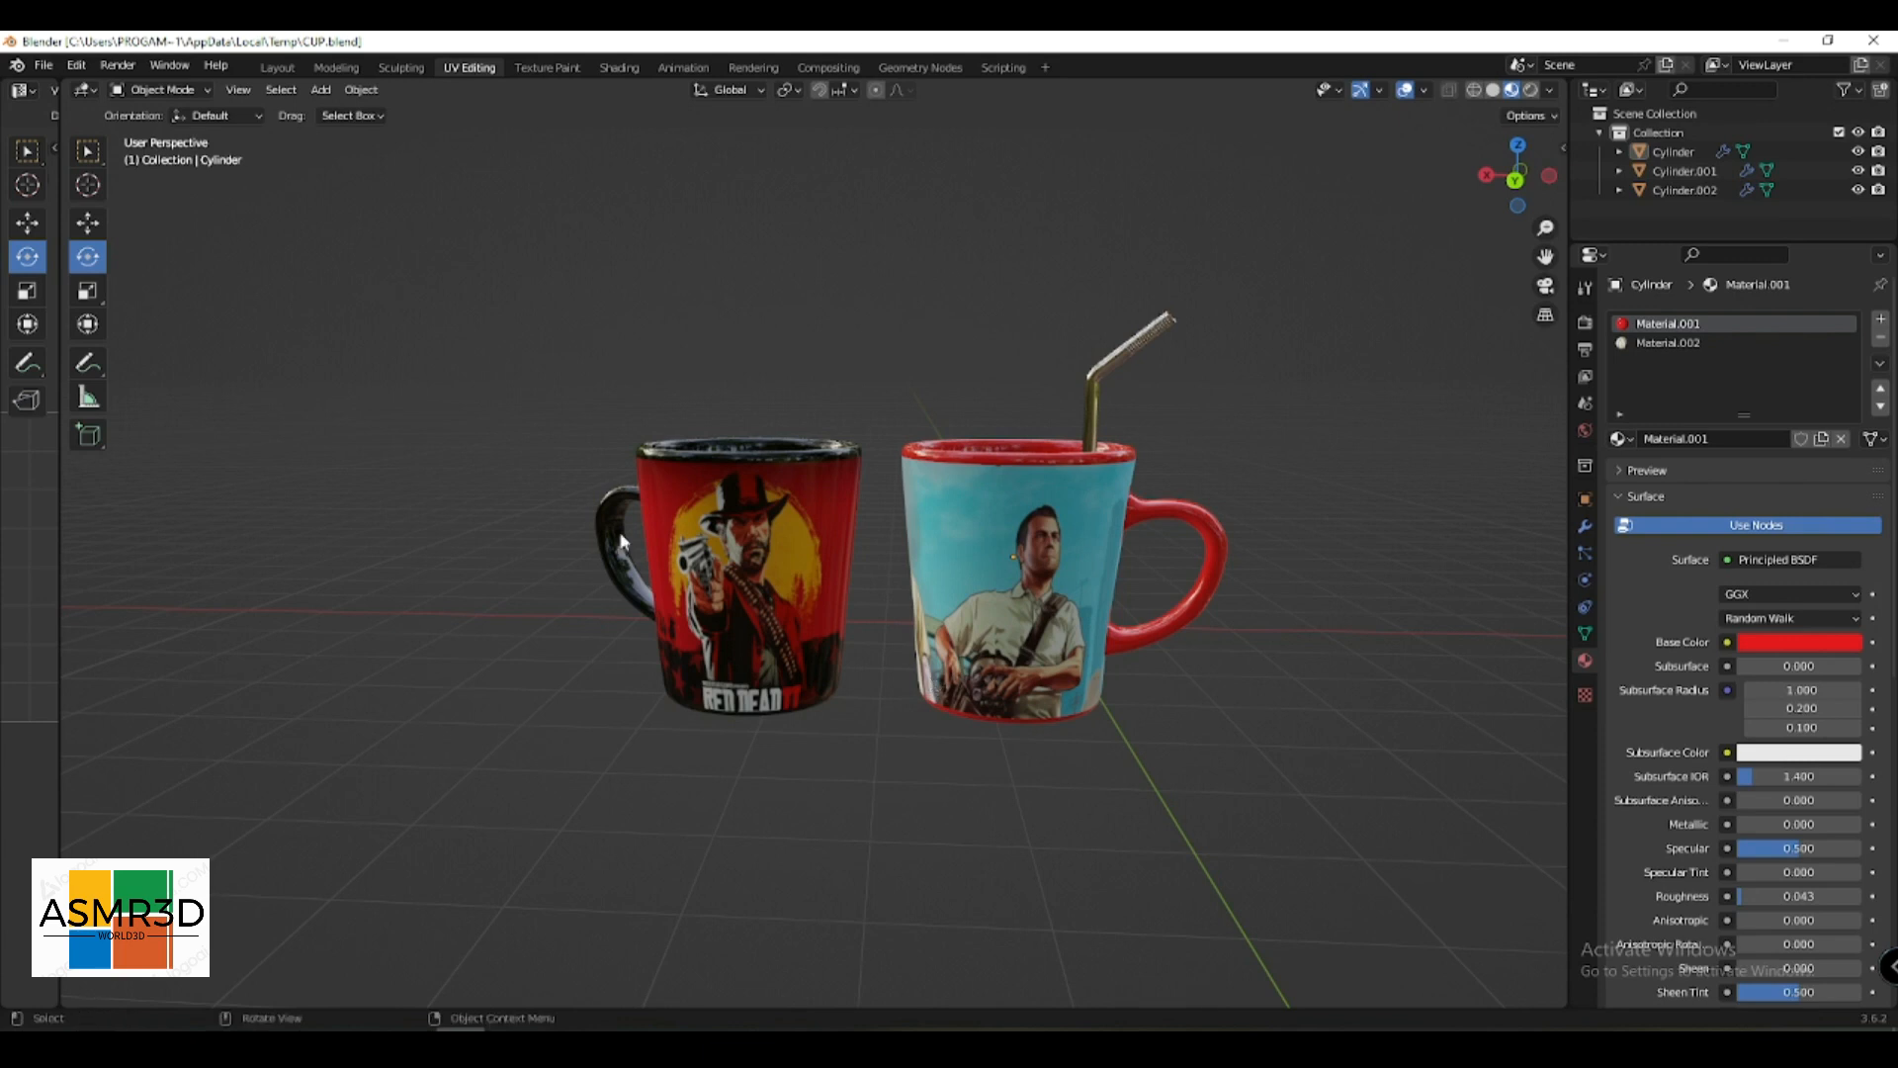
- Create a new file from the General template
left_click(43, 66)
mouse_move(89, 87)
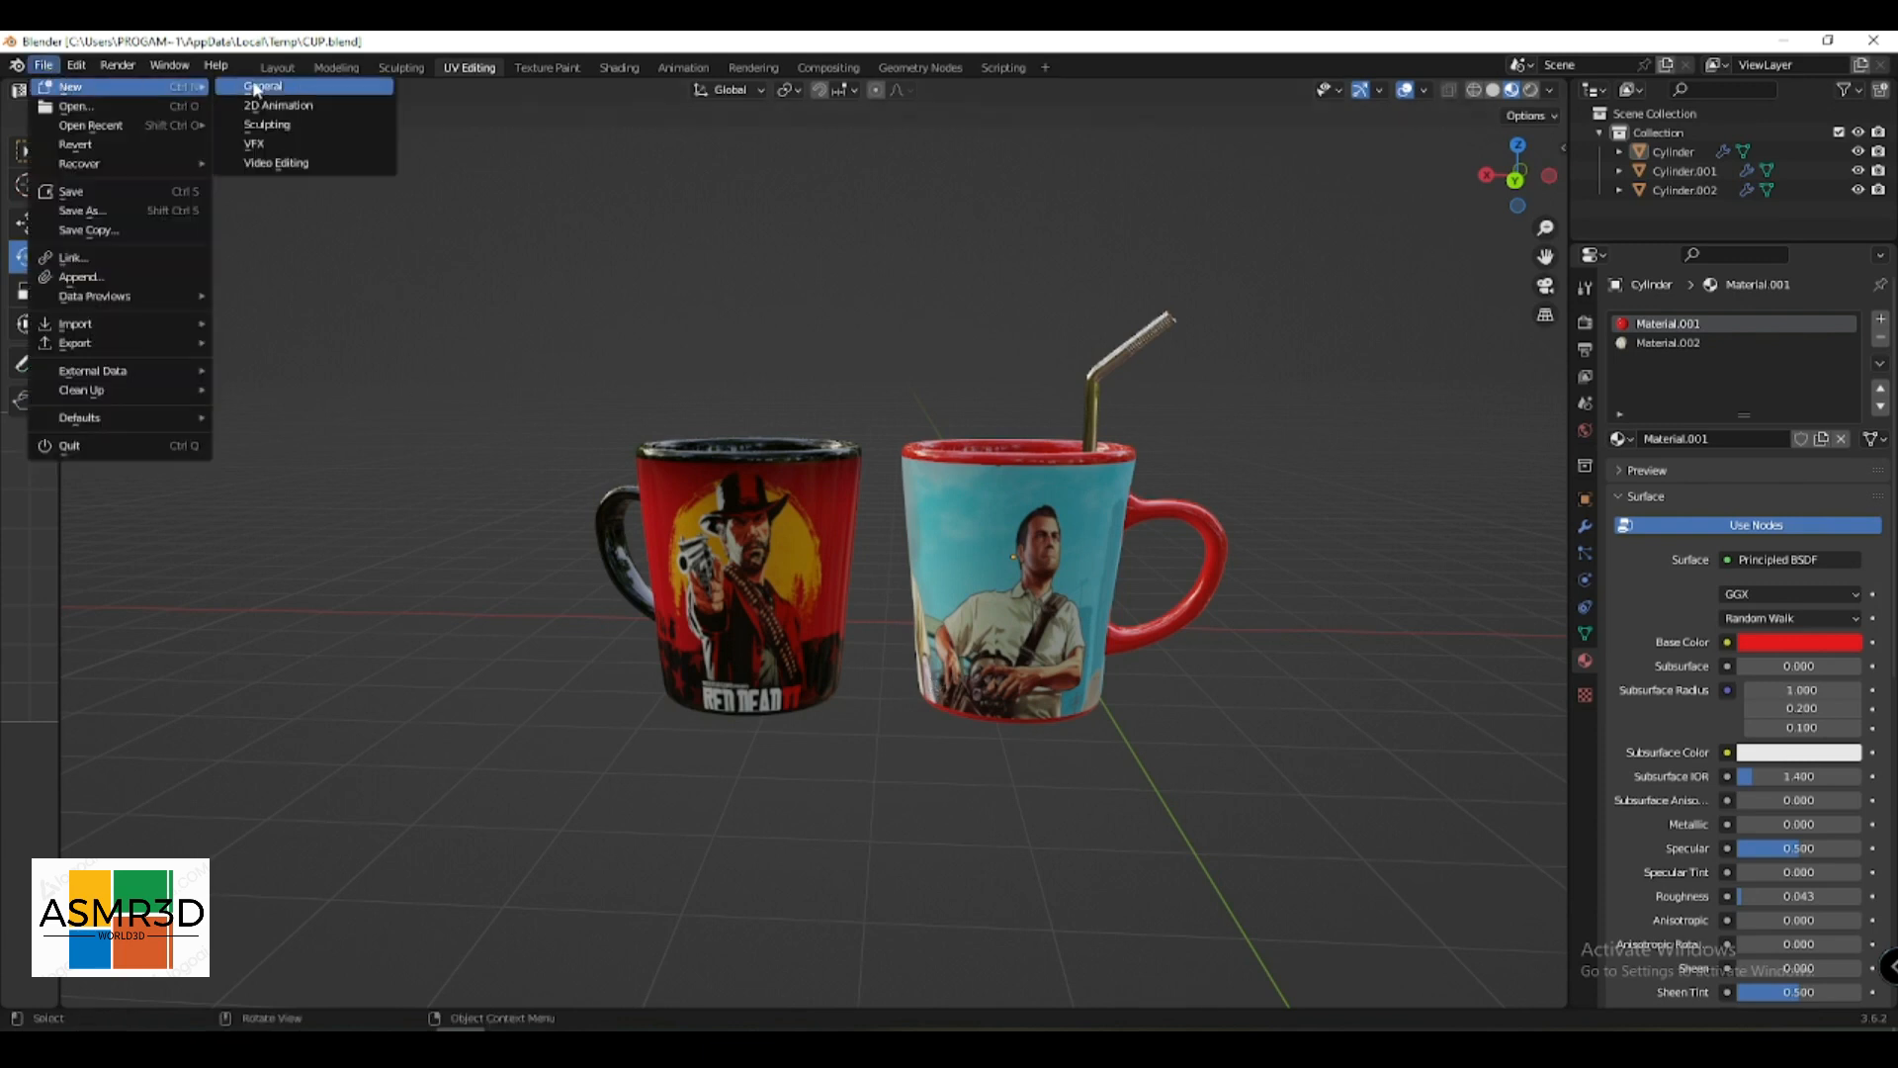
left_click(284, 85)
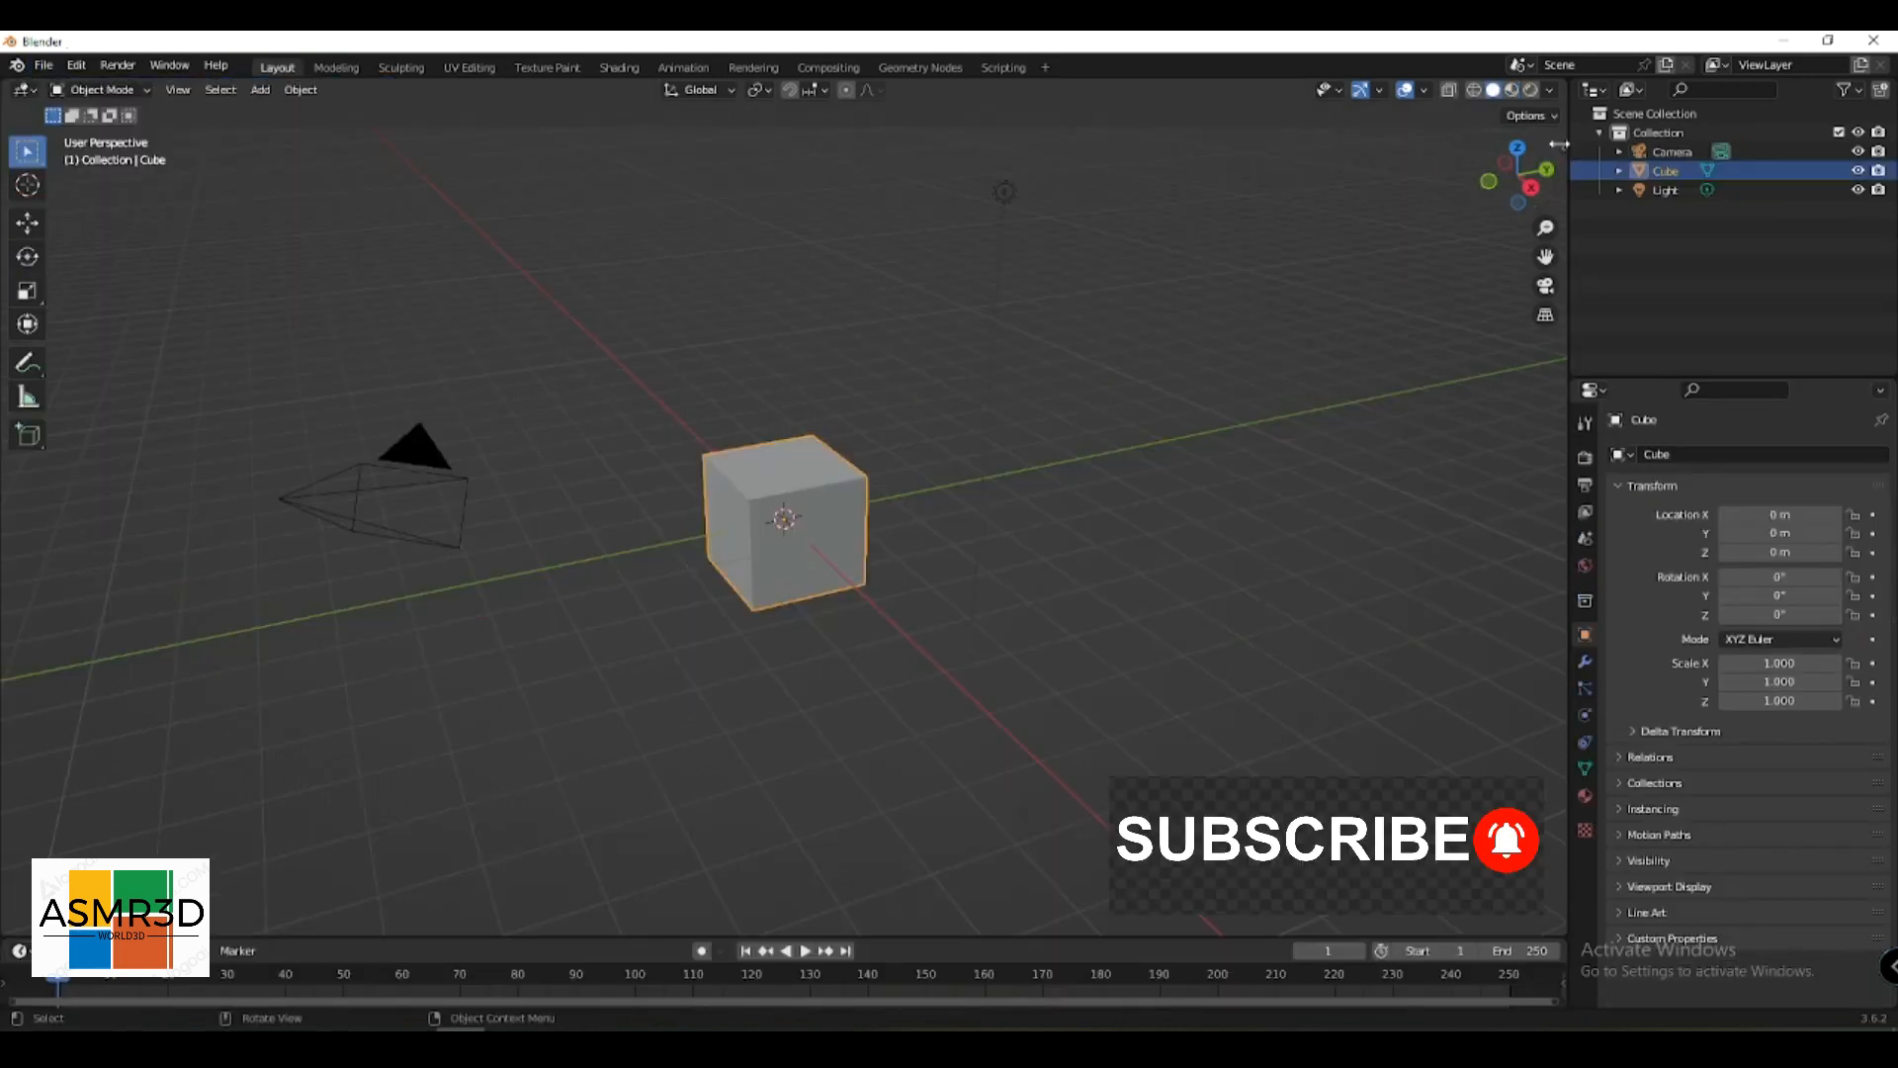
- Set the Shortcut VUr overlay to dock at Center with red text, and start it
left_click(1556, 150)
left_click(1557, 259)
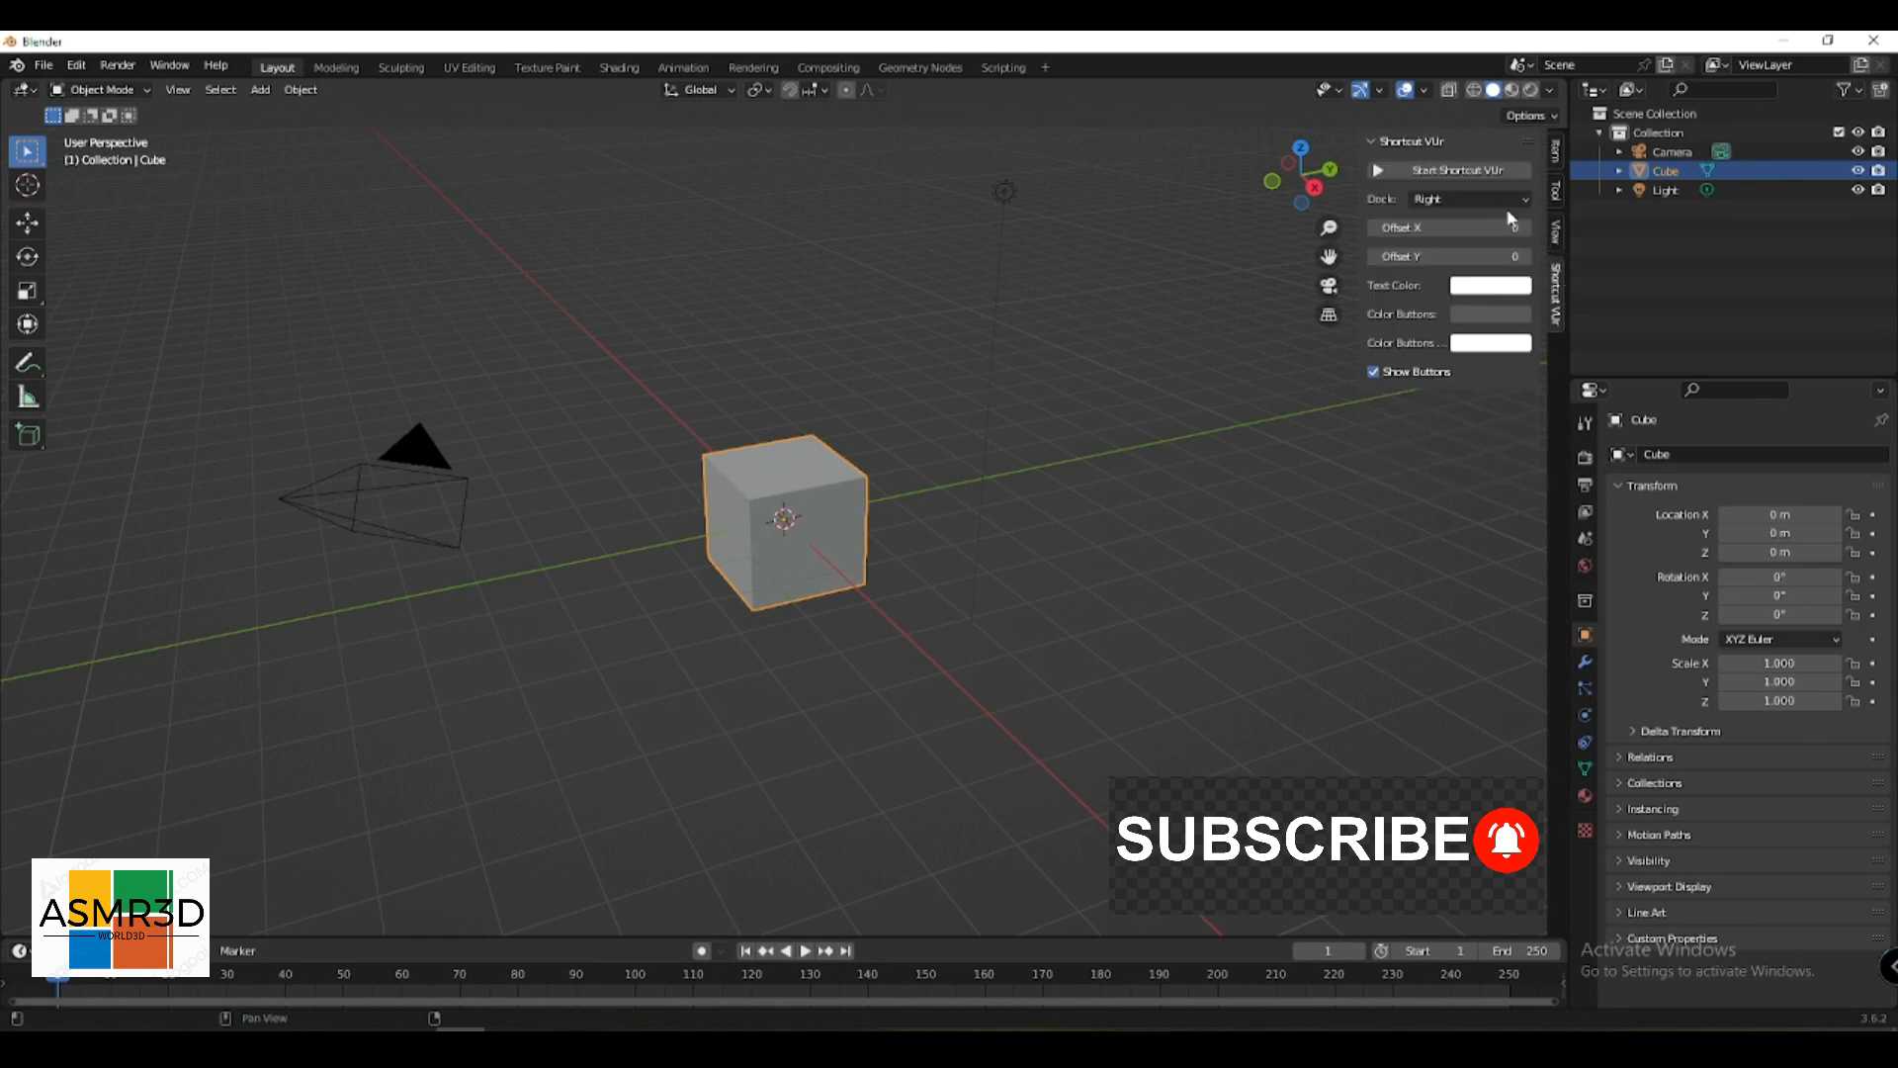
left_click(1479, 200)
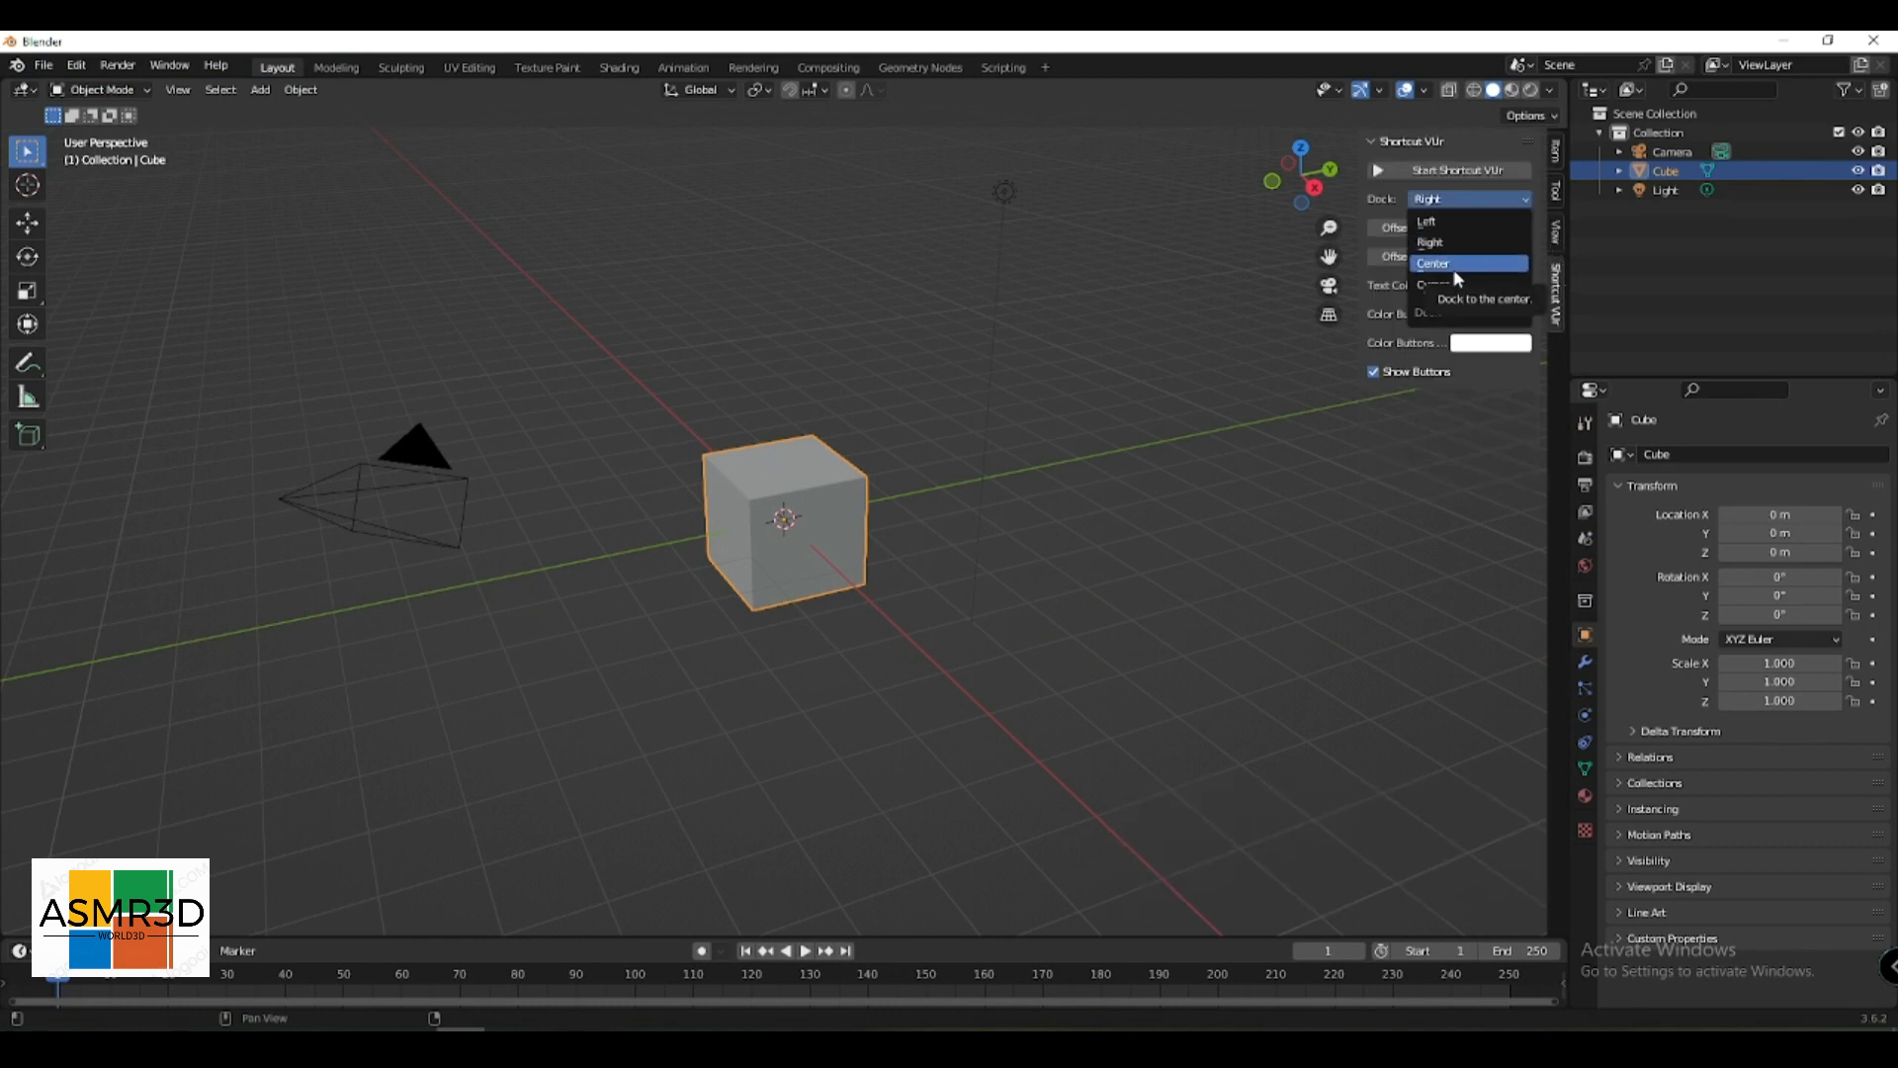
left_click(1458, 263)
left_click(1479, 230)
left_click_drag(1522, 348, 1532, 391)
left_click(1458, 174)
- Align the view to Right Orthographic and delete the default cube
middle_click_drag(753, 370, 809, 372, "alt")
middle_click_drag(890, 474, 841, 497, "alt")
left_click(766, 513)
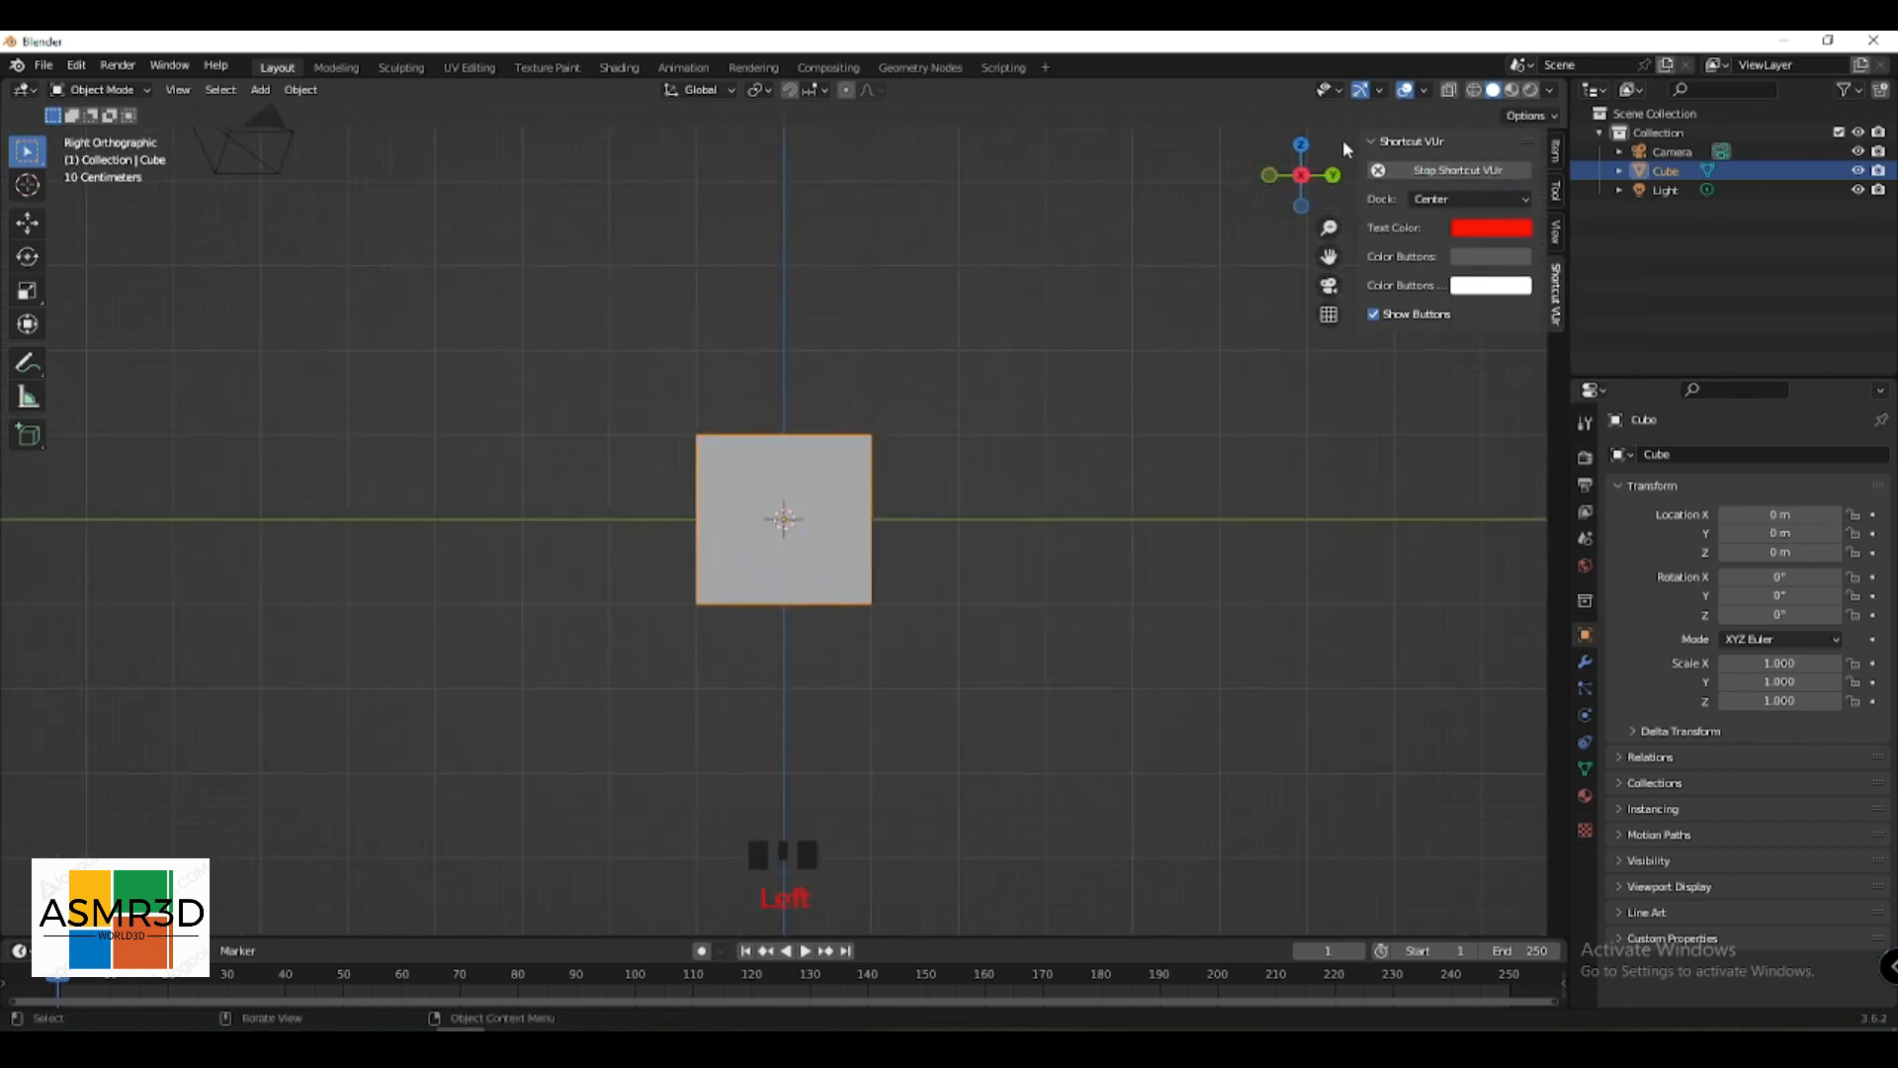
key("x")
left_click(773, 458)
- Add the image cup.jpg from the Desktop folder as a reference image
key("shift+a")
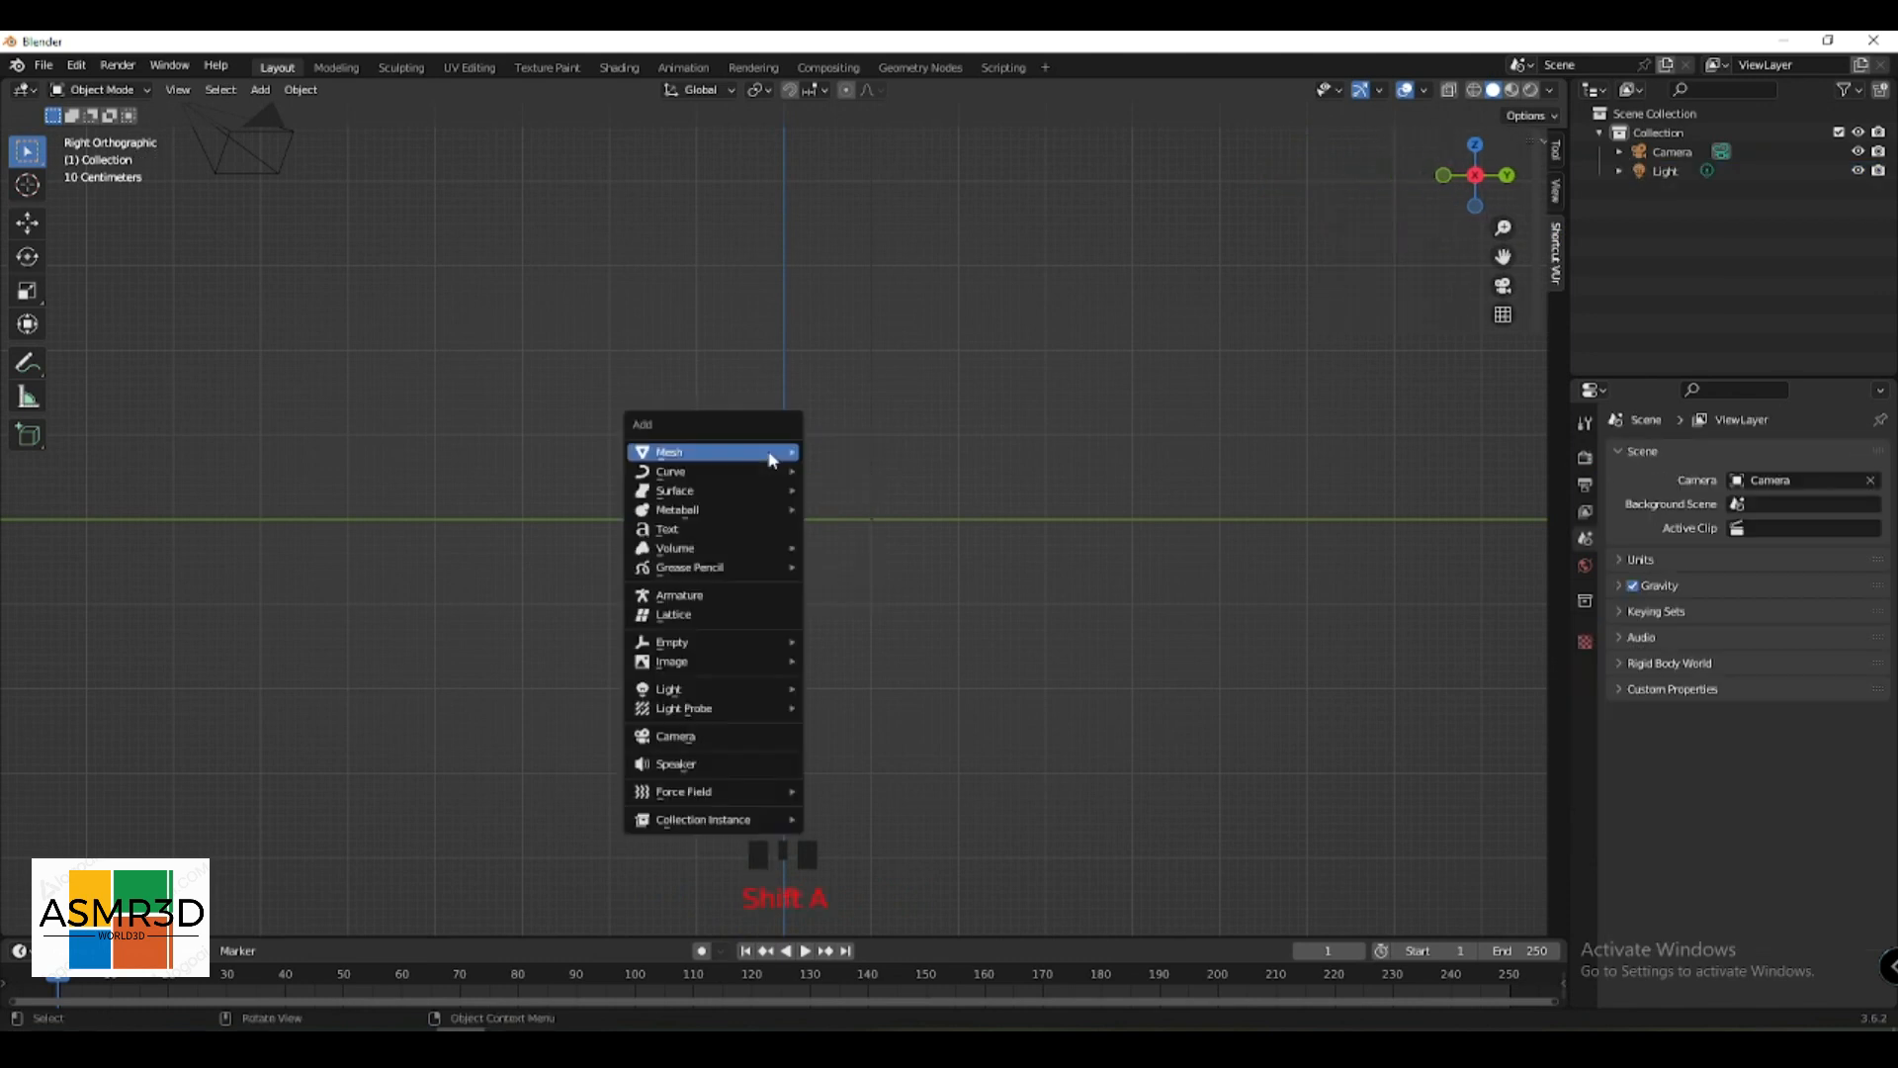
mouse_move(744, 643)
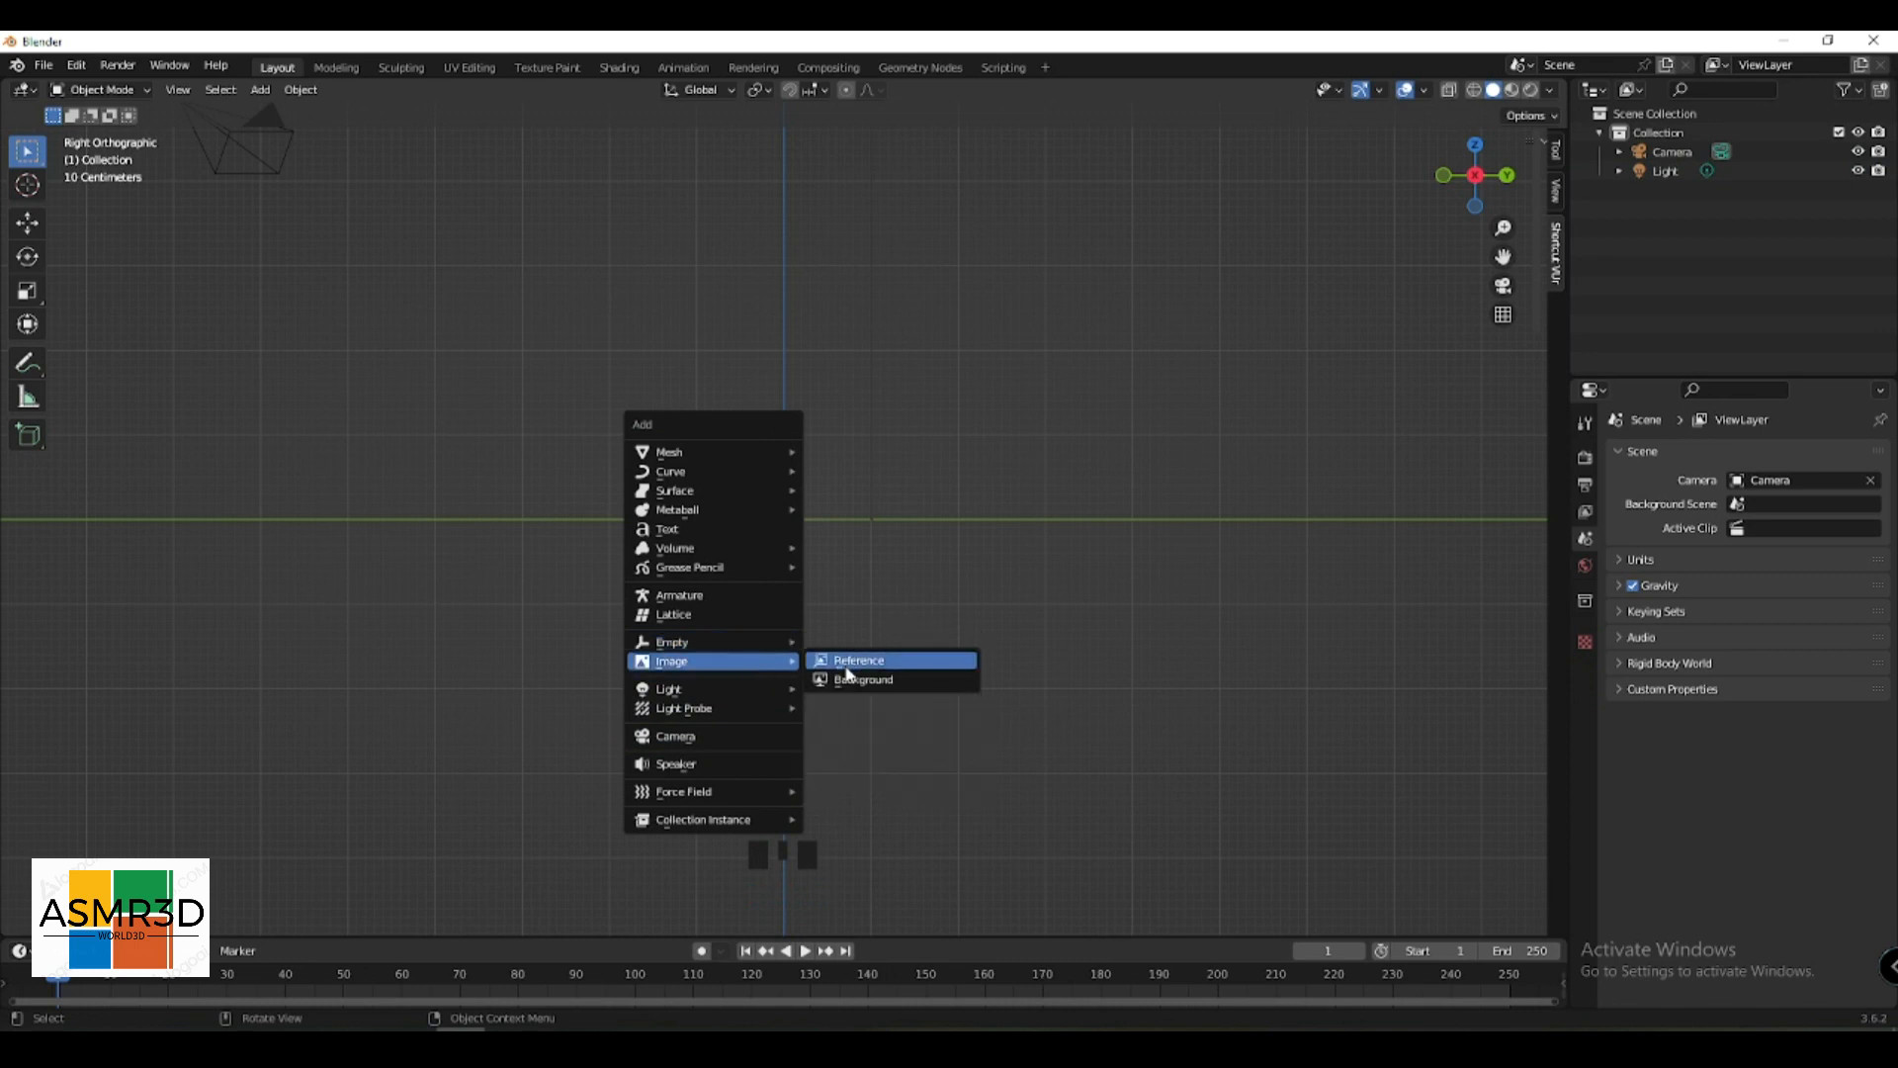
left_click(862, 657)
left_click(494, 457)
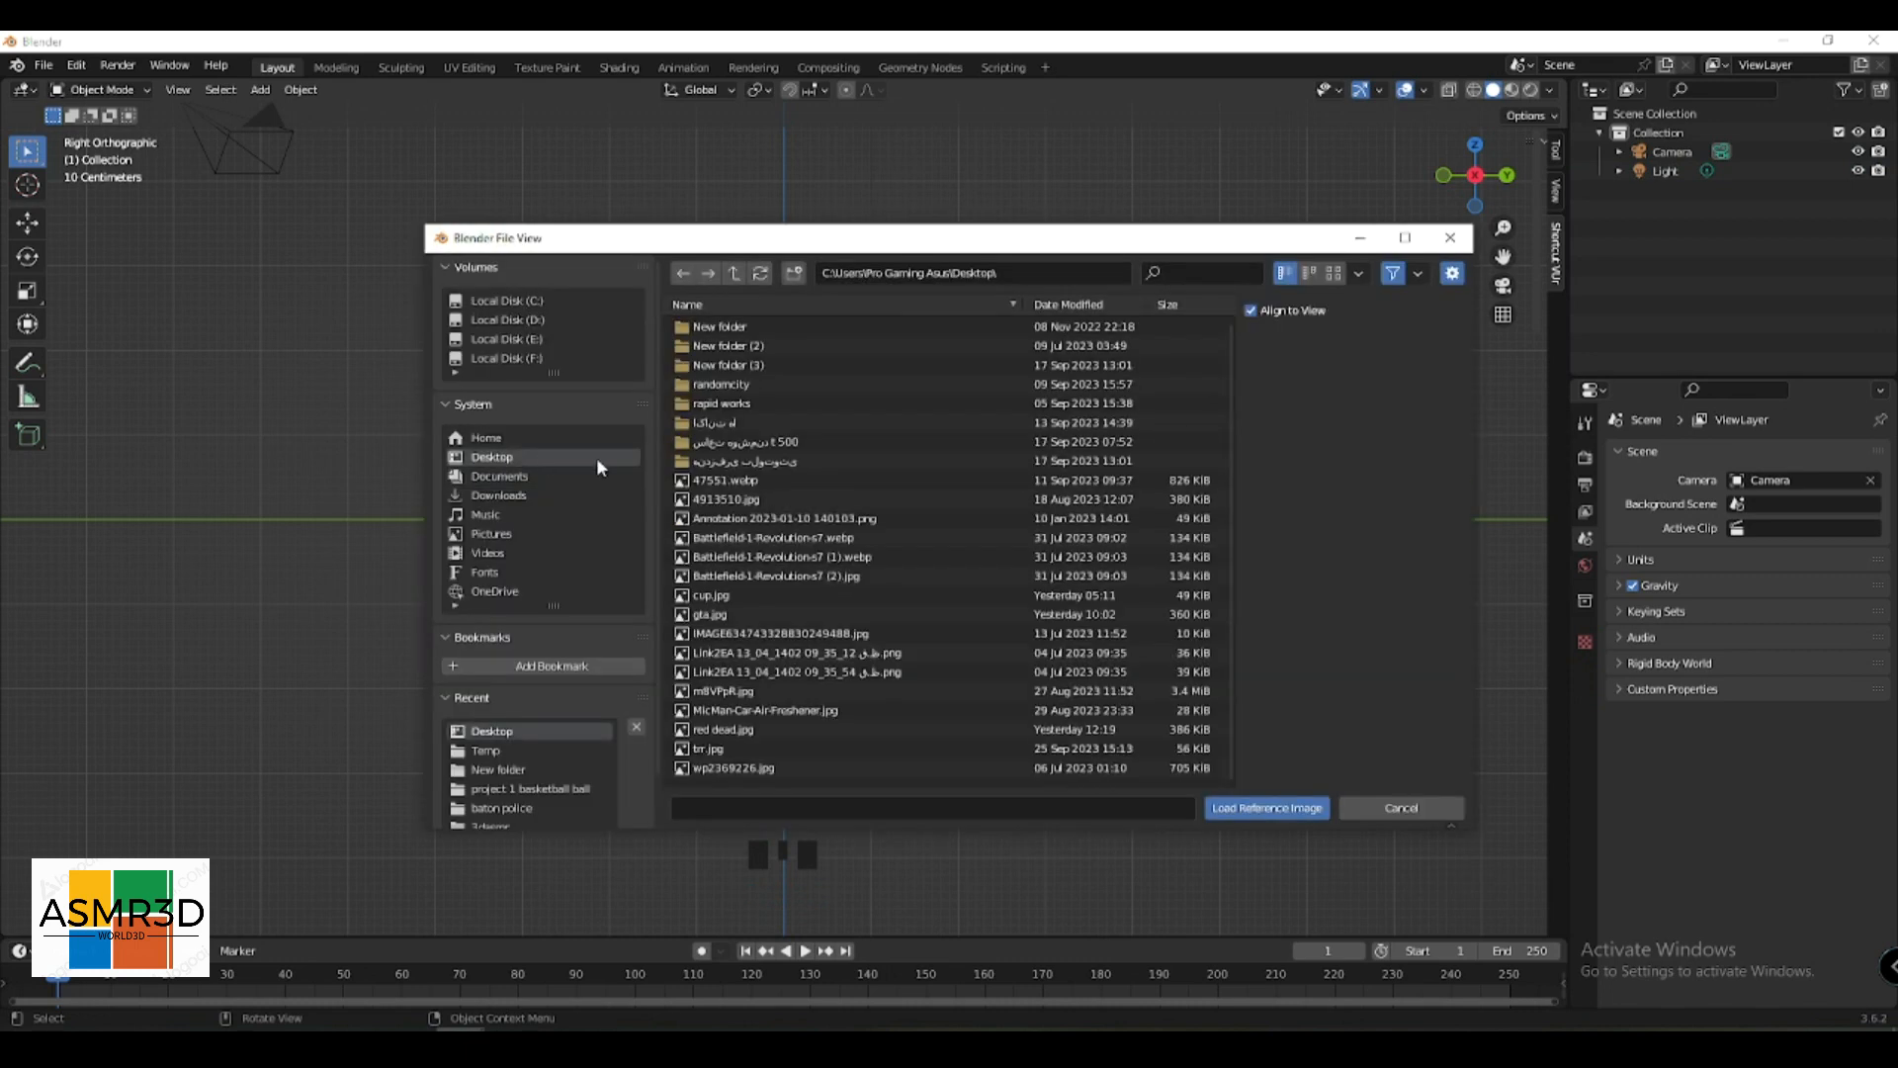
double_click(712, 595)
- Add a cylinder mesh and move it over the cup body in the reference, to about Y -0.25 m, Z 0.36 m
scroll(611, 356, "up", 1)
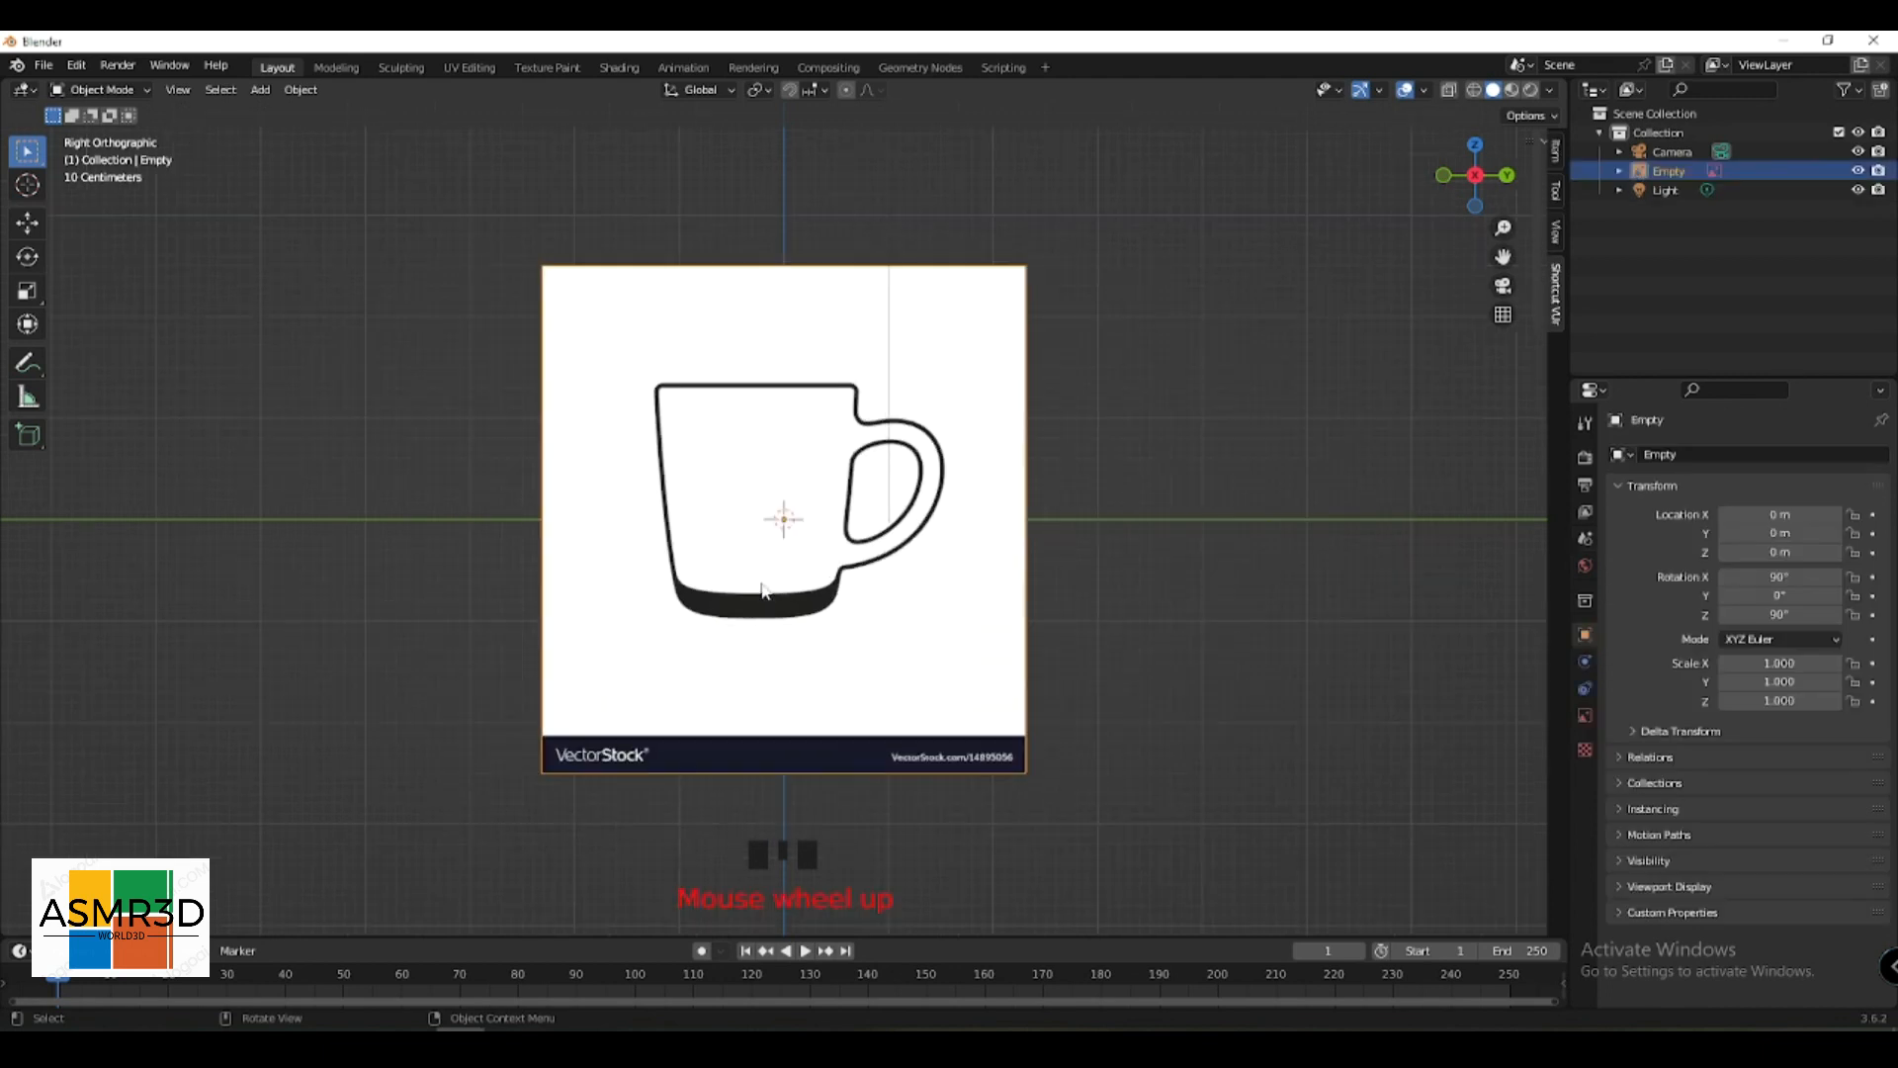
middle_click_drag(898, 598, 830, 593)
scroll(830, 574, "up", 3)
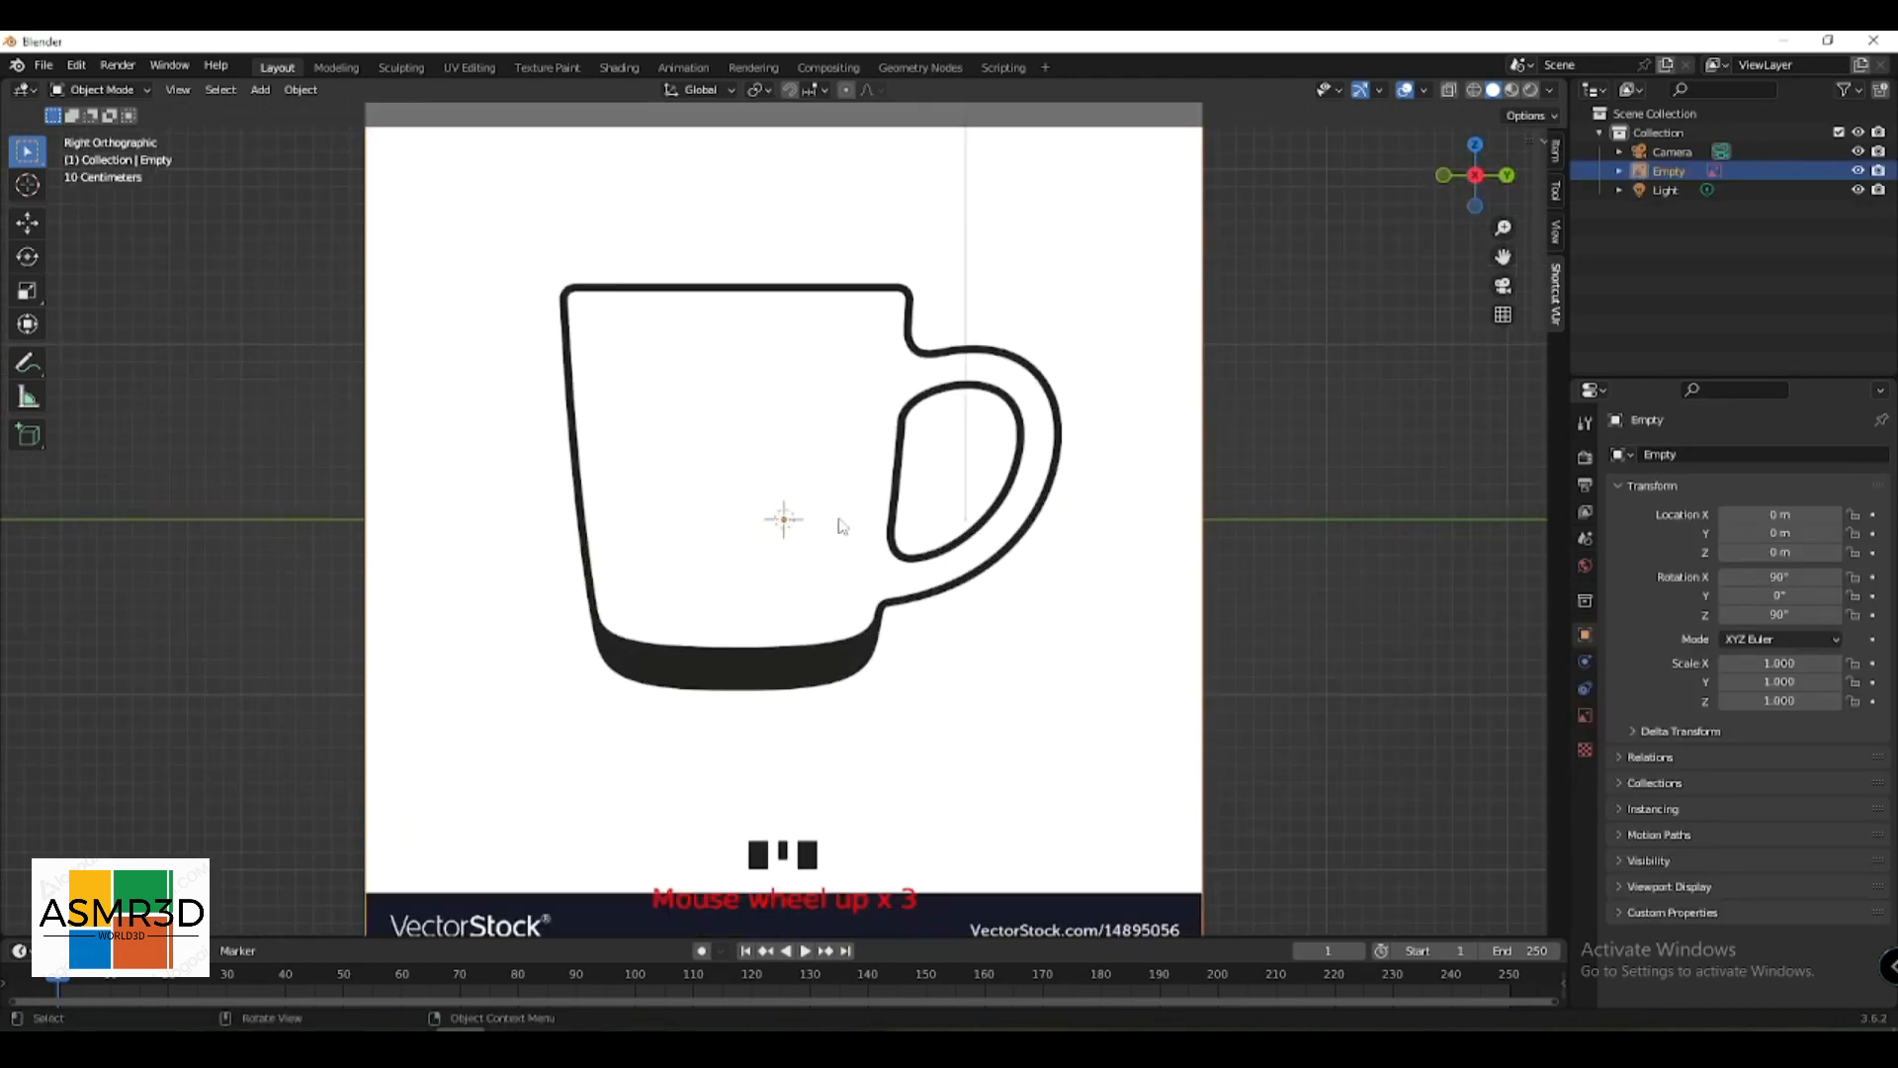
key("shift+a")
mouse_move(838, 516)
mouse_move(846, 310)
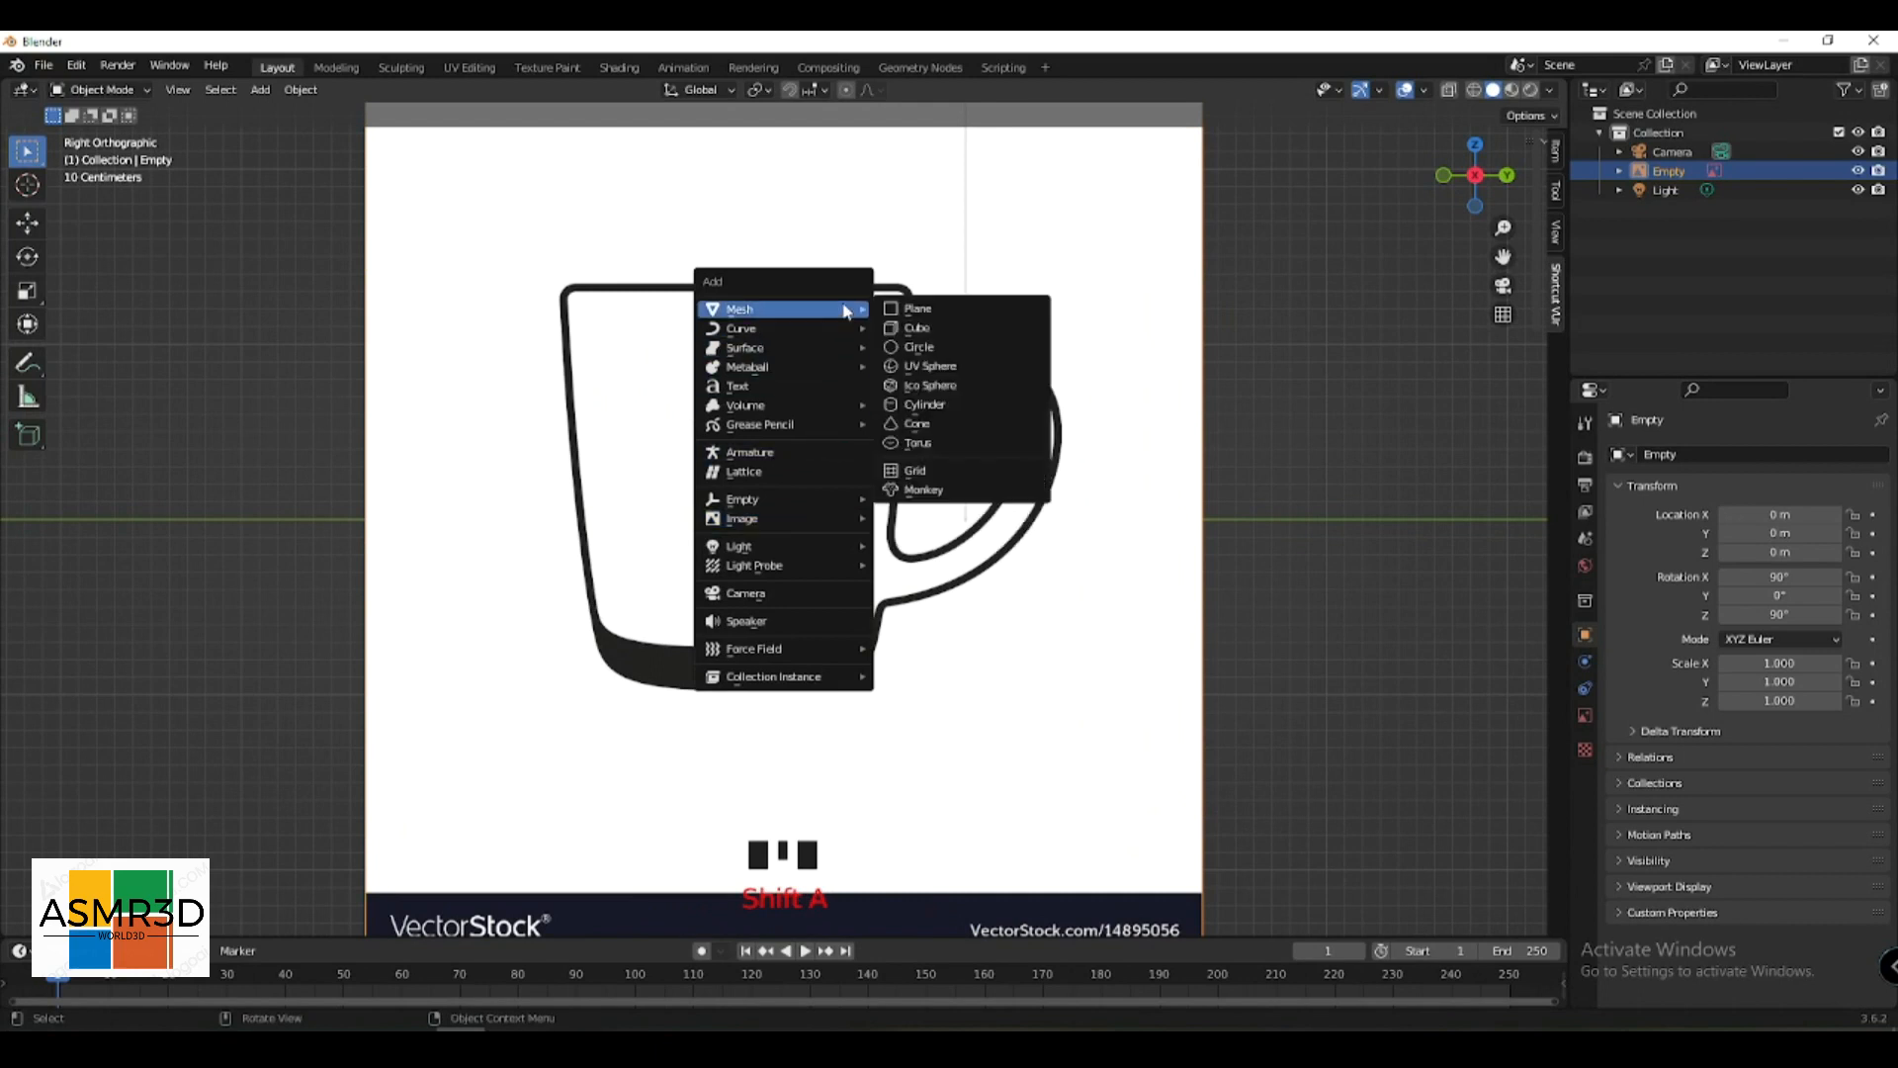
left_click(938, 403)
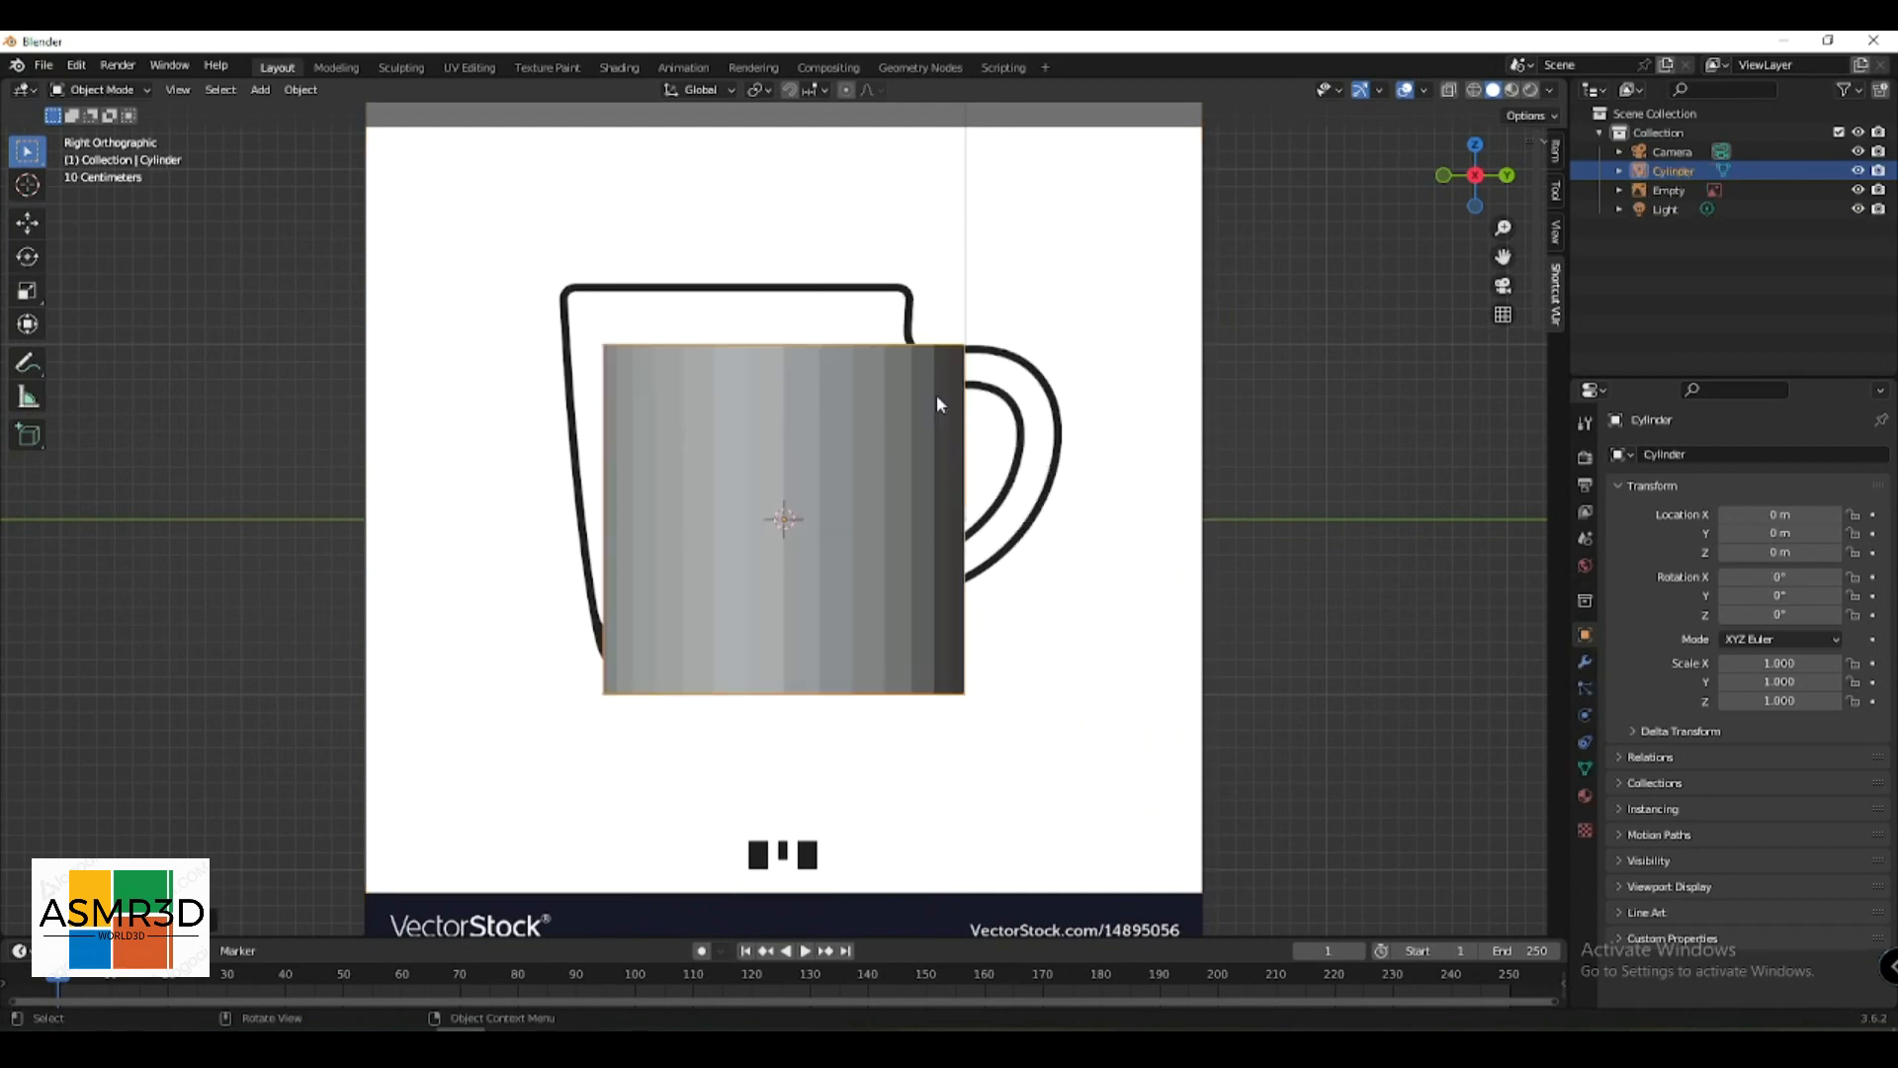
left_click(14, 226)
mouse_move(846, 513)
left_mouse_down()
mouse_move(801, 514)
mouse_move(741, 402)
left_mouse_up()
- Show the cylinder in wireframe and scale it to 0.970 to match the width of the cup's rim
key("z")
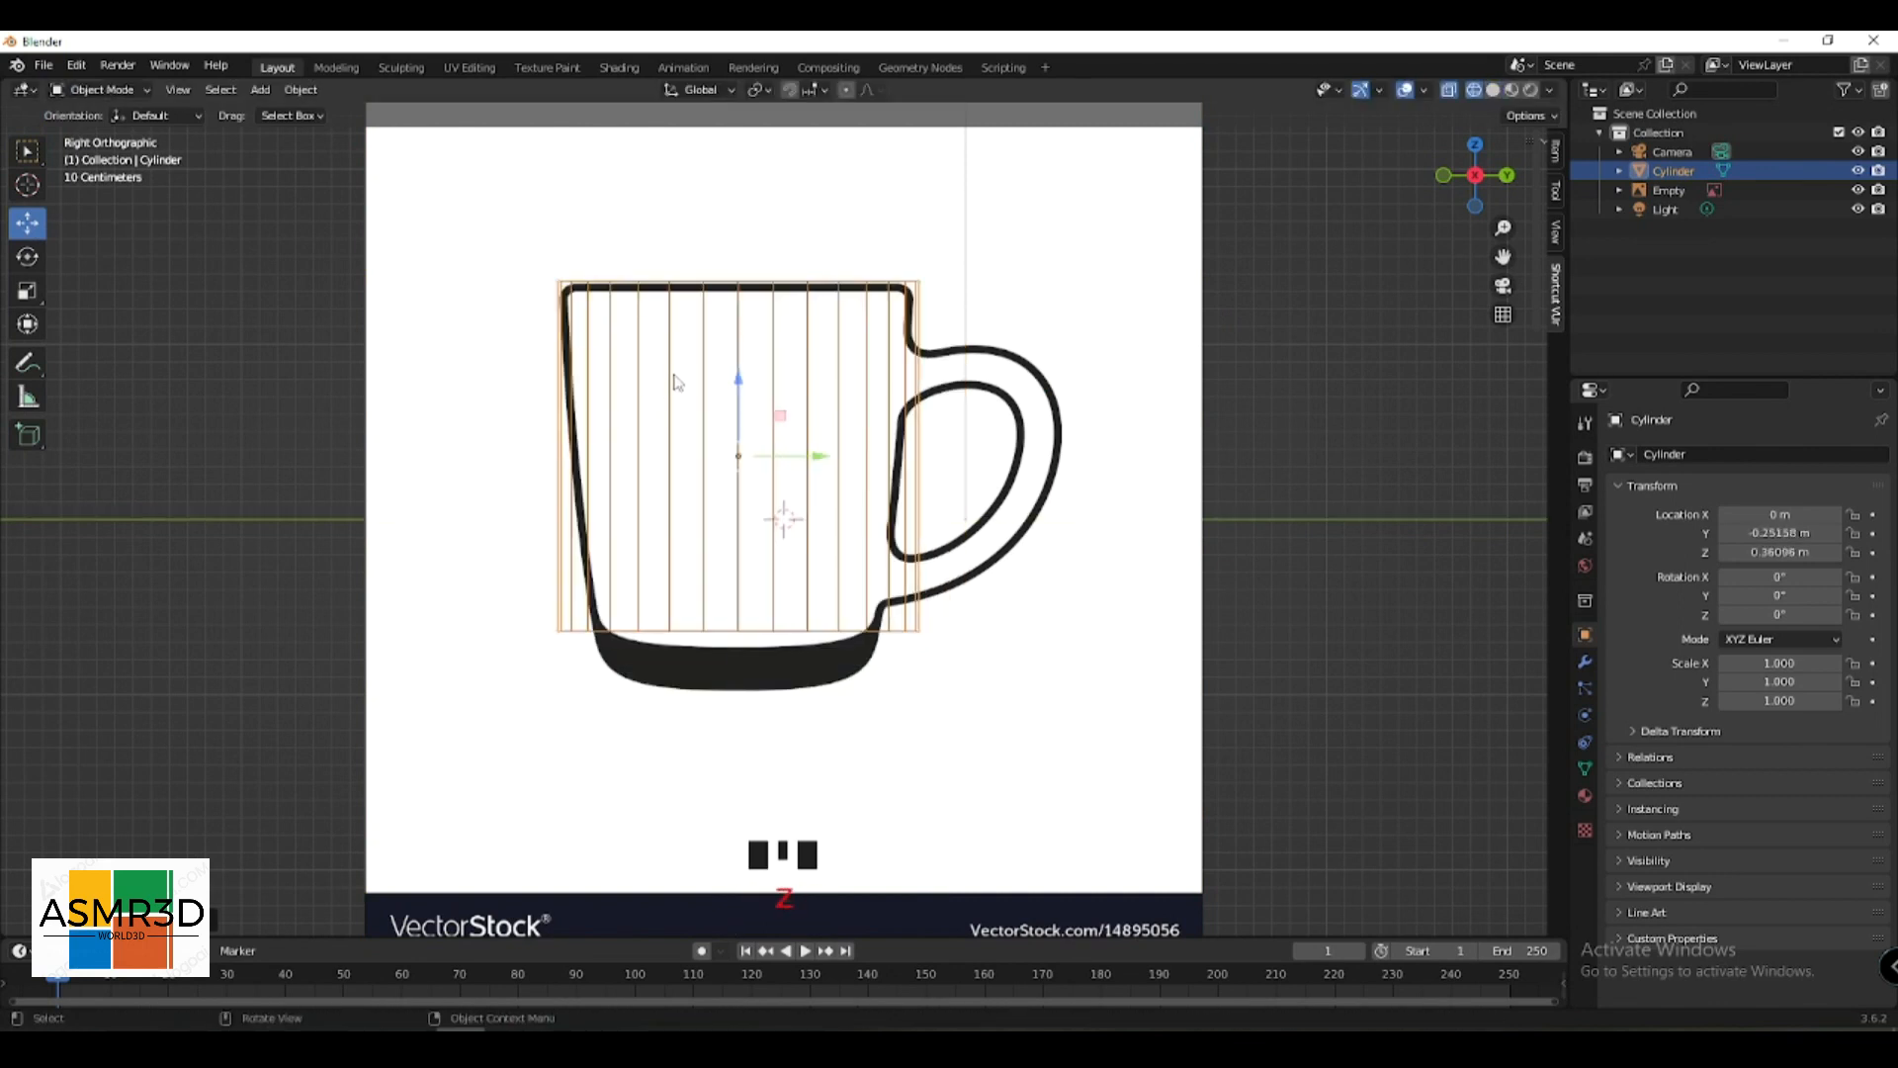
key("s")
left_click(704, 374)
key("z")
- In Edit Mode, lower the cylinder's bottom vertices to the cup's base and scale them inward to taper the body
key("Tab")
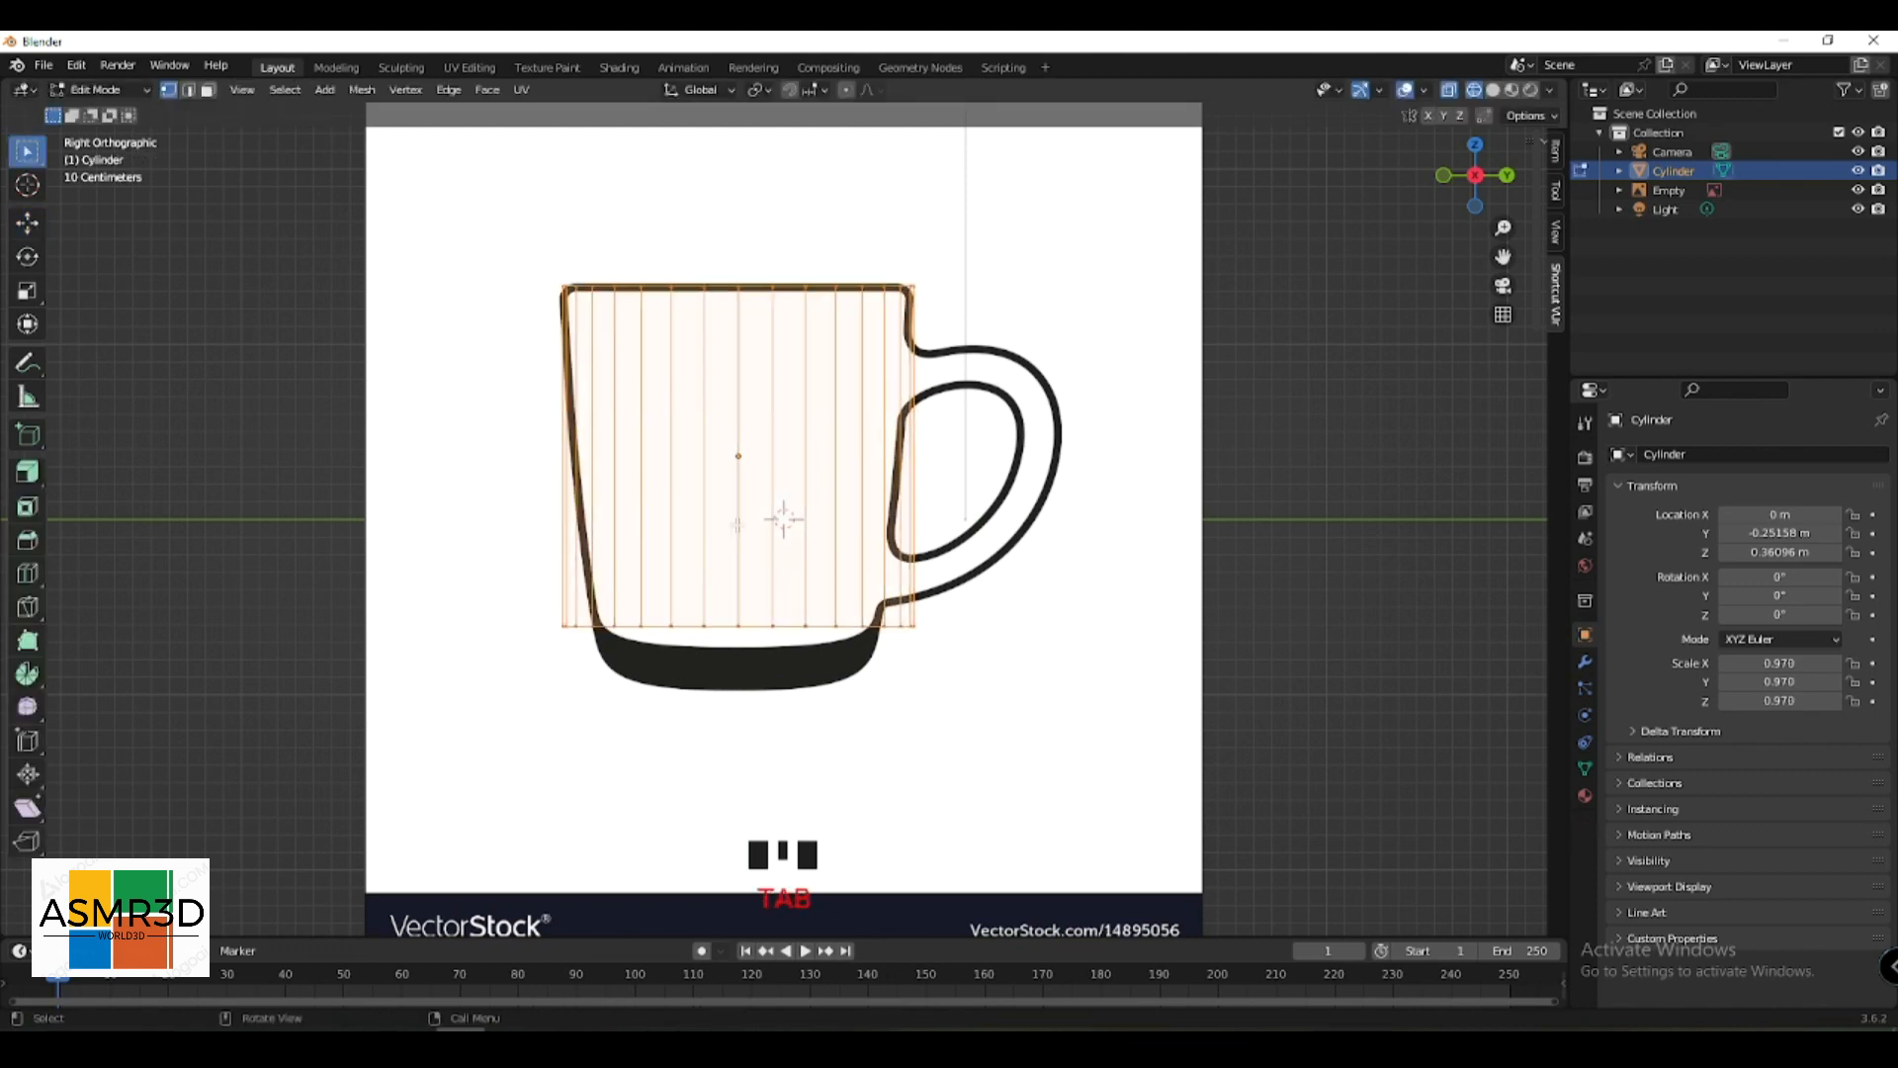
left_click_drag(979, 543, 446, 721)
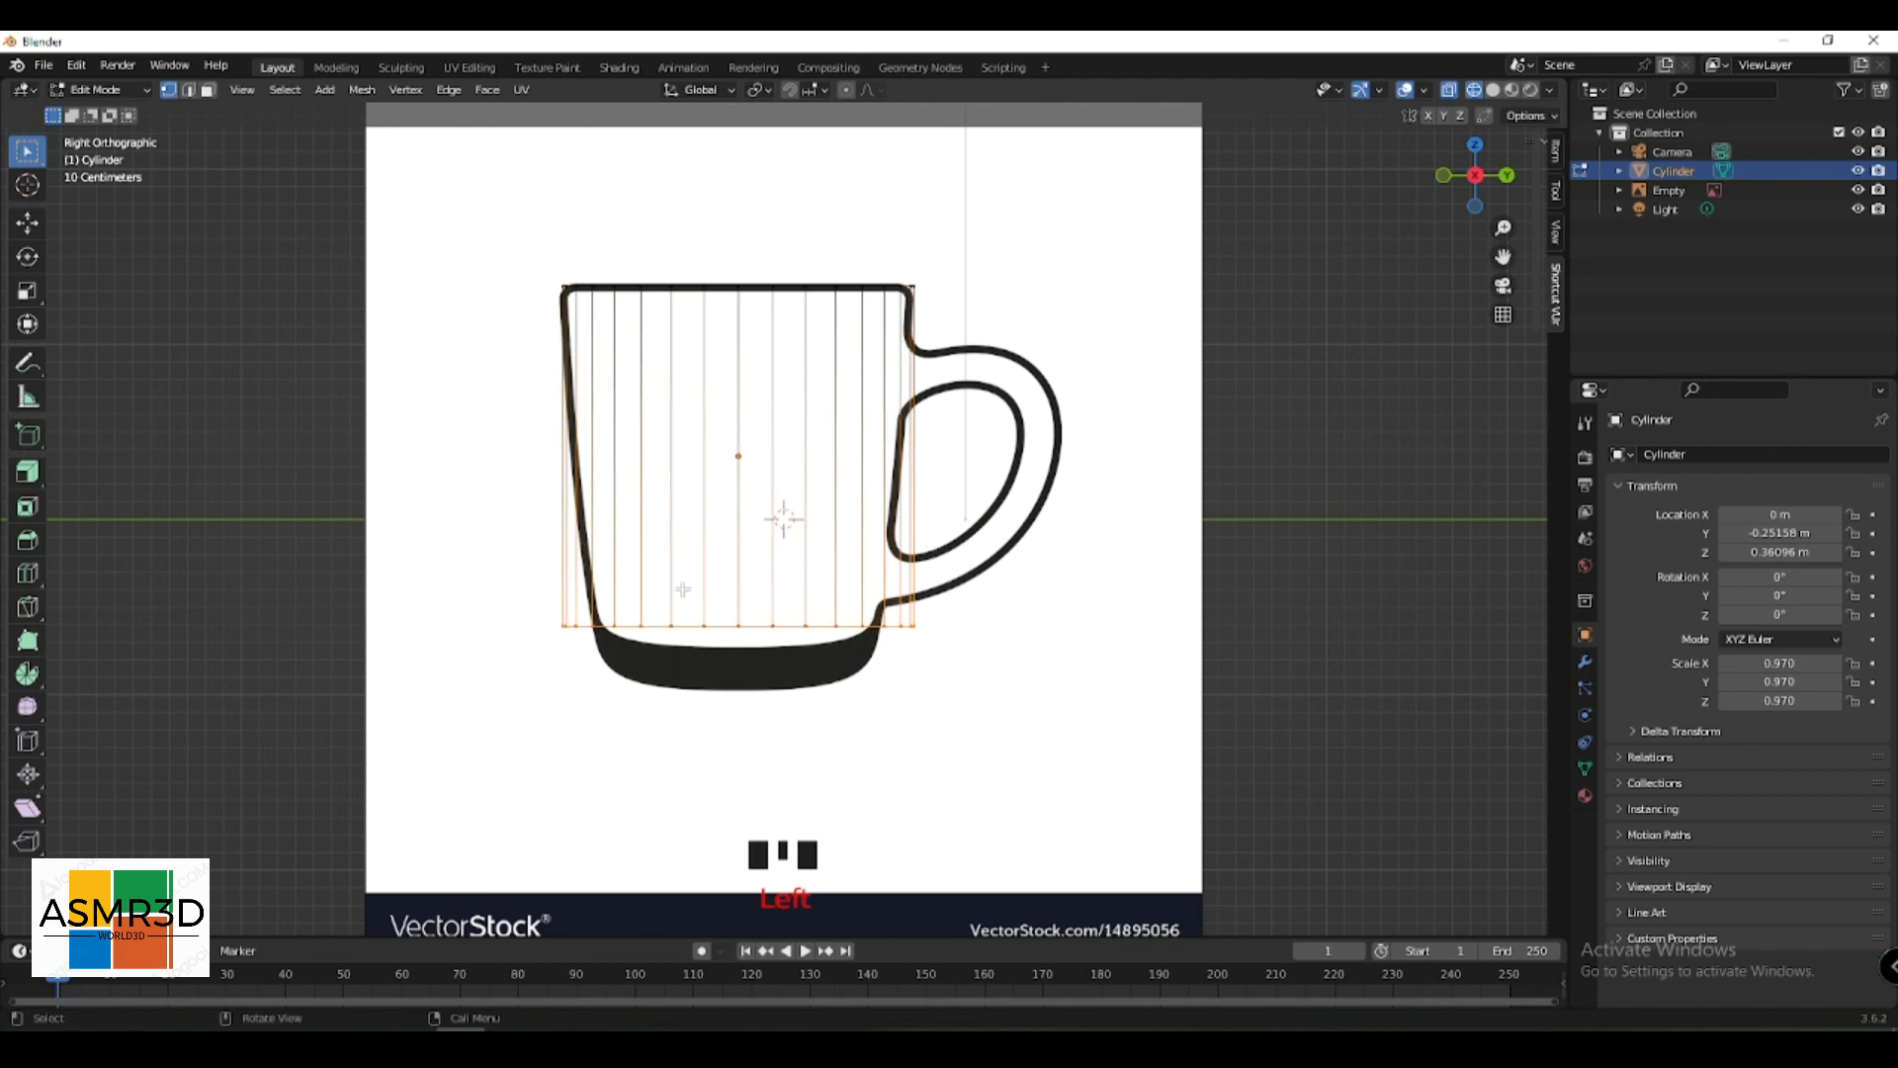
left_click(26, 226)
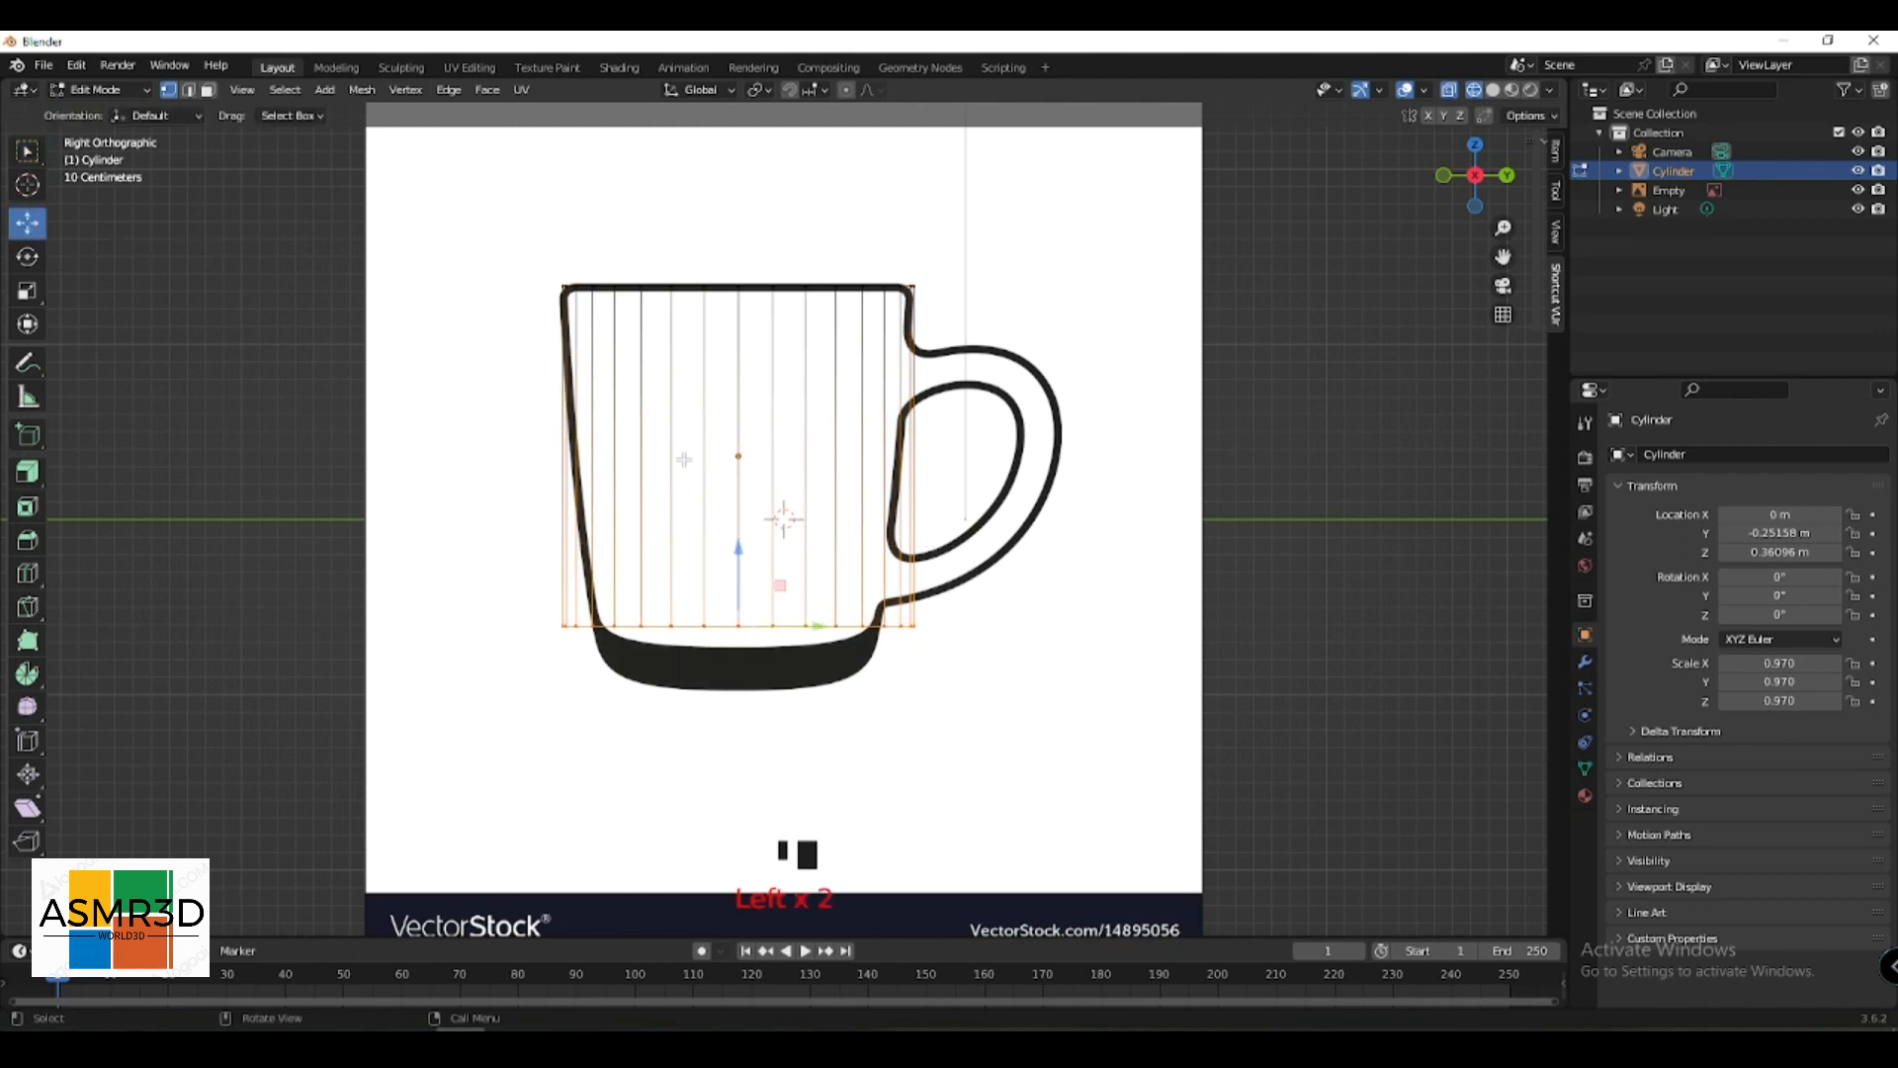
left_click_drag(739, 550, 737, 616)
scroll(736, 616, "up", 3)
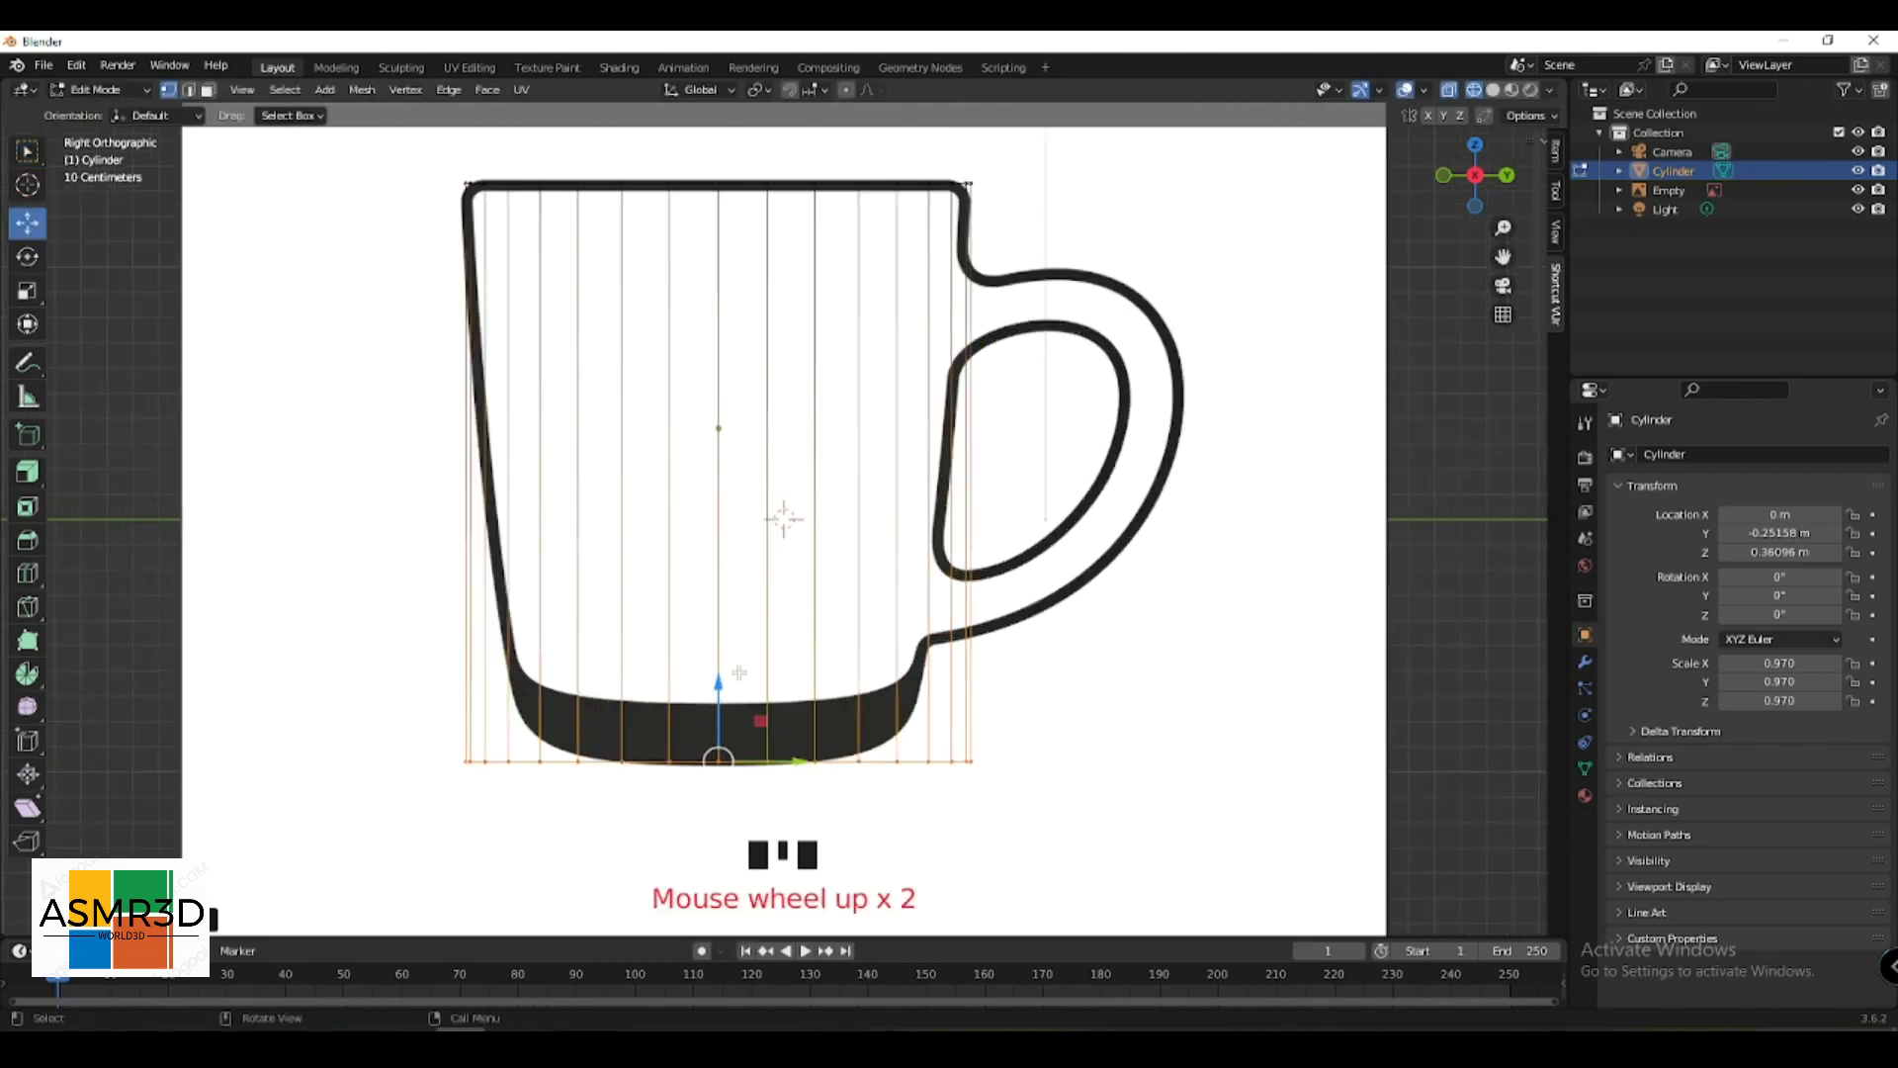
key("s")
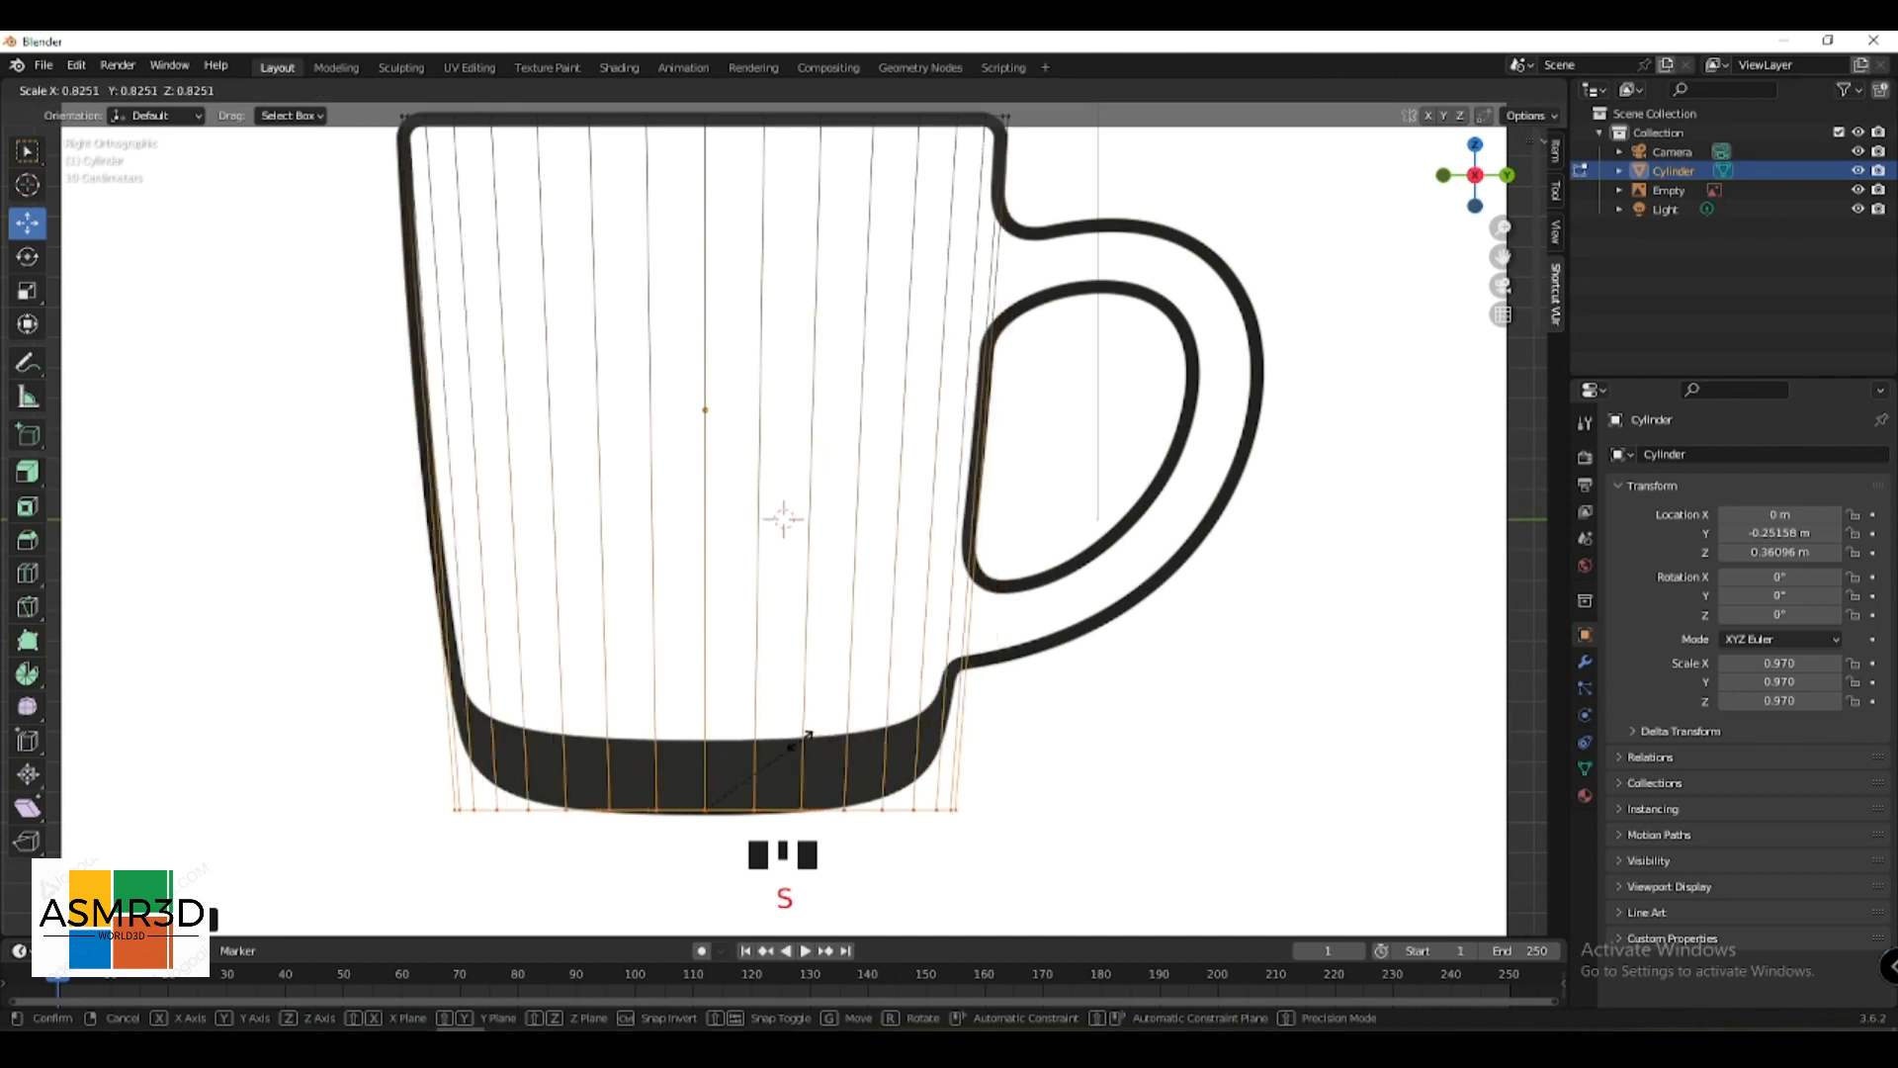
left_click(797, 742)
- Add a loop cut around the body at the upper edge of the dark base band
key("ctrl+r")
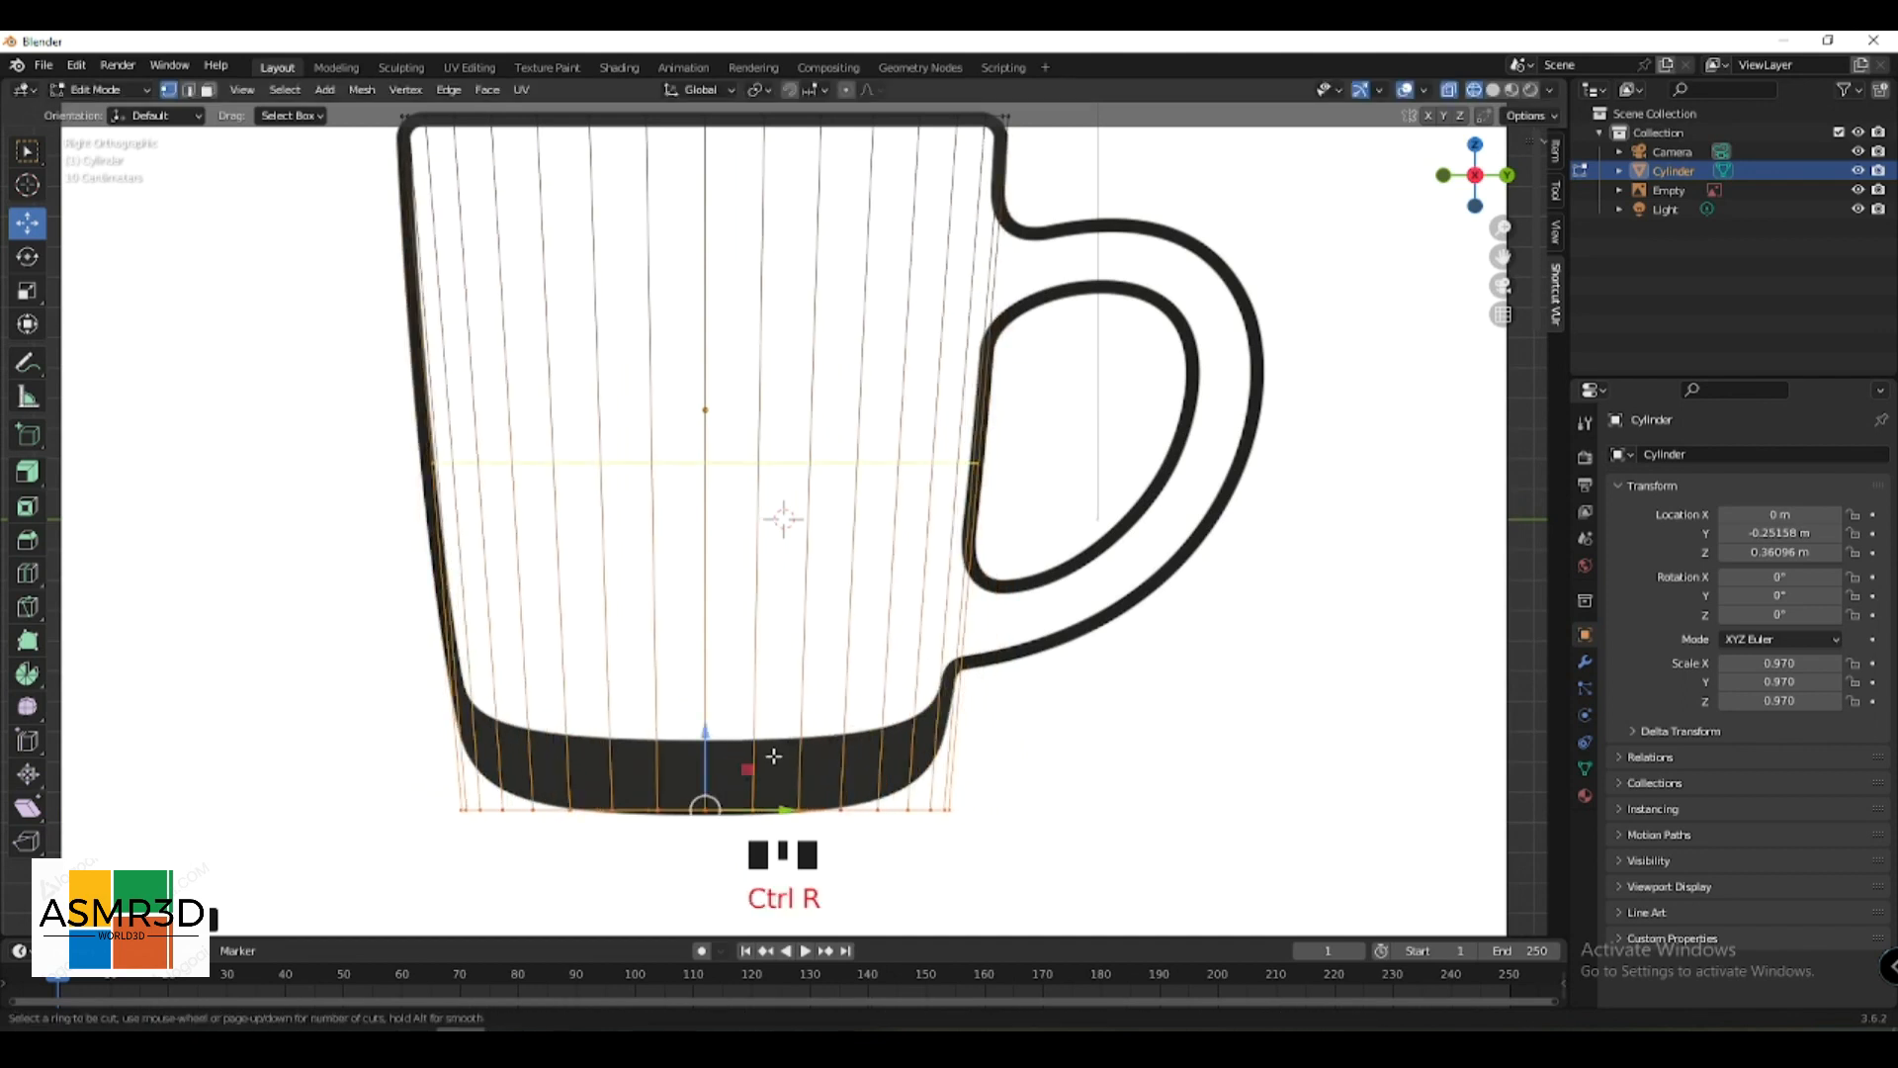
left_click(771, 759)
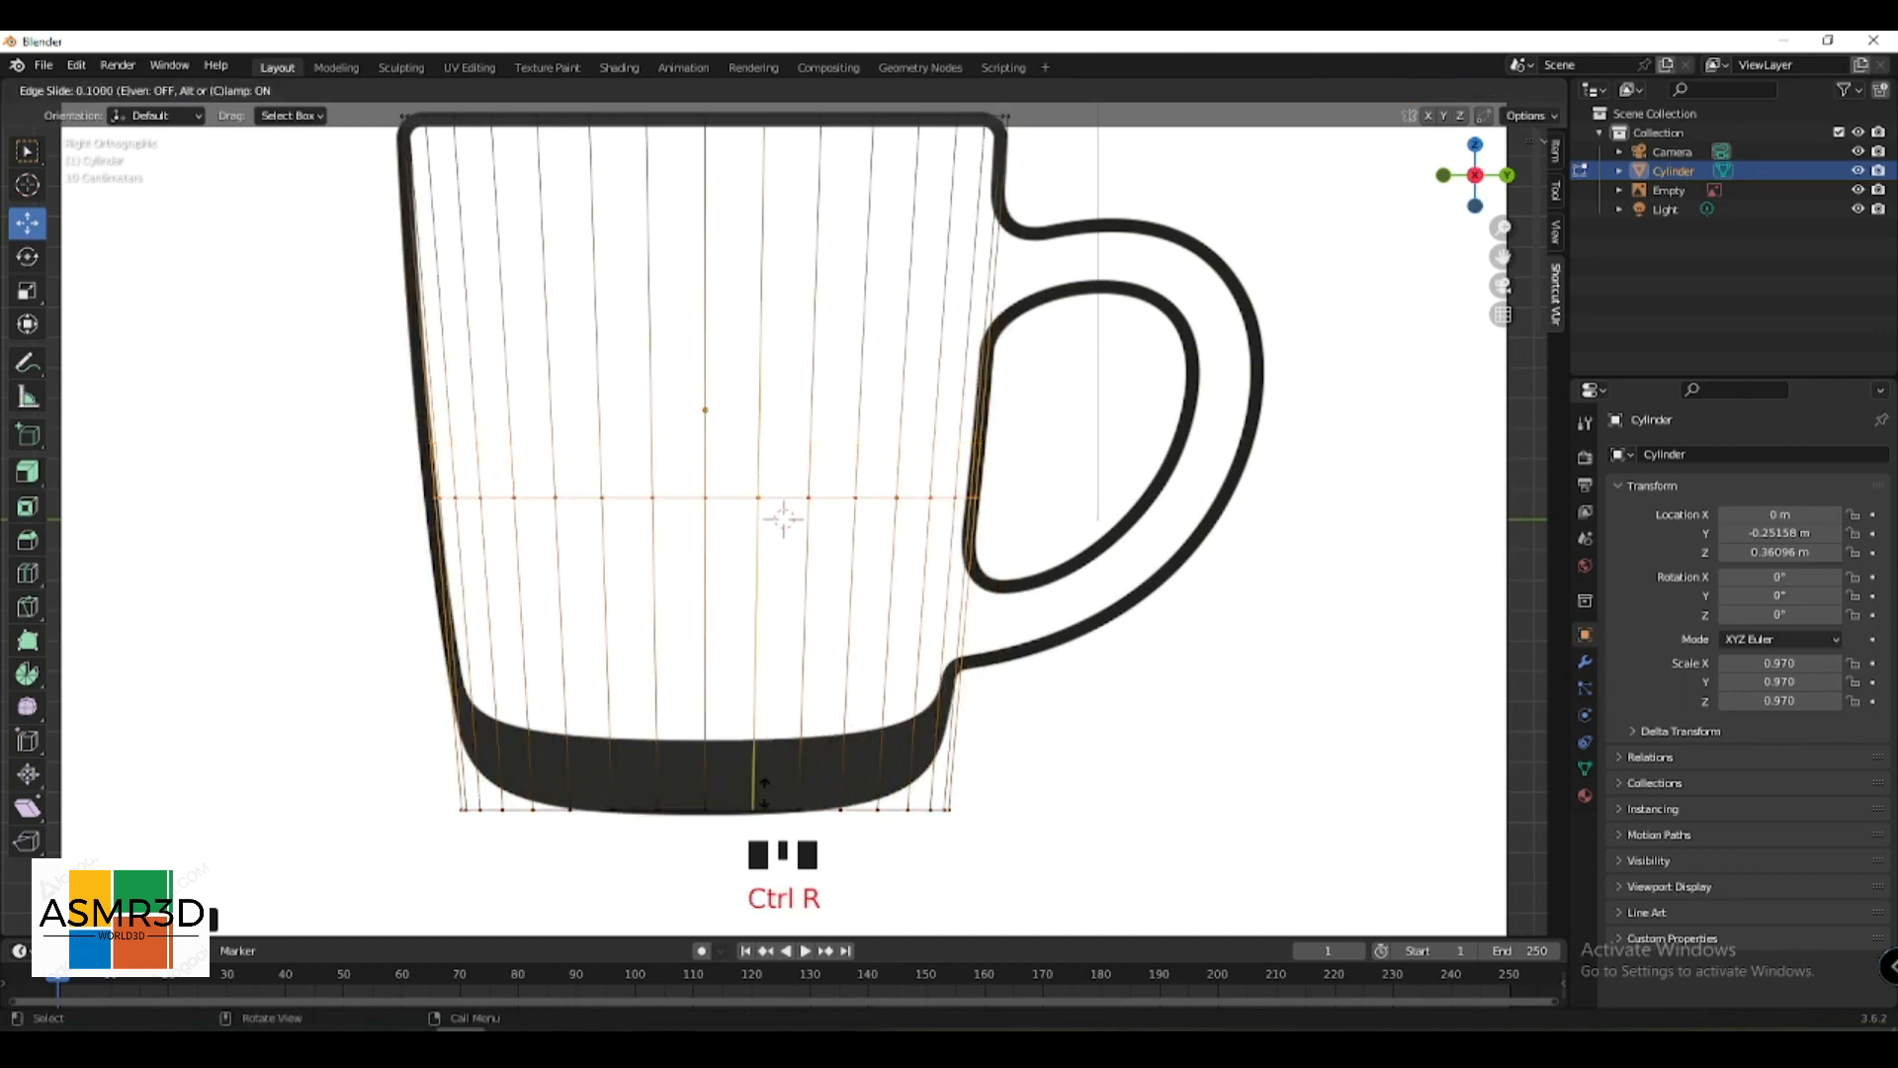
left_click(716, 182)
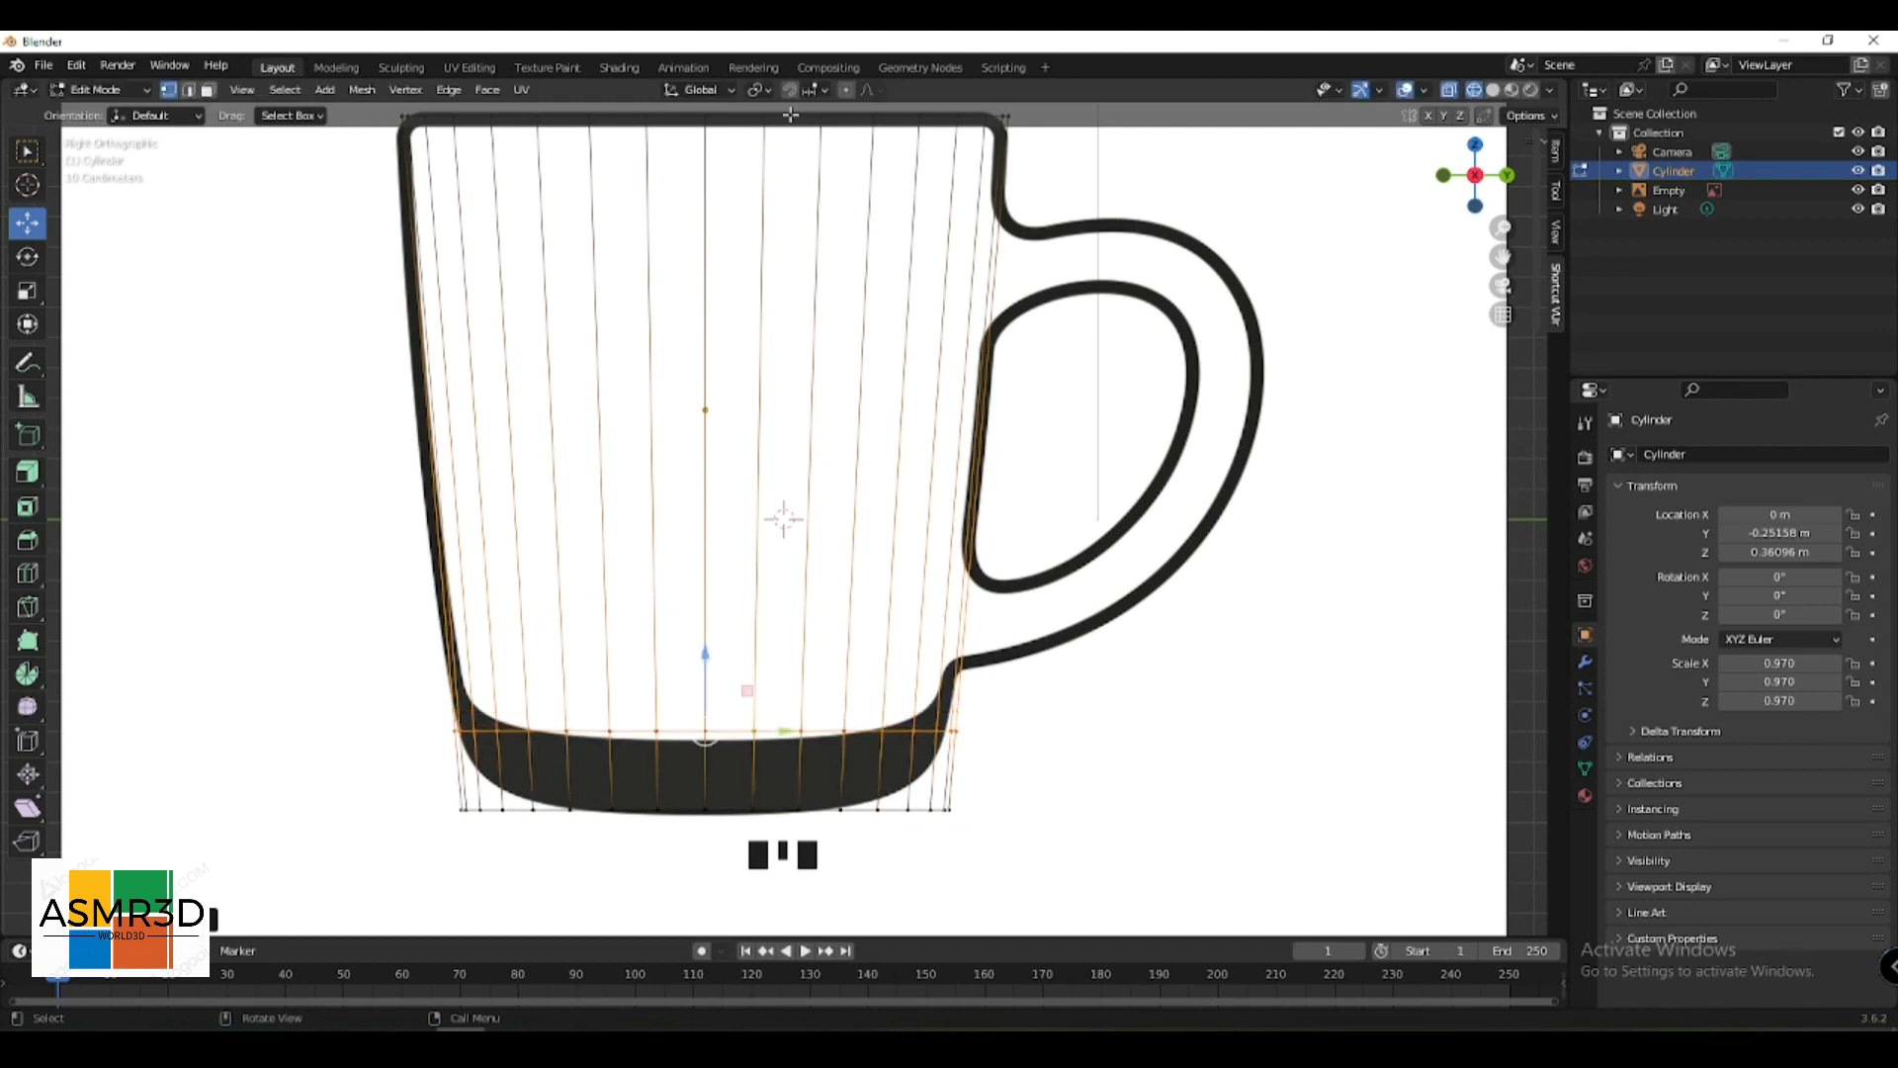
- Add two loop cuts around the upper body, at the top and bottom of the handle's upper joint
key("ctrl+r")
left_click(905, 258)
left_click(961, 149)
key("ctrl+r")
left_click(988, 267)
left_click(989, 213)
- Add two loop cuts around the lower body, at the top and bottom of the handle's lower joint
key("ctrl+r")
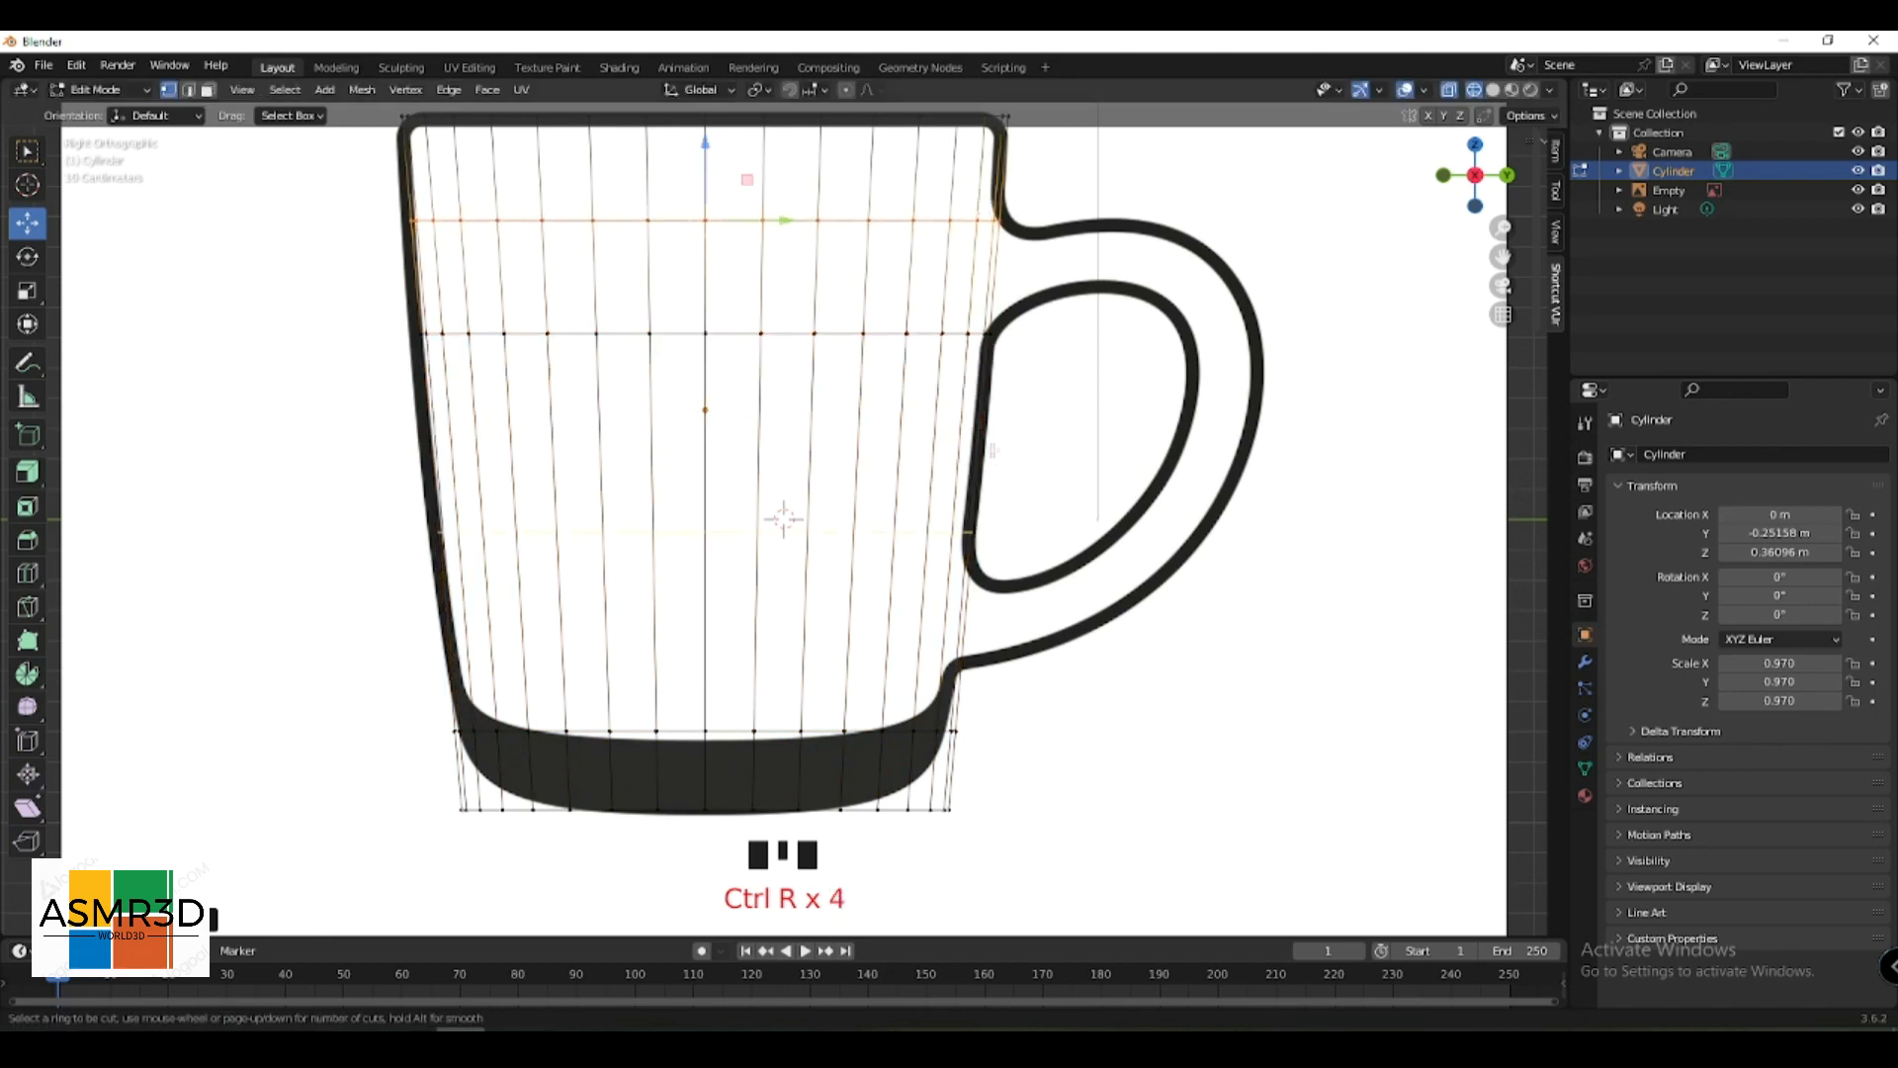
left_click(973, 483)
left_click(963, 522)
key("ctrl+r")
left_click(951, 664)
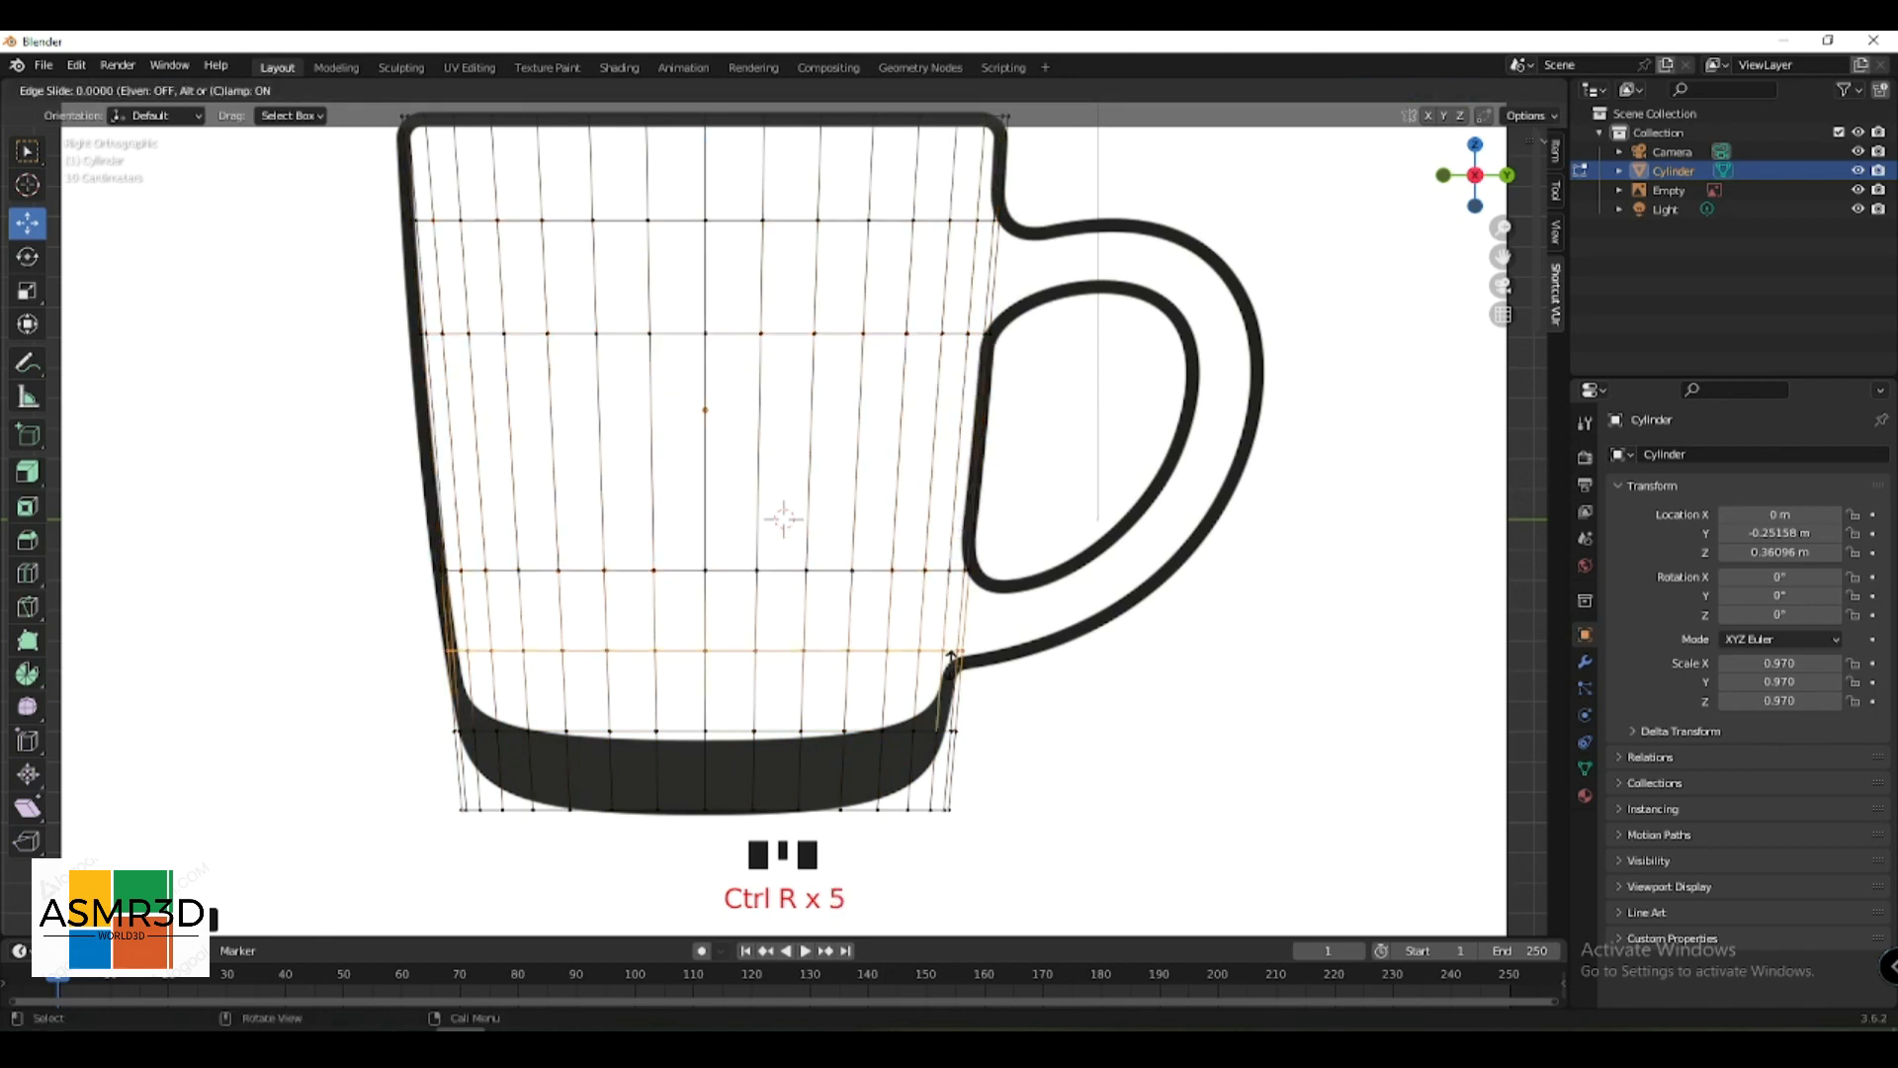
left_click(975, 671)
- Scale the two lowest vertex rings inward to follow the rounded base, and raise the bottom ring slightly
left_click_drag(1060, 829, 964, 710)
key("s")
left_click(501, 835)
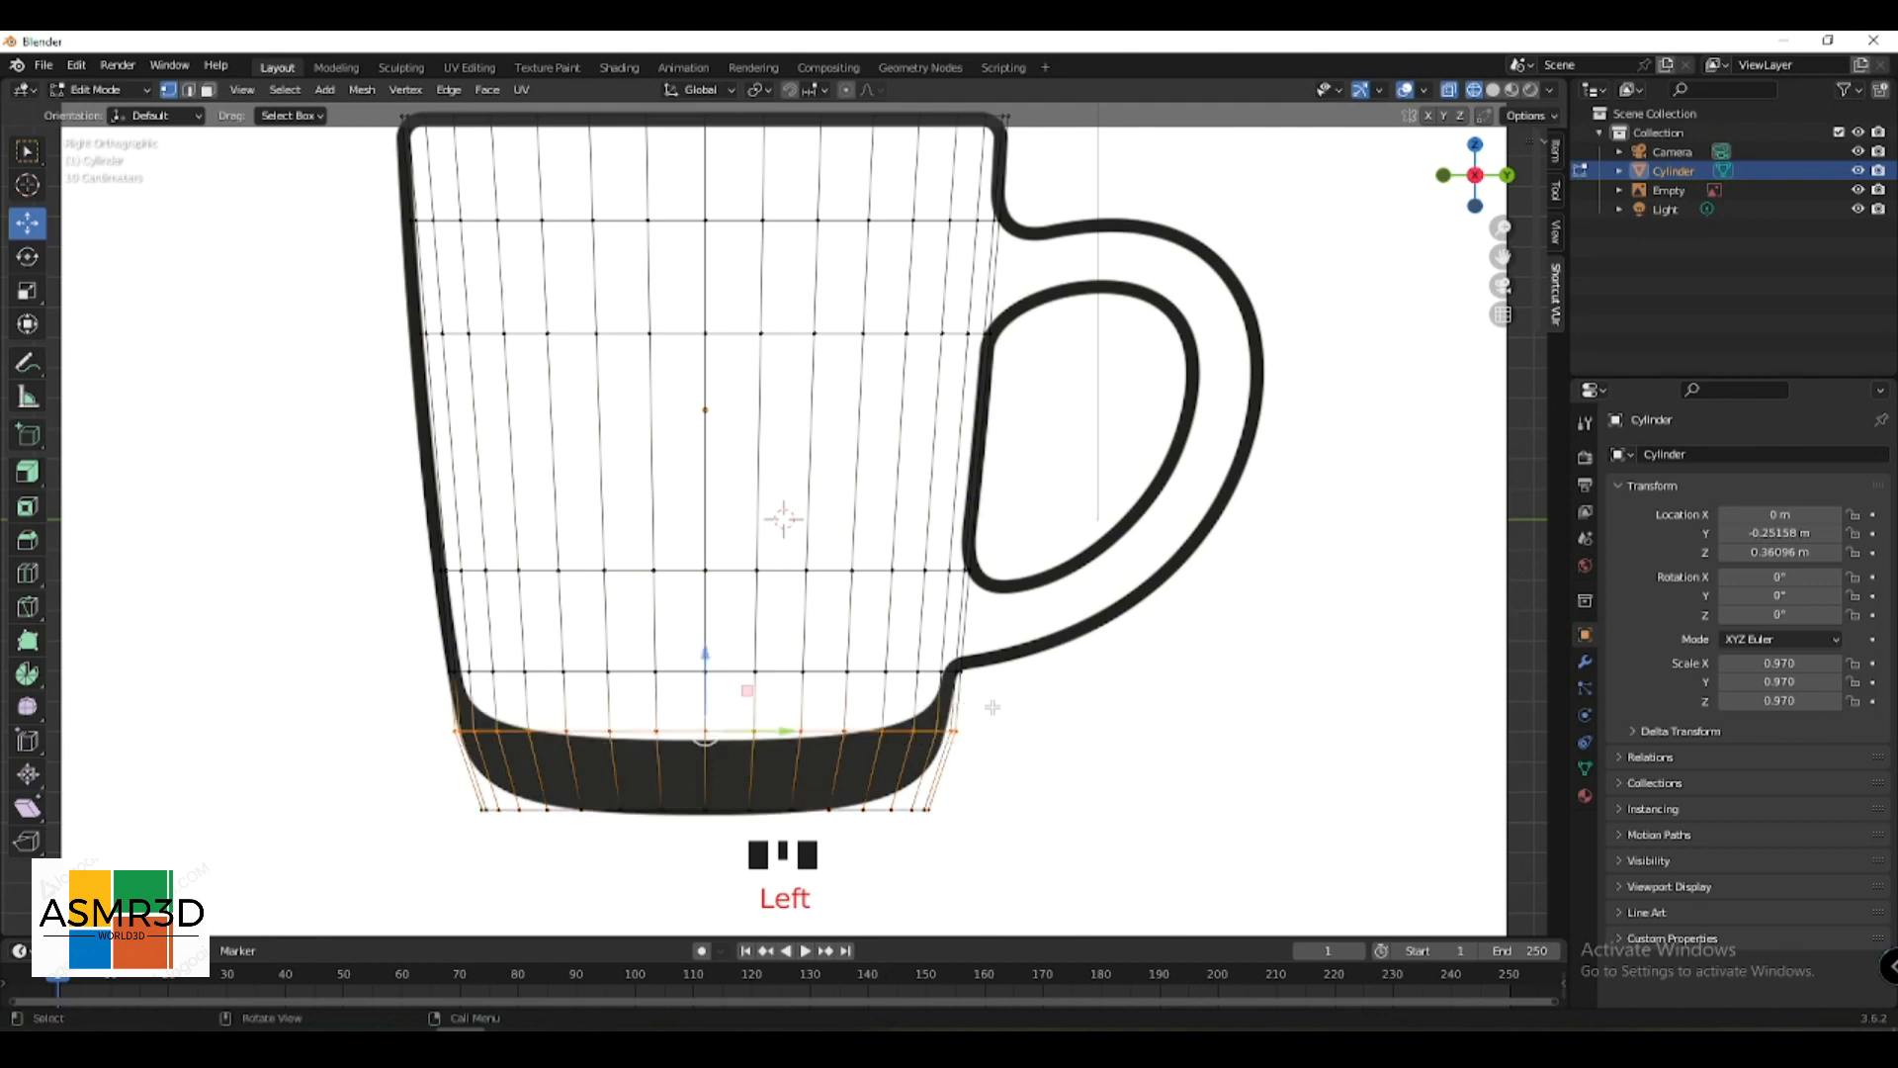
key("s")
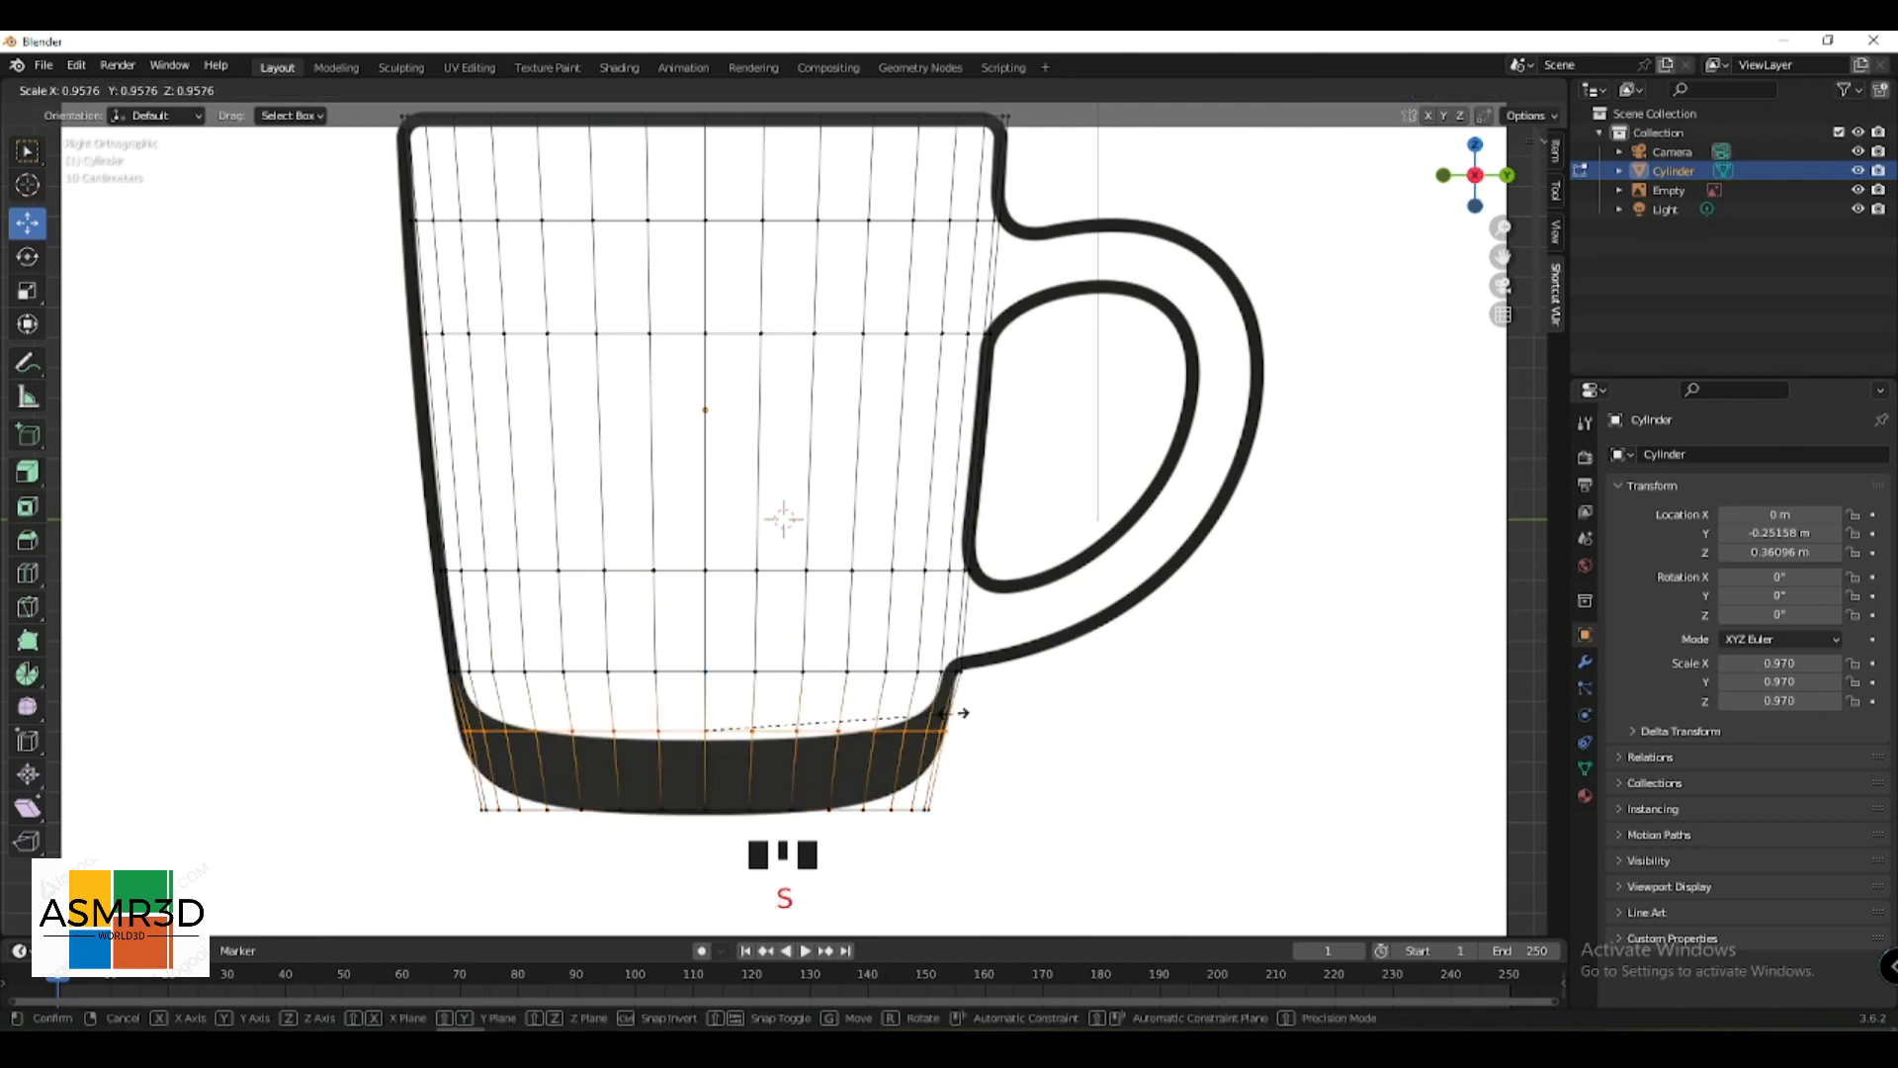
left_click(955, 713)
left_click_drag(981, 786, 450, 896)
left_click_drag(693, 776, 713, 751)
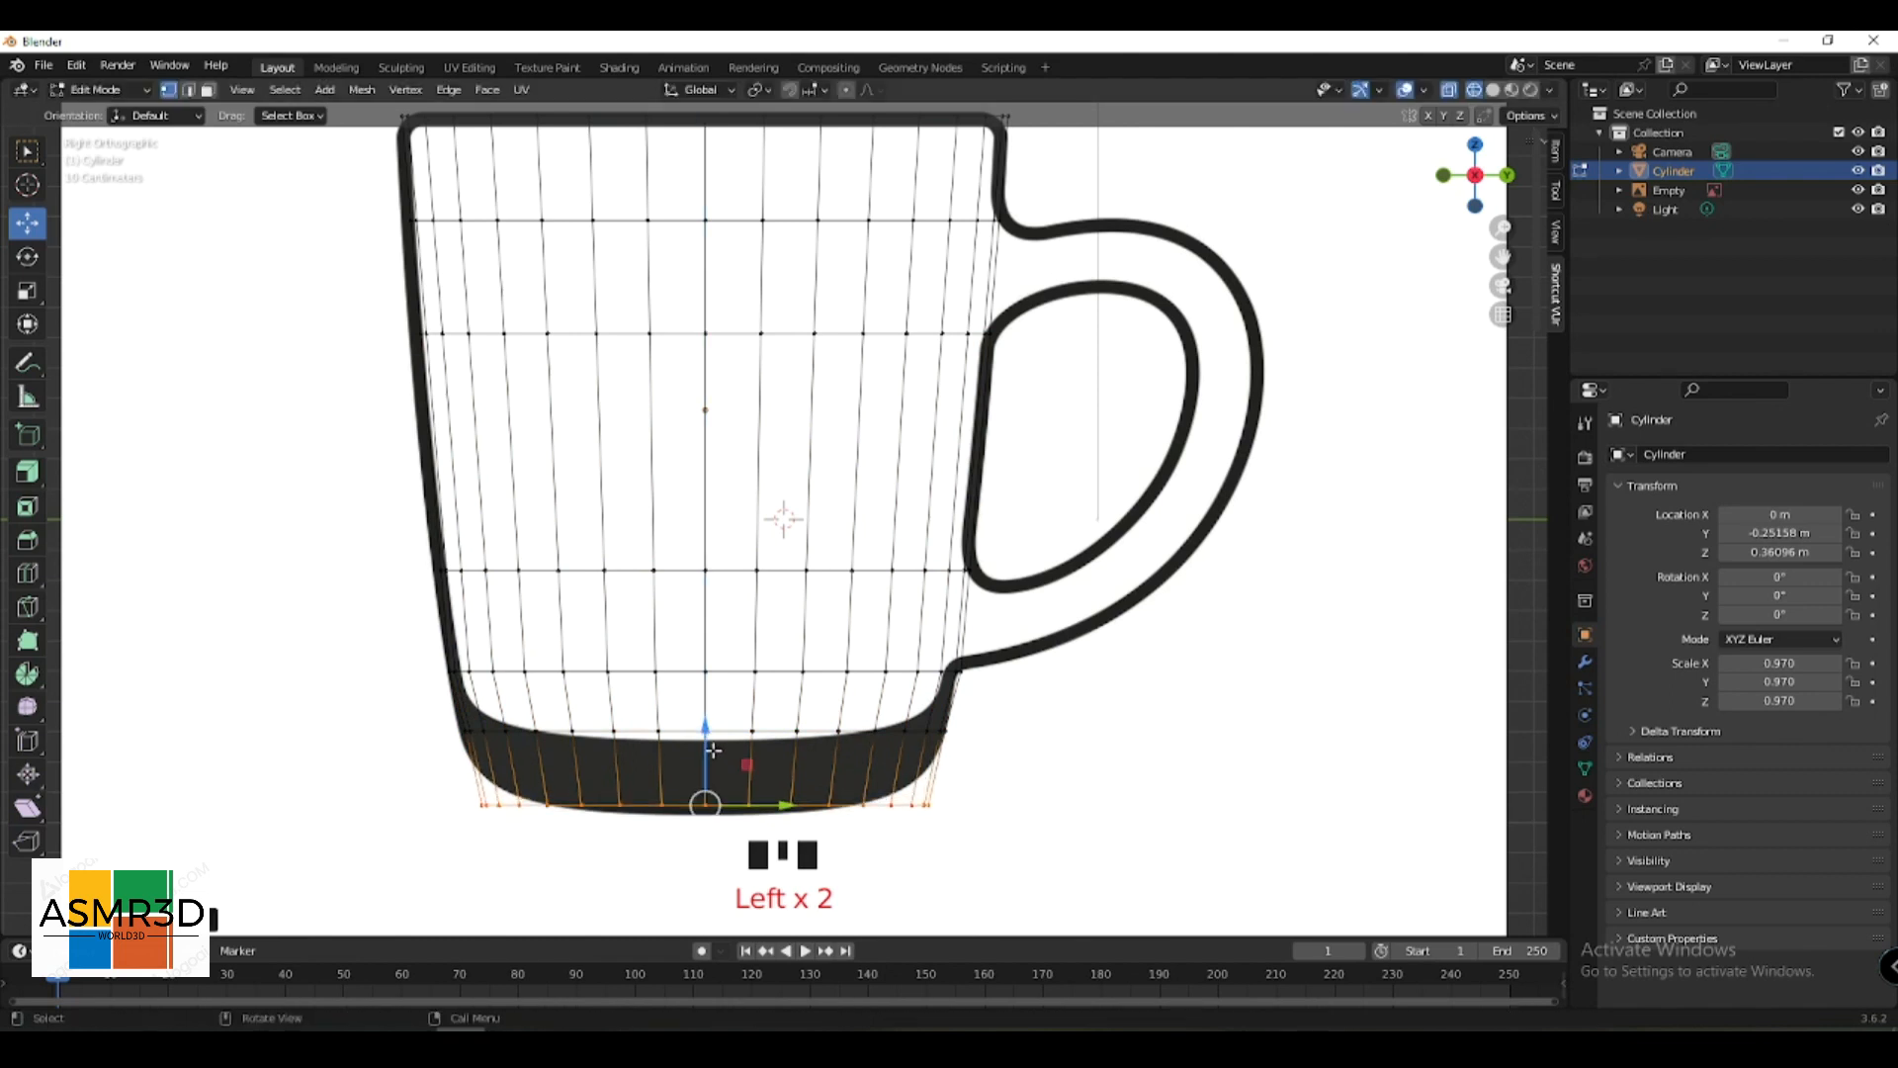
- Select the second-lowest vertex ring and fine-tune its scale to fit the upper edge of the base band
scroll(857, 409, "down", 1)
middle_click_drag(882, 366, 894, 465, "shift")
key("z")
key("ctrl+z")
middle_click_drag(899, 654, 940, 606, "alt")
key("z")
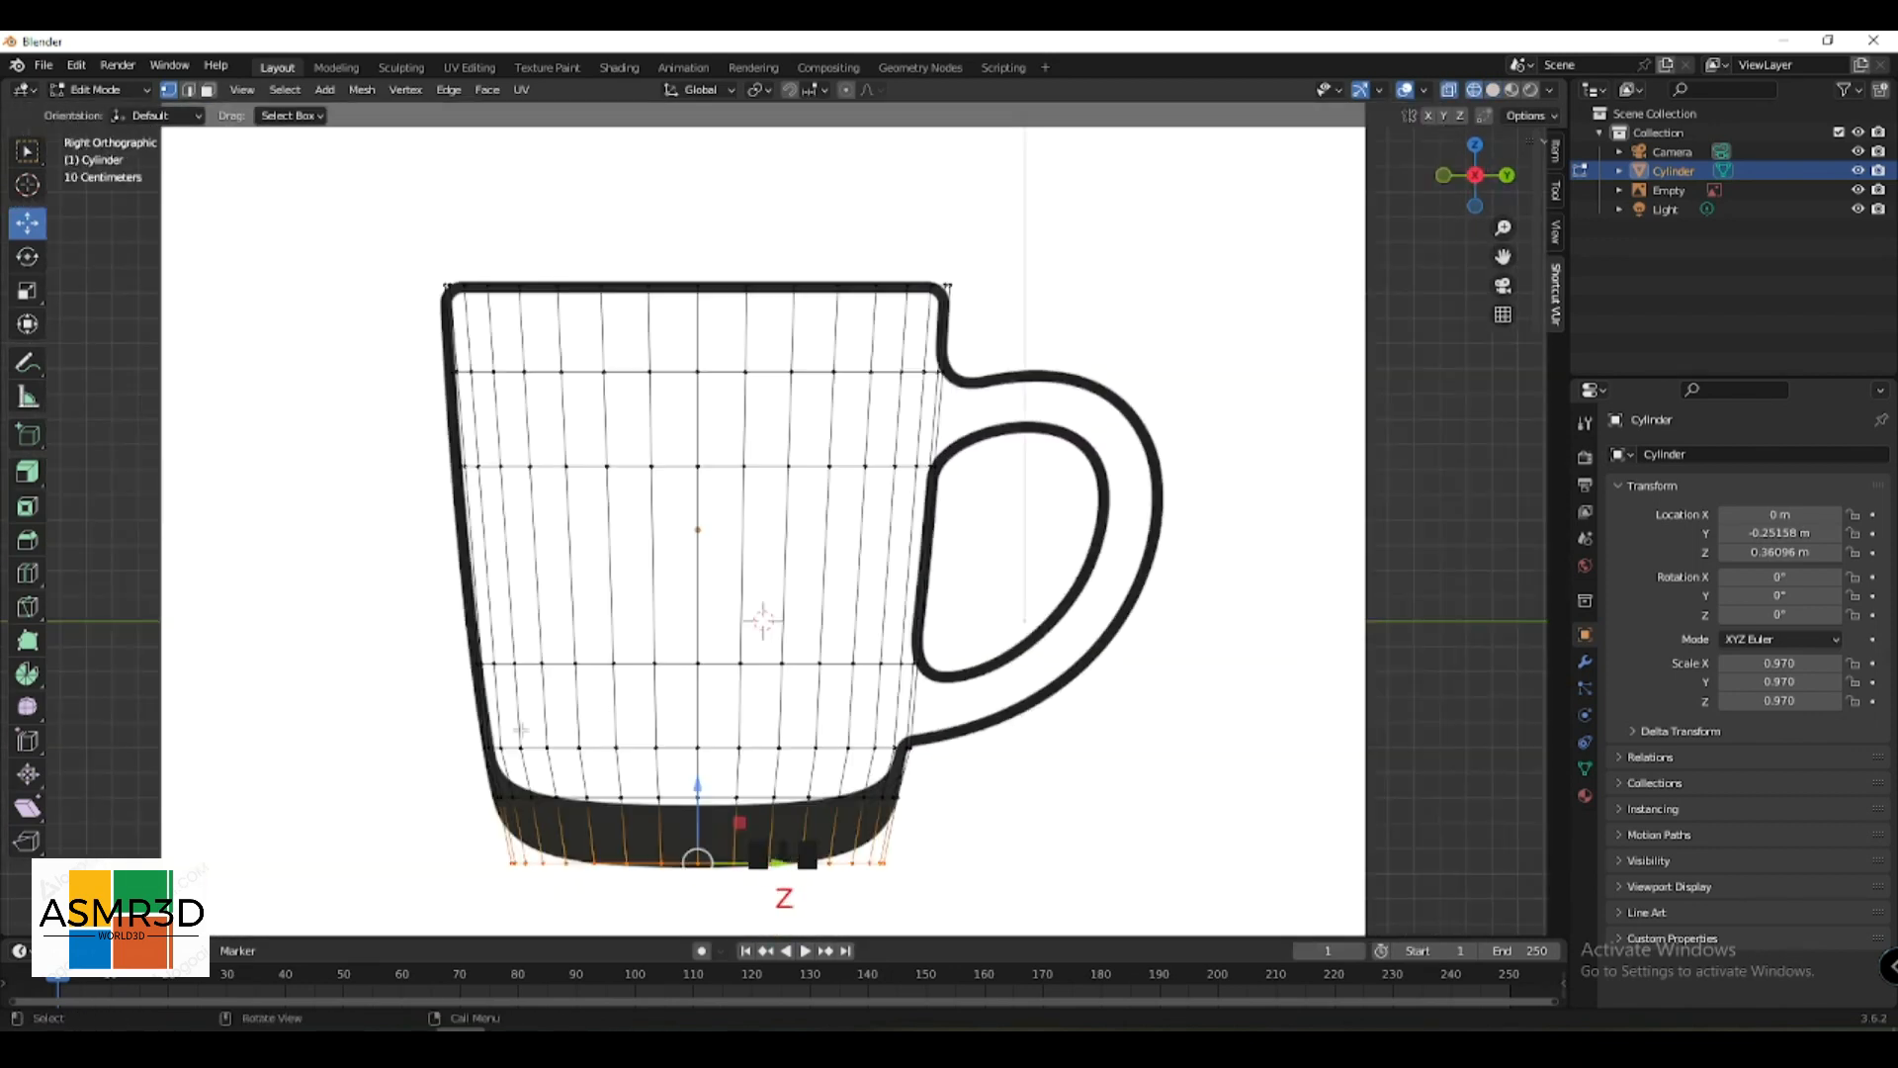
middle_click_drag(782, 716, 782, 528, "shift")
left_click_drag(1046, 597, 521, 656)
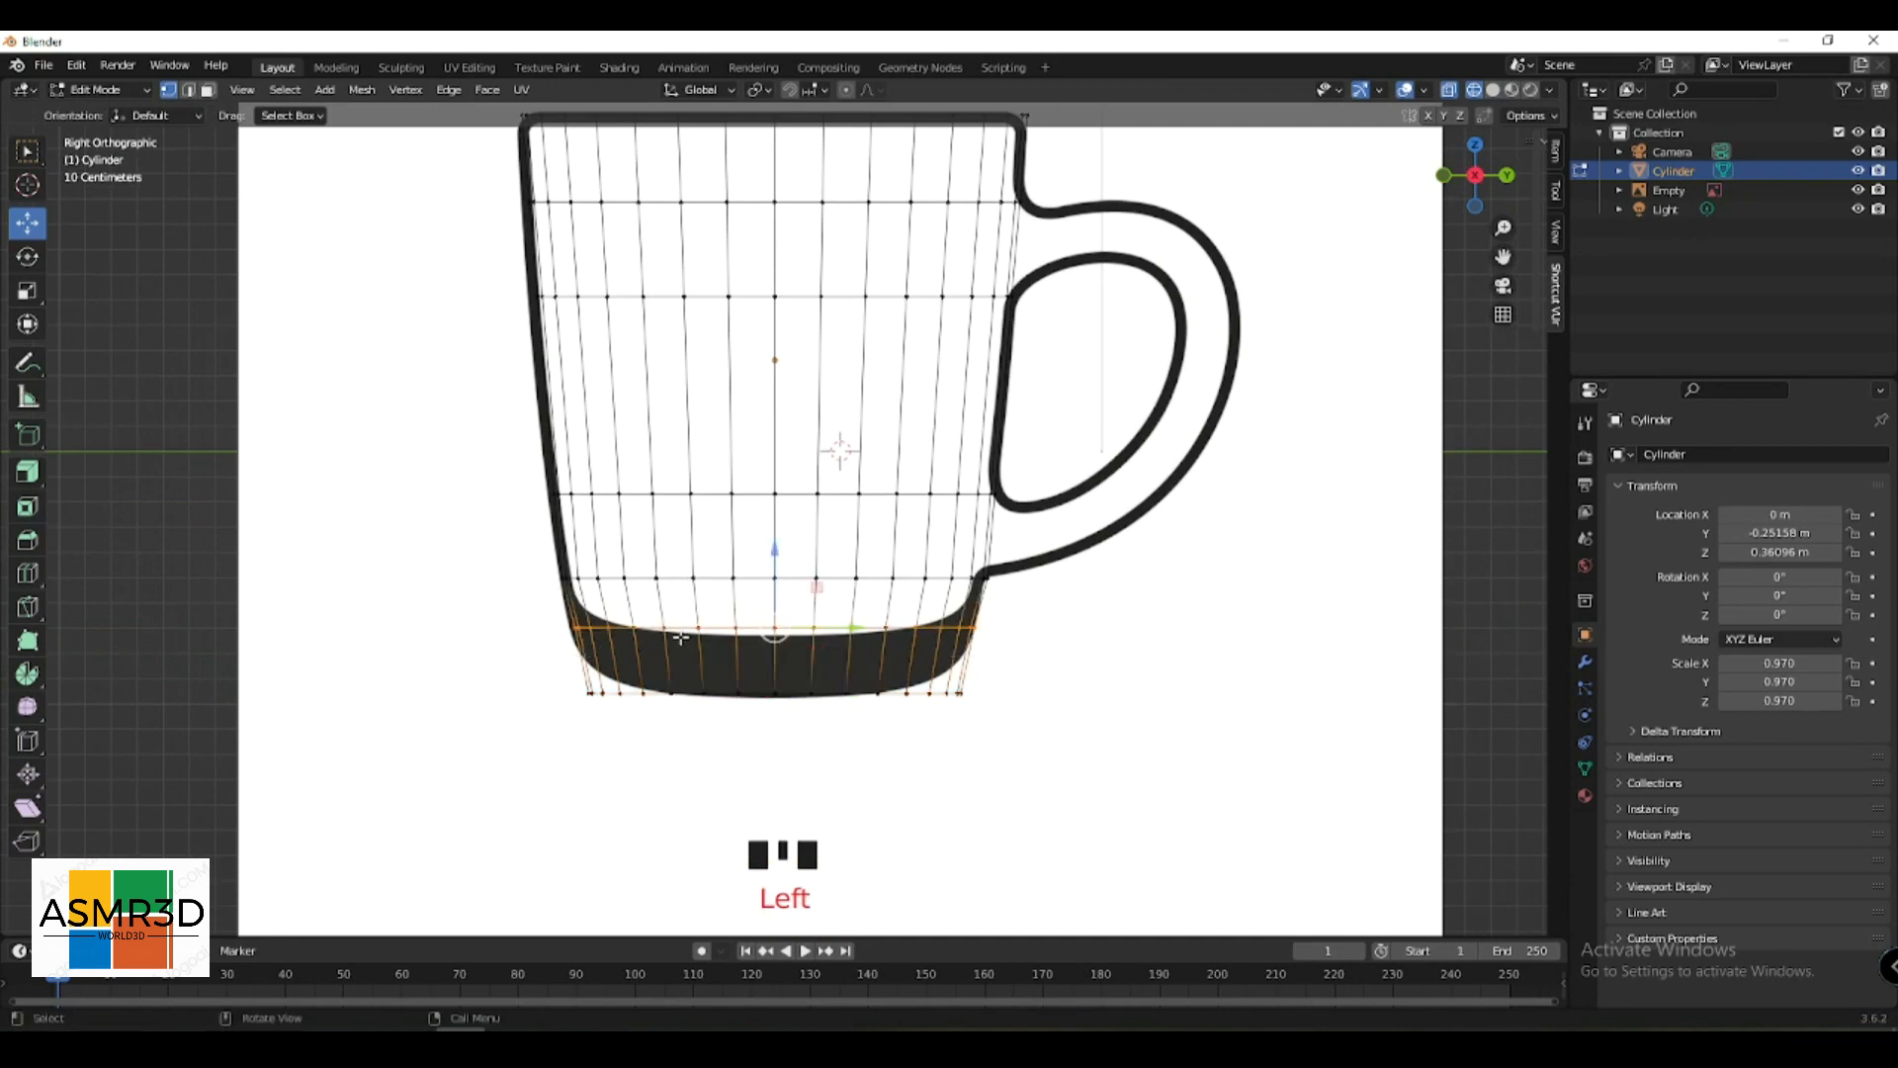
key("s")
left_click(827, 660)
- Scale the bottom vertex ring slightly outward
left_click_drag(990, 659, 433, 740)
key("s")
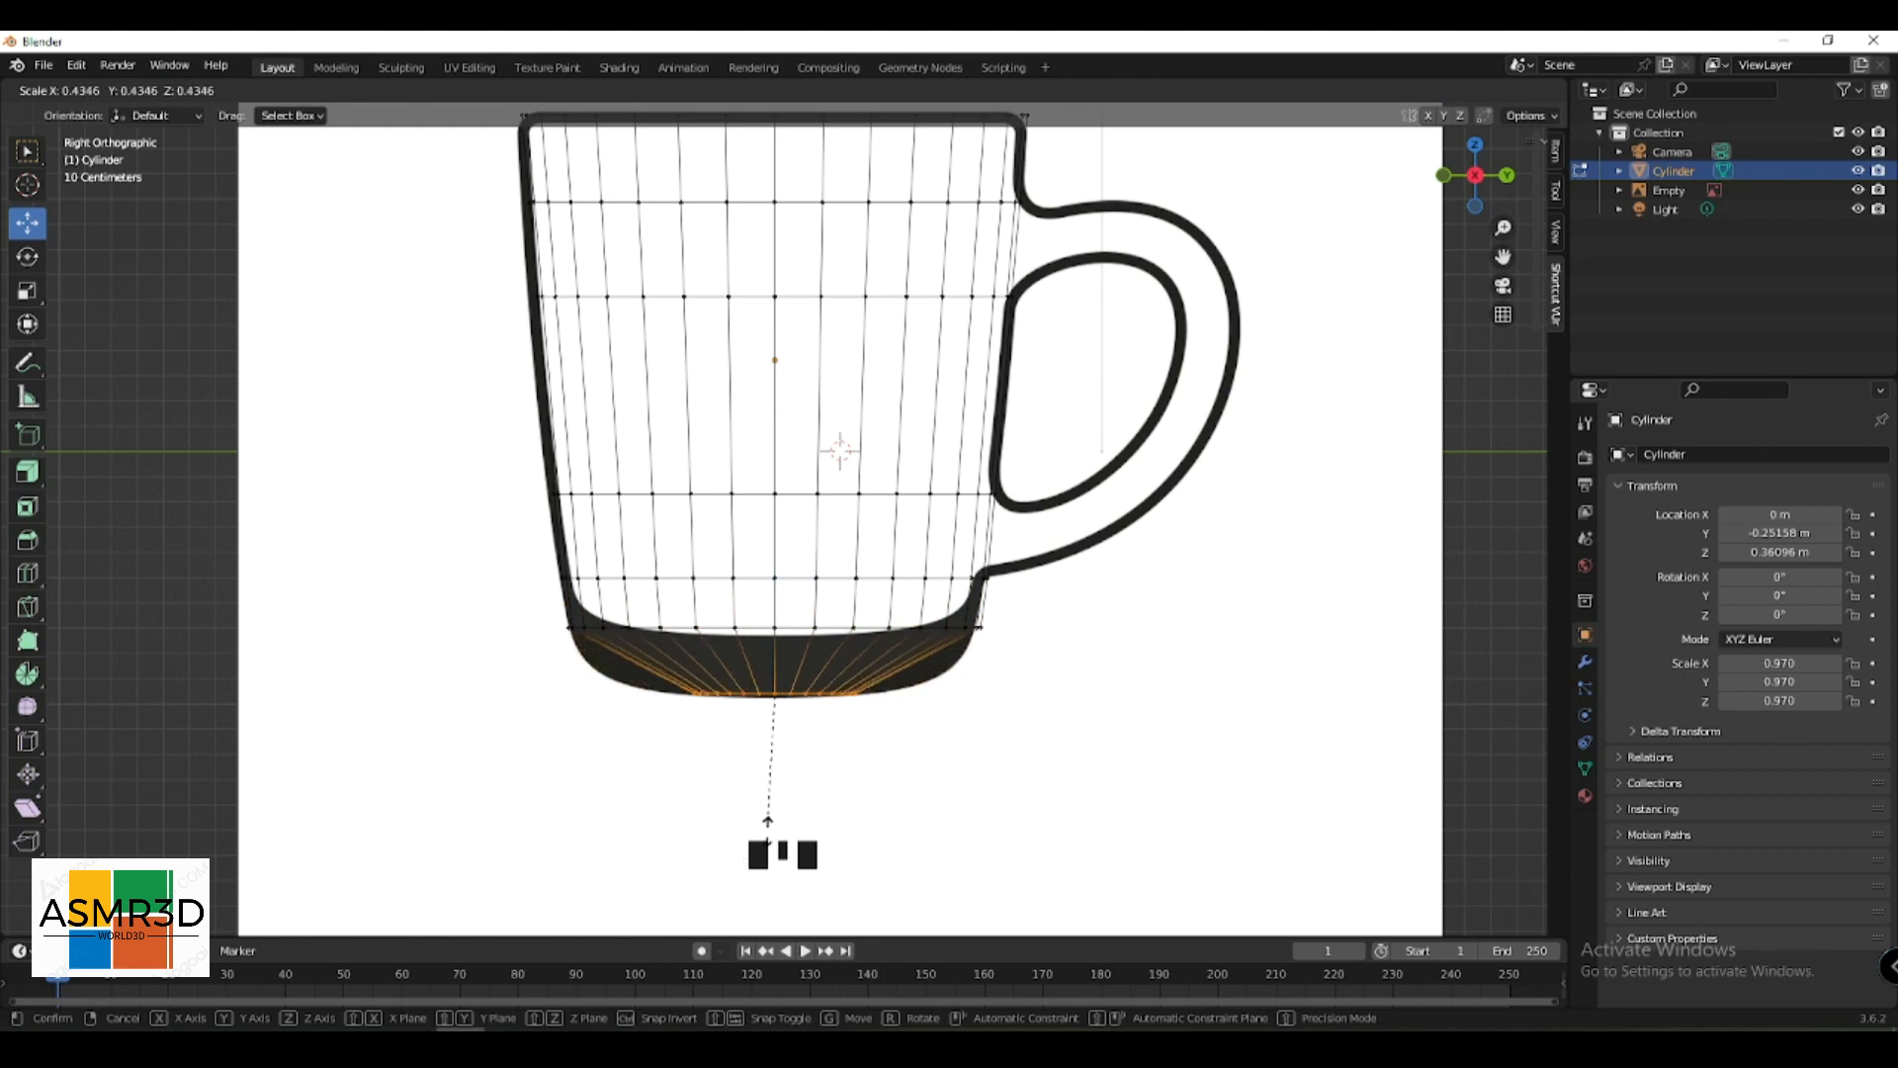
left_click(754, 175)
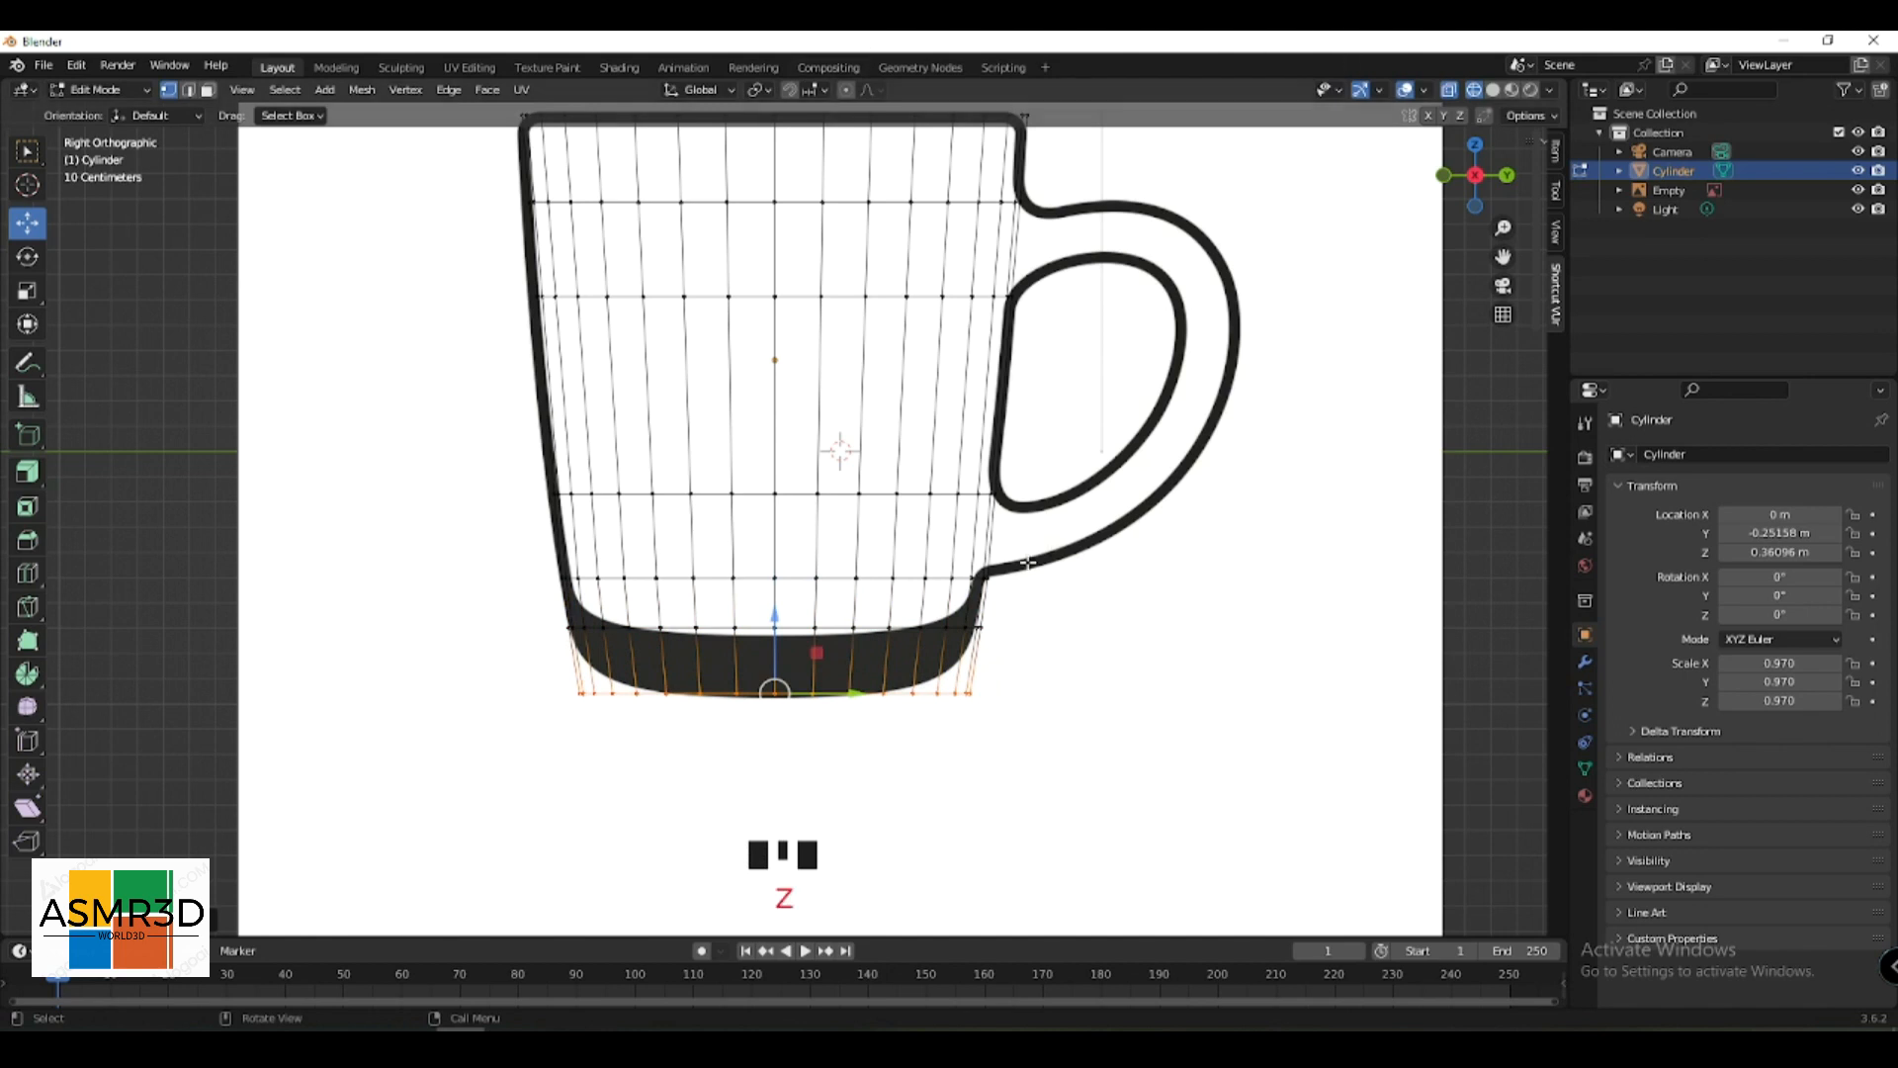
left_click(984, 577)
- Switch to solid shading and delete the cylinder's top face to open the cup
key("z")
scroll(1201, 579, "down", 2)
key("Tab")
middle_click_drag(1005, 546, 1009, 639)
key("Tab")
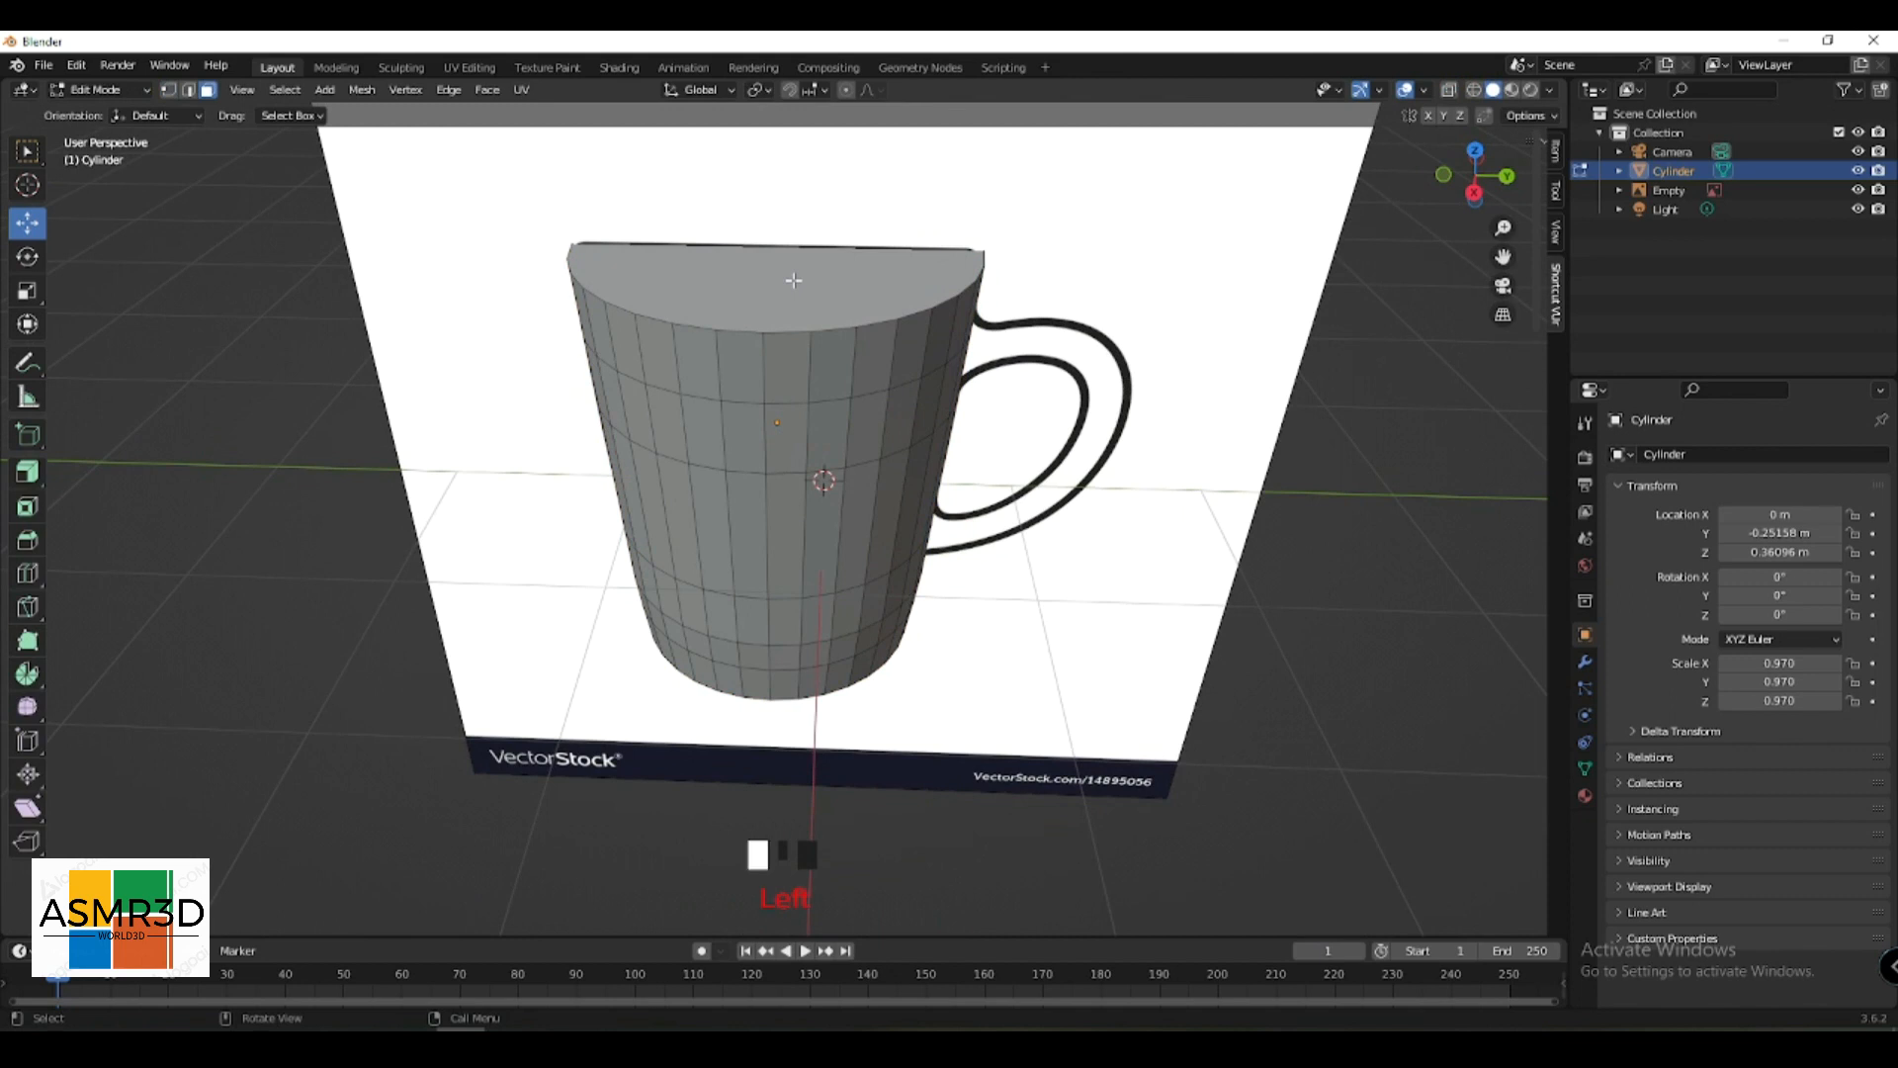
left_click(794, 280)
key("x")
left_click(793, 285)
- Extrude the cup's bottom face, scale it inward to form a smaller inner face, and return to Object Mode
middle_click_drag(796, 297, 781, 583)
left_click(779, 594)
scroll(774, 553, "up", 2)
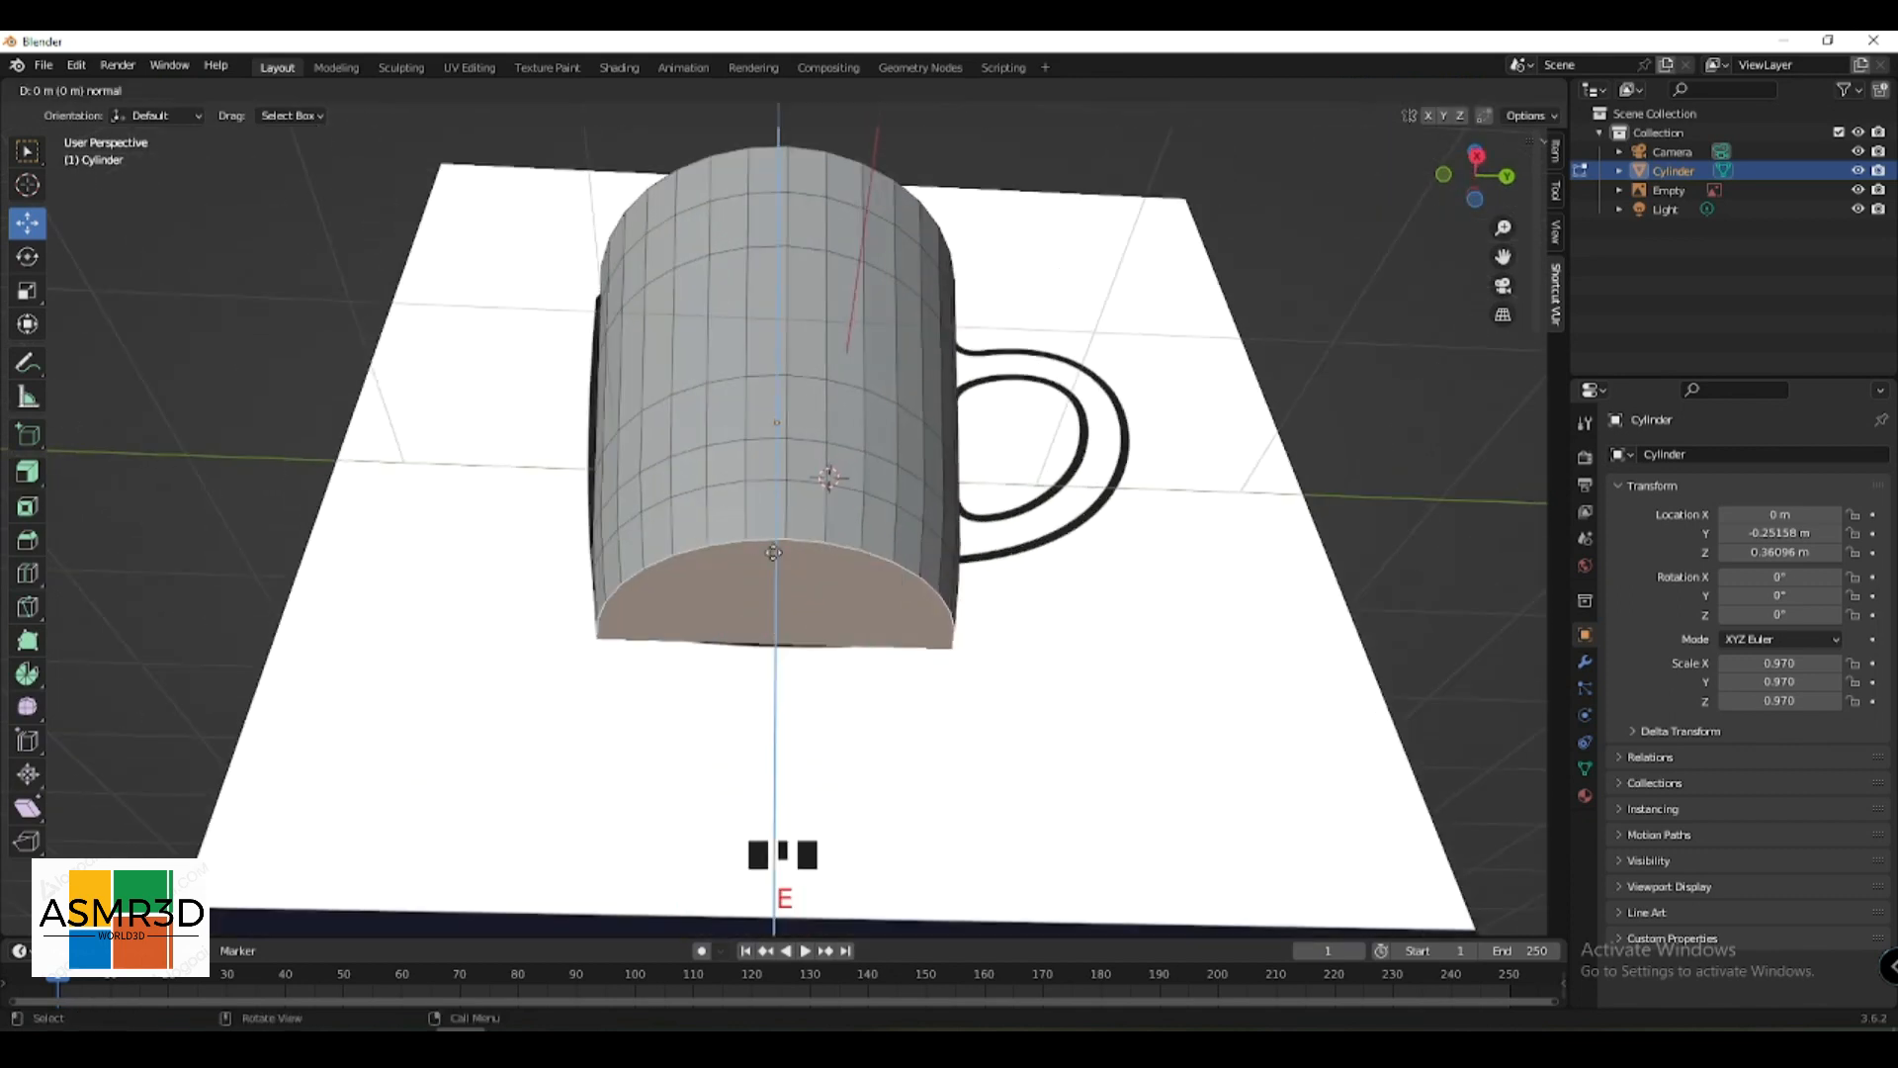
key("e")
key("s")
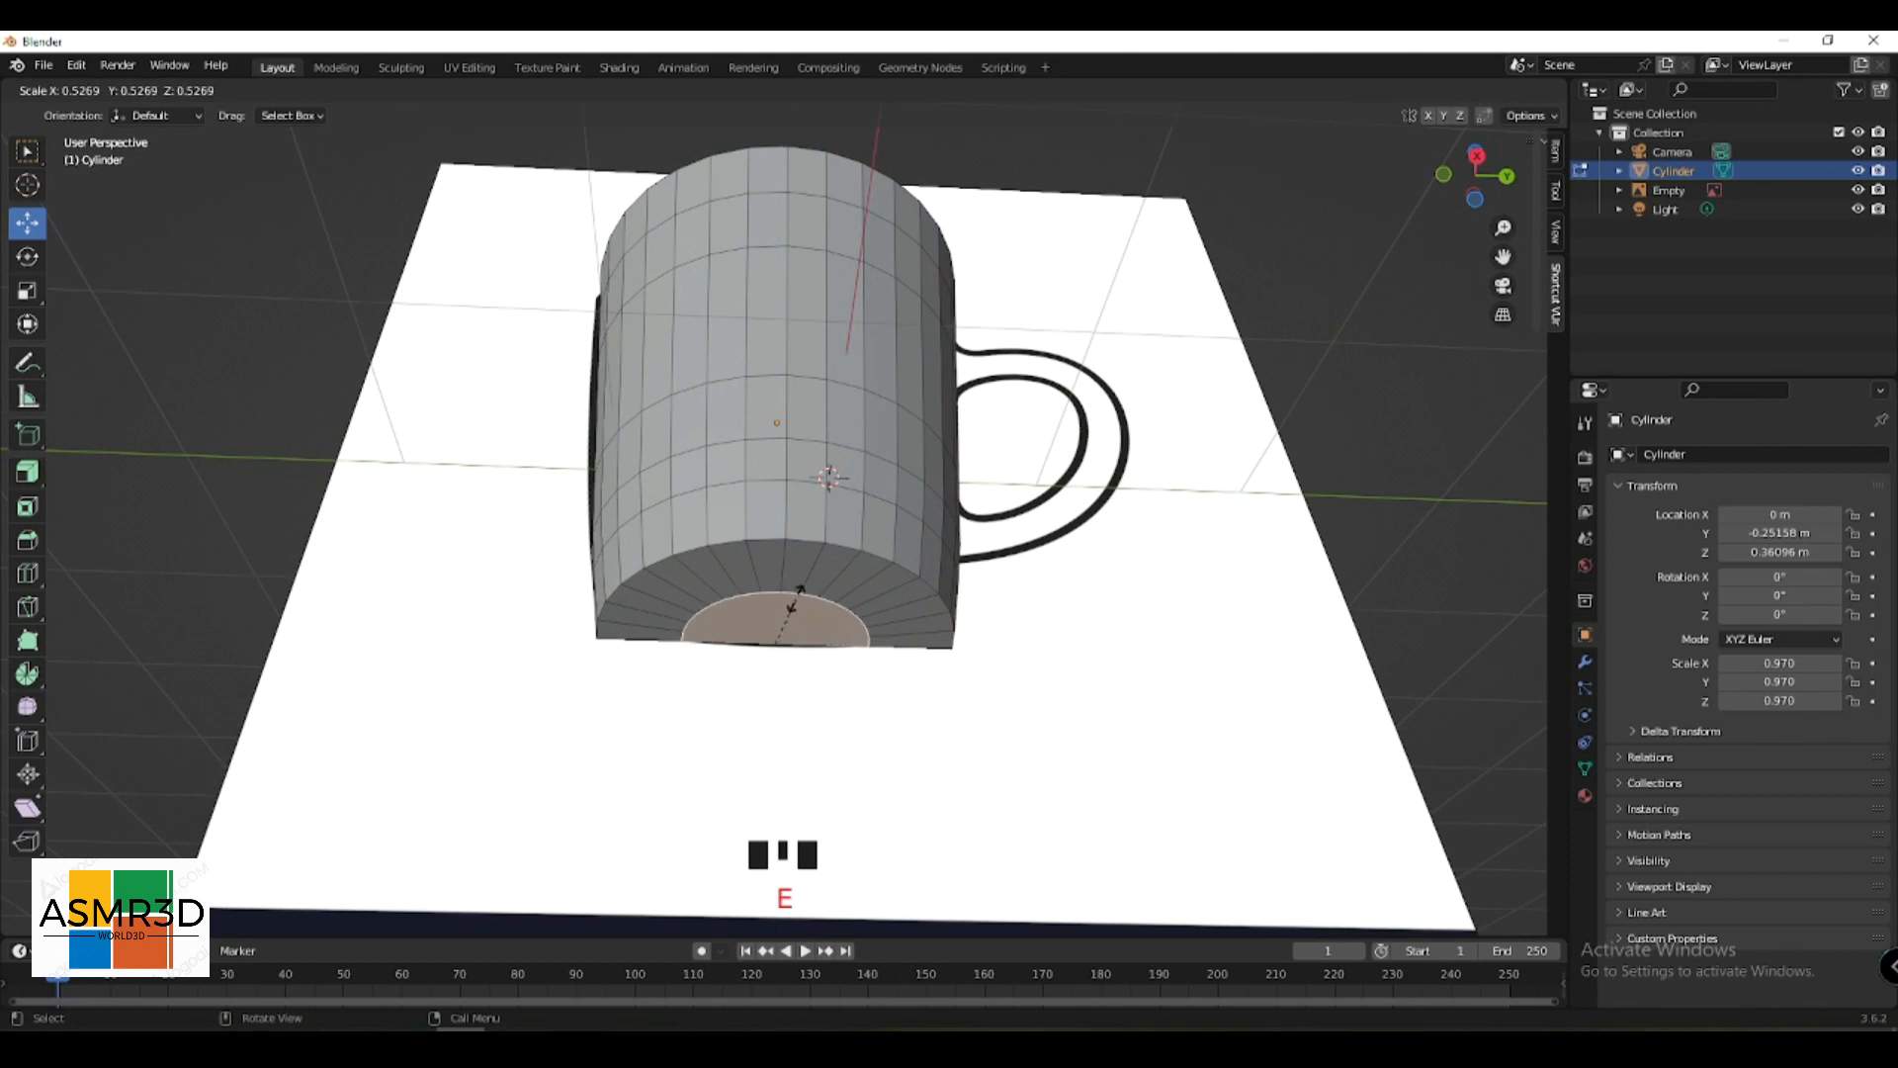
left_click(821, 593)
middle_click_drag(821, 593, 1457, 502)
key("Tab")
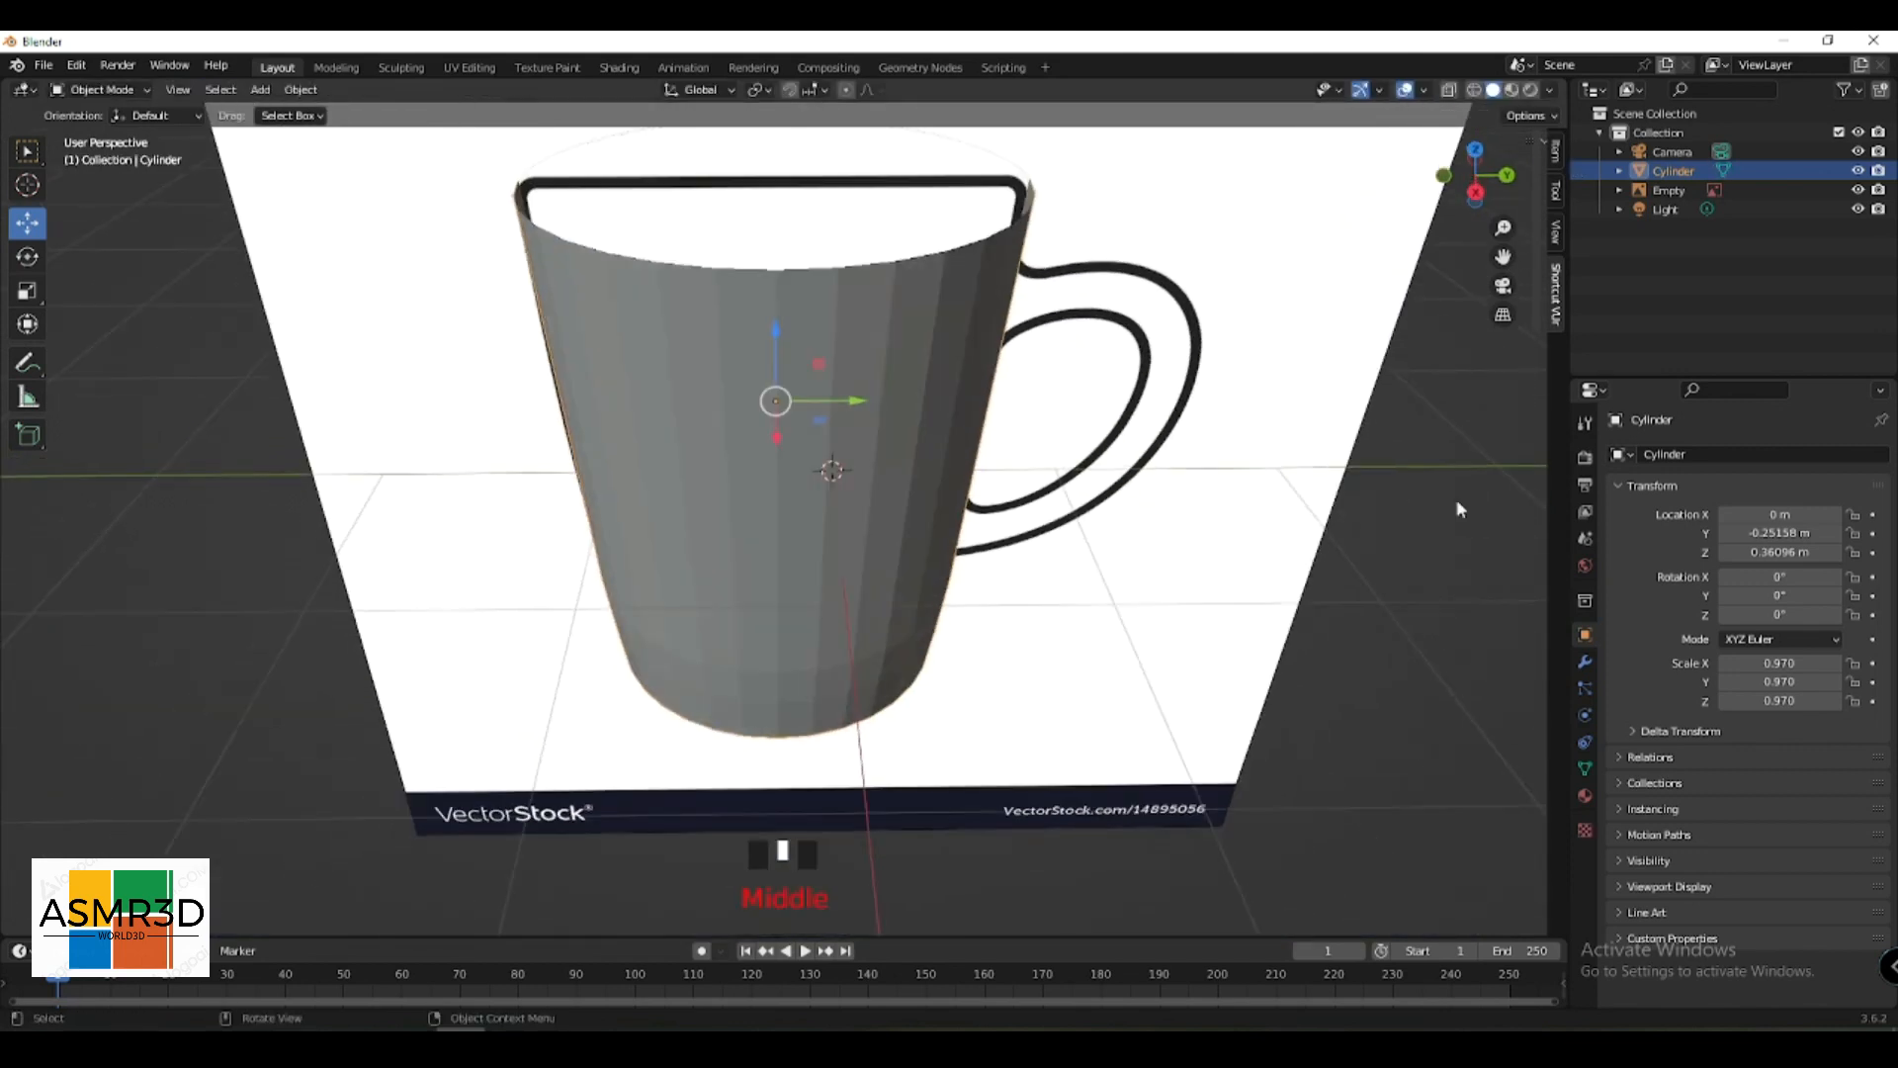
scroll(924, 303, "down", 2)
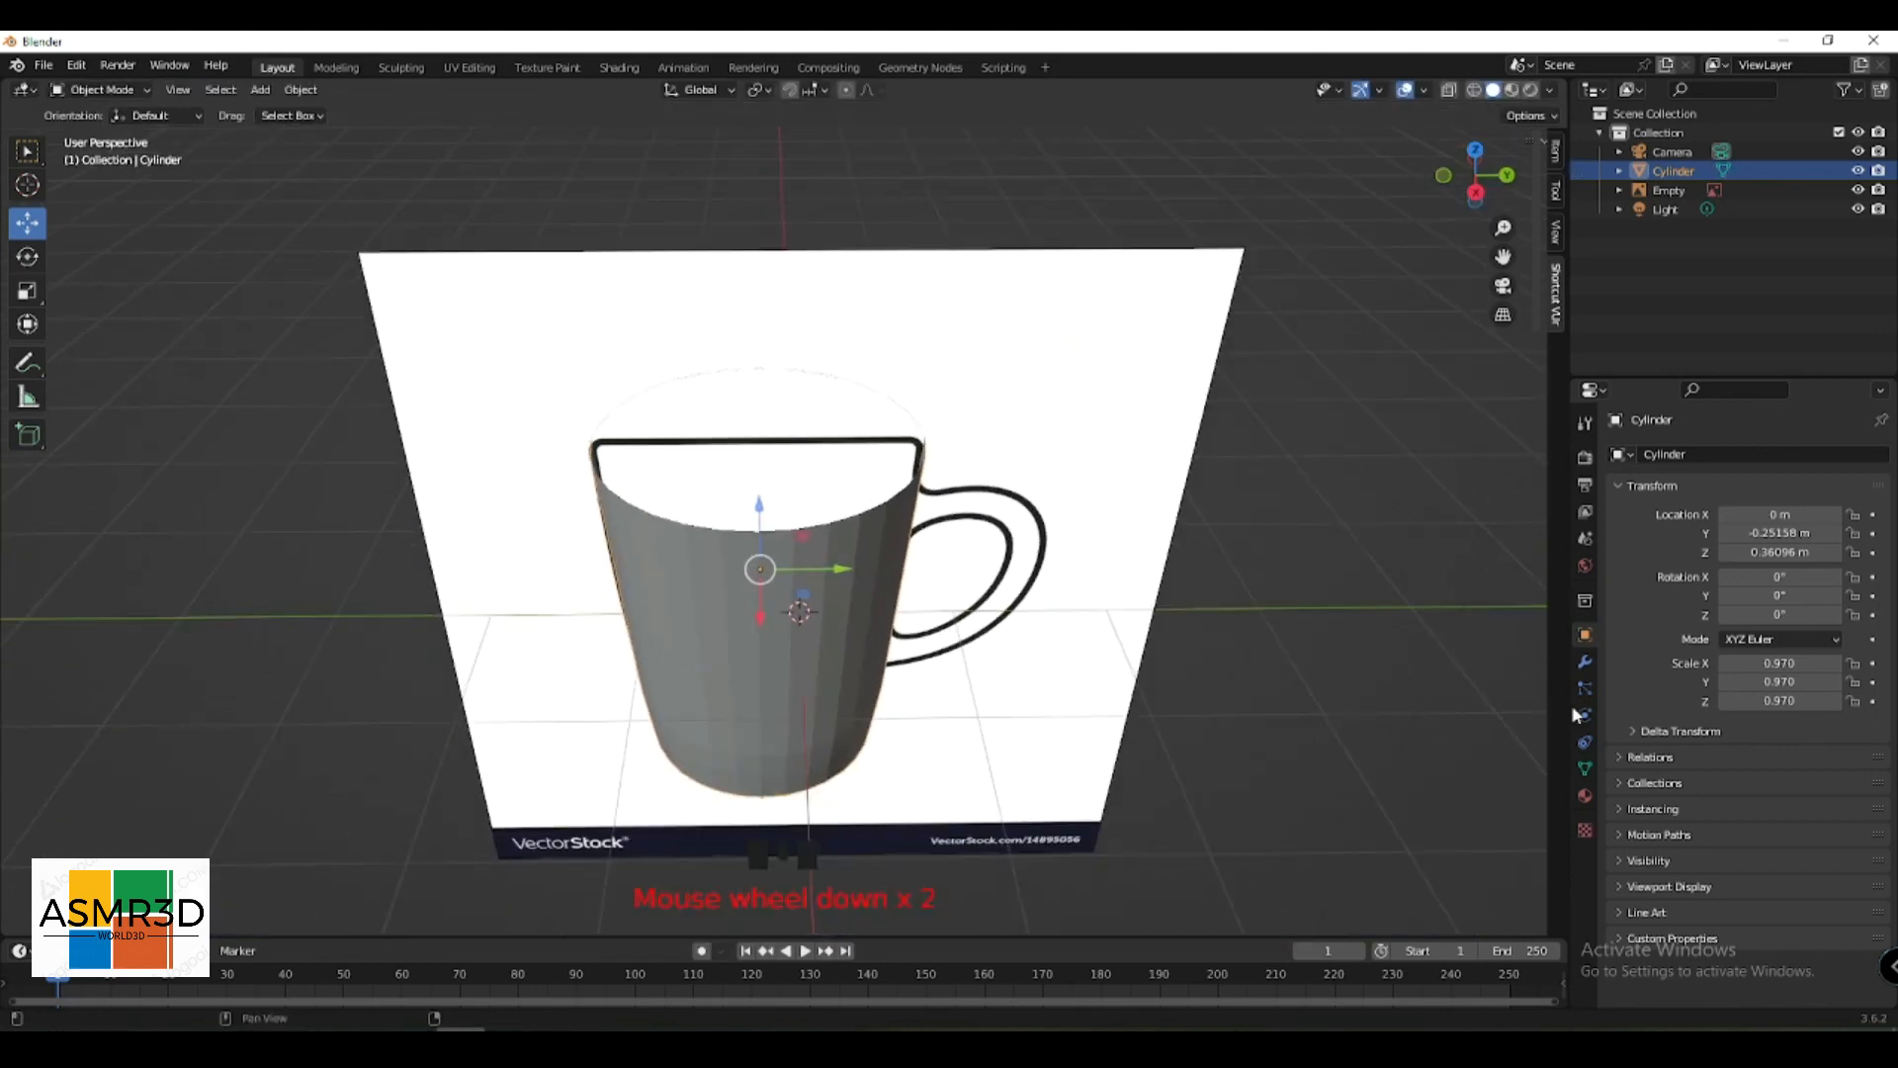
- Add a Solidify modifier to the cup and set its thickness to 0.04 m
left_click(1585, 662)
left_click(1673, 455)
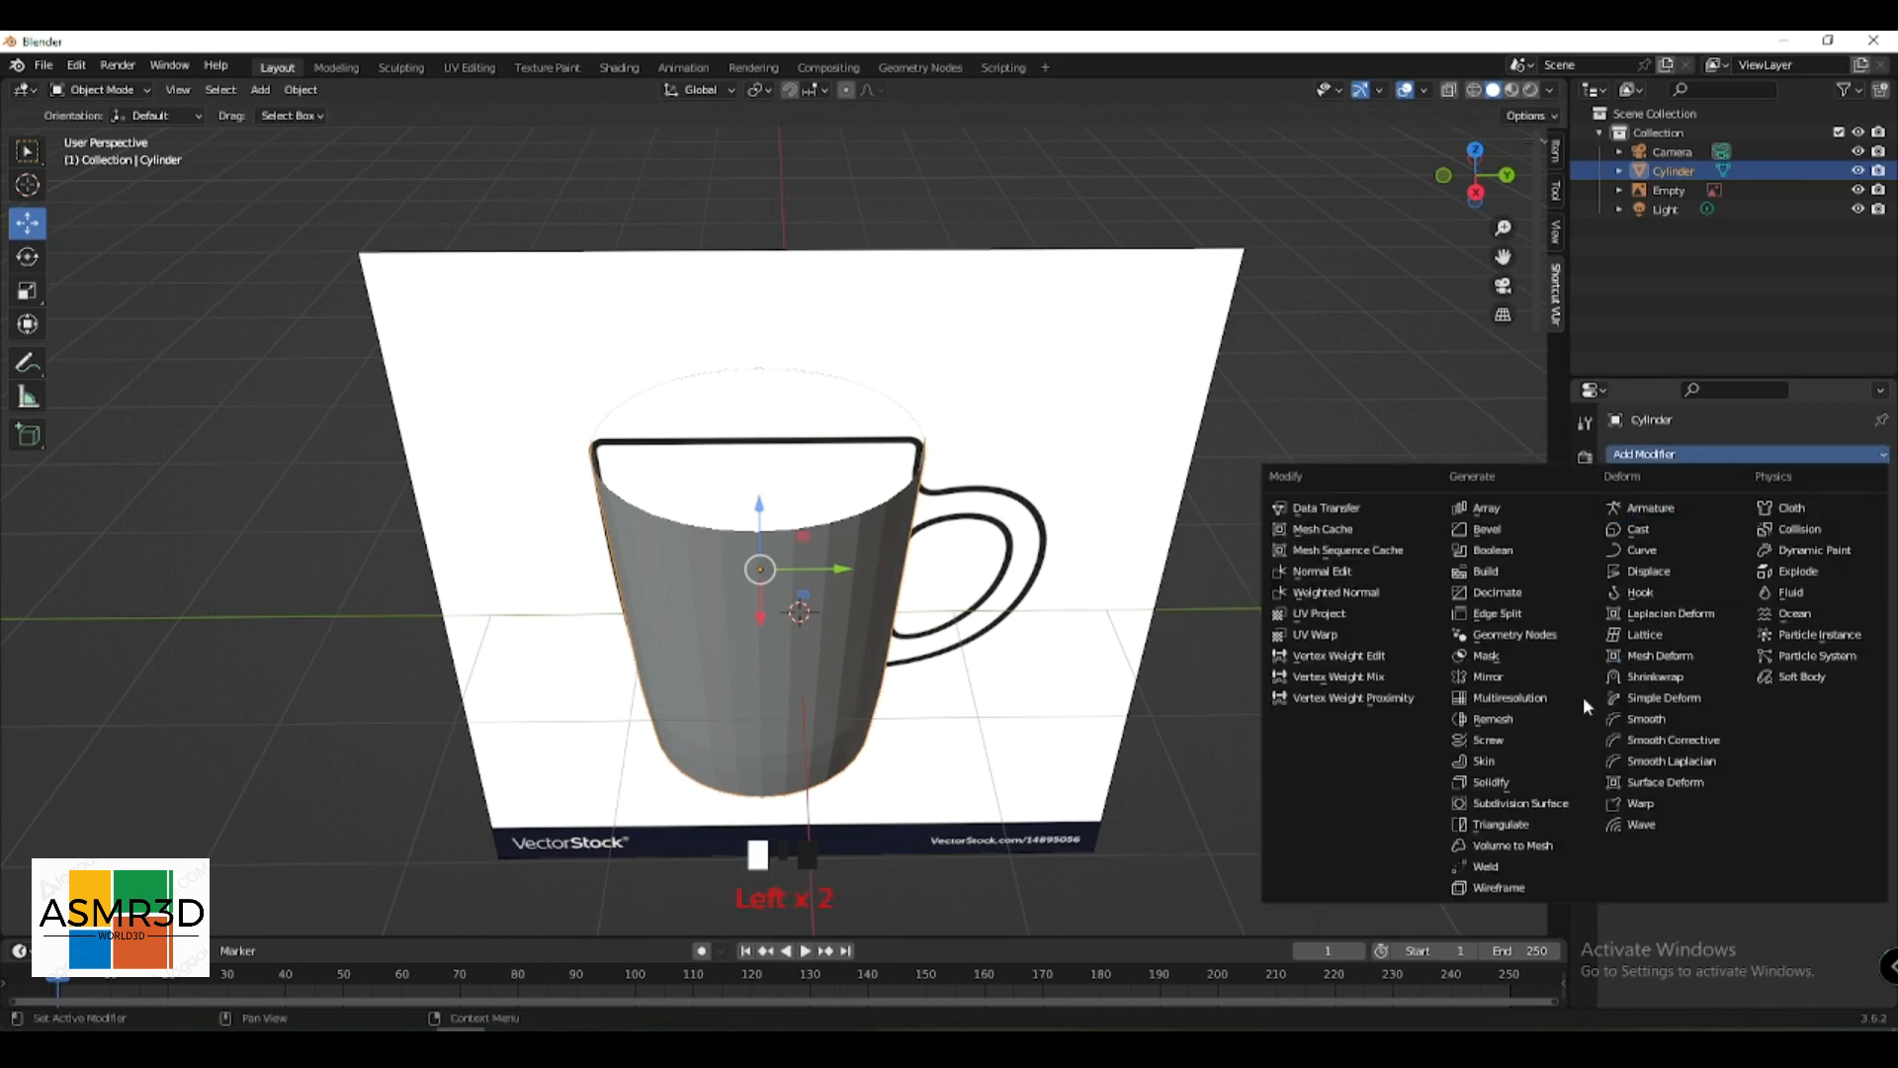
left_click(1490, 782)
scroll(985, 532, "up", 3)
middle_click_drag(985, 532, 1210, 408)
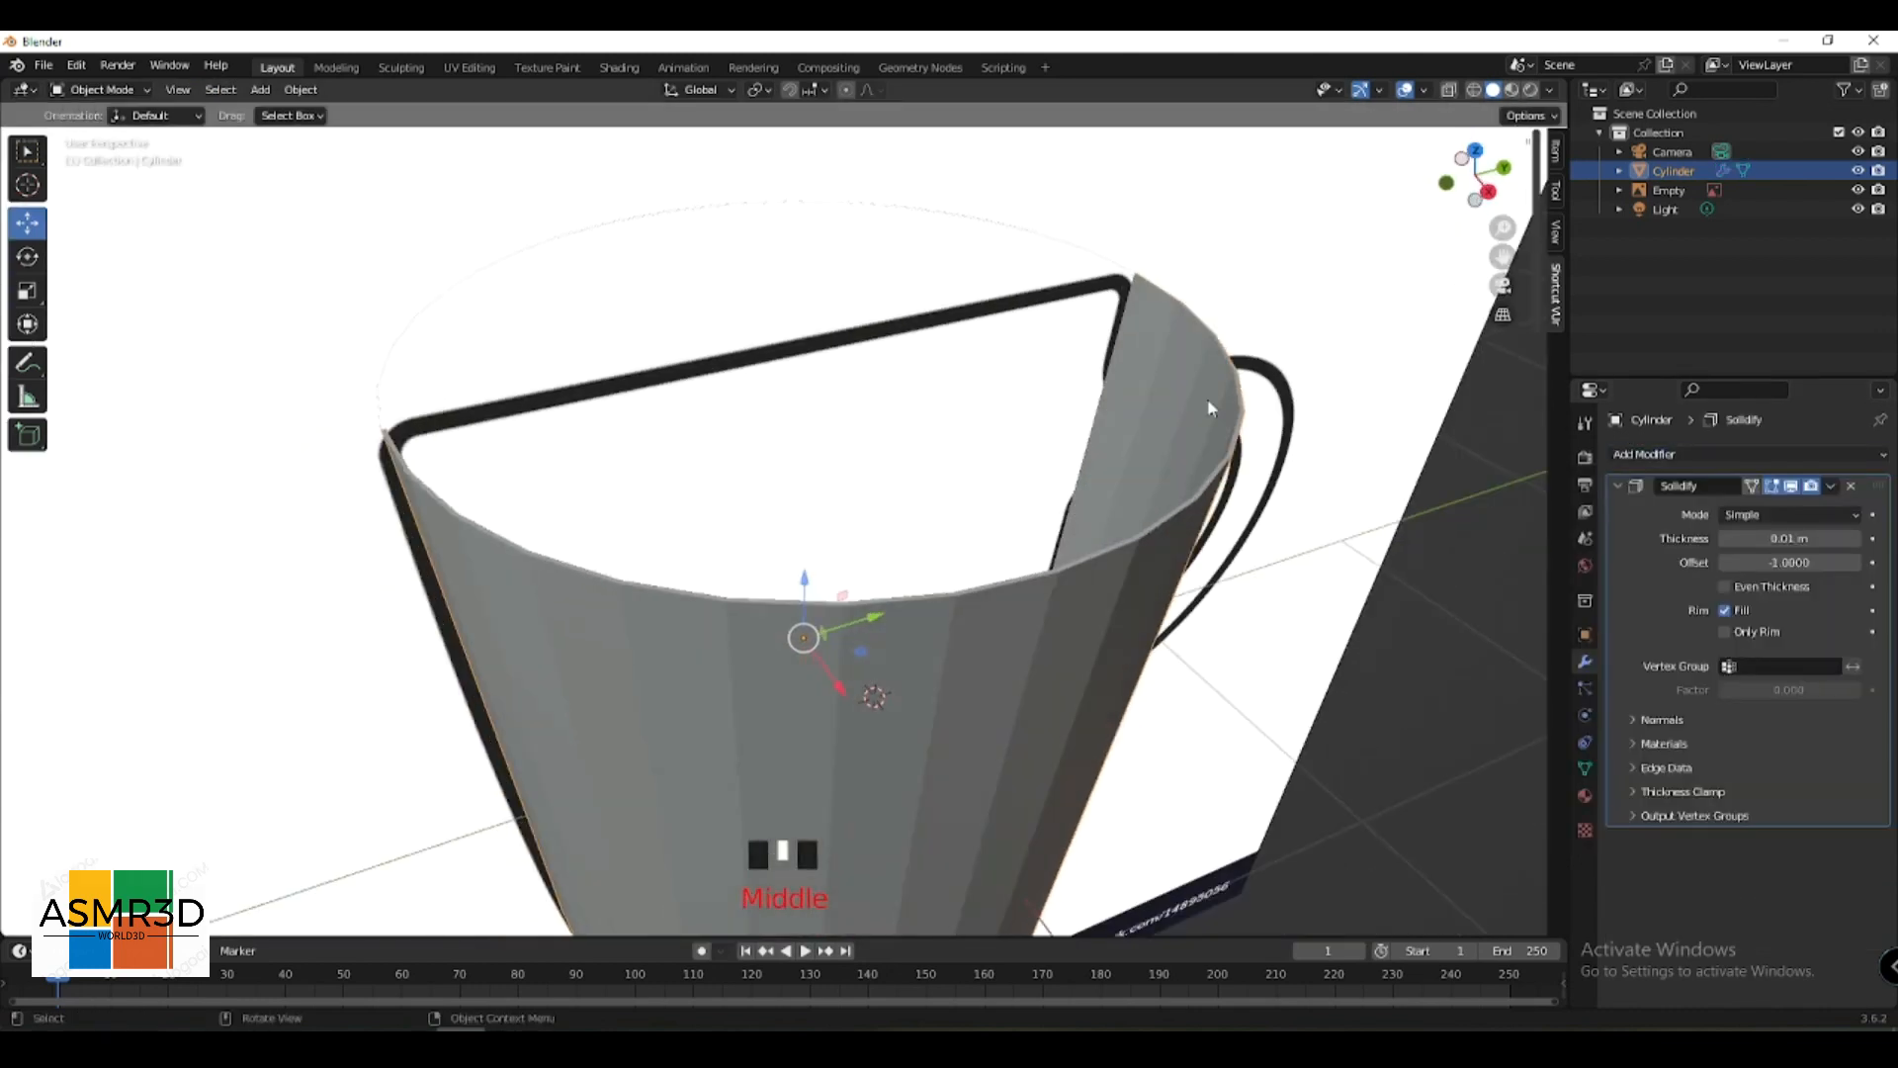
left_click(1856, 539)
left_click(1856, 538)
left_click(1856, 539)
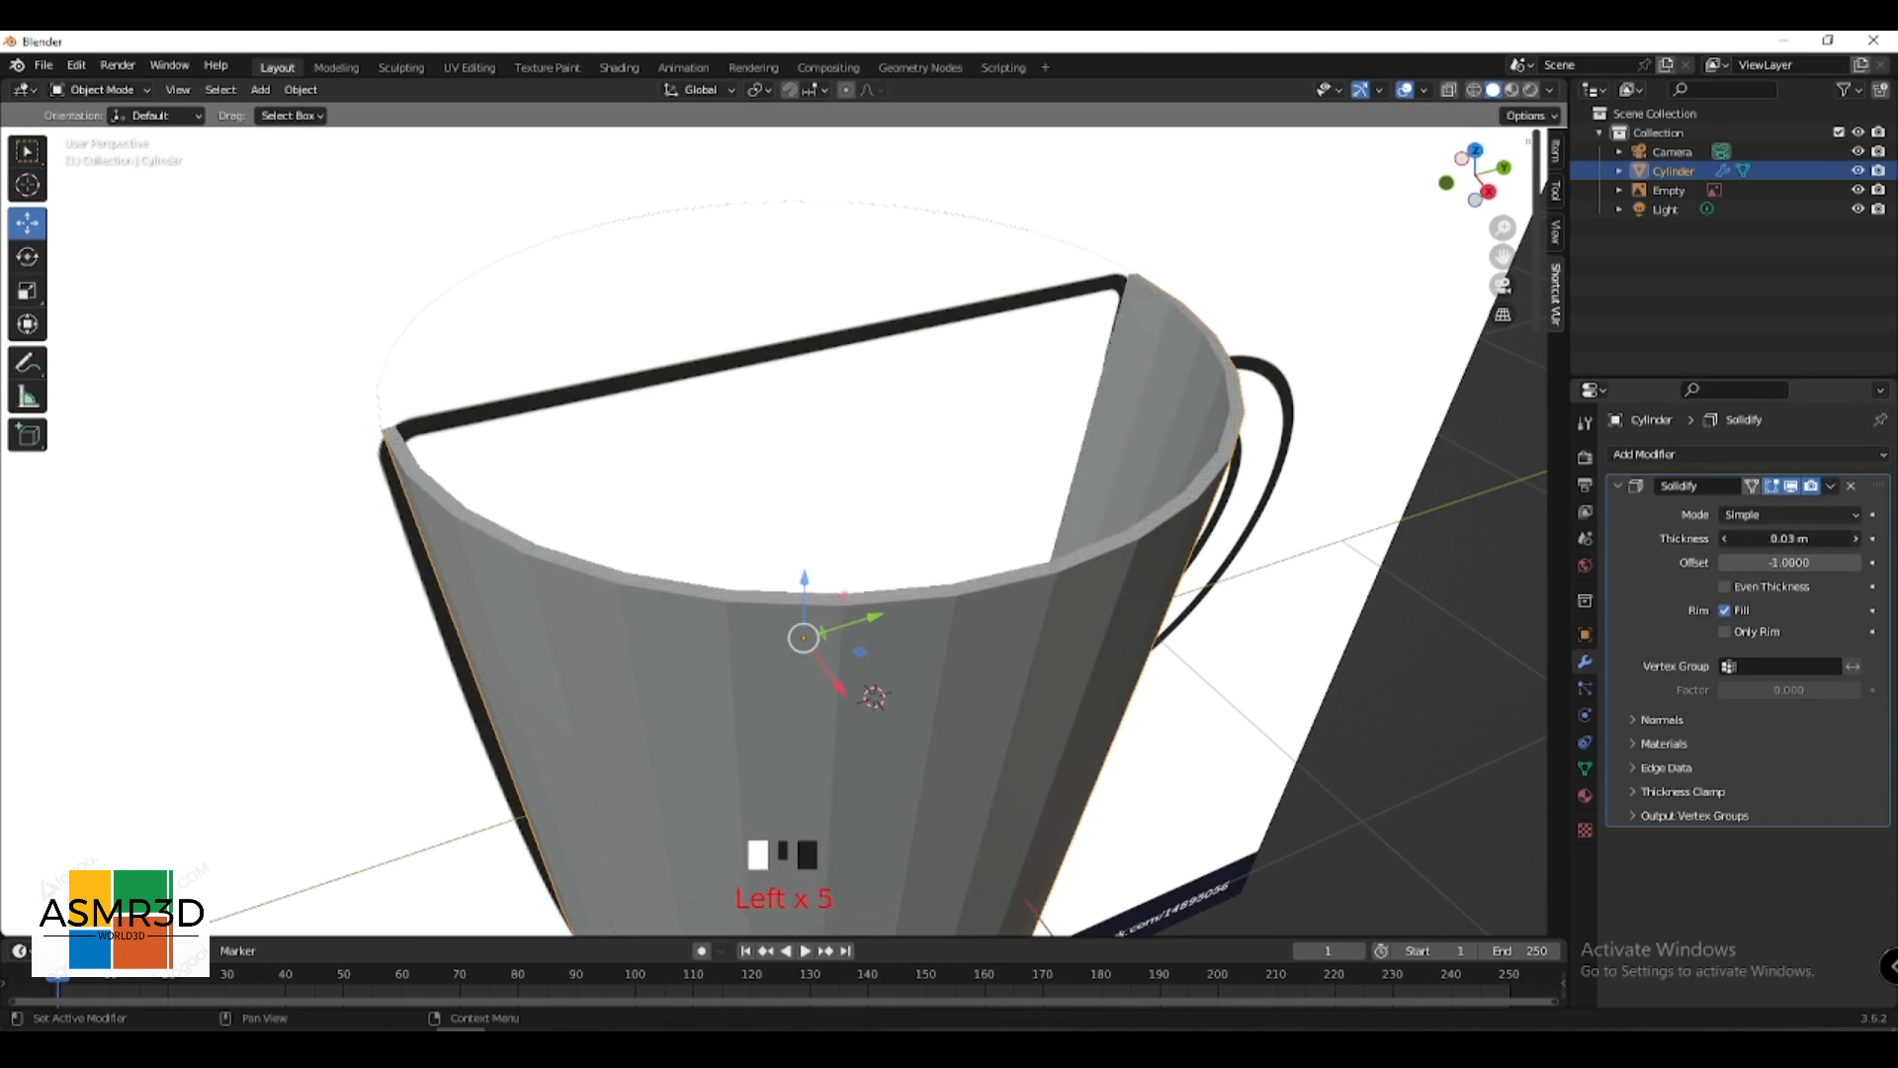
left_click(1856, 539)
left_click(1855, 539)
left_click(1725, 539)
left_click(1725, 539)
- In Edit Mode, select the cup's side faces at the handle's upper joint and extrude them a short way along the reference handle
scroll(849, 524, "down", 4)
middle_click_drag(778, 556, 697, 488, "alt")
key("Tab")
scroll(697, 487, "up", 1)
left_click(712, 461, "shift")
left_click(680, 456, "shift")
left_click(713, 473)
left_click(682, 467, "shift")
mouse_move(692, 469)
middle_mouse_down("alt")
mouse_move(919, 483)
mouse_move(788, 460)
middle_mouse_up("alt")
scroll(935, 484, "up", 1)
scroll(838, 483, "up", 1)
key("z")
key("z")
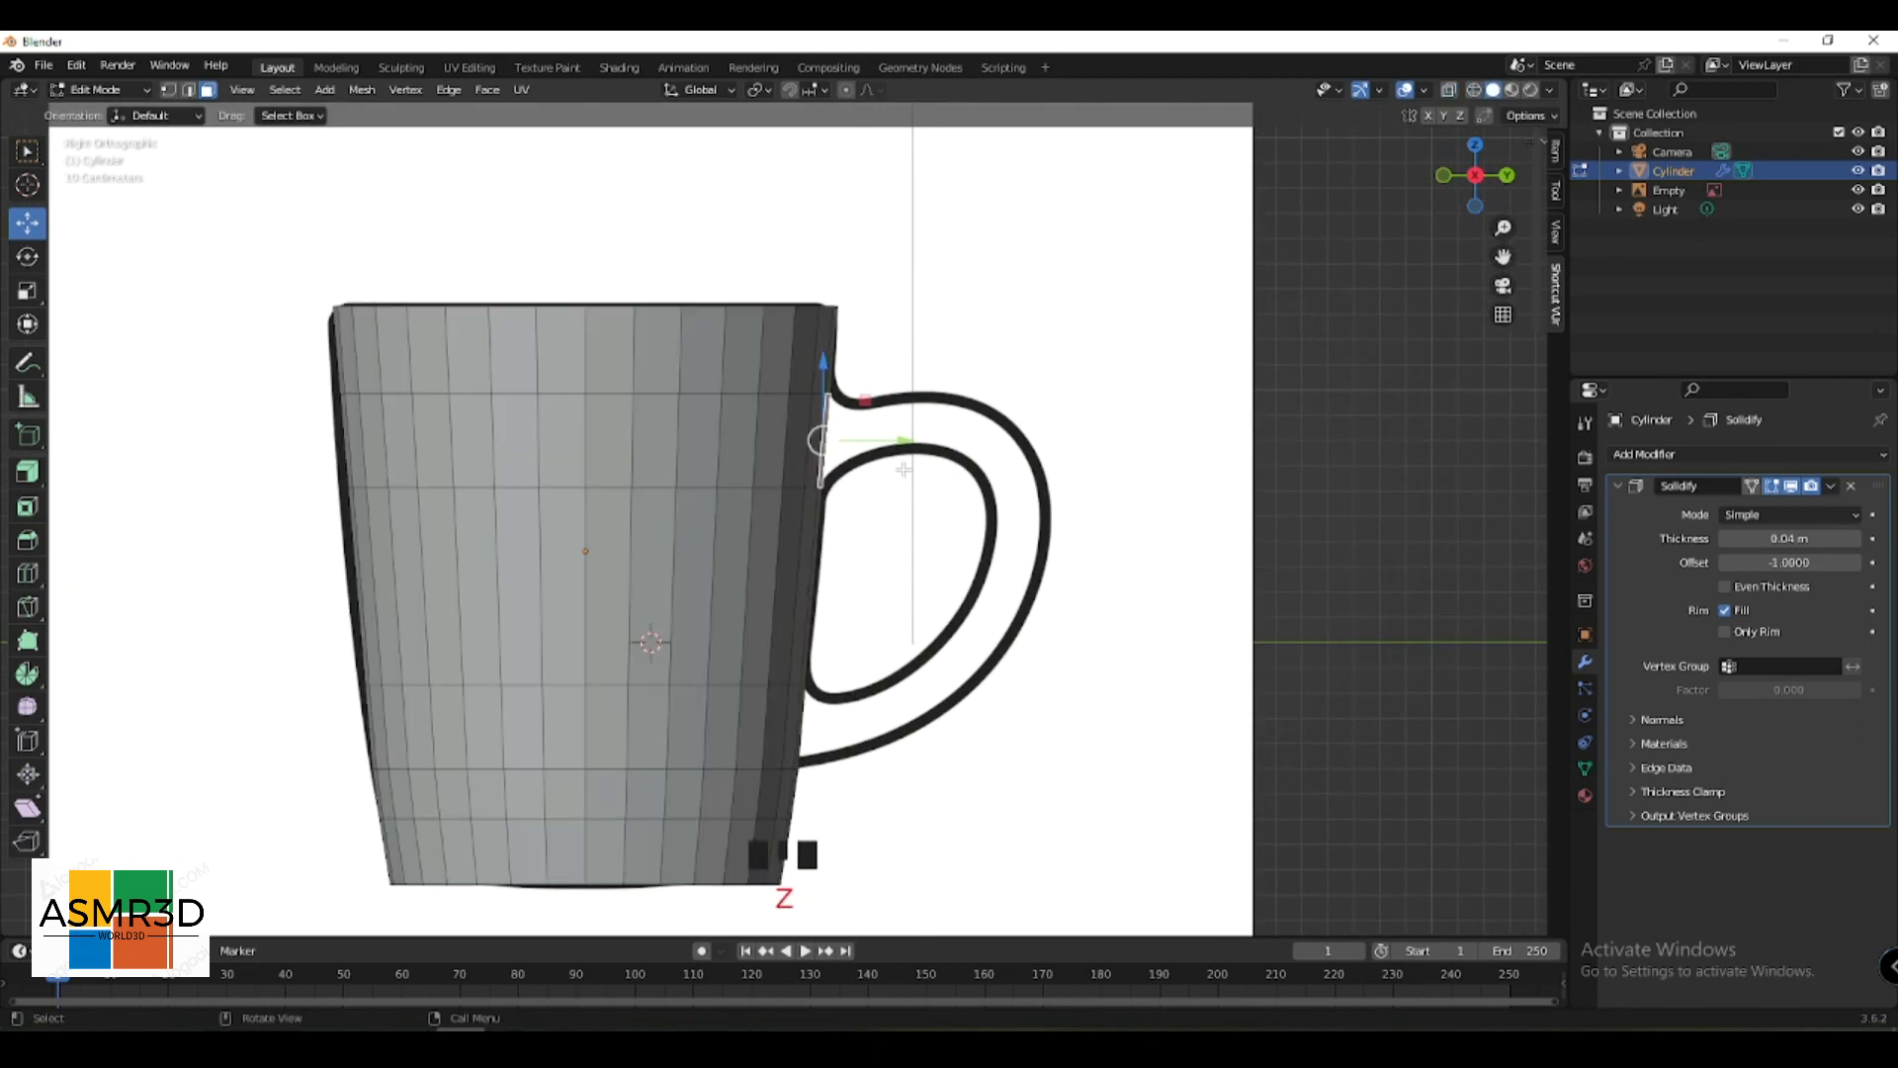
key("e")
left_click(939, 451)
left_click_drag(857, 408, 859, 397)
- Scale the extruded handle end along Z to about 0.67 to fit between the reference handle's outlines
scroll(858, 396, "up", 3)
key("z")
middle_click_drag(858, 411, 767, 531, "shift")
scroll(767, 531, "up", 1)
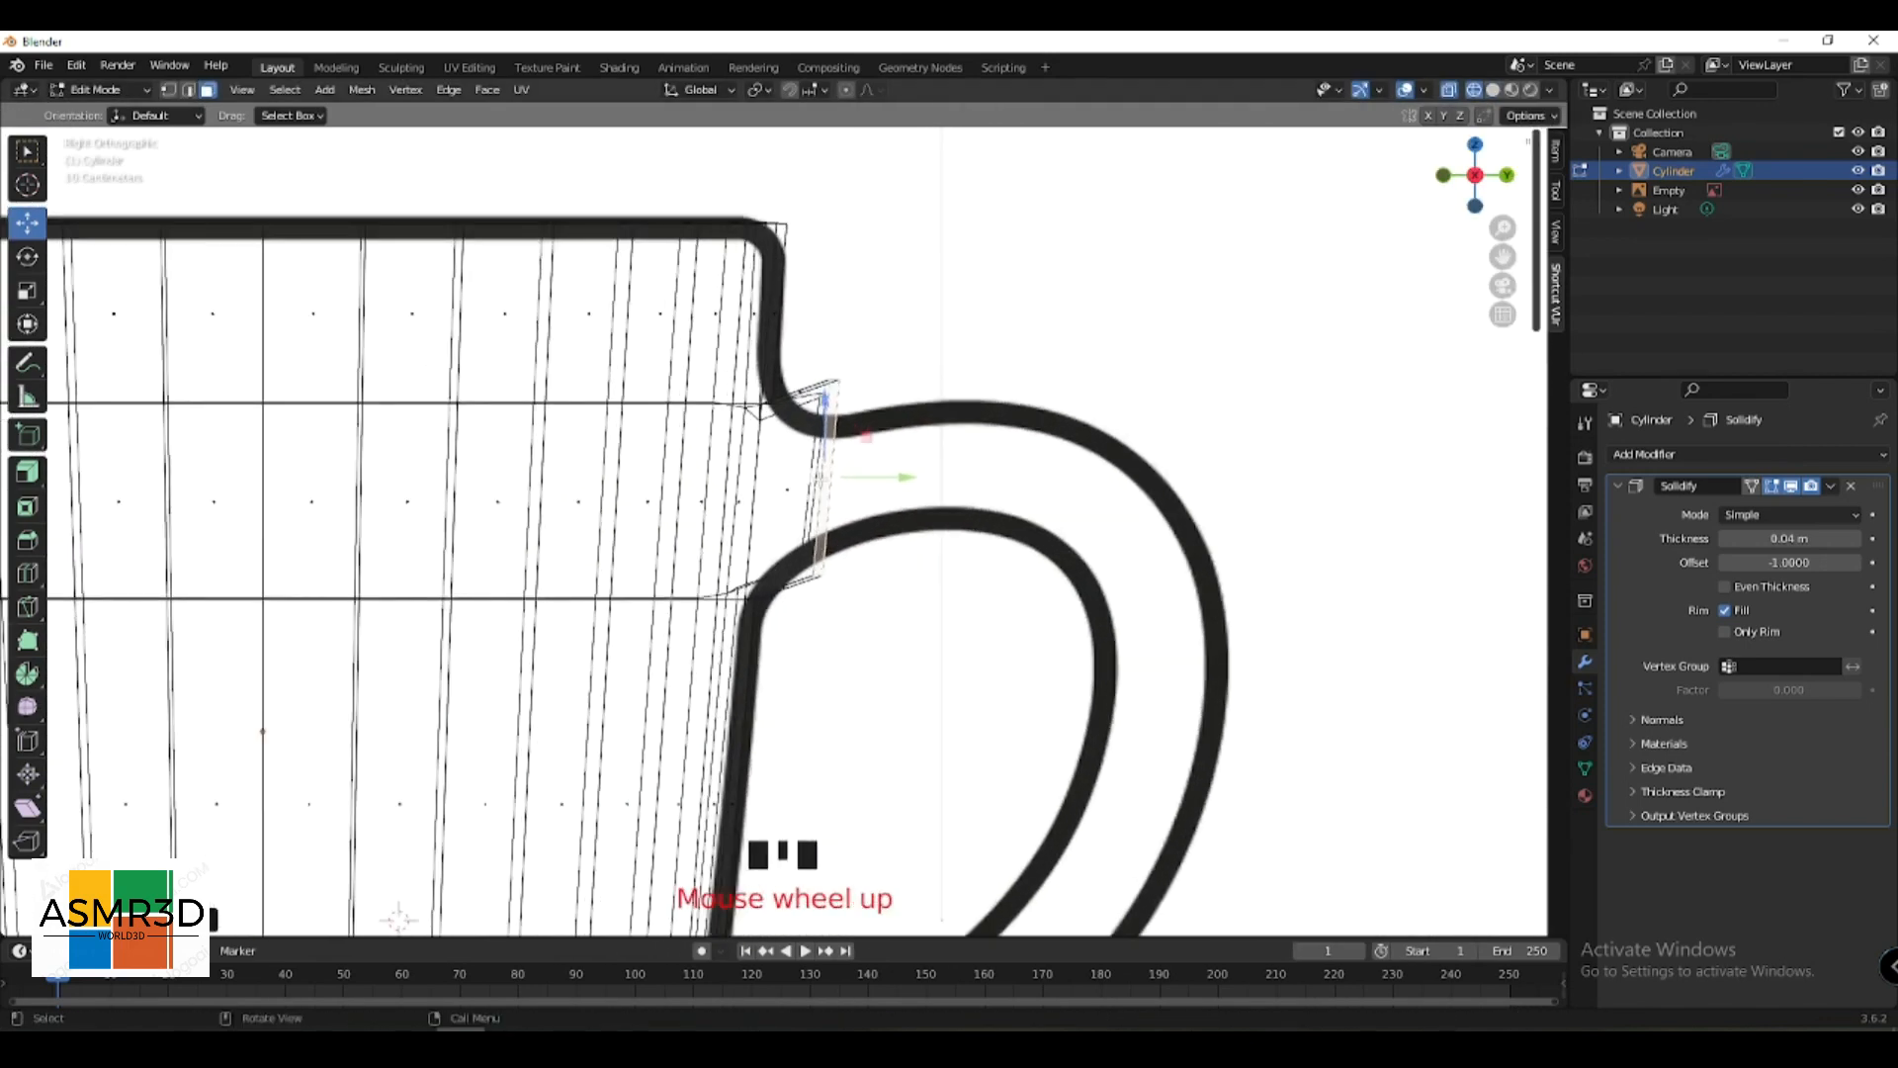
key("s")
key("z")
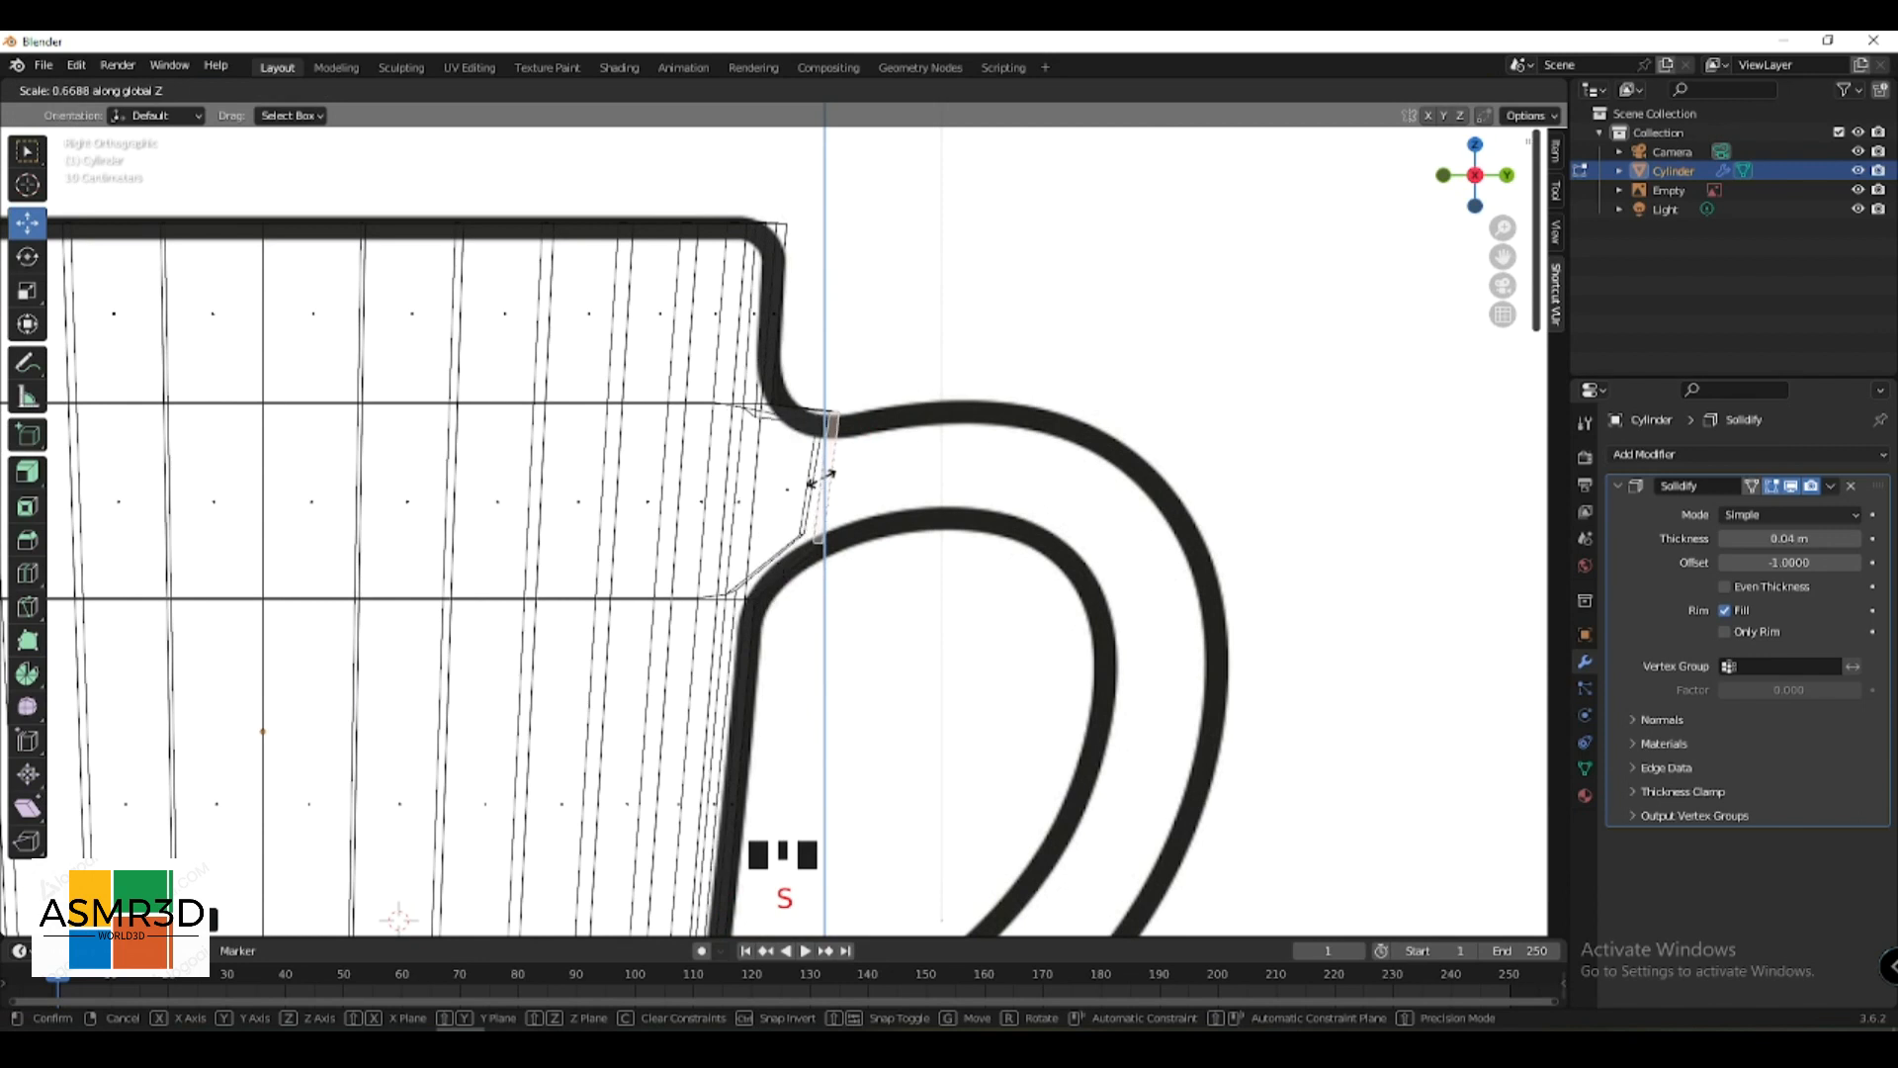
left_click(818, 481)
key("z")
left_click(944, 502)
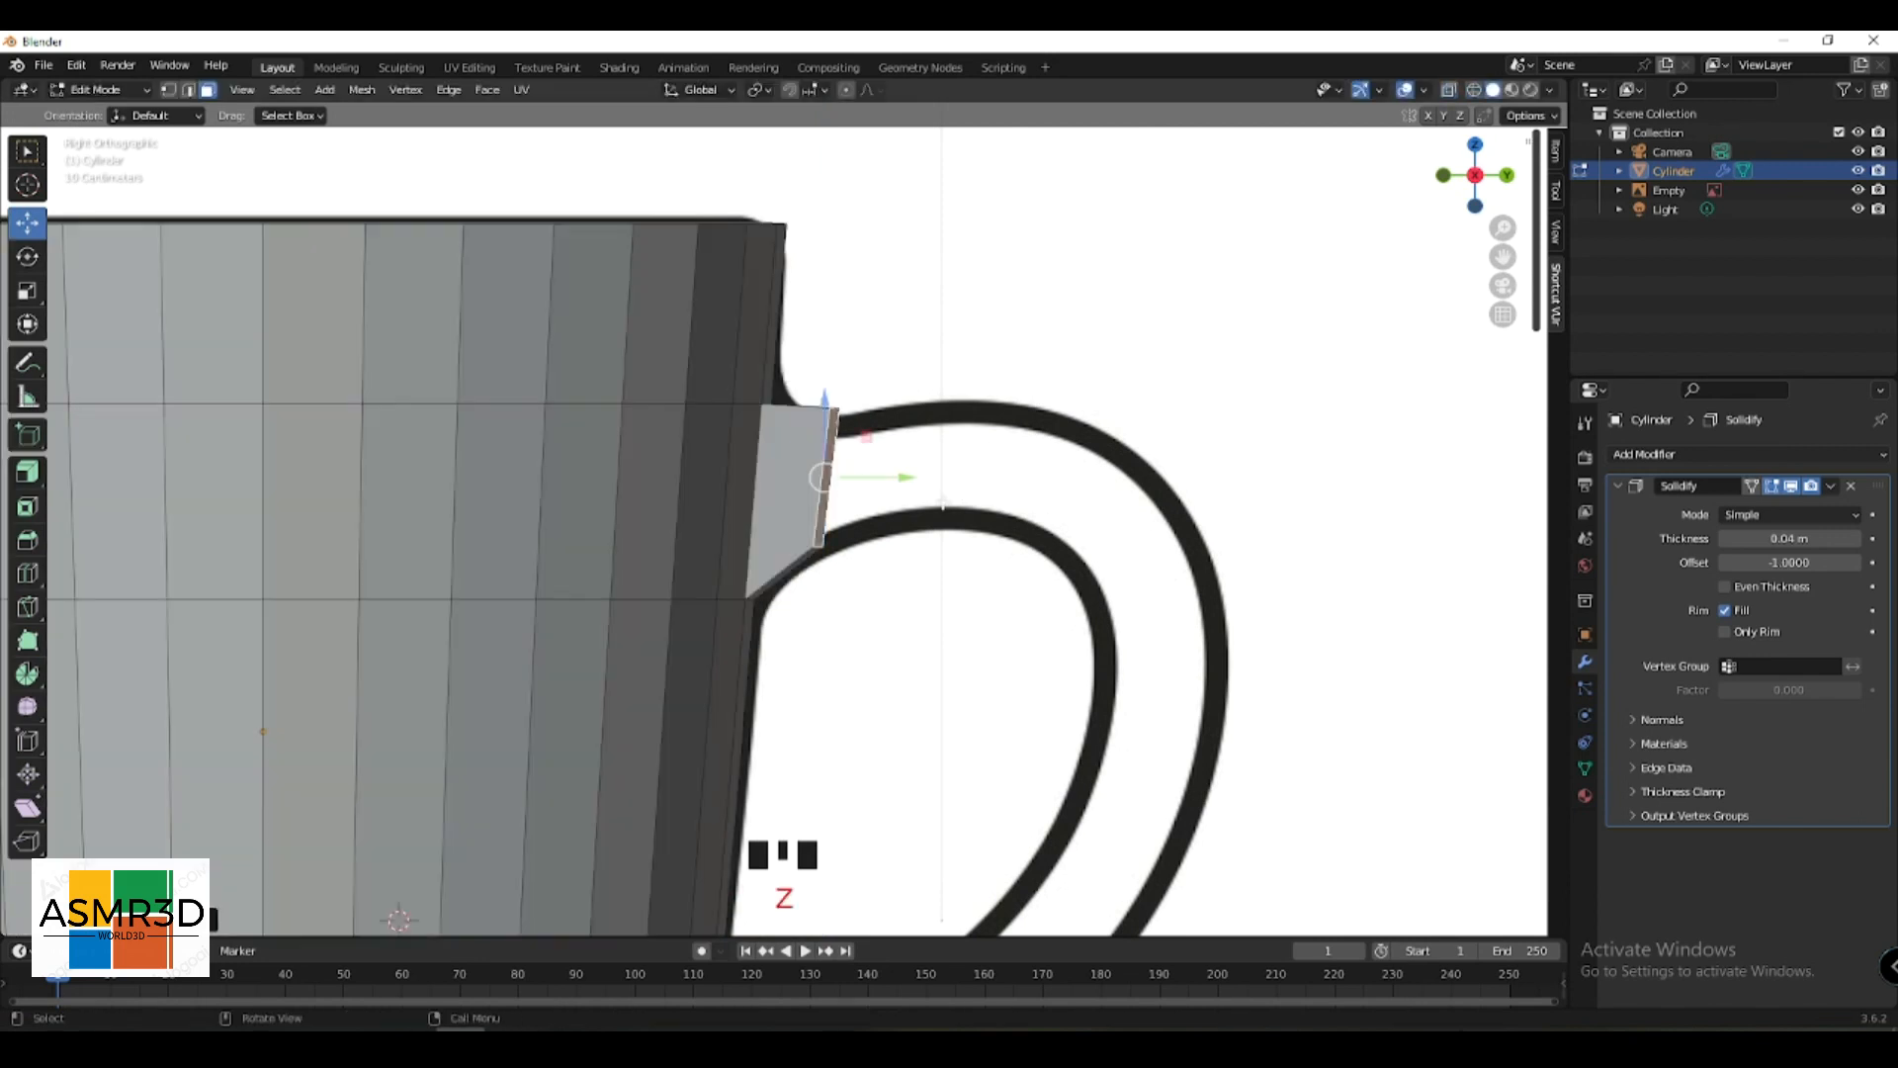
- Extrude a second handle segment, position and rotate its end upright, and scale that end along Z to fit the outline
key("e")
left_click(924, 417)
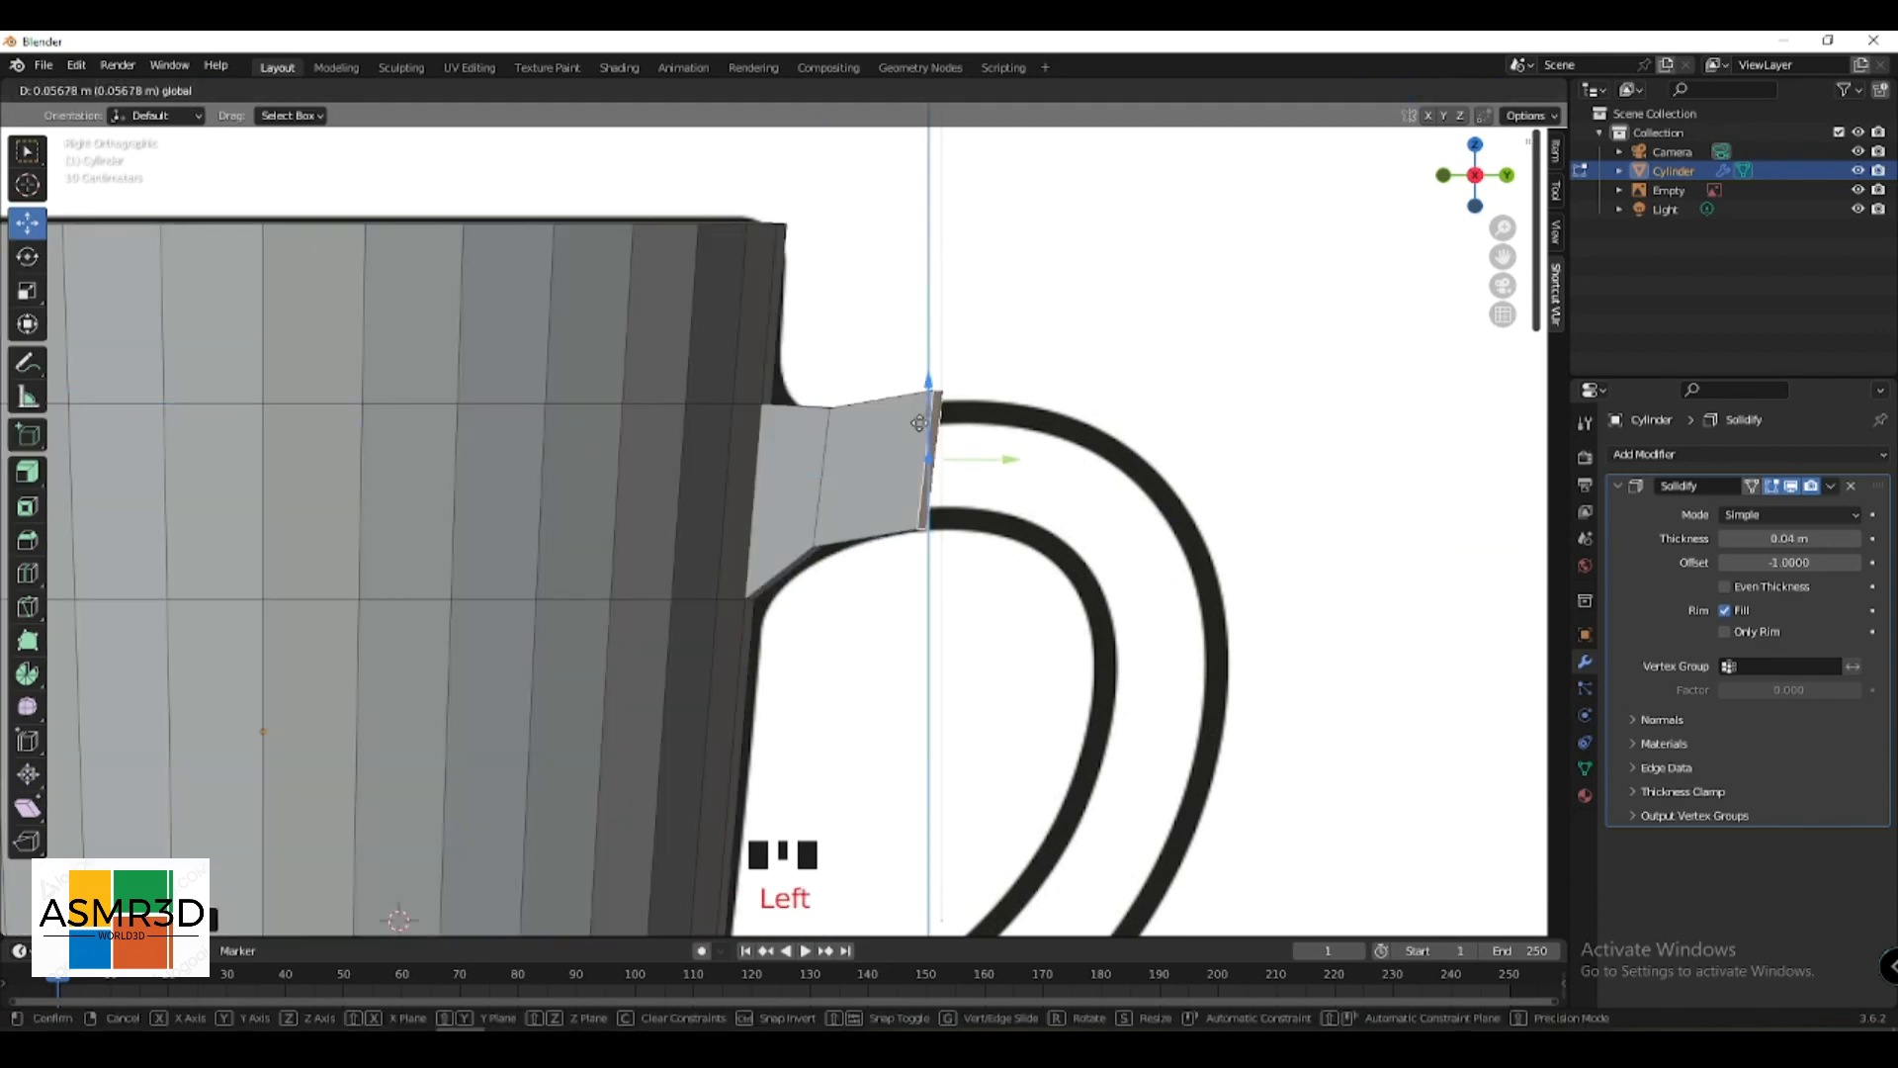
left_click_drag(966, 458, 945, 458)
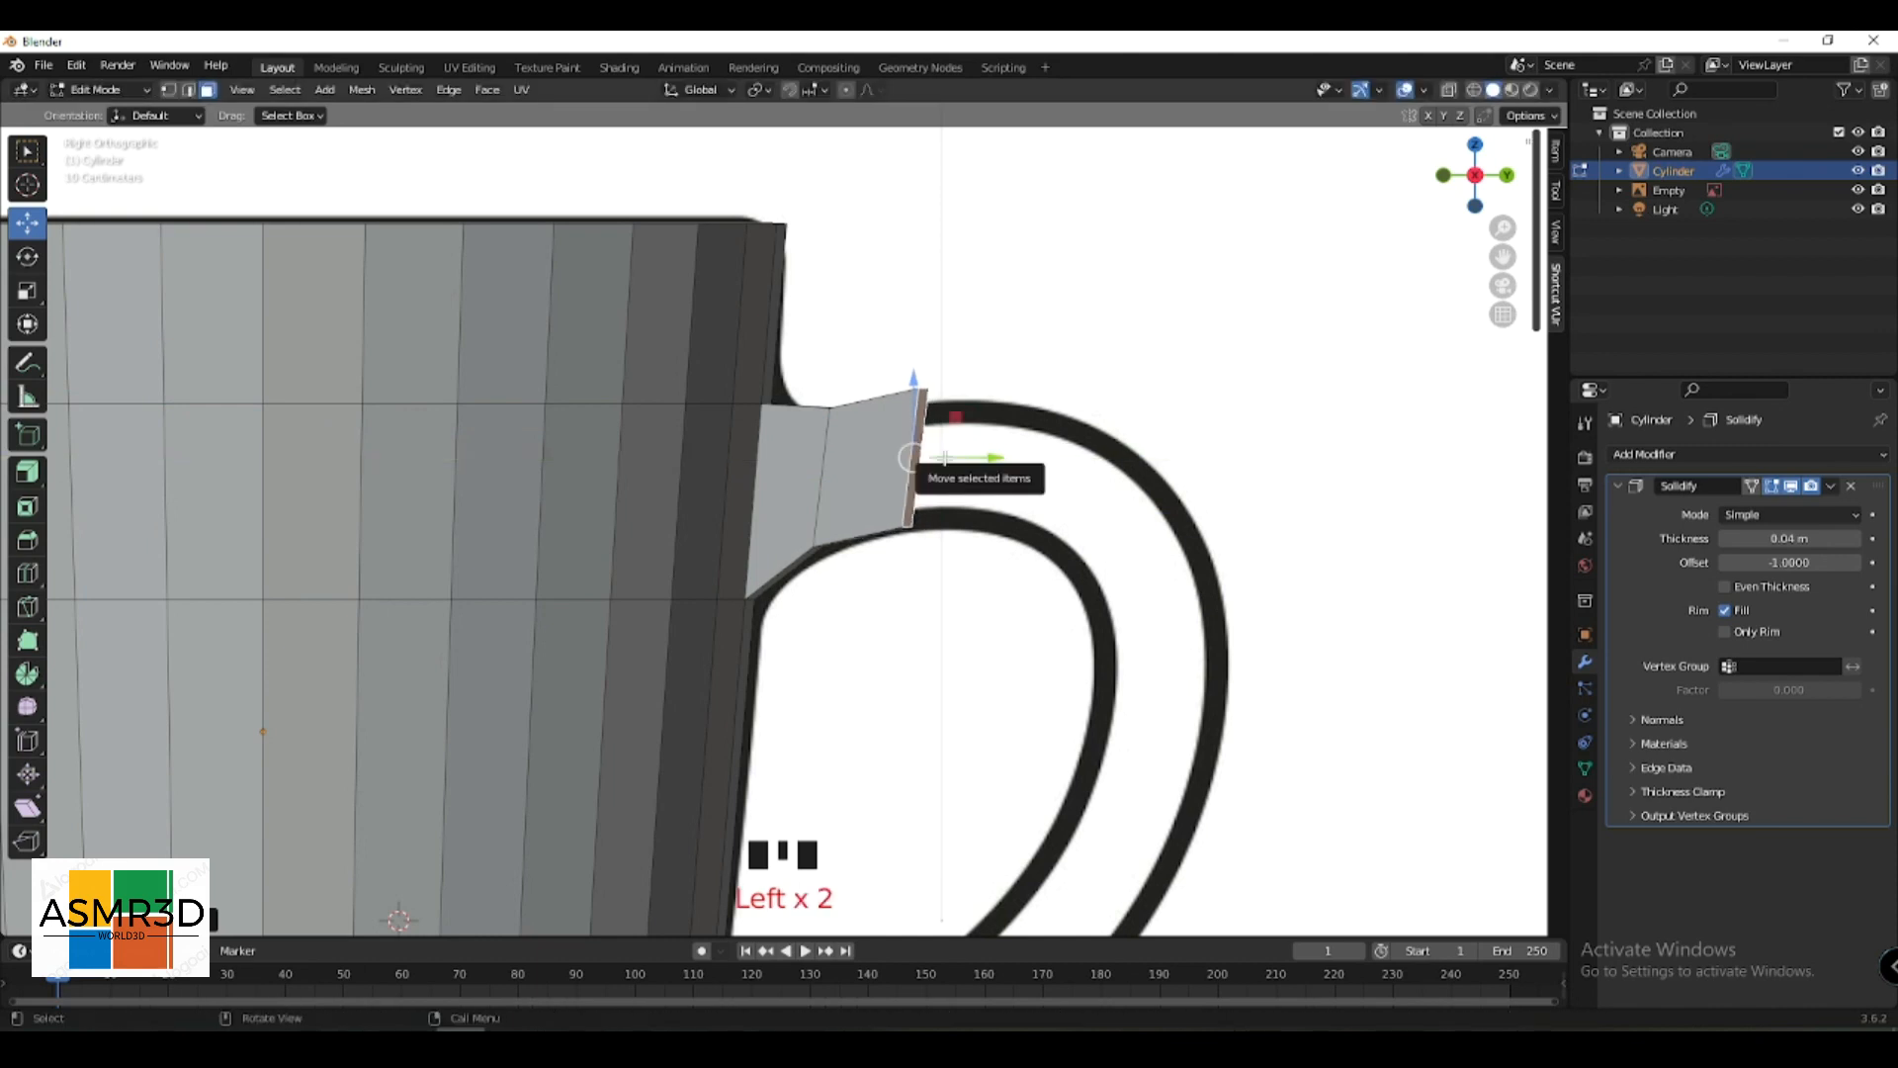
key("r")
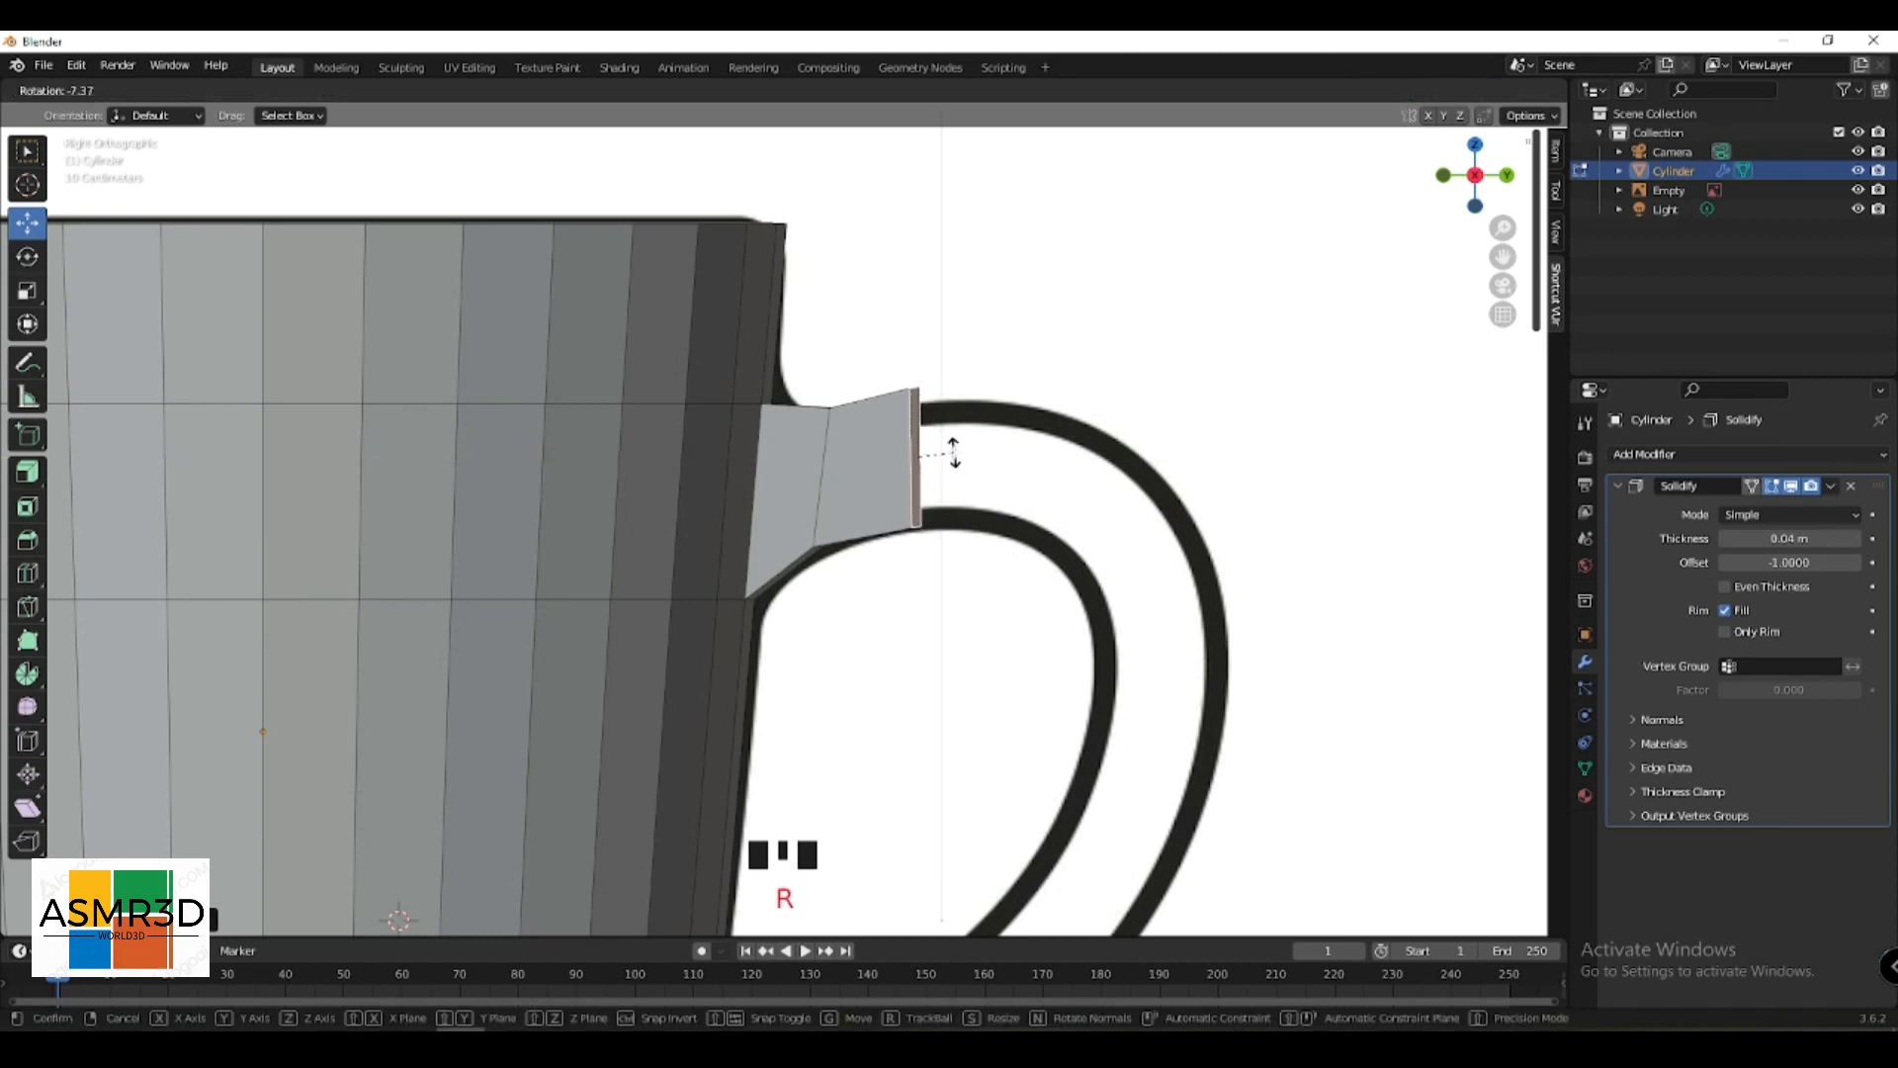
key("s")
key("z")
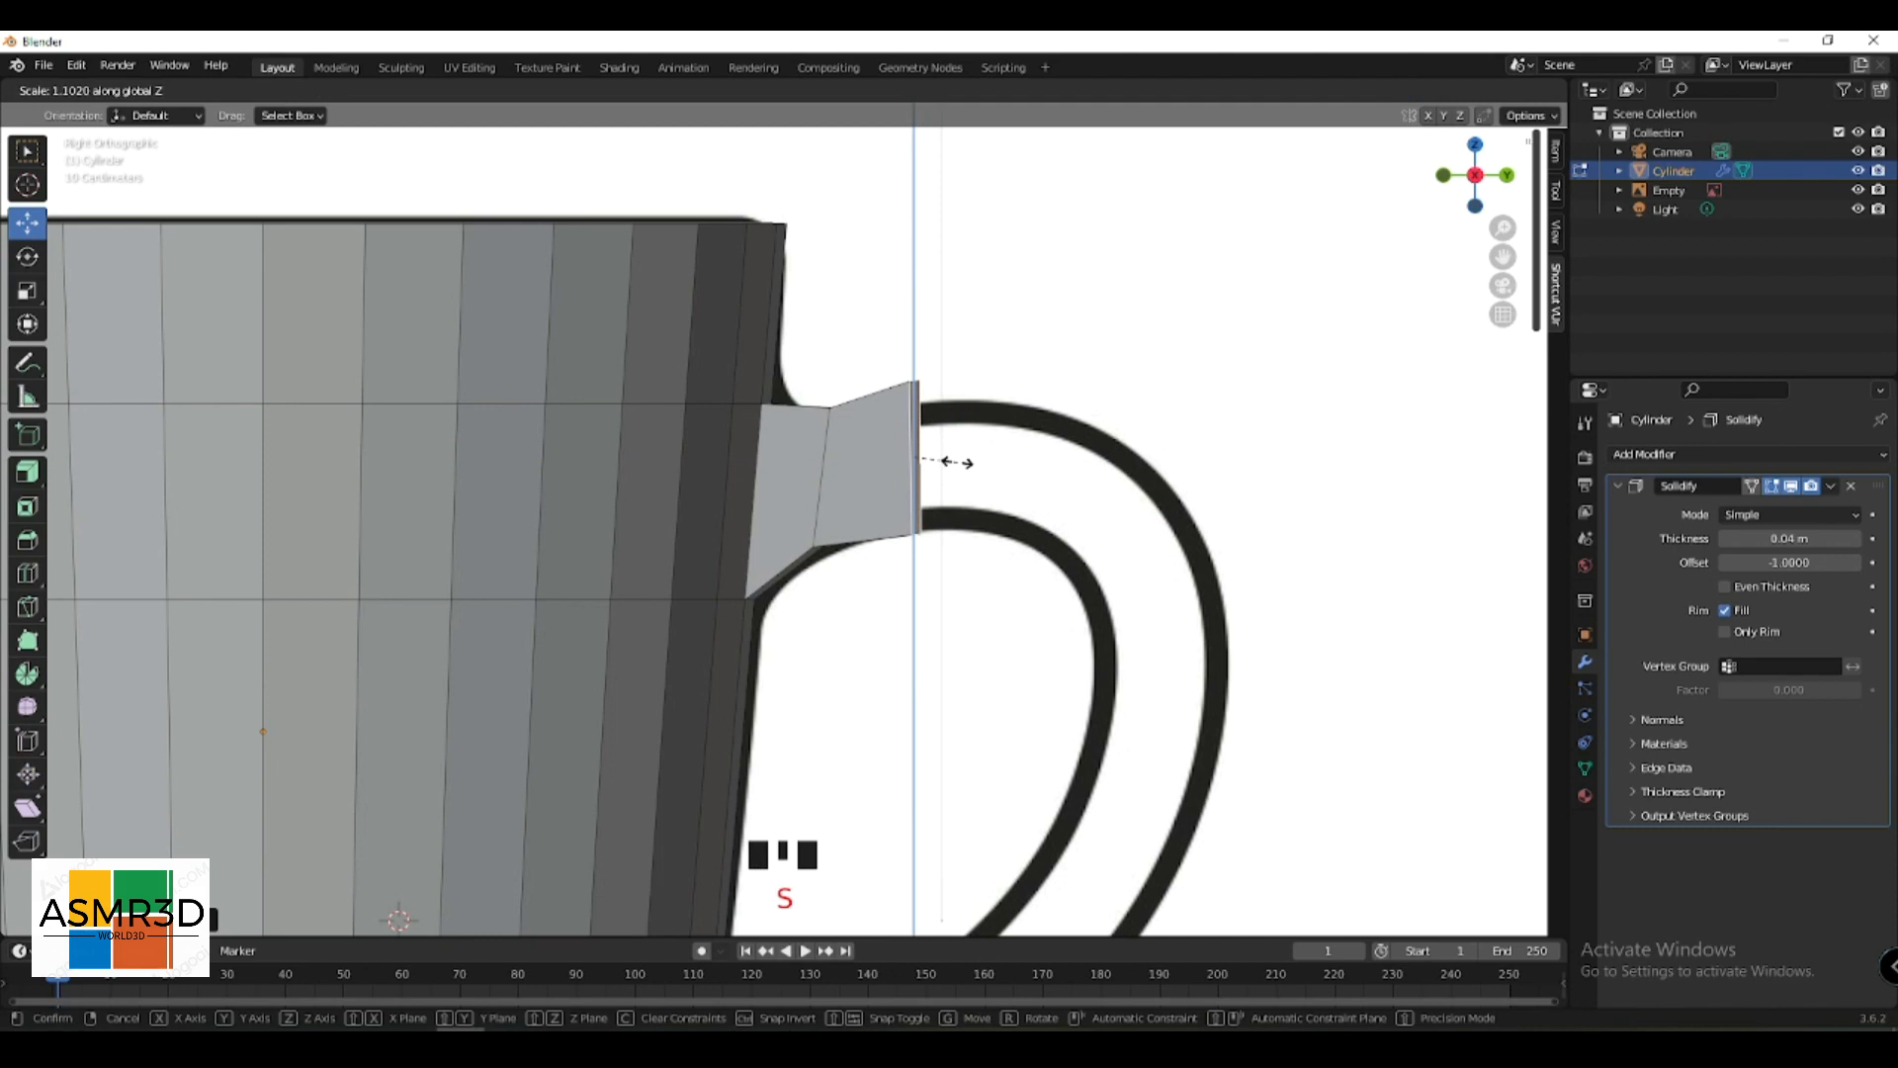
left_click(940, 433)
- Extrude two more segments along the handle's top, lowering their ends and rotating the last one about 27° to follow the curve
key("e")
left_click(1046, 432)
left_click_drag(1023, 413, 1023, 461)
key("e")
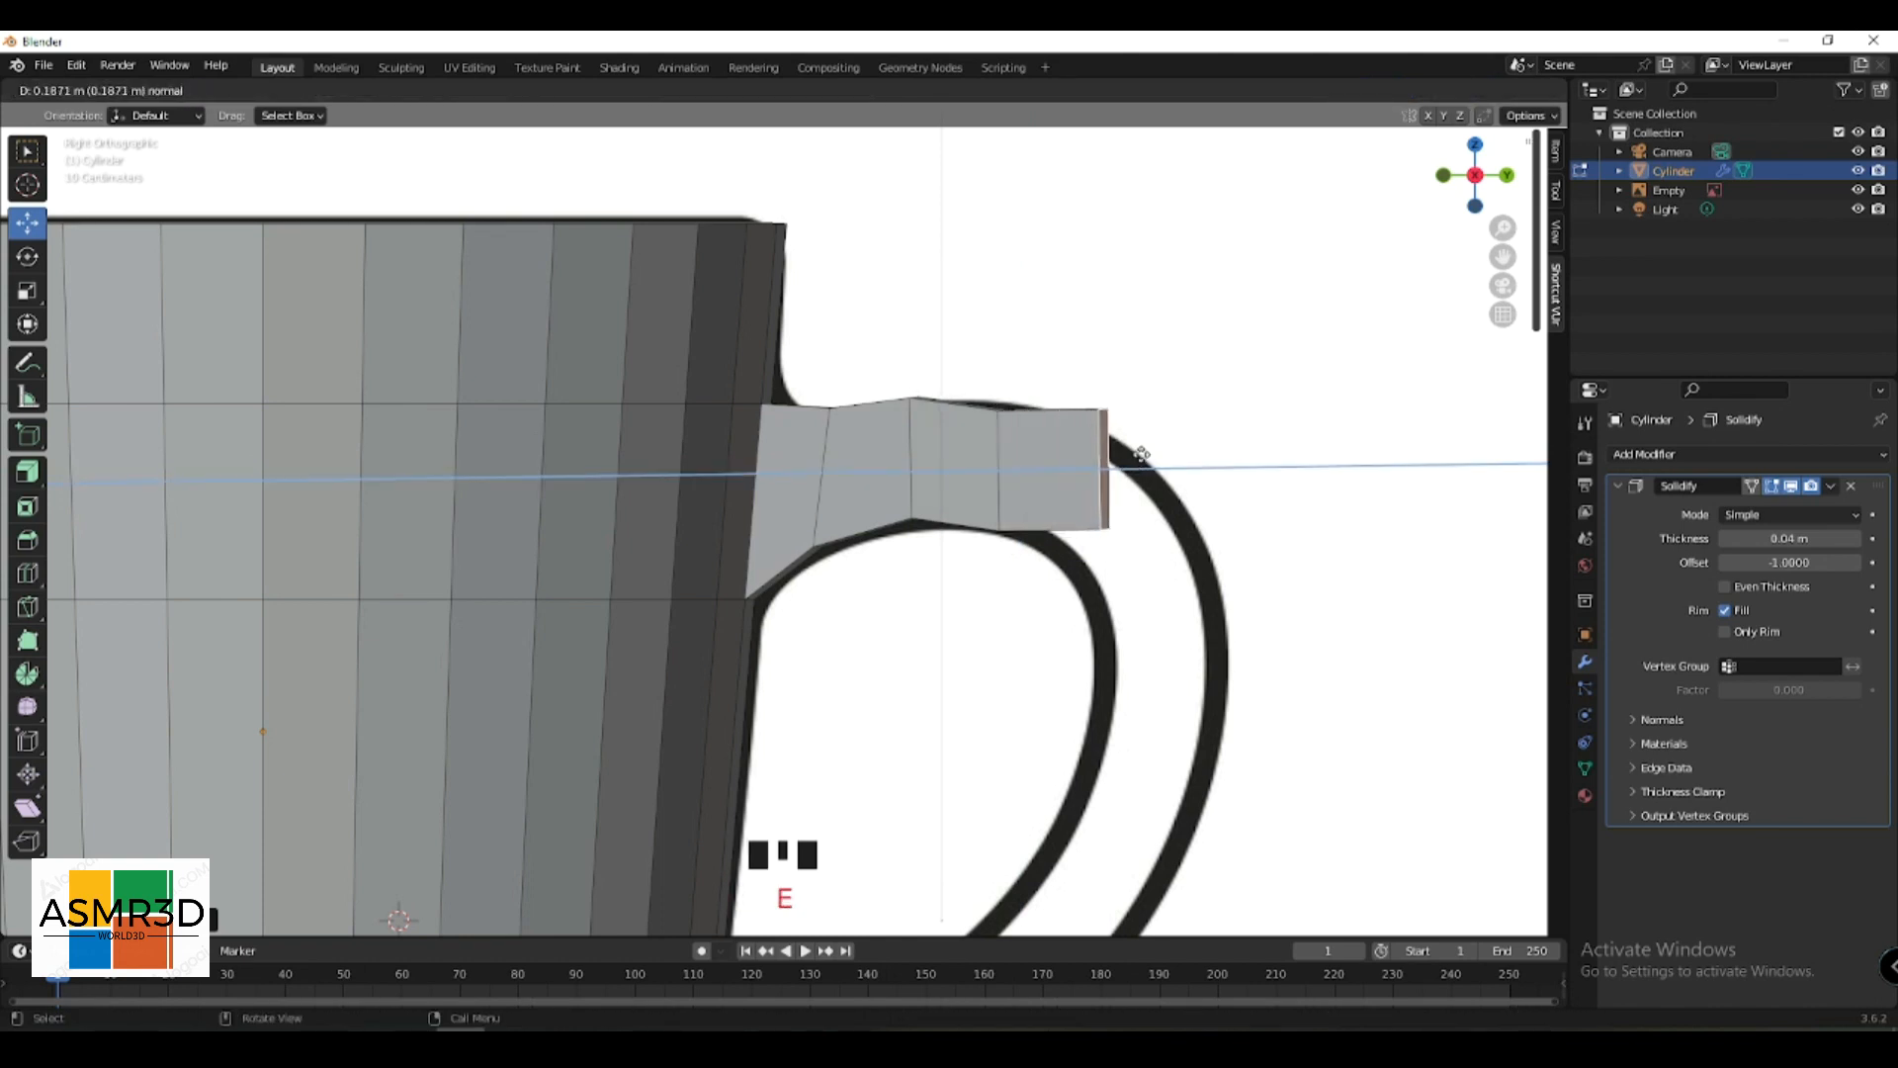
left_click(1117, 482)
left_click_drag(1077, 413, 1076, 439)
key("r")
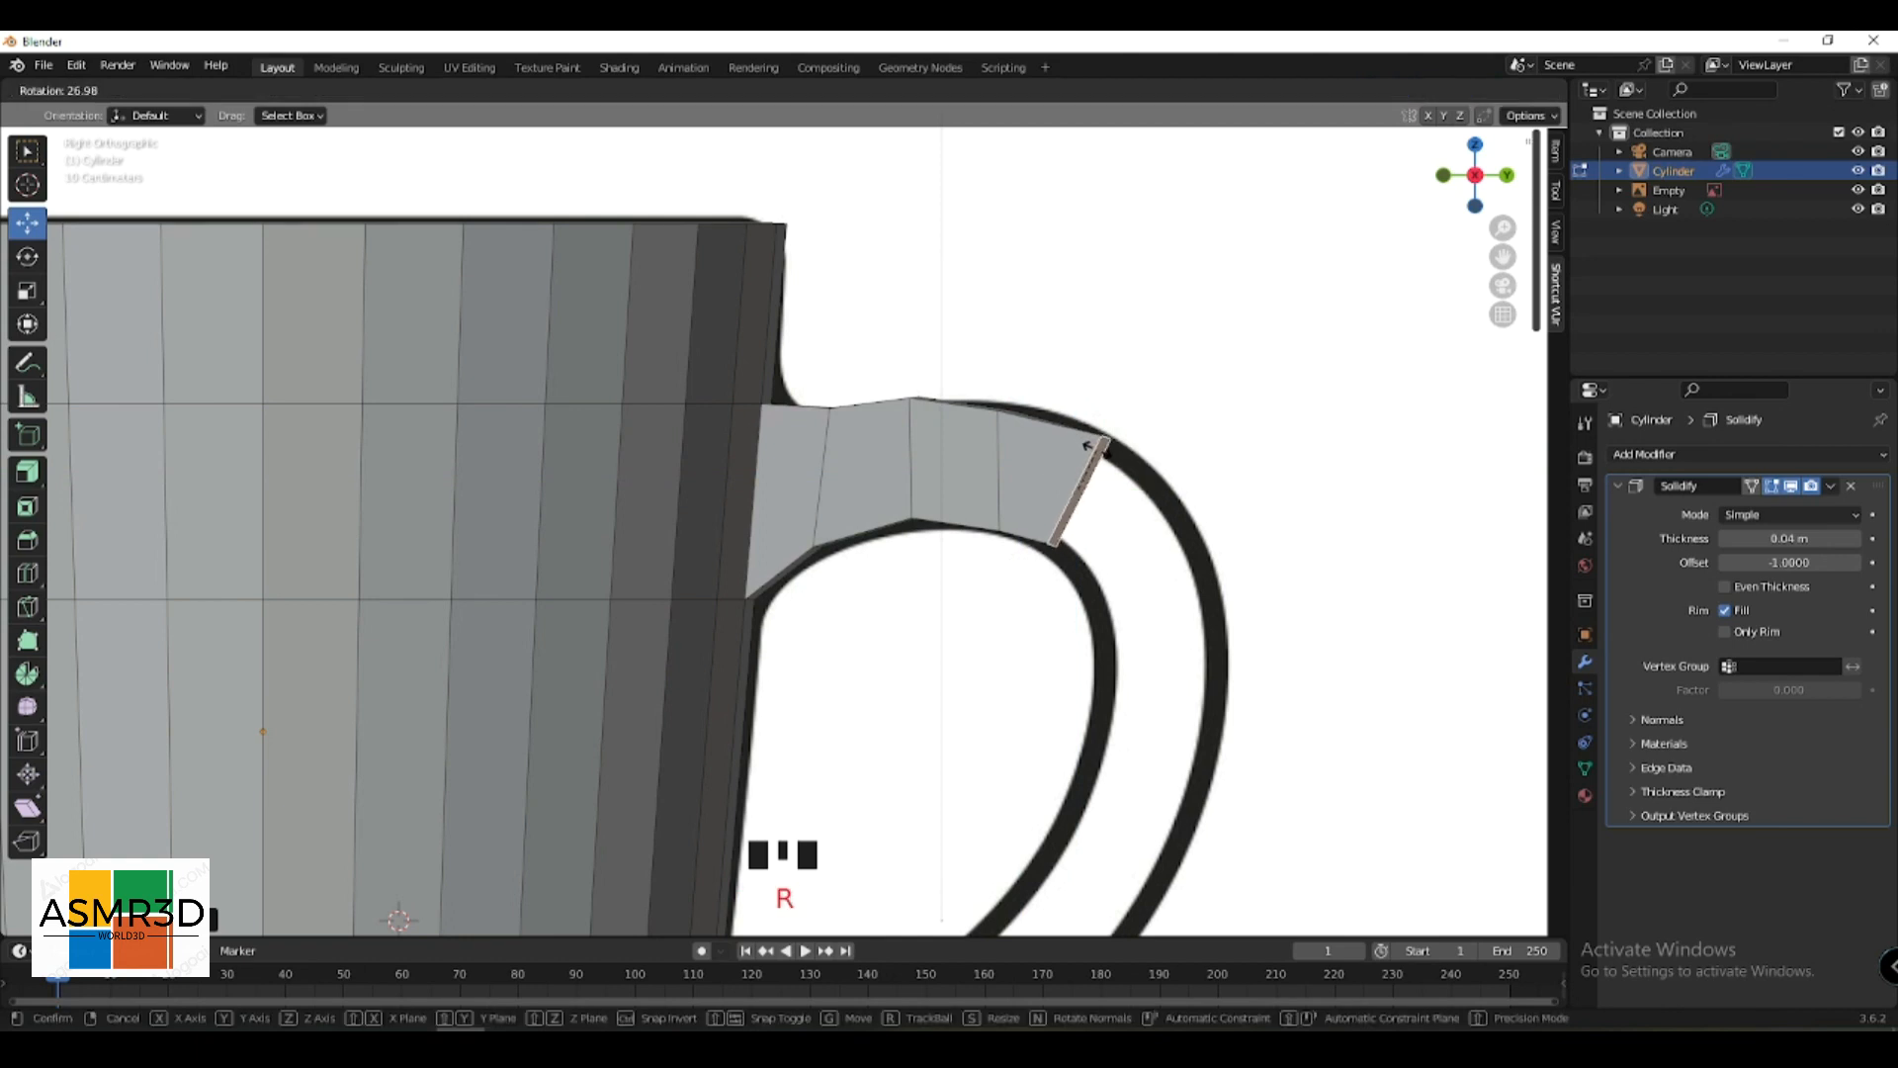
- Extrude two segments around the handle's upper bend, shifting their ends inward and rotating them about 21° and 25°
left_click(1192, 534)
left_click_drag(1231, 542, 1197, 539)
key("r")
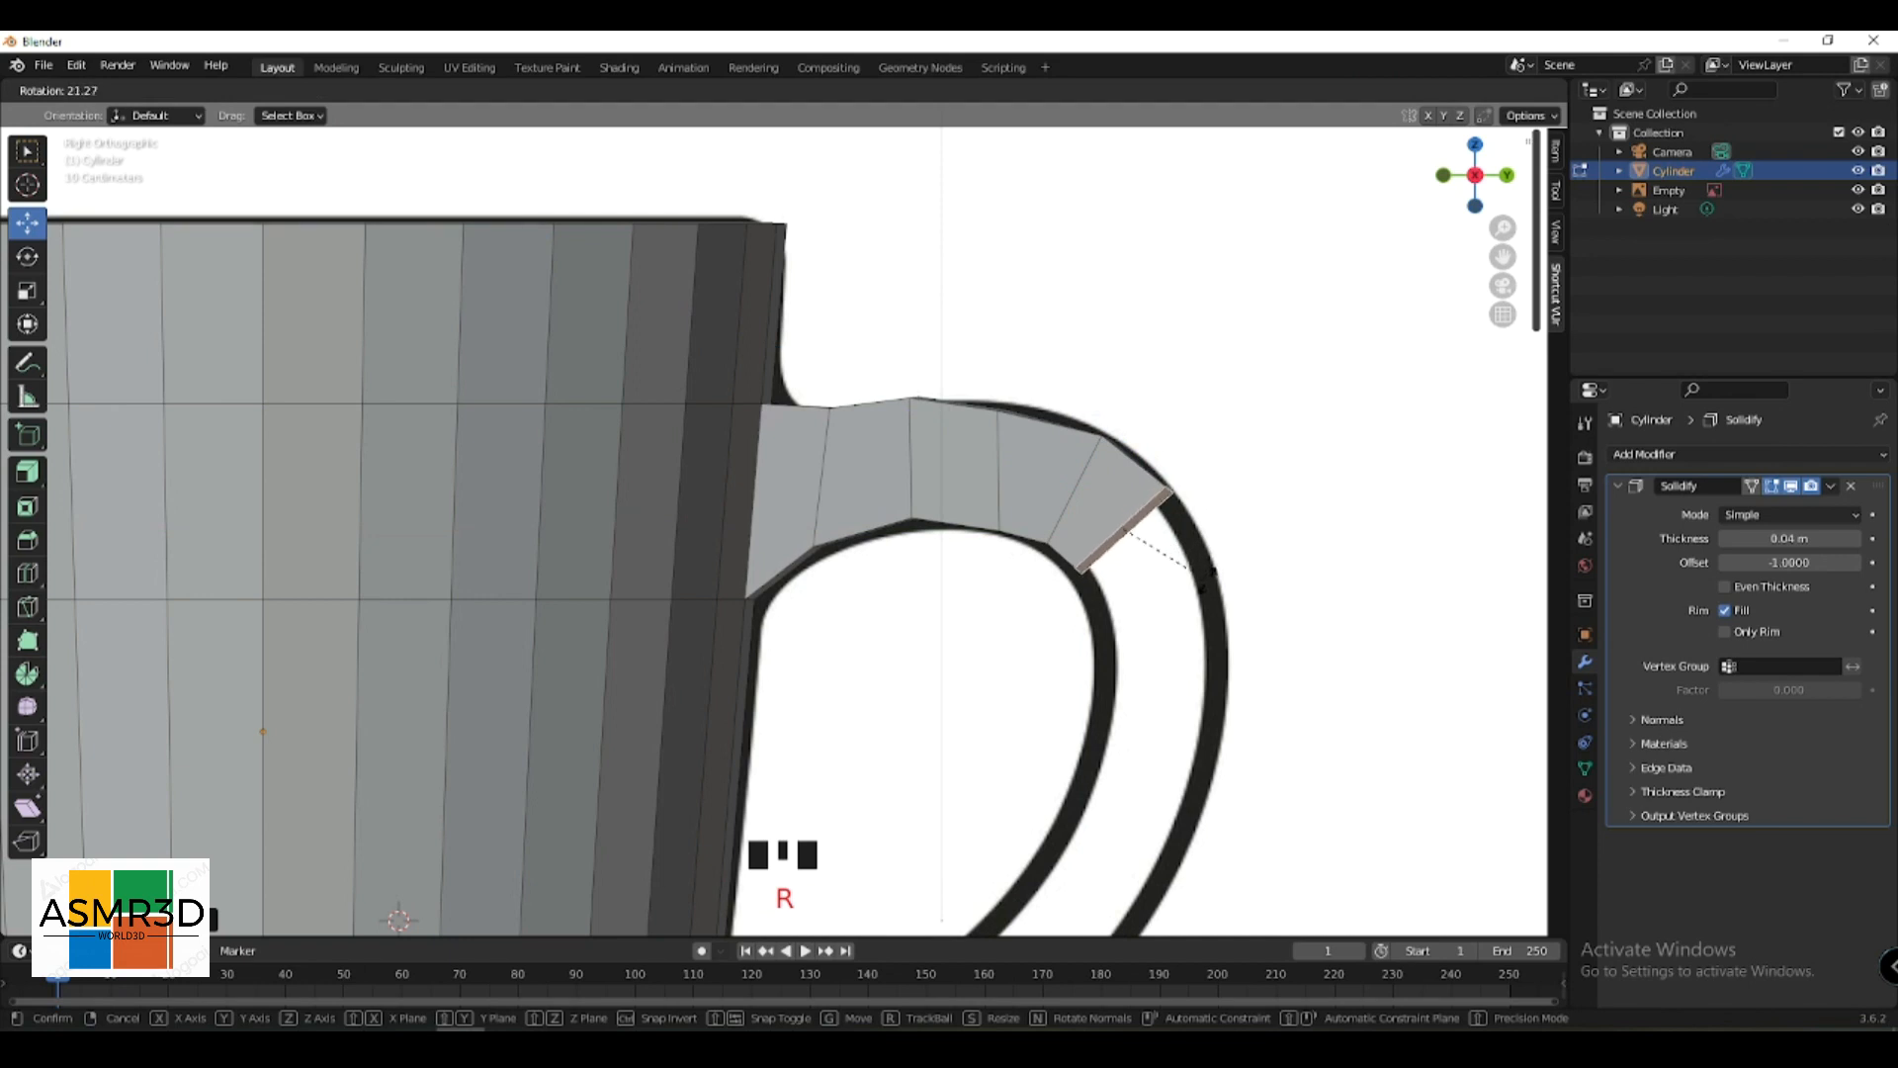
left_click(1196, 578)
key("e")
left_click(1202, 598)
left_click_drag(1224, 590, 1197, 595)
key("r")
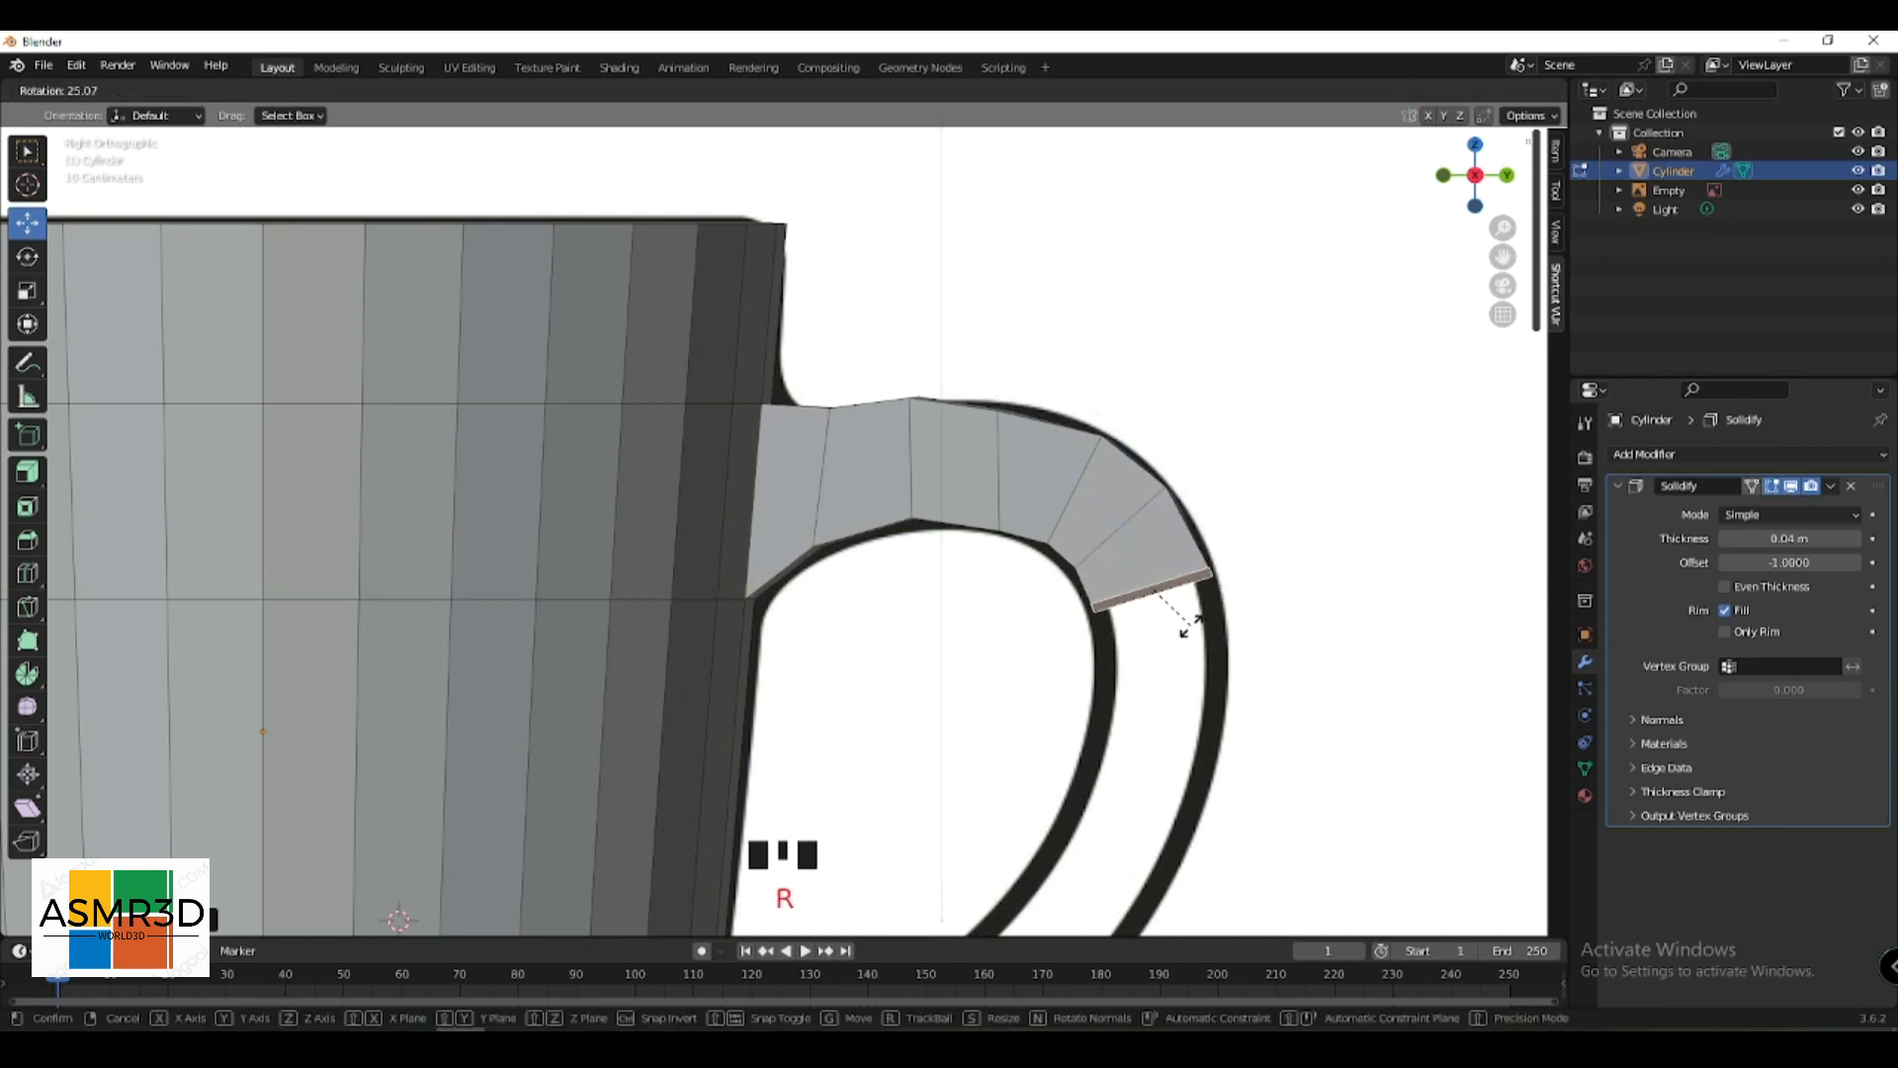
left_click(1191, 621)
- Extrude two segments down the handle's outermost section, aligning and rotating the first end to match the outline
key("e")
left_click(1190, 720)
left_click_drag(1242, 673, 1228, 675)
key("r")
left_click(1215, 703)
middle_click_drag(1215, 703, 1225, 524, "shift")
key("e")
left_click(1167, 584)
- Extrude two segments where the handle starts curving back toward the cup, rotating the first end and shifting the second inward
key("e")
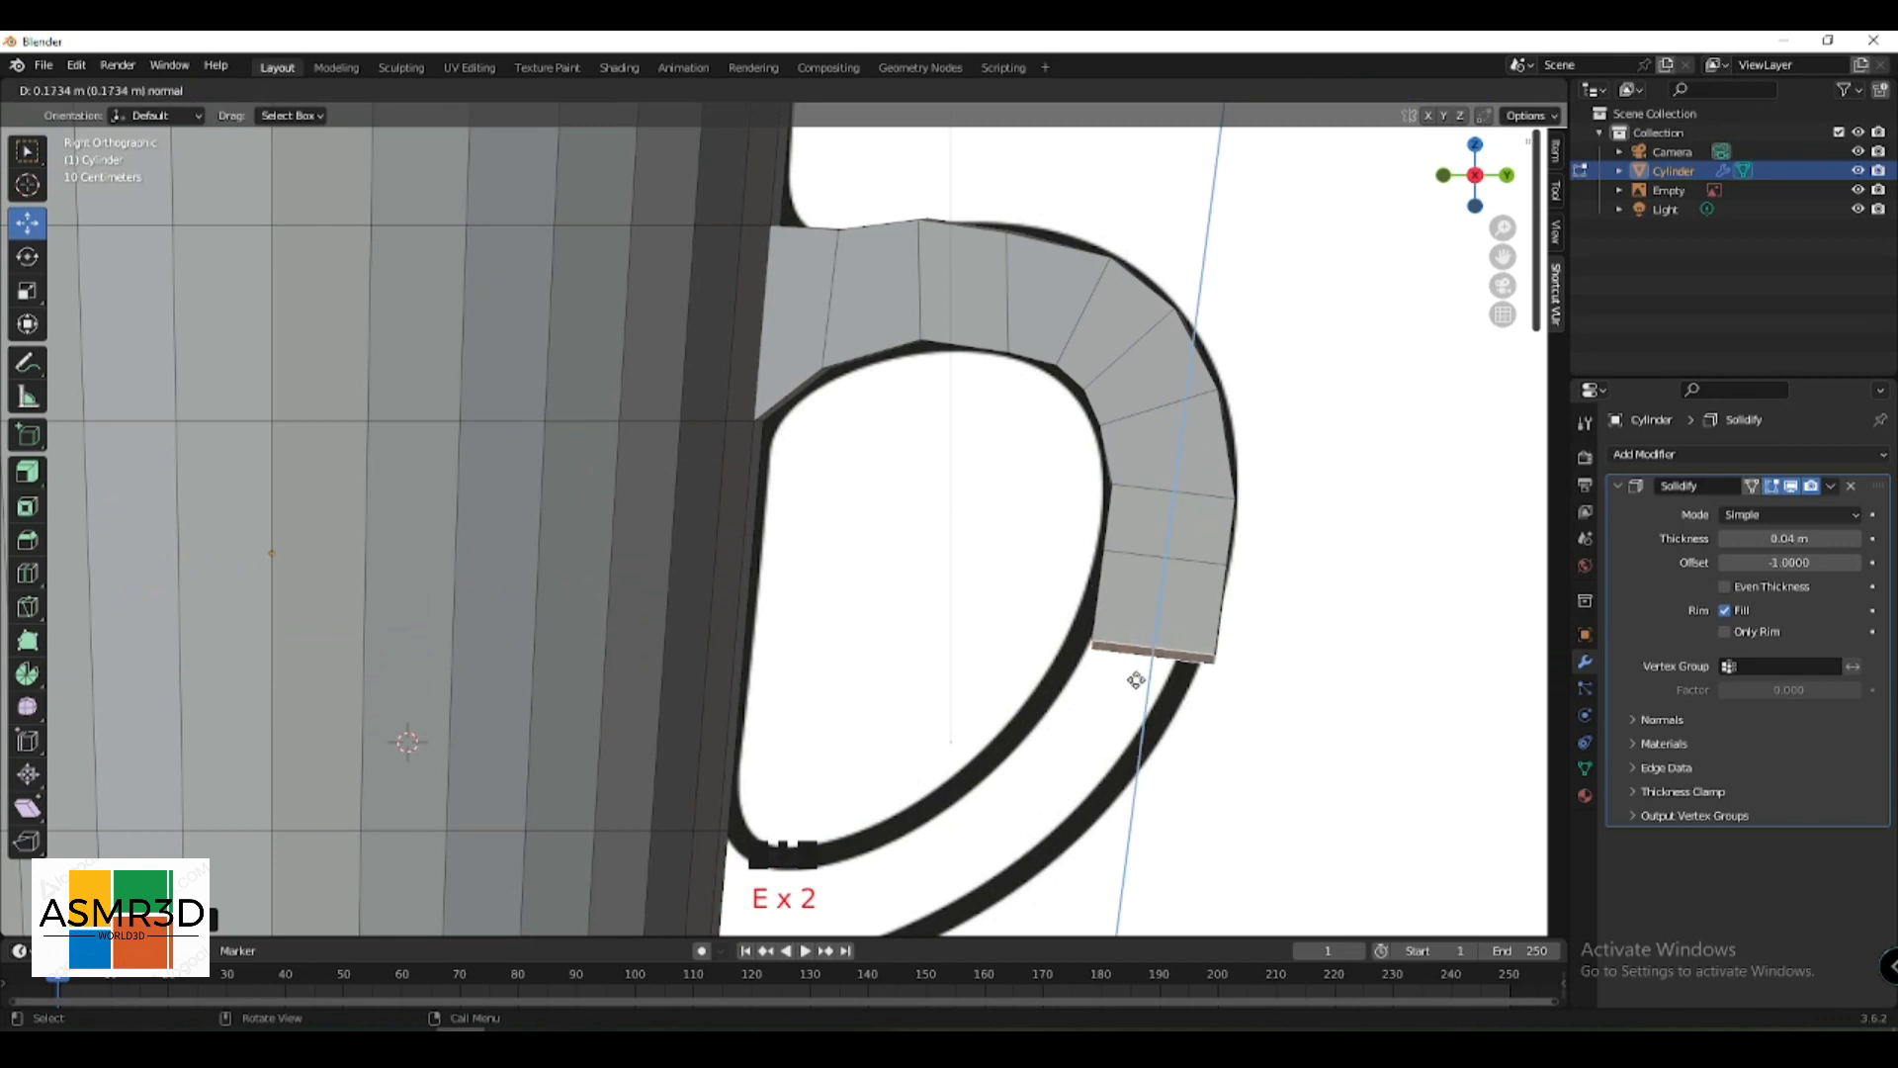
left_click(1201, 651)
key("r")
left_click(1190, 665)
key("e")
left_click(1091, 733)
left_click_drag(1175, 720, 1146, 720)
- Extrude one segment along the handle's lower curve, moving and rotating its end to span the reference outlines
middle_click_drag(1147, 720, 1201, 614, "shift")
key("e")
left_click(1161, 689)
left_click_drag(1175, 720, 1109, 702)
key("r")
left_click(1106, 701)
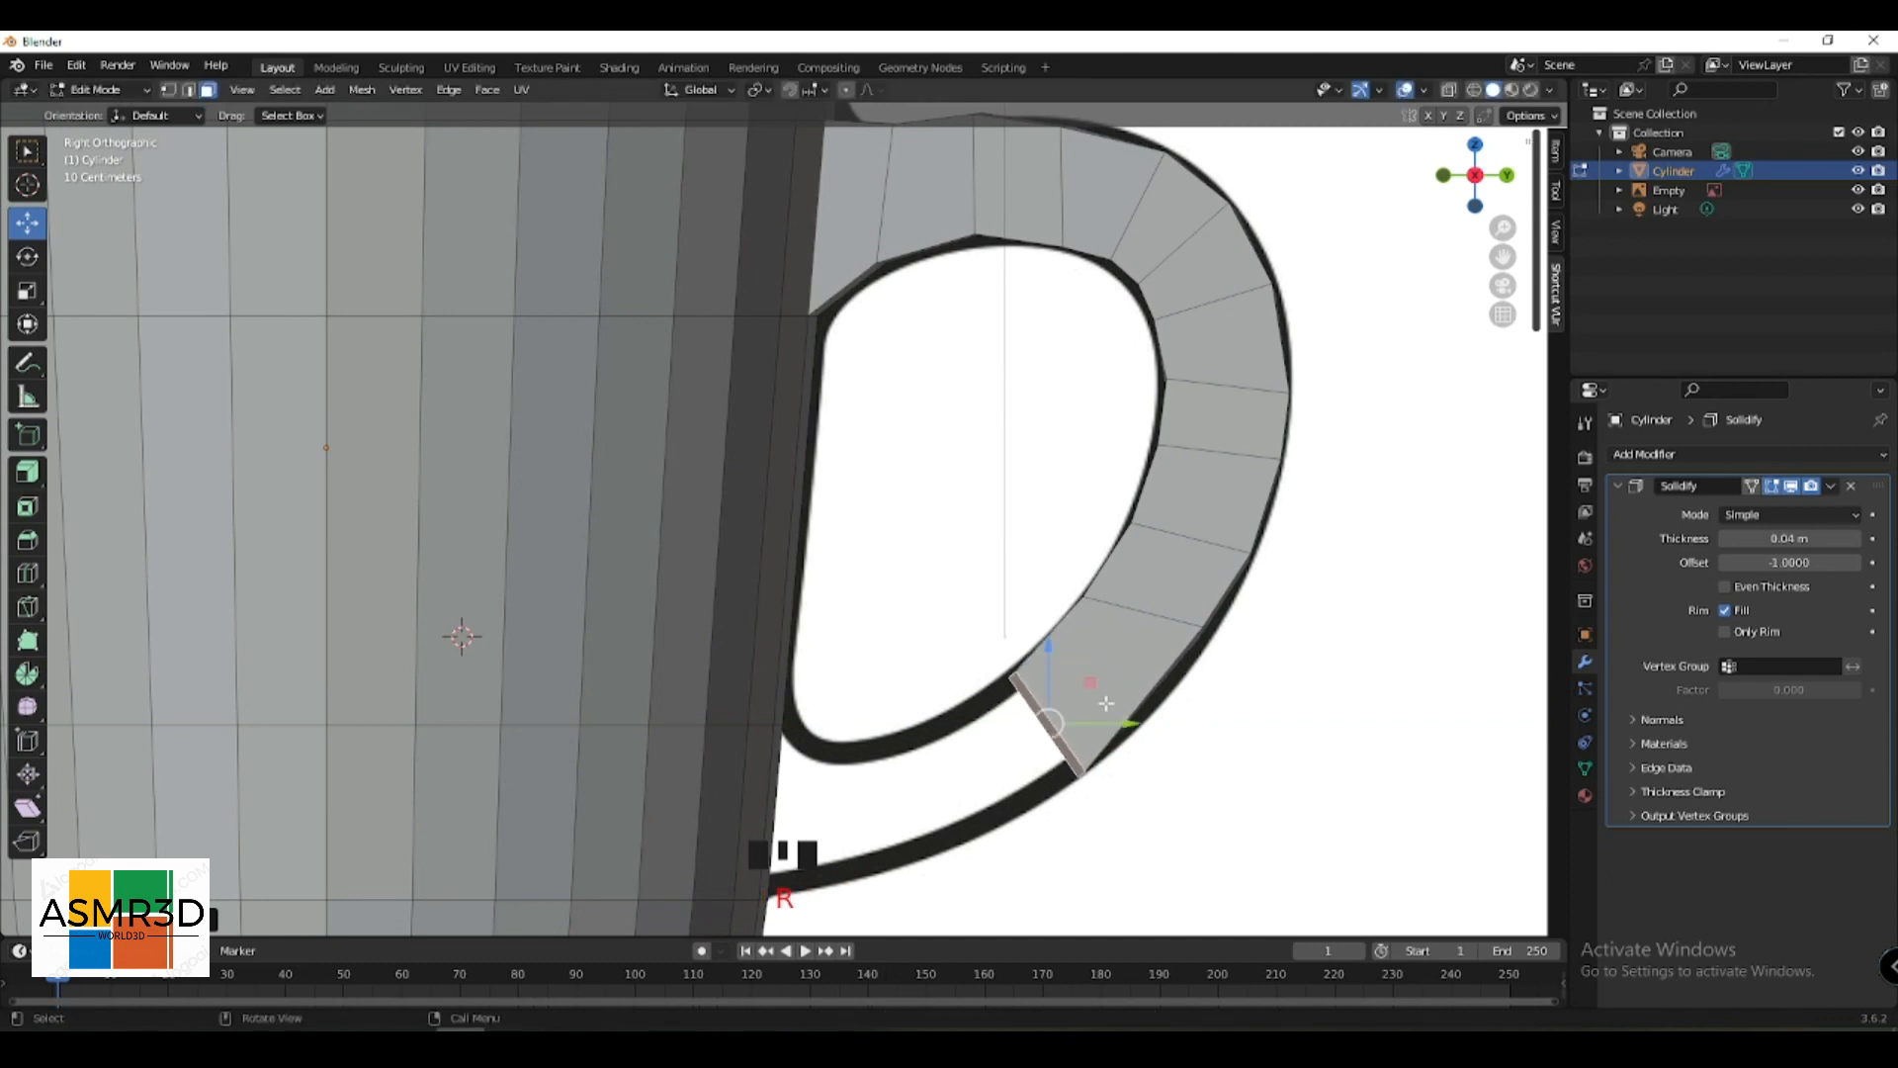
- Extrude two segments along the handle's lower arm toward the cup, rotating their ends to follow the reference
key("e")
left_click(987, 735)
left_click_drag(957, 723, 955, 708)
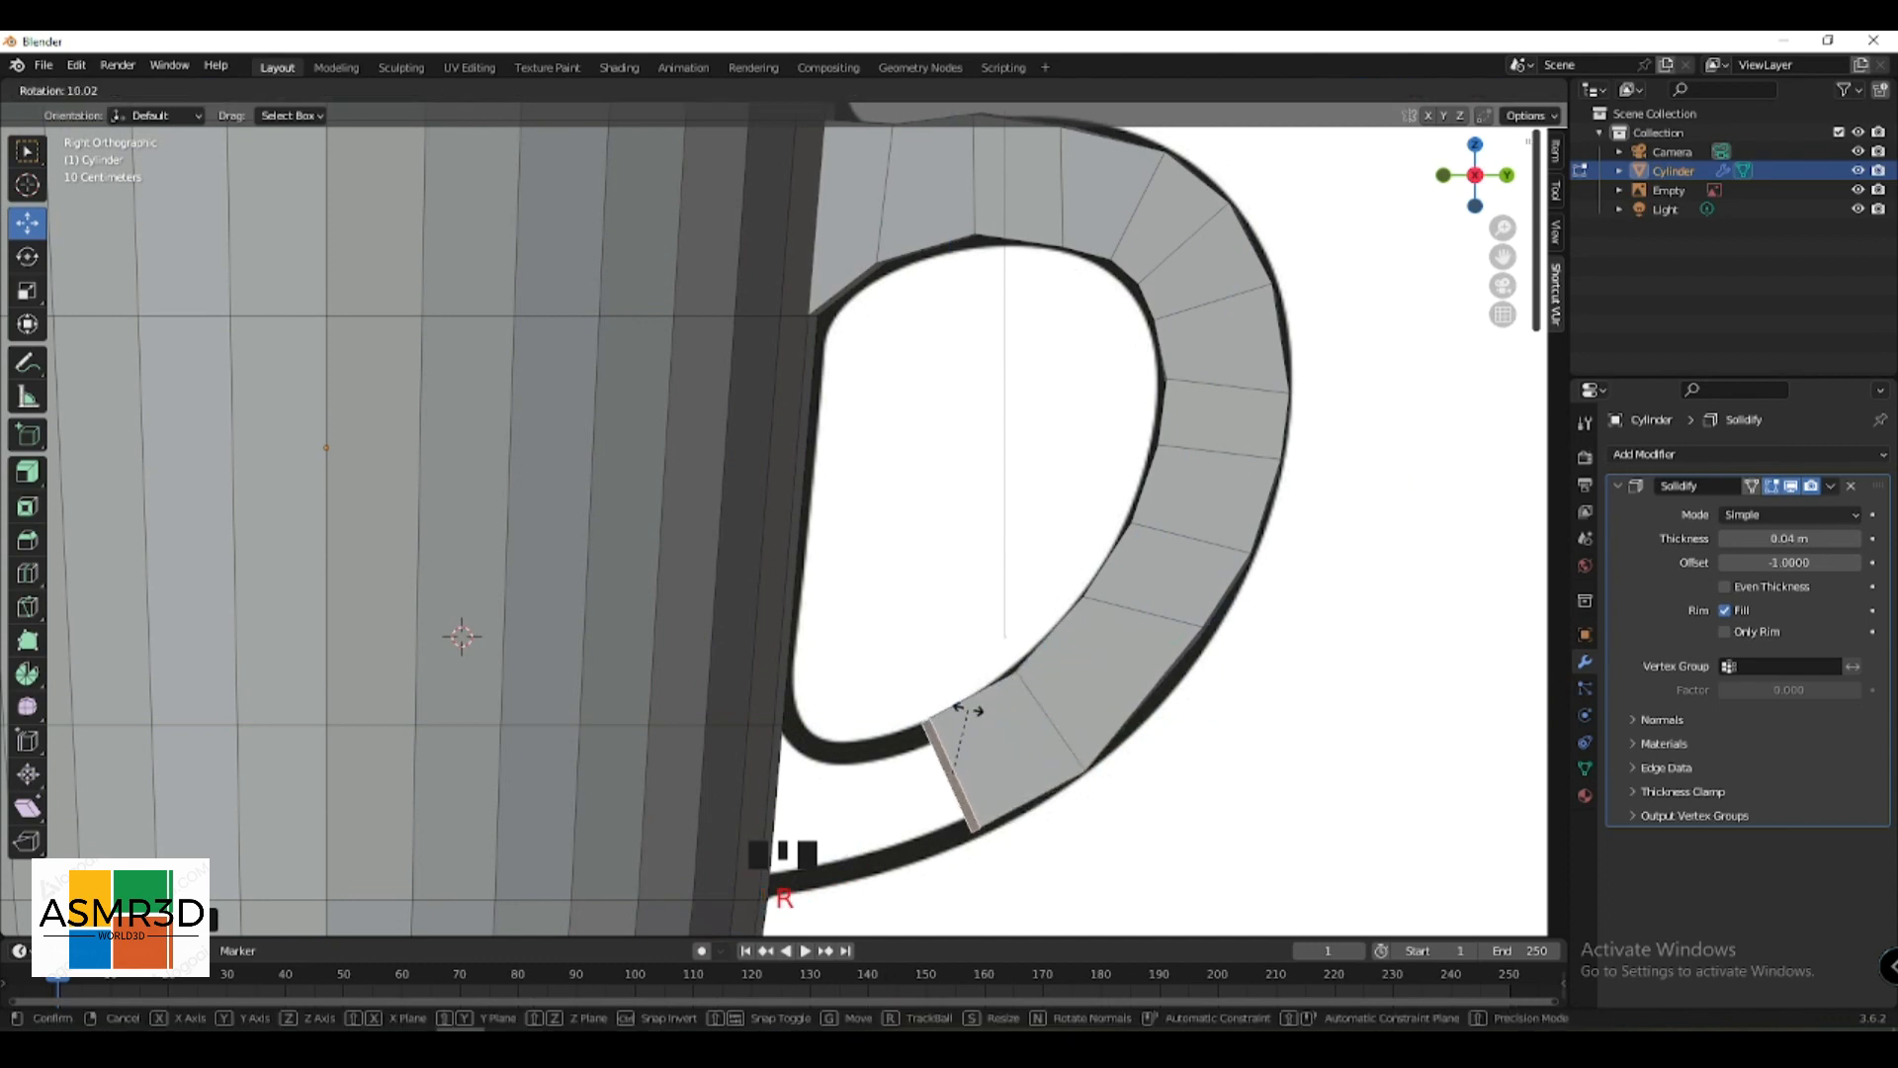
key("e")
left_click(829, 736)
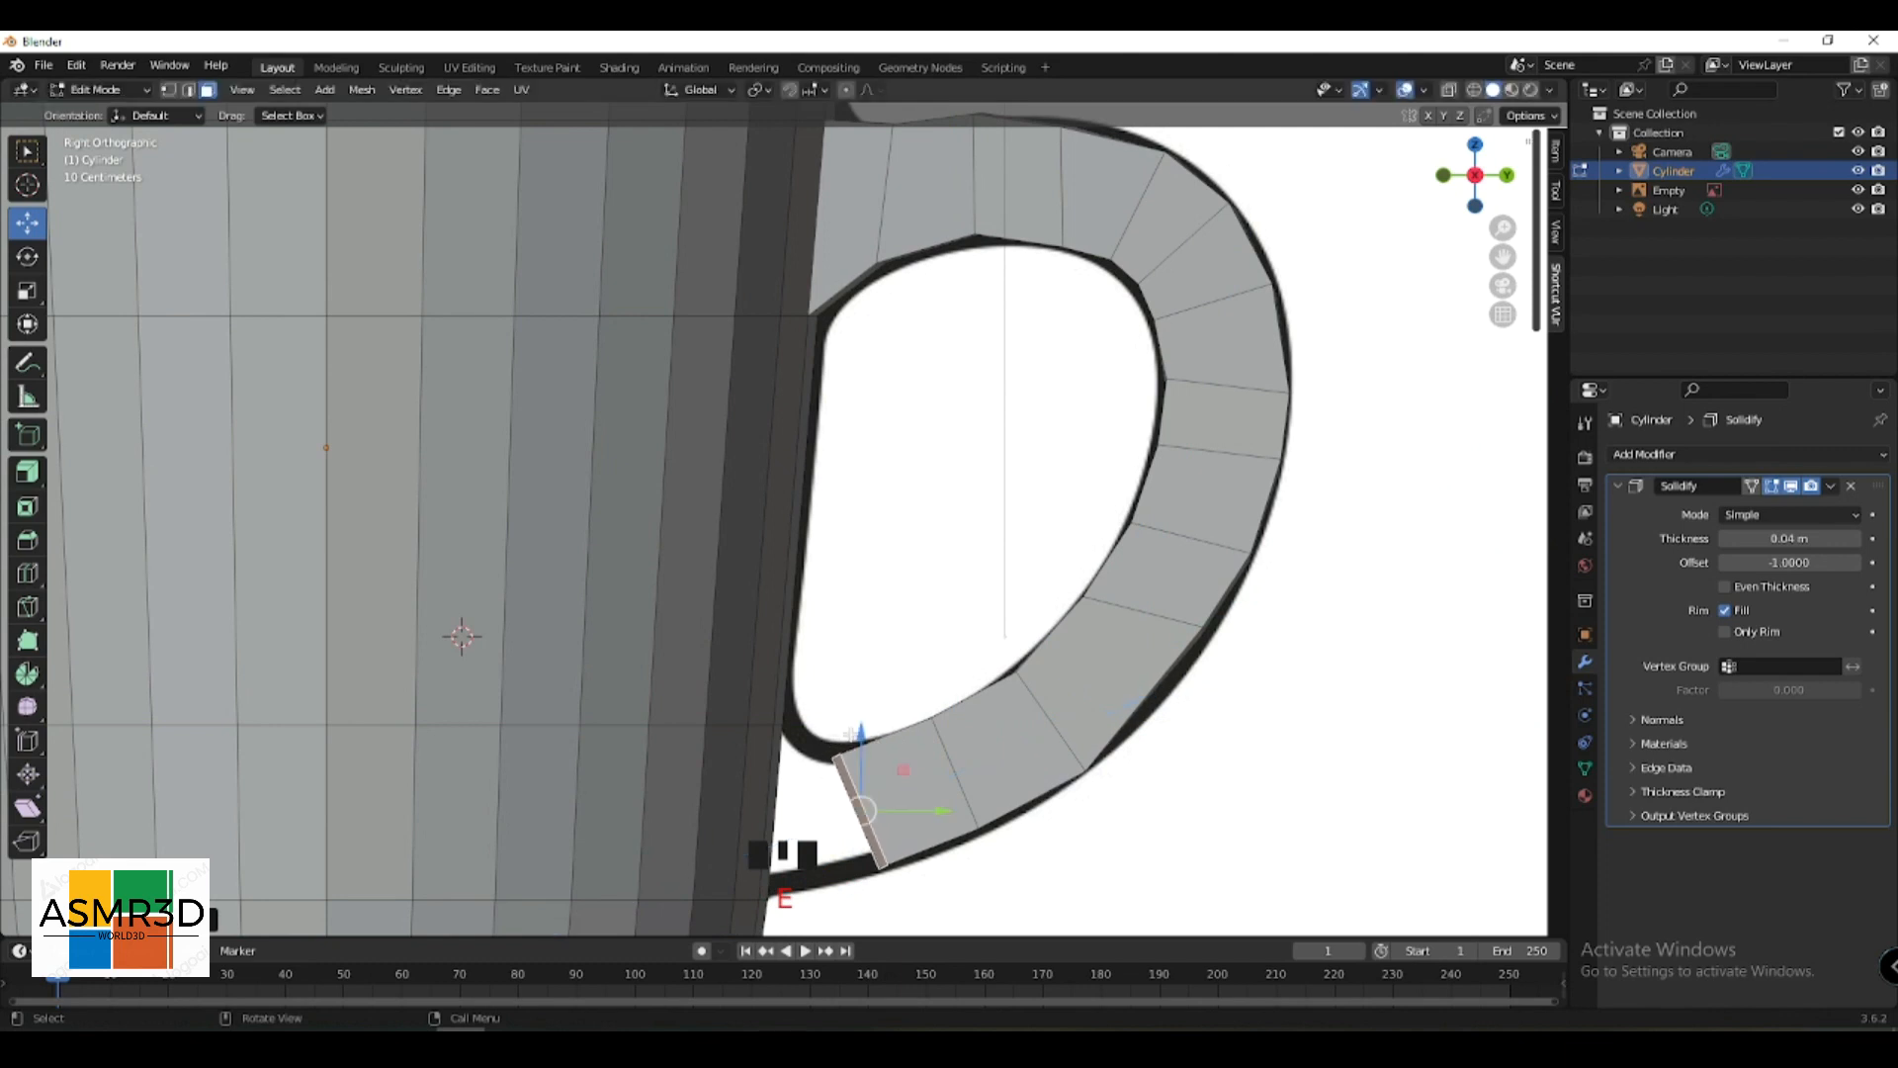
key("r")
left_click(877, 729)
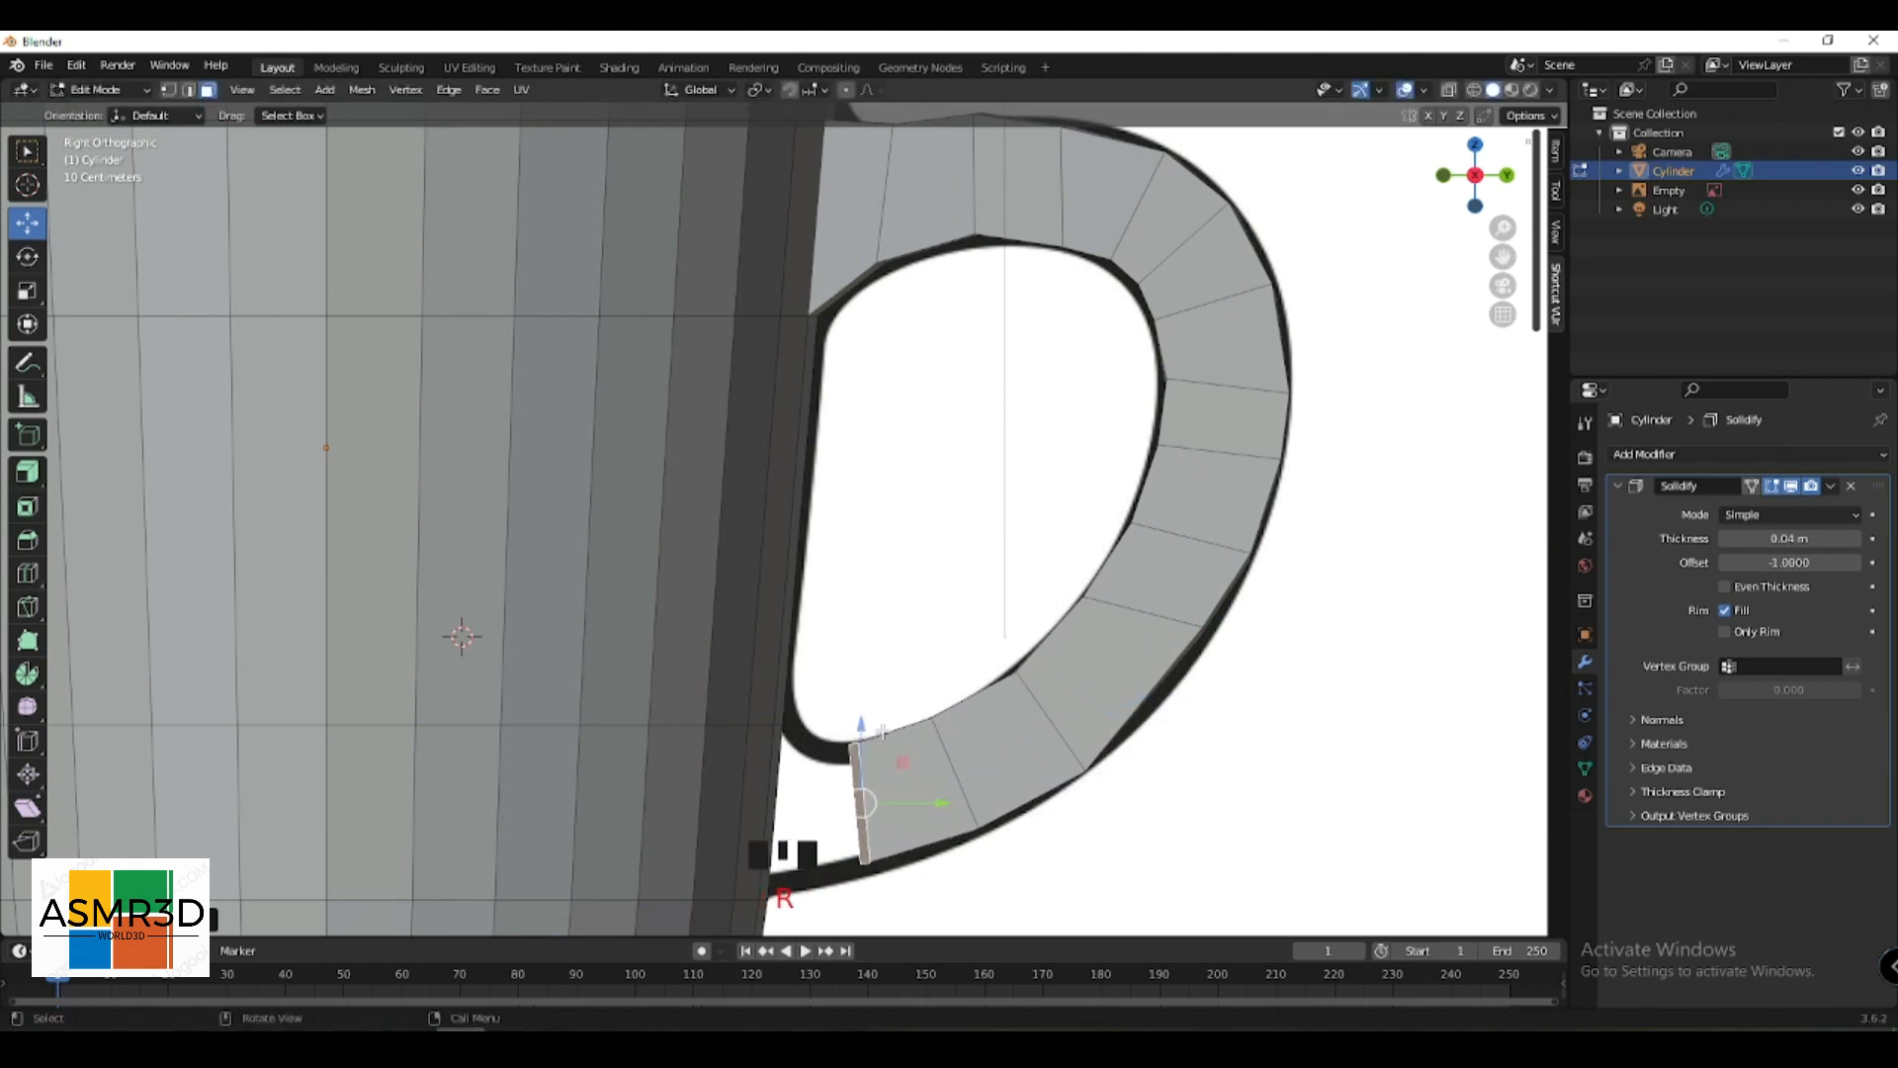
- Extrude a final short segment toward the cup wall and adjust the scale of its end face
key("e")
left_click(833, 733)
key("s")
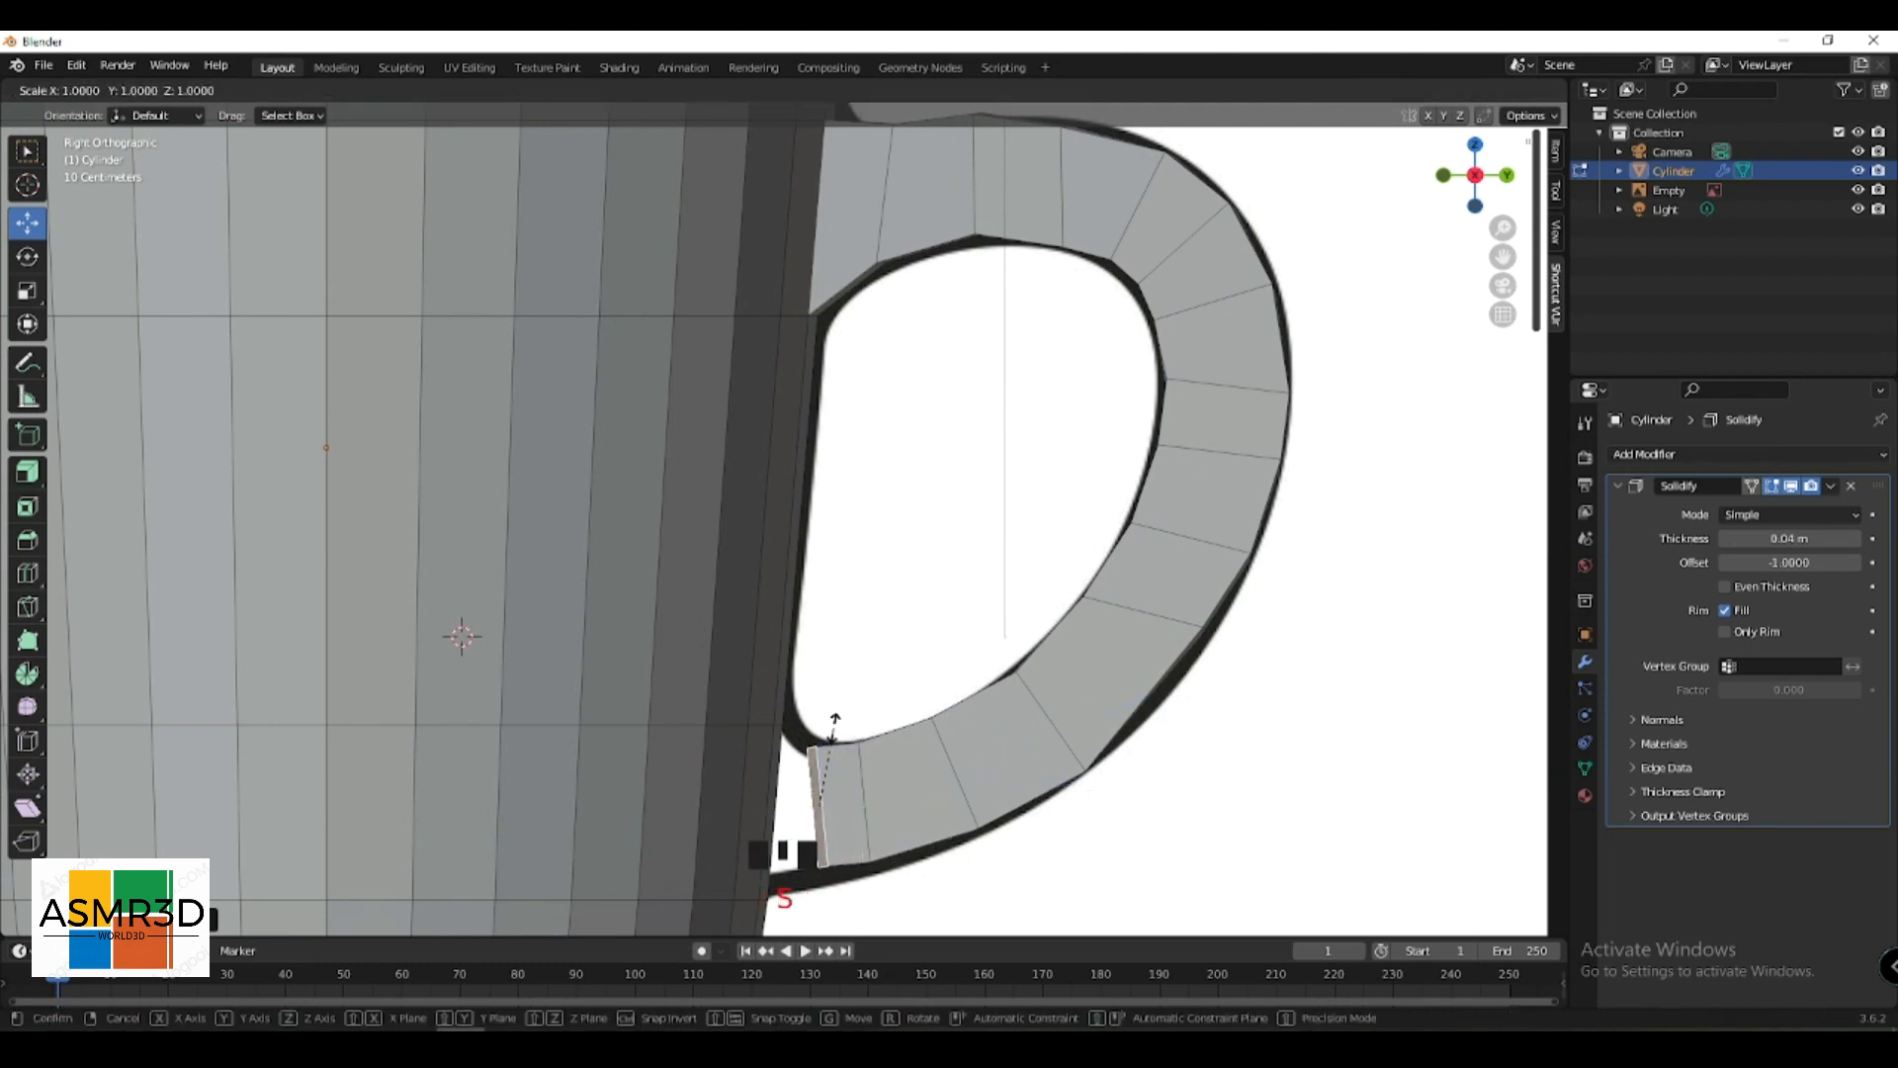
left_click(837, 719)
- Select the handle's end face and the facing cup wall face, and join them with Bridge Edge Loops
scroll(837, 719, "down", 2)
middle_click_drag(837, 718, 638, 633)
left_click(621, 603, "shift")
middle_click_drag(700, 587, 538, 566)
scroll(554, 554, "up", 6)
left_click(586, 517, "shift")
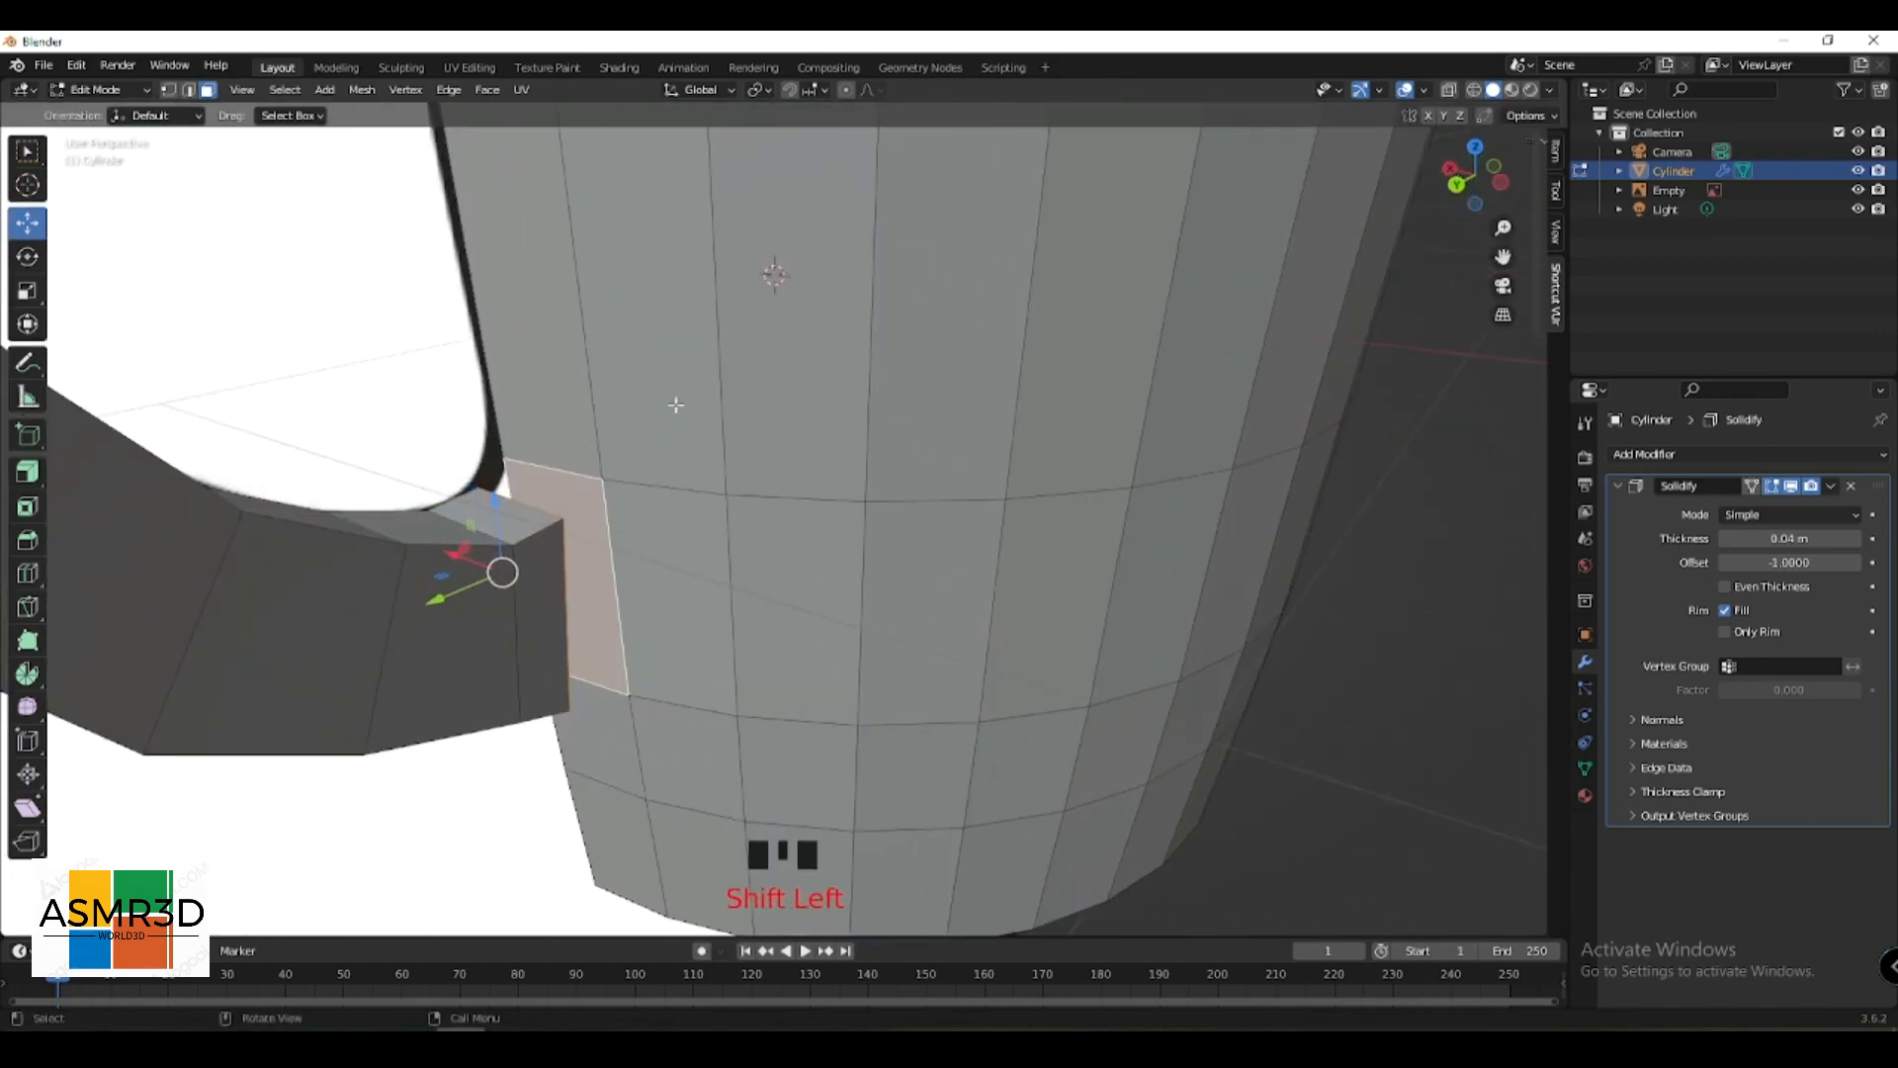
left_click(449, 89)
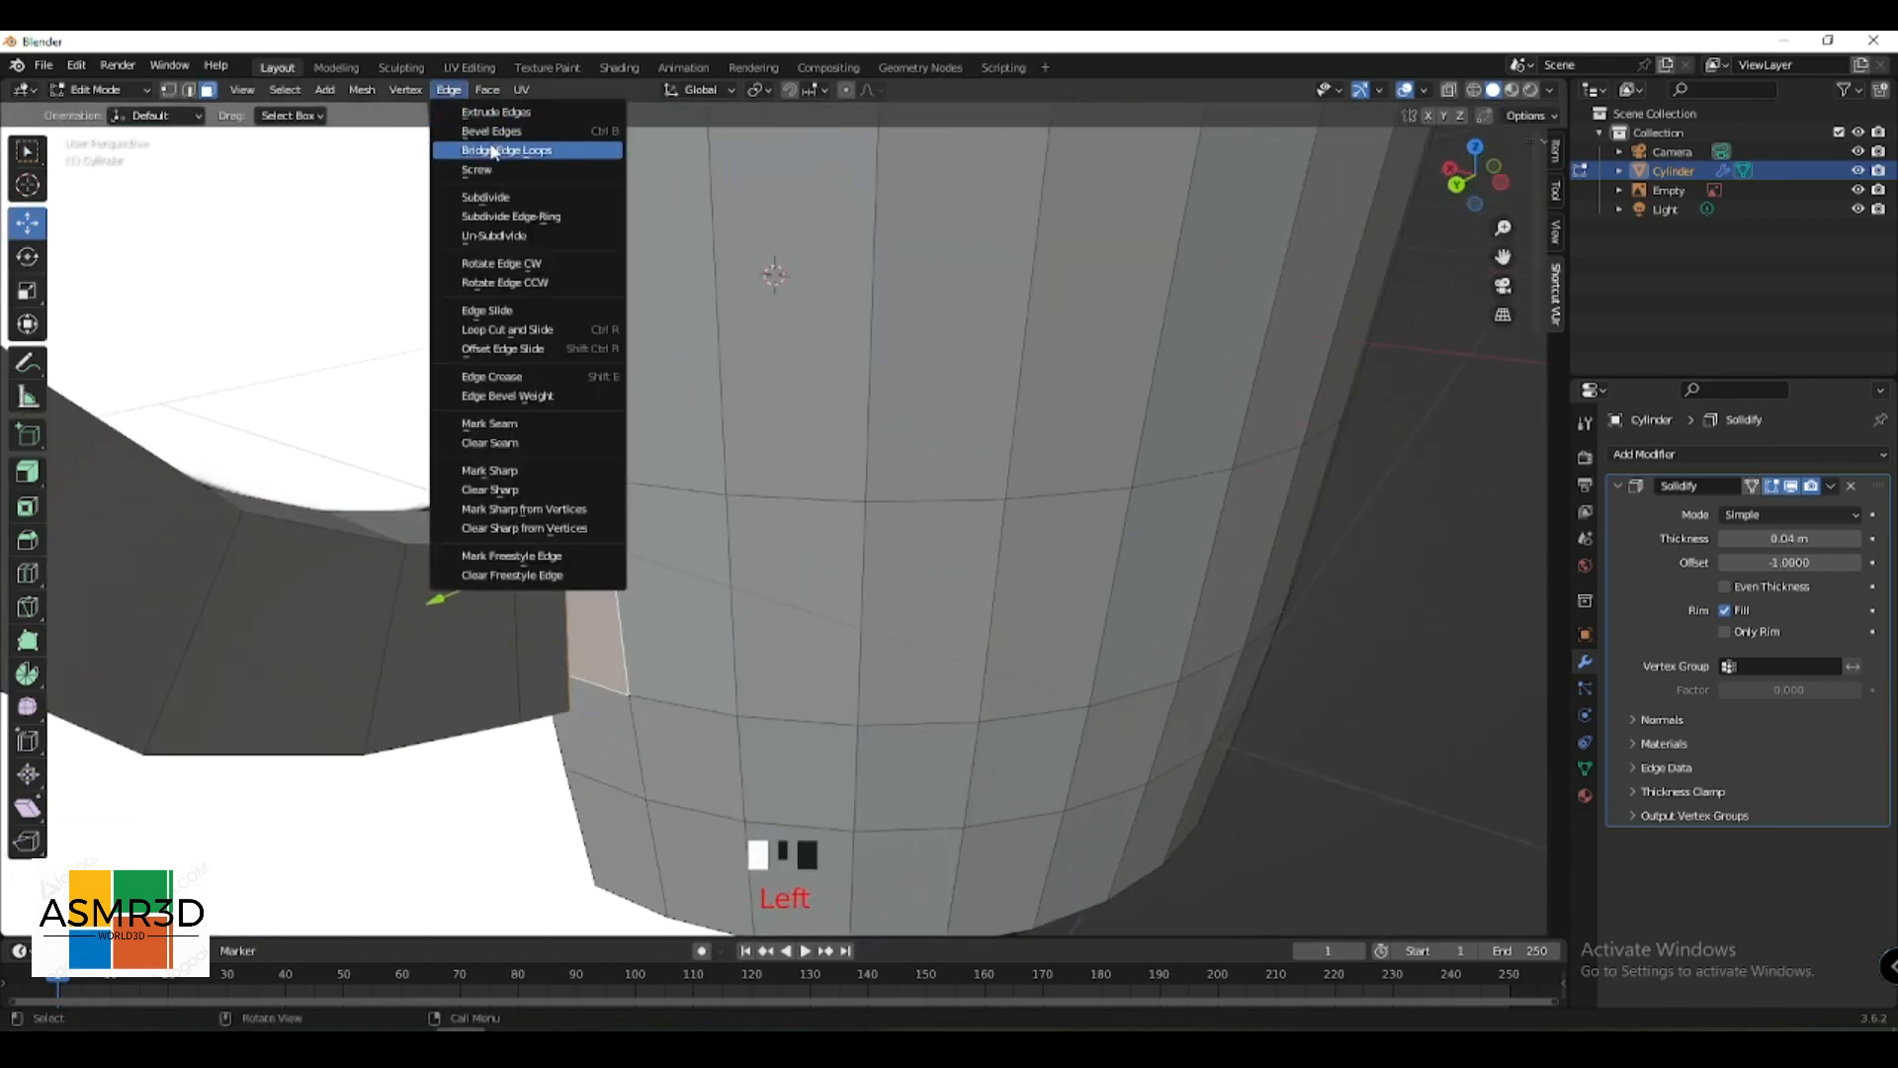
- Return to Object Mode and move the mug along the X axis relative to the reference image
scroll(516, 249, "down", 2)
middle_click_drag(516, 250, 637, 317)
key("Tab")
scroll(636, 317, "down", 5)
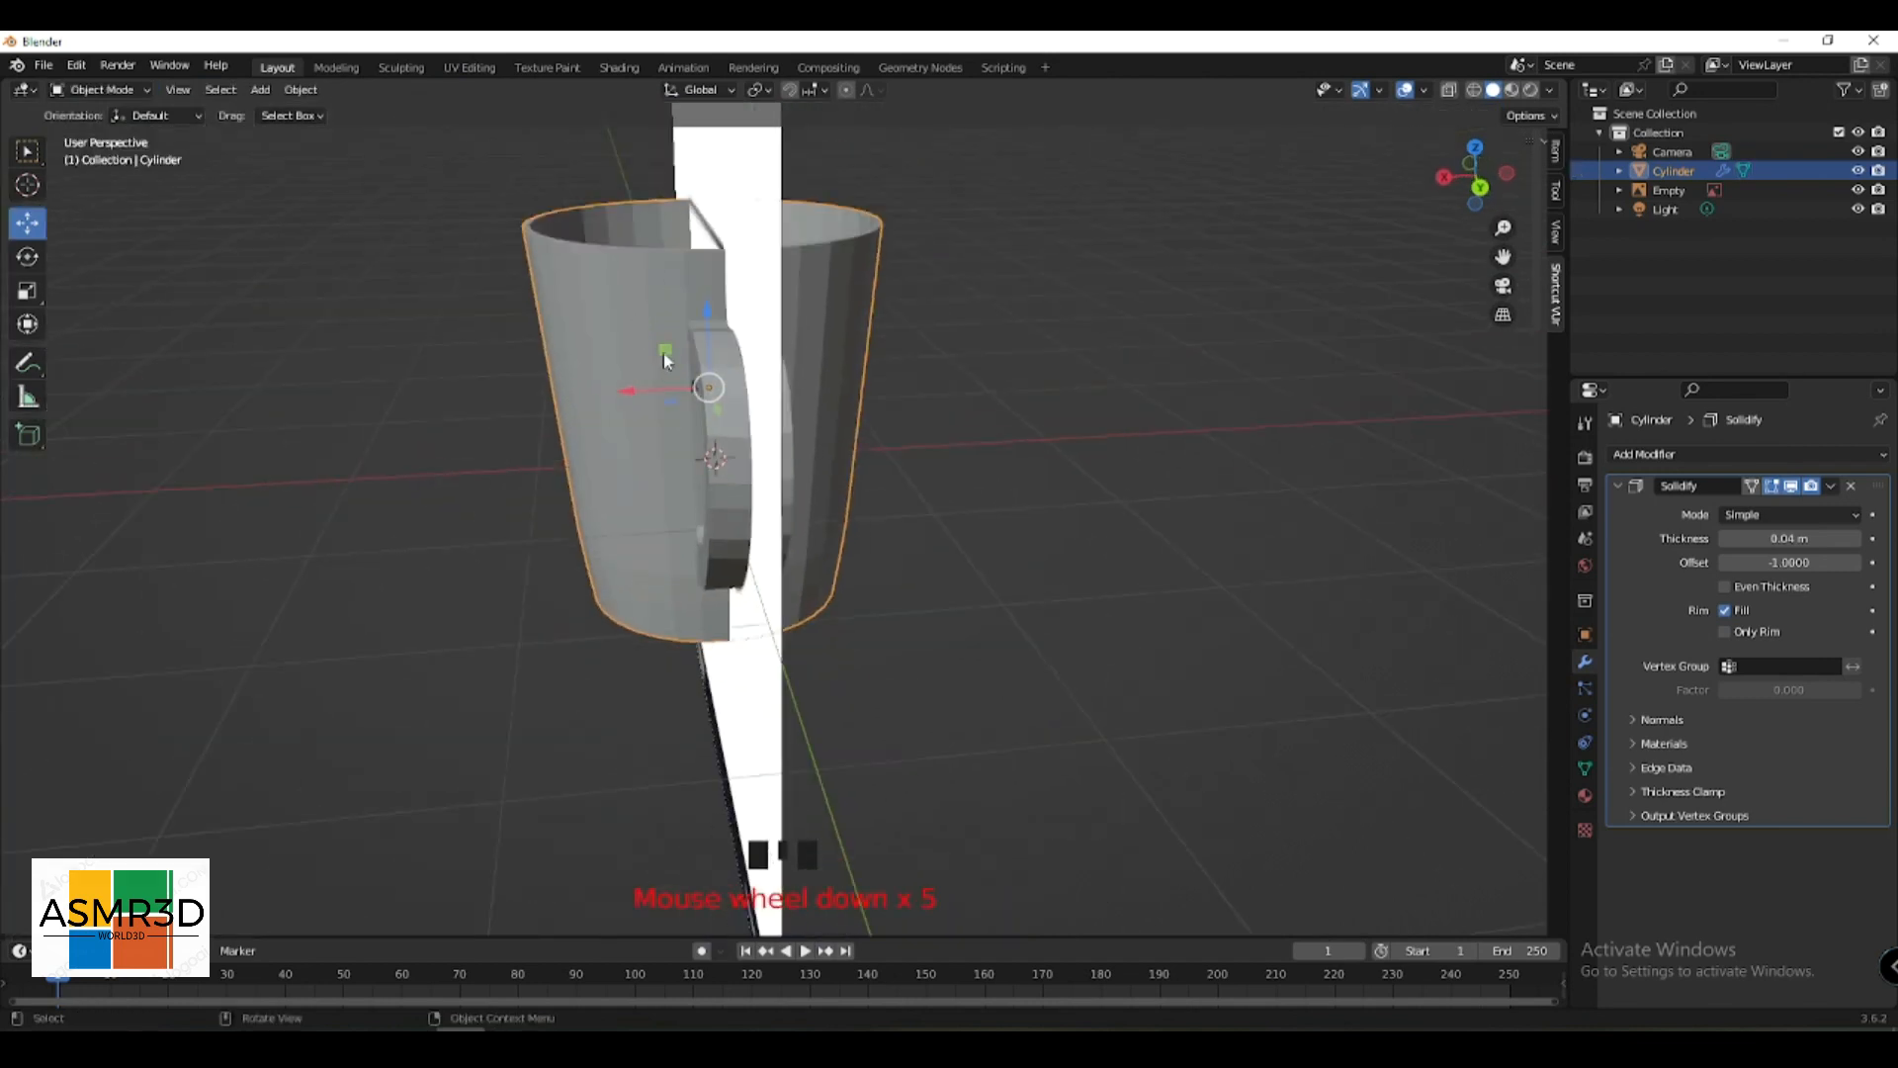
left_click_drag(628, 388, 607, 387)
- Using wireframe and vertex selection in Edit Mode, lower the first two vertex groups on the handle's upper outer edge onto the outline
middle_click_drag(607, 387, 727, 330)
key("shift+z")
scroll(728, 335, "up", 5)
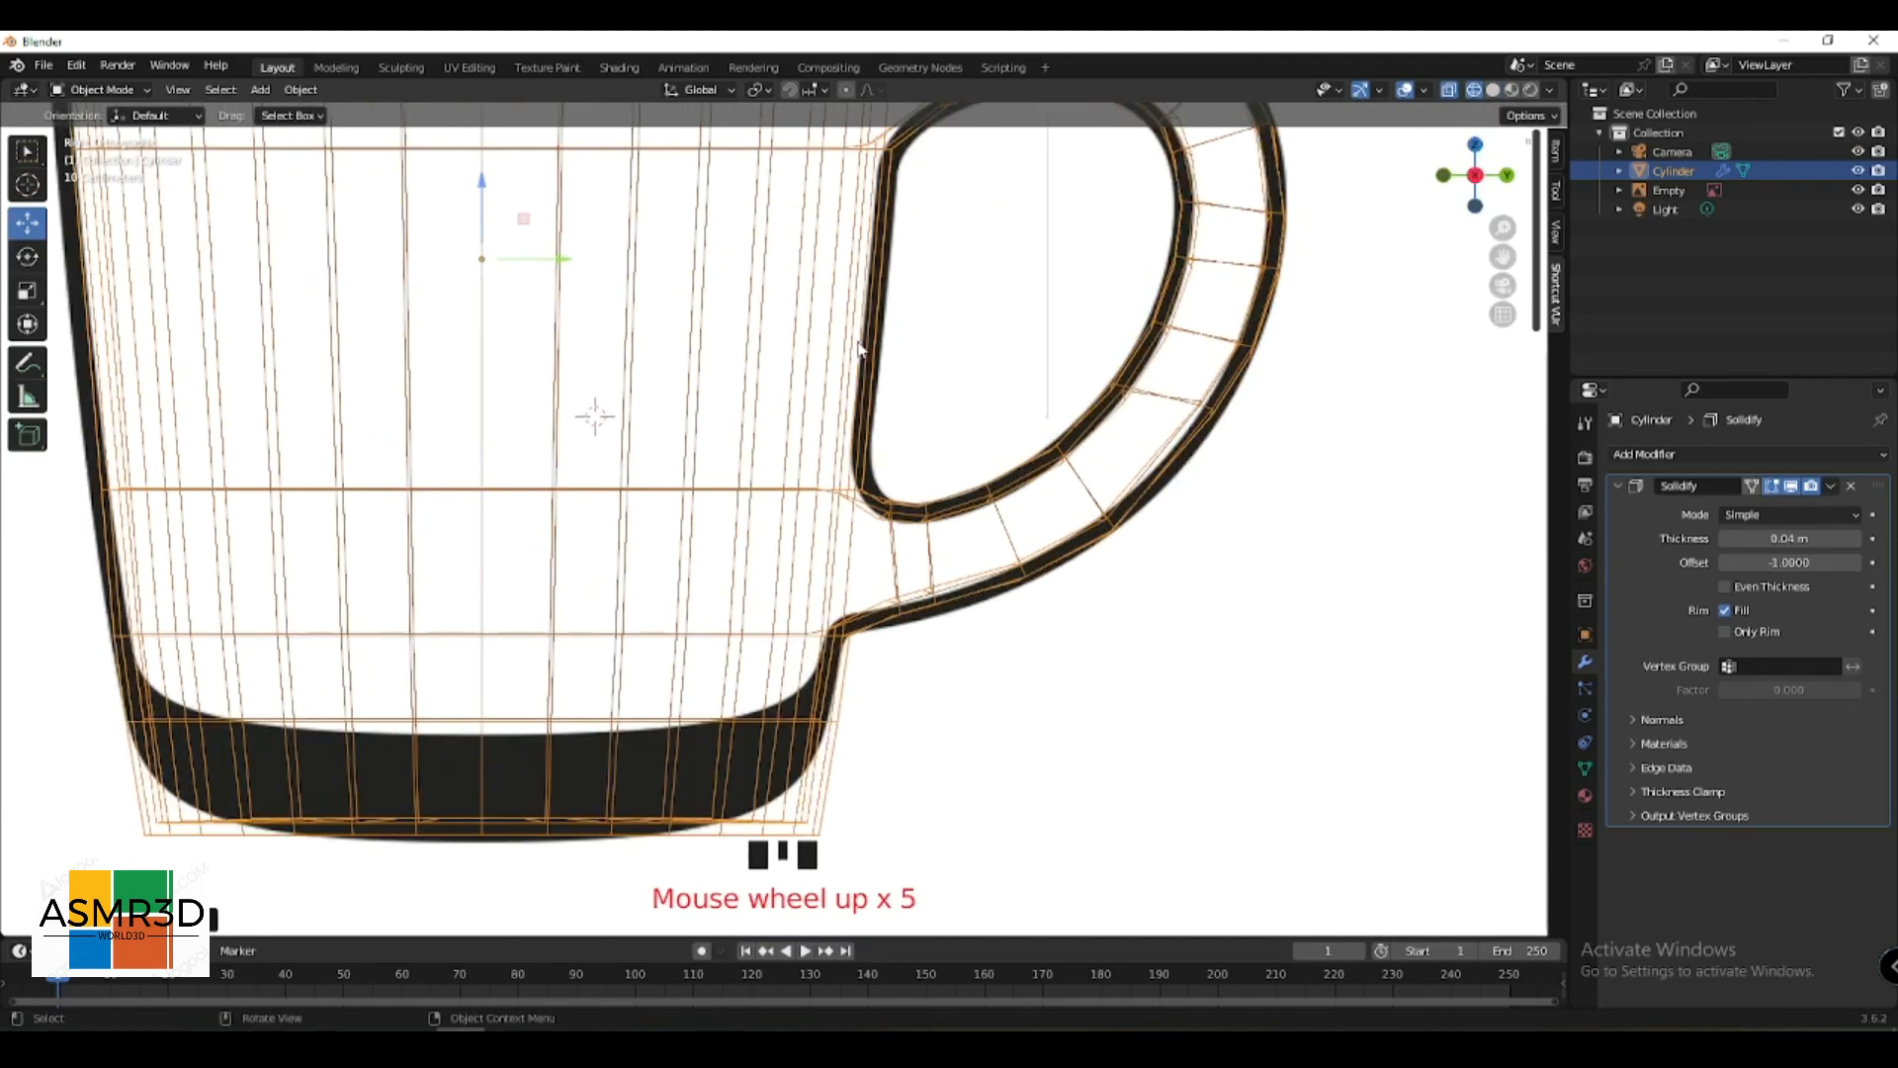
key("Tab")
middle_click_drag(955, 307, 813, 476, "shift")
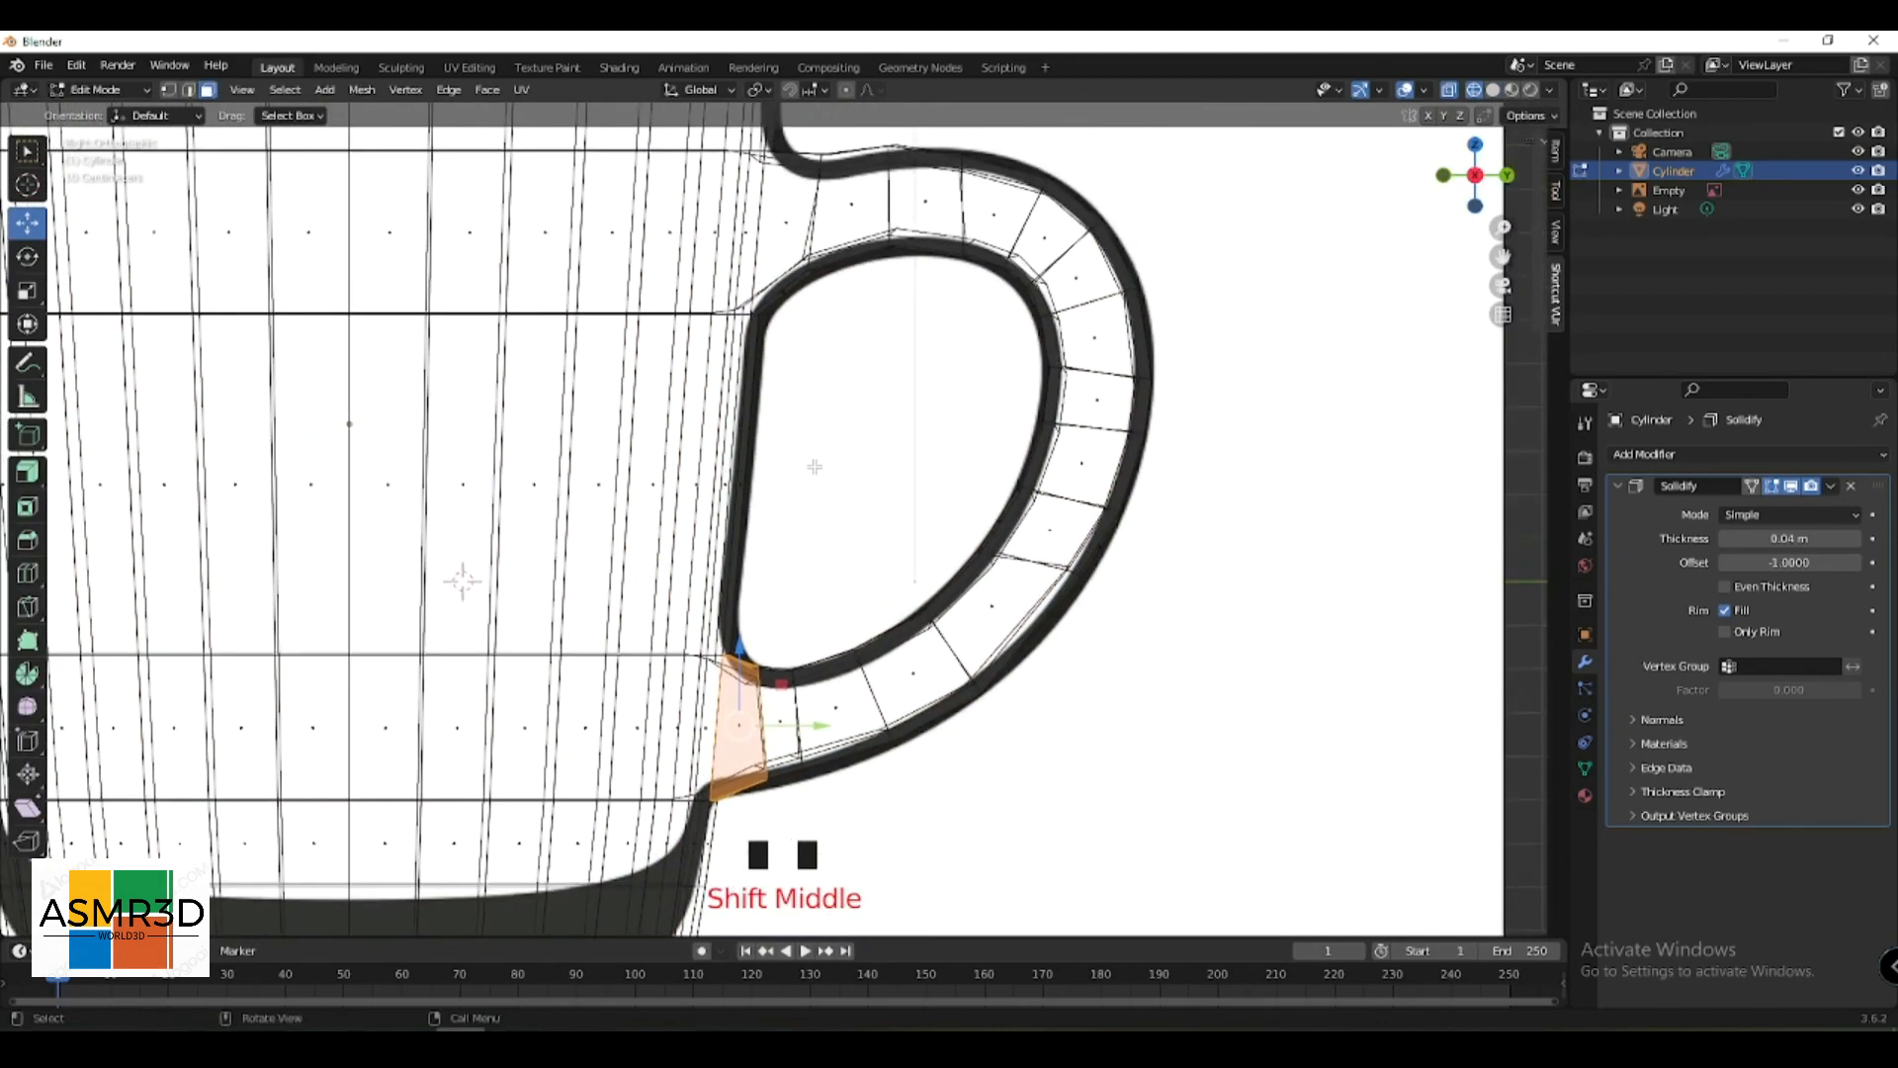
key("1")
middle_click_drag(865, 363, 847, 521, "shift")
scroll(848, 521, "up", 3)
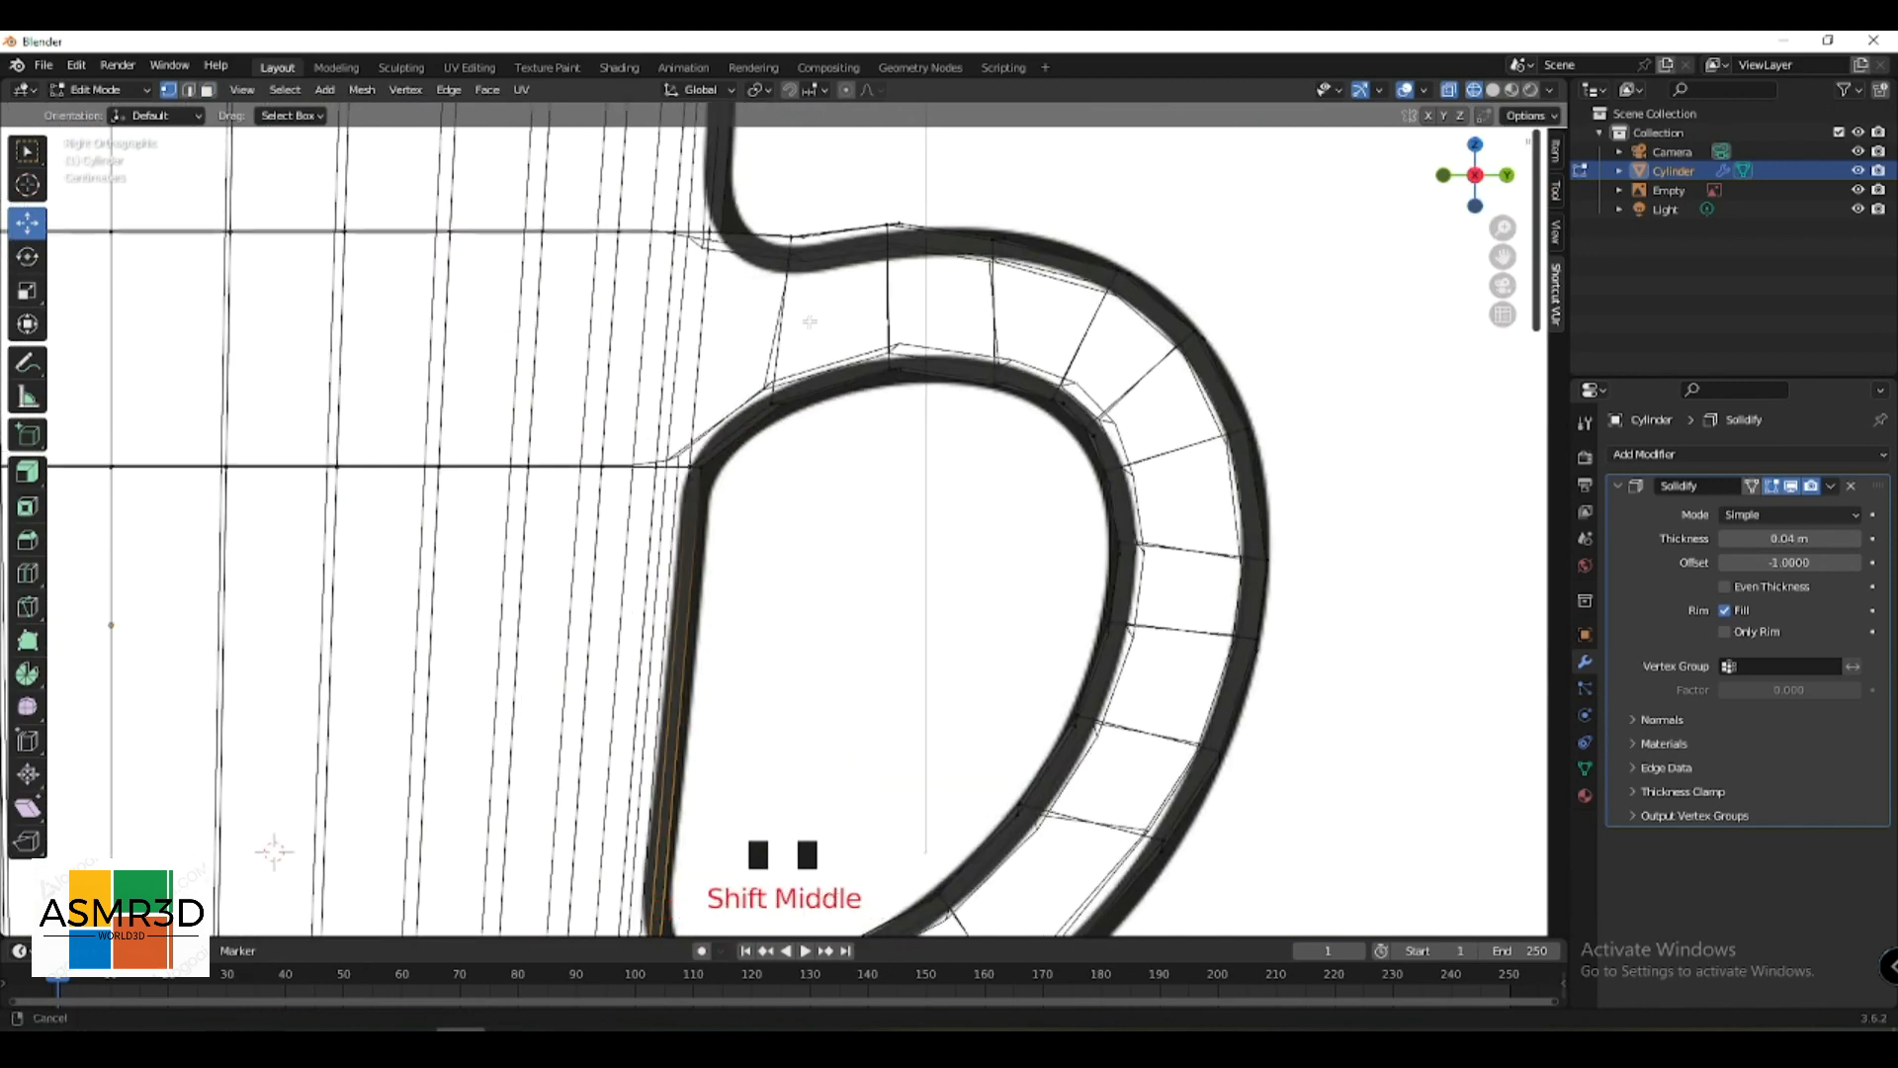
left_click(780, 354)
left_click(783, 334)
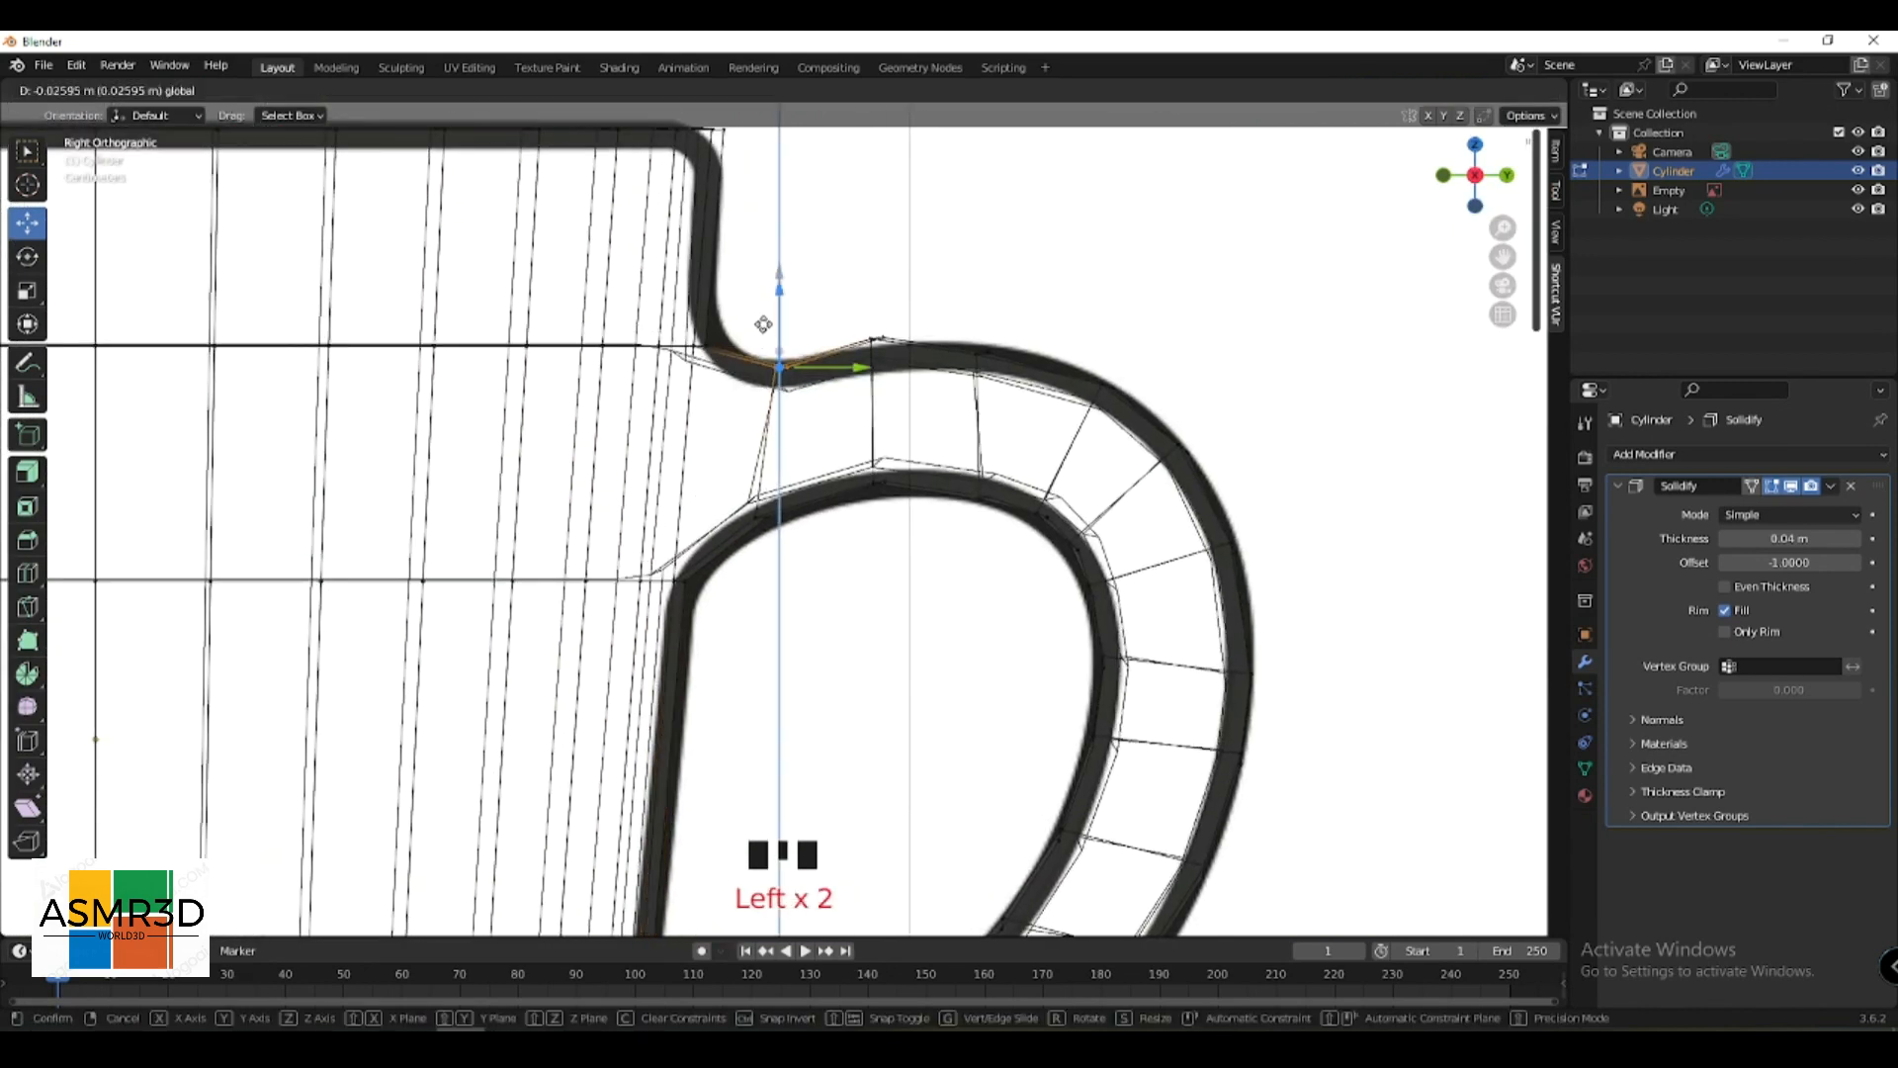
left_click(876, 342)
left_click(875, 354)
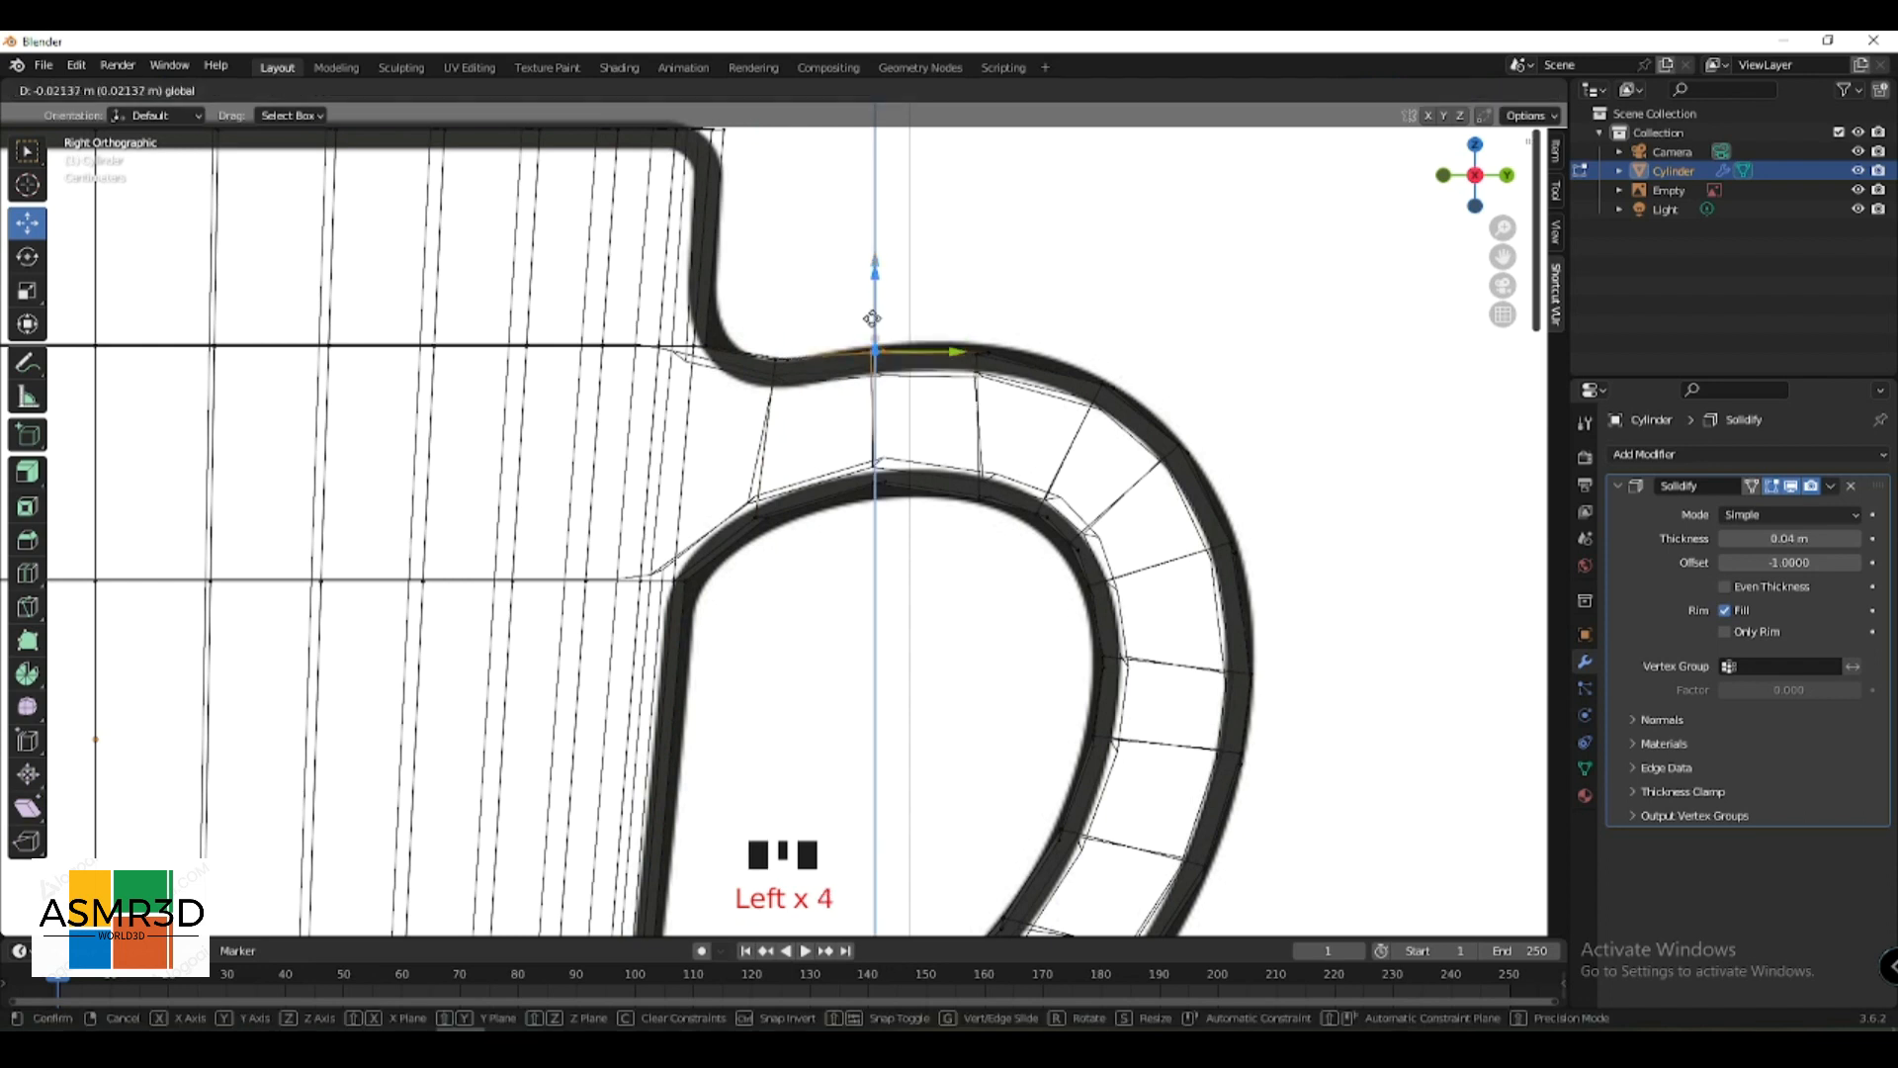
- Raise the inner-edge vertices along the upper part of the handle to fit the reference outline
left_click(746, 524)
left_click(766, 509)
left_click(860, 494)
left_click_drag(877, 425, 877, 411)
left_click_drag(951, 474, 1006, 519)
left_click_drag(983, 420, 992, 438)
- Lower the outer-edge vertices along the handle's top, including those nearest the cup, to fit the outline
left_click(1105, 385)
left_click_drag(1106, 362, 1107, 376)
mouse_move(1009, 337)
left_mouse_down()
mouse_move(946, 386)
mouse_move(982, 338)
left_mouse_up()
left_click_drag(890, 335, 773, 344)
left_click(779, 361)
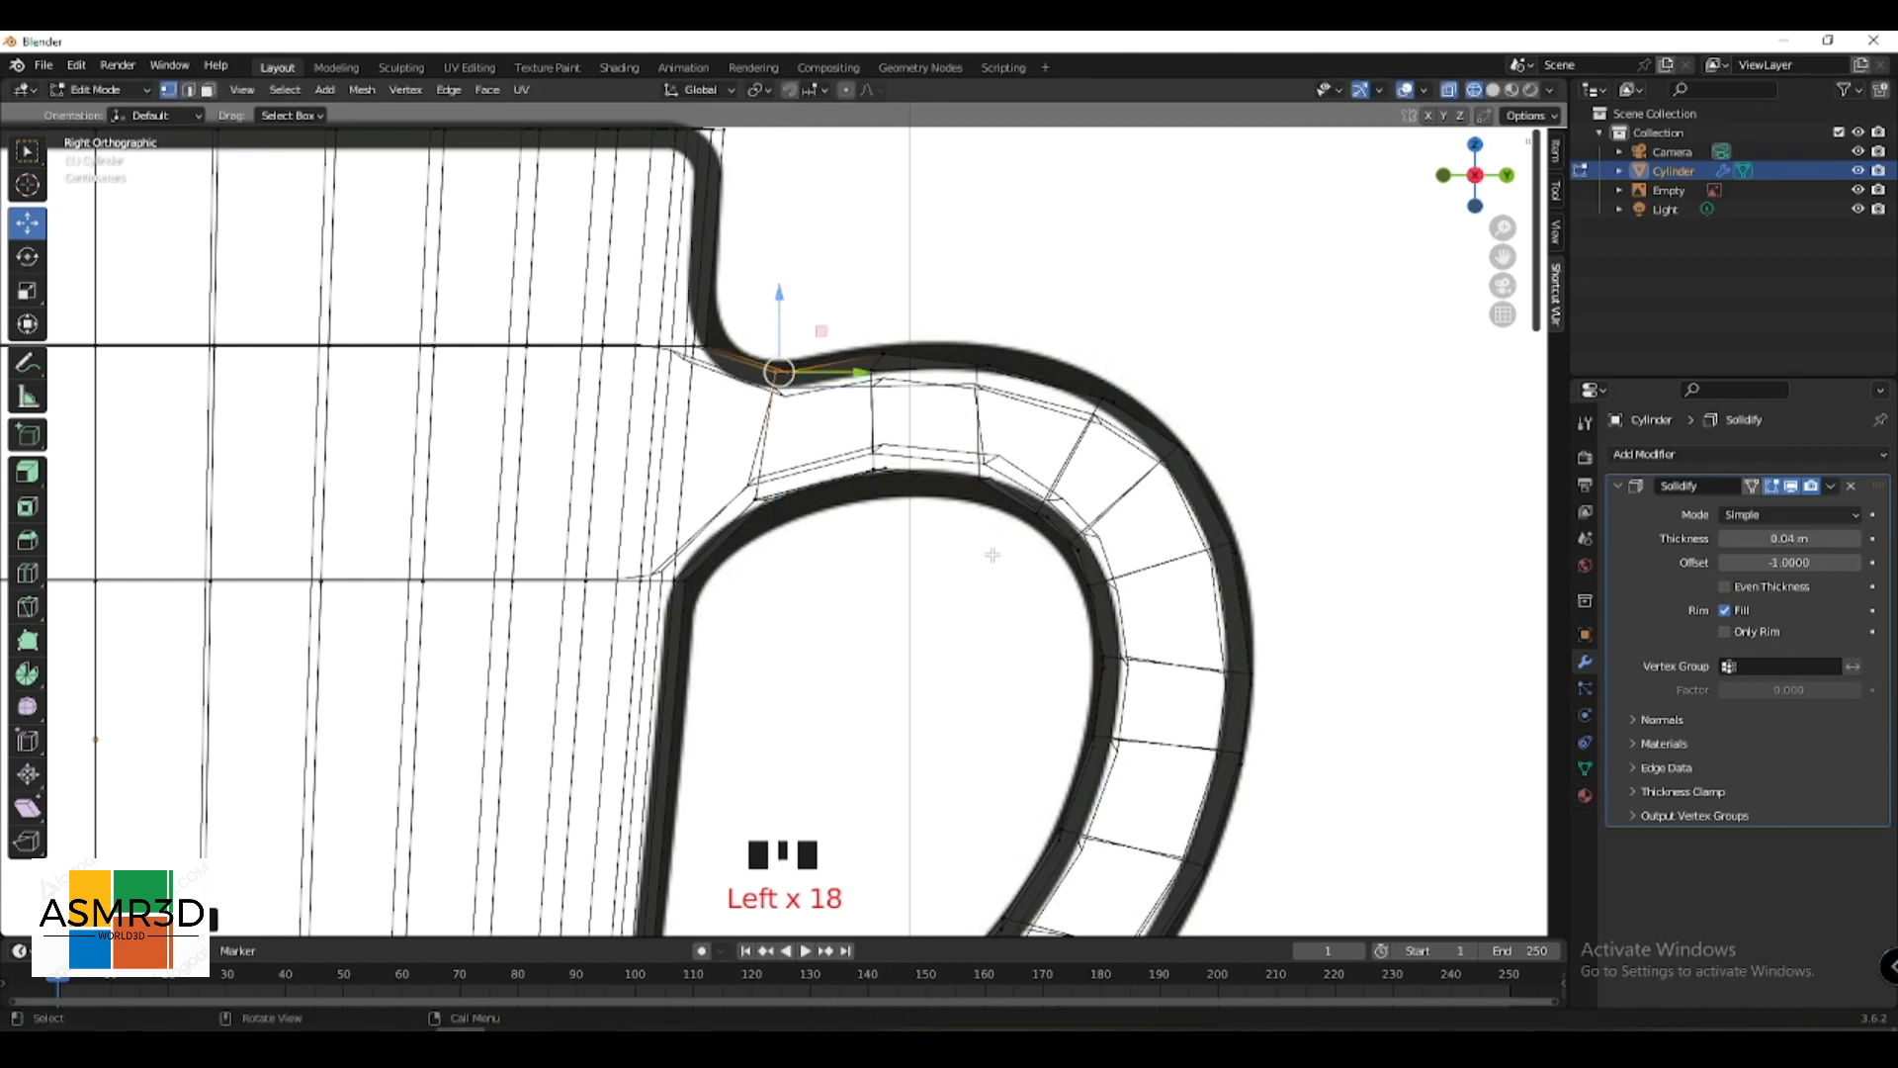
- Refine the vertices at the start of the handle's bend, lowering the outer ones and shifting the next outer corner inward
left_click(983, 480)
mouse_move(1056, 497)
left_mouse_down()
mouse_move(1016, 534)
mouse_move(1043, 475)
left_mouse_up()
left_click(1102, 398)
left_click(1099, 371)
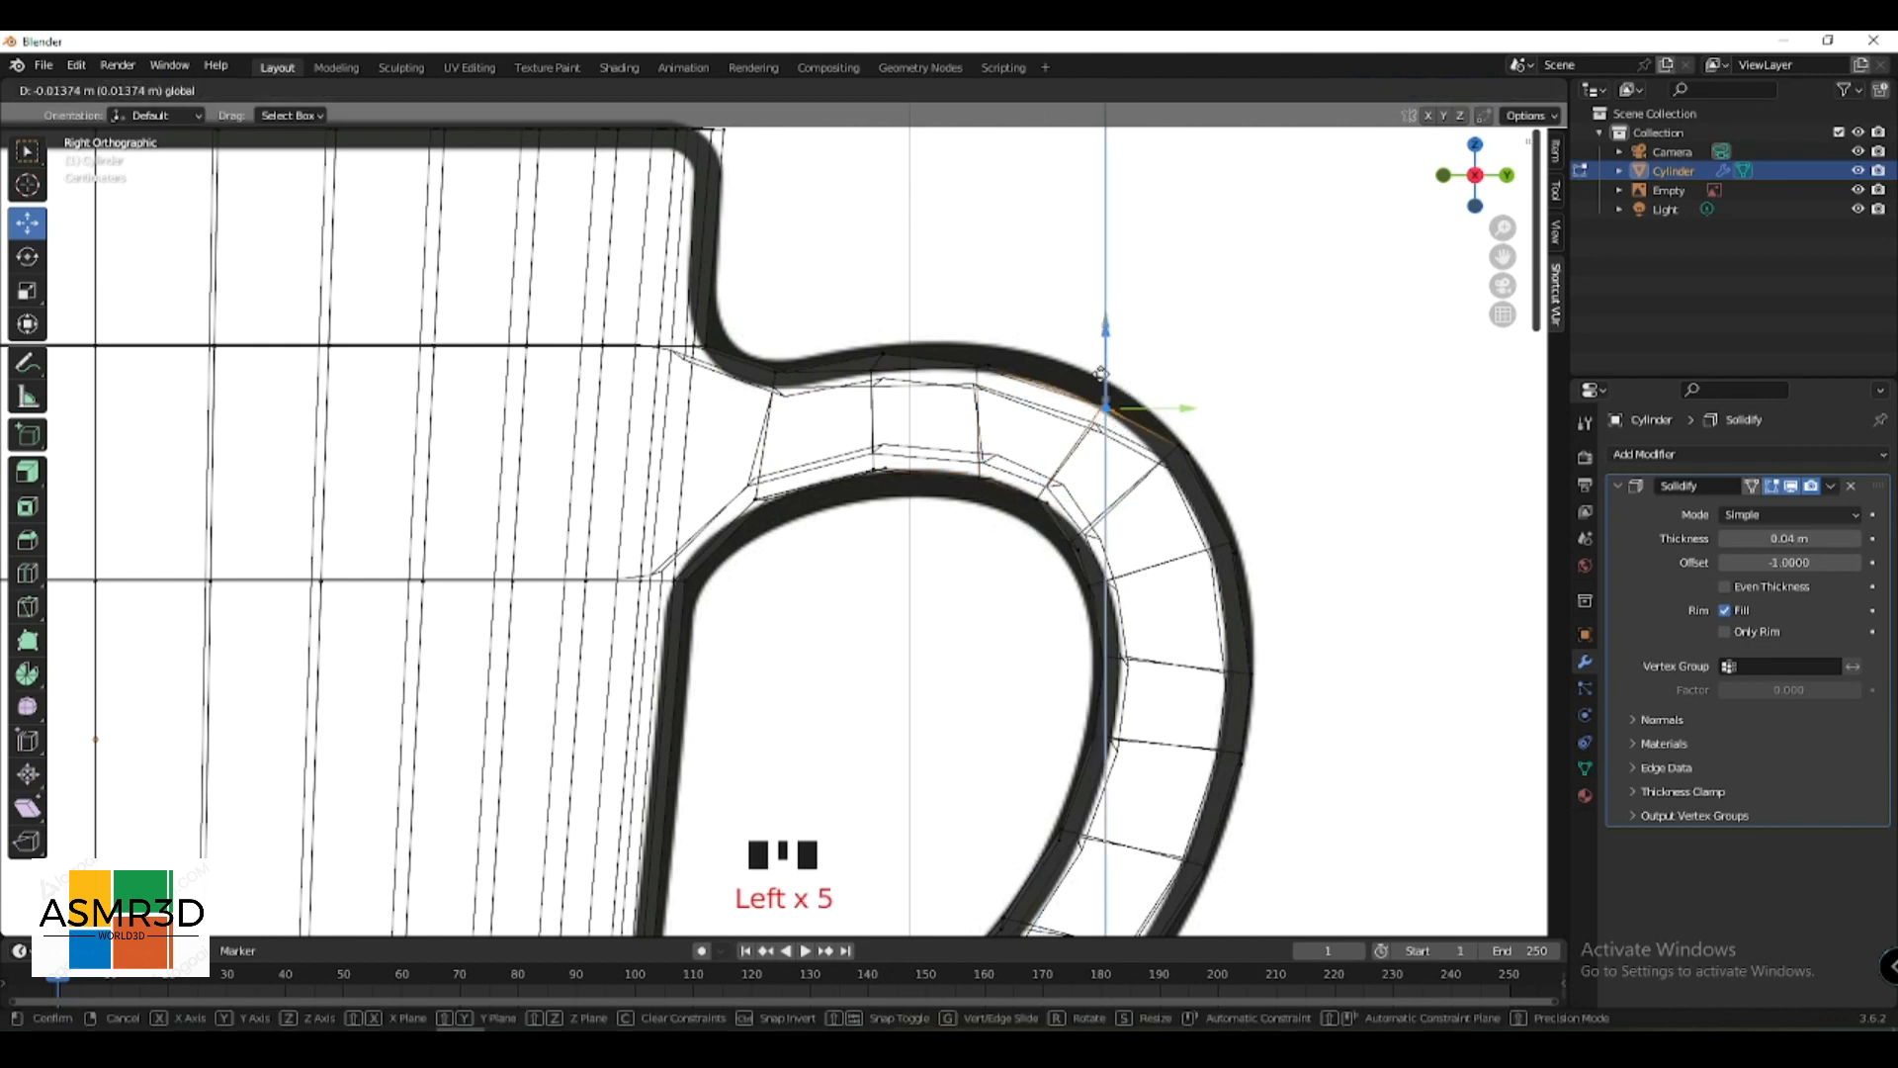
left_click(992, 360)
left_click(1165, 462)
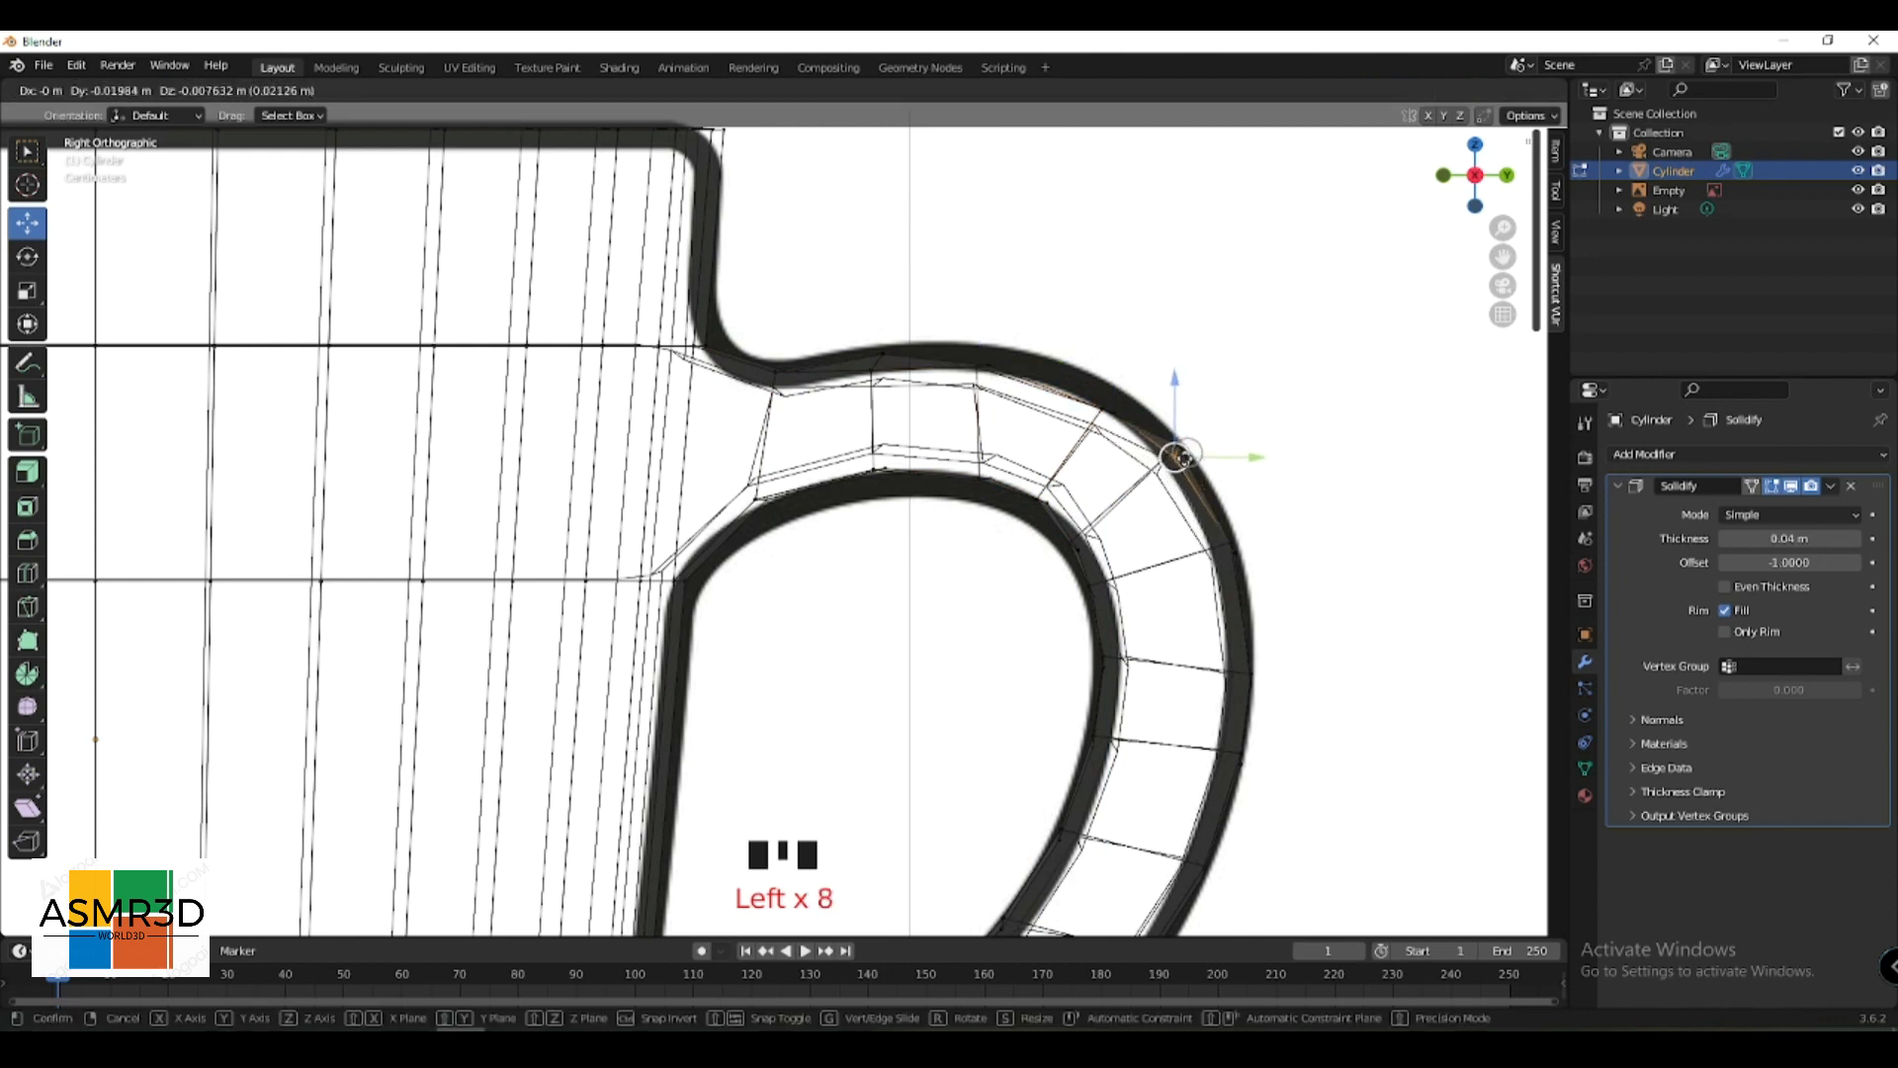
- Adjust the inner and outer vertices on the upper bend's lower half to match the reference curve
left_click(1055, 572)
left_click_drag(1110, 541, 1159, 587)
left_click(1091, 586)
left_click(1224, 551)
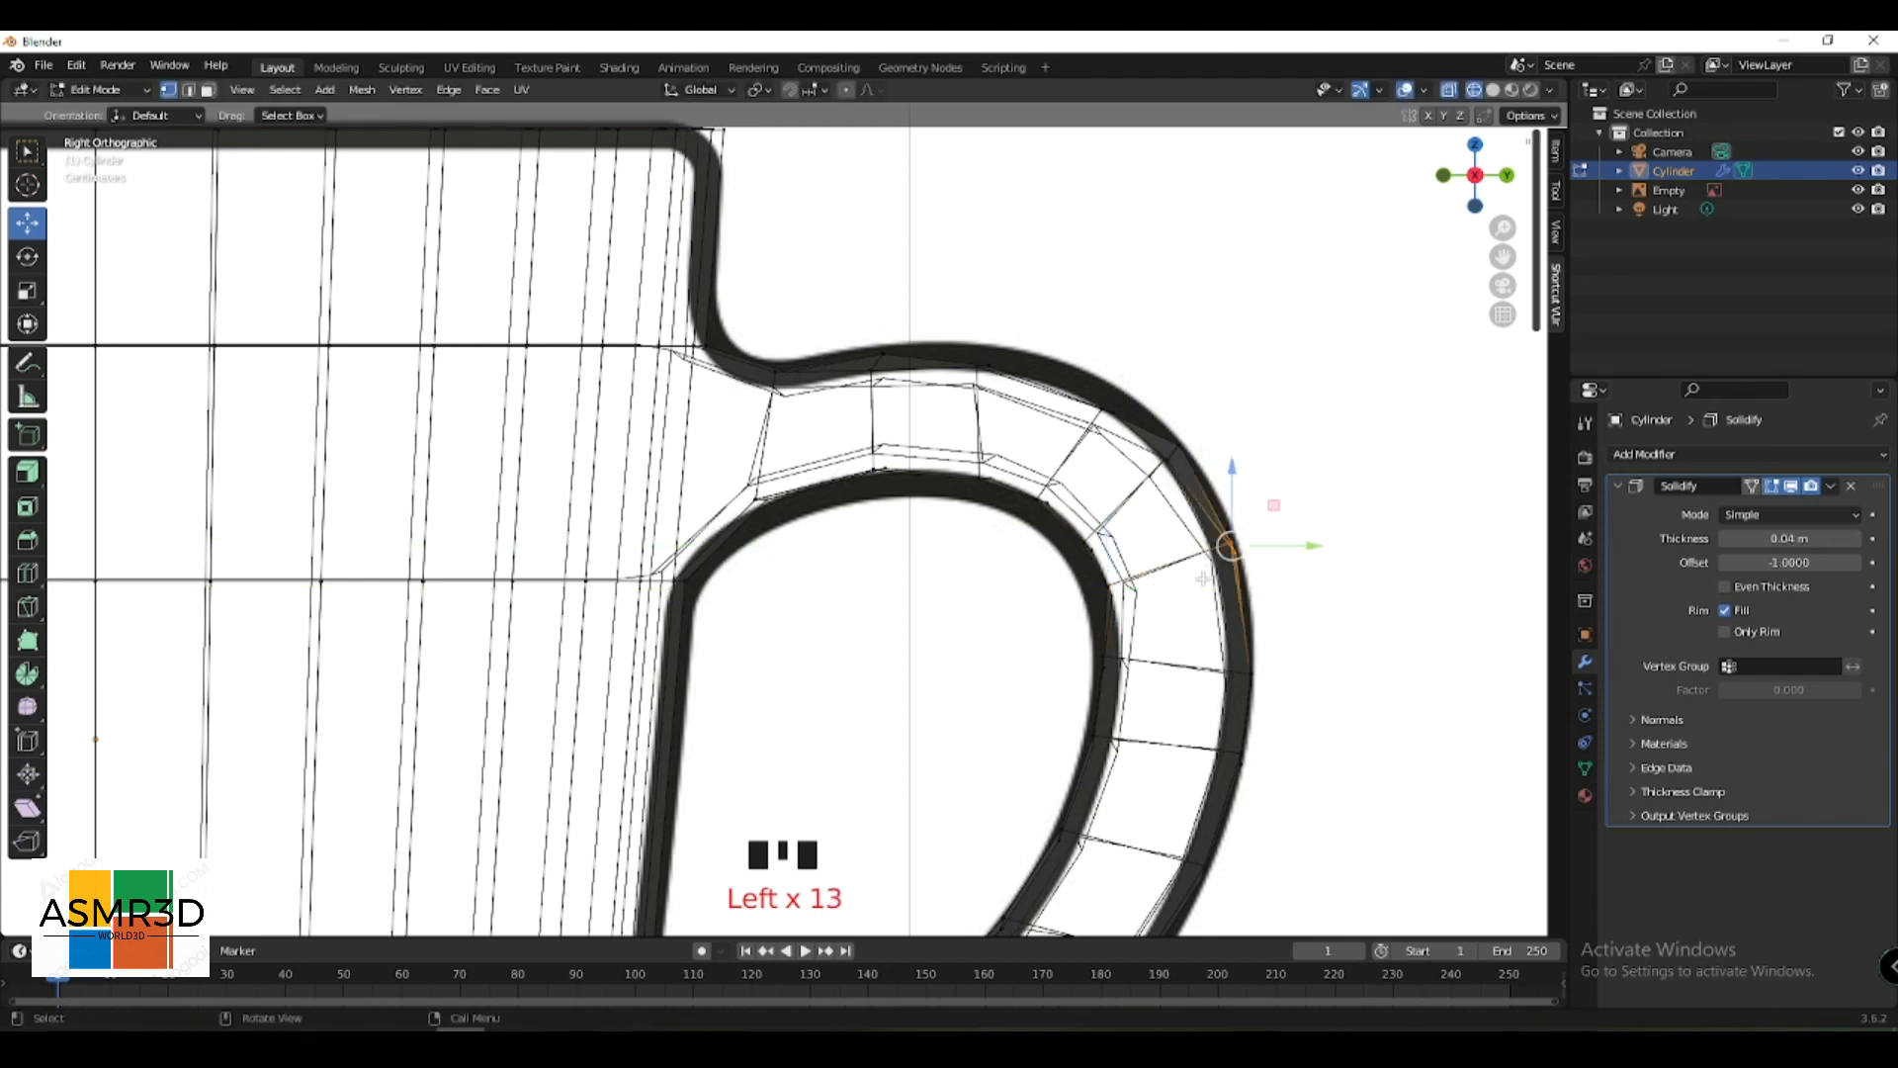
left_click_drag(1268, 549, 1253, 552)
- Shift the outer vertices inward and the inner vertices outward around the handle's widest point
middle_click_drag(1304, 637, 1279, 557, "shift")
left_click(1235, 605)
left_click_drag(1262, 597, 1239, 597)
left_click_drag(1048, 548, 1137, 578)
left_click(1069, 641)
left_click_drag(1106, 653, 1124, 653)
- Fit the inner-edge vertices along the handle's lower curve to the reference outline, working toward the lower cup joint
middle_click_drag(1121, 661, 1059, 563, "shift")
left_click_drag(957, 625, 1051, 655)
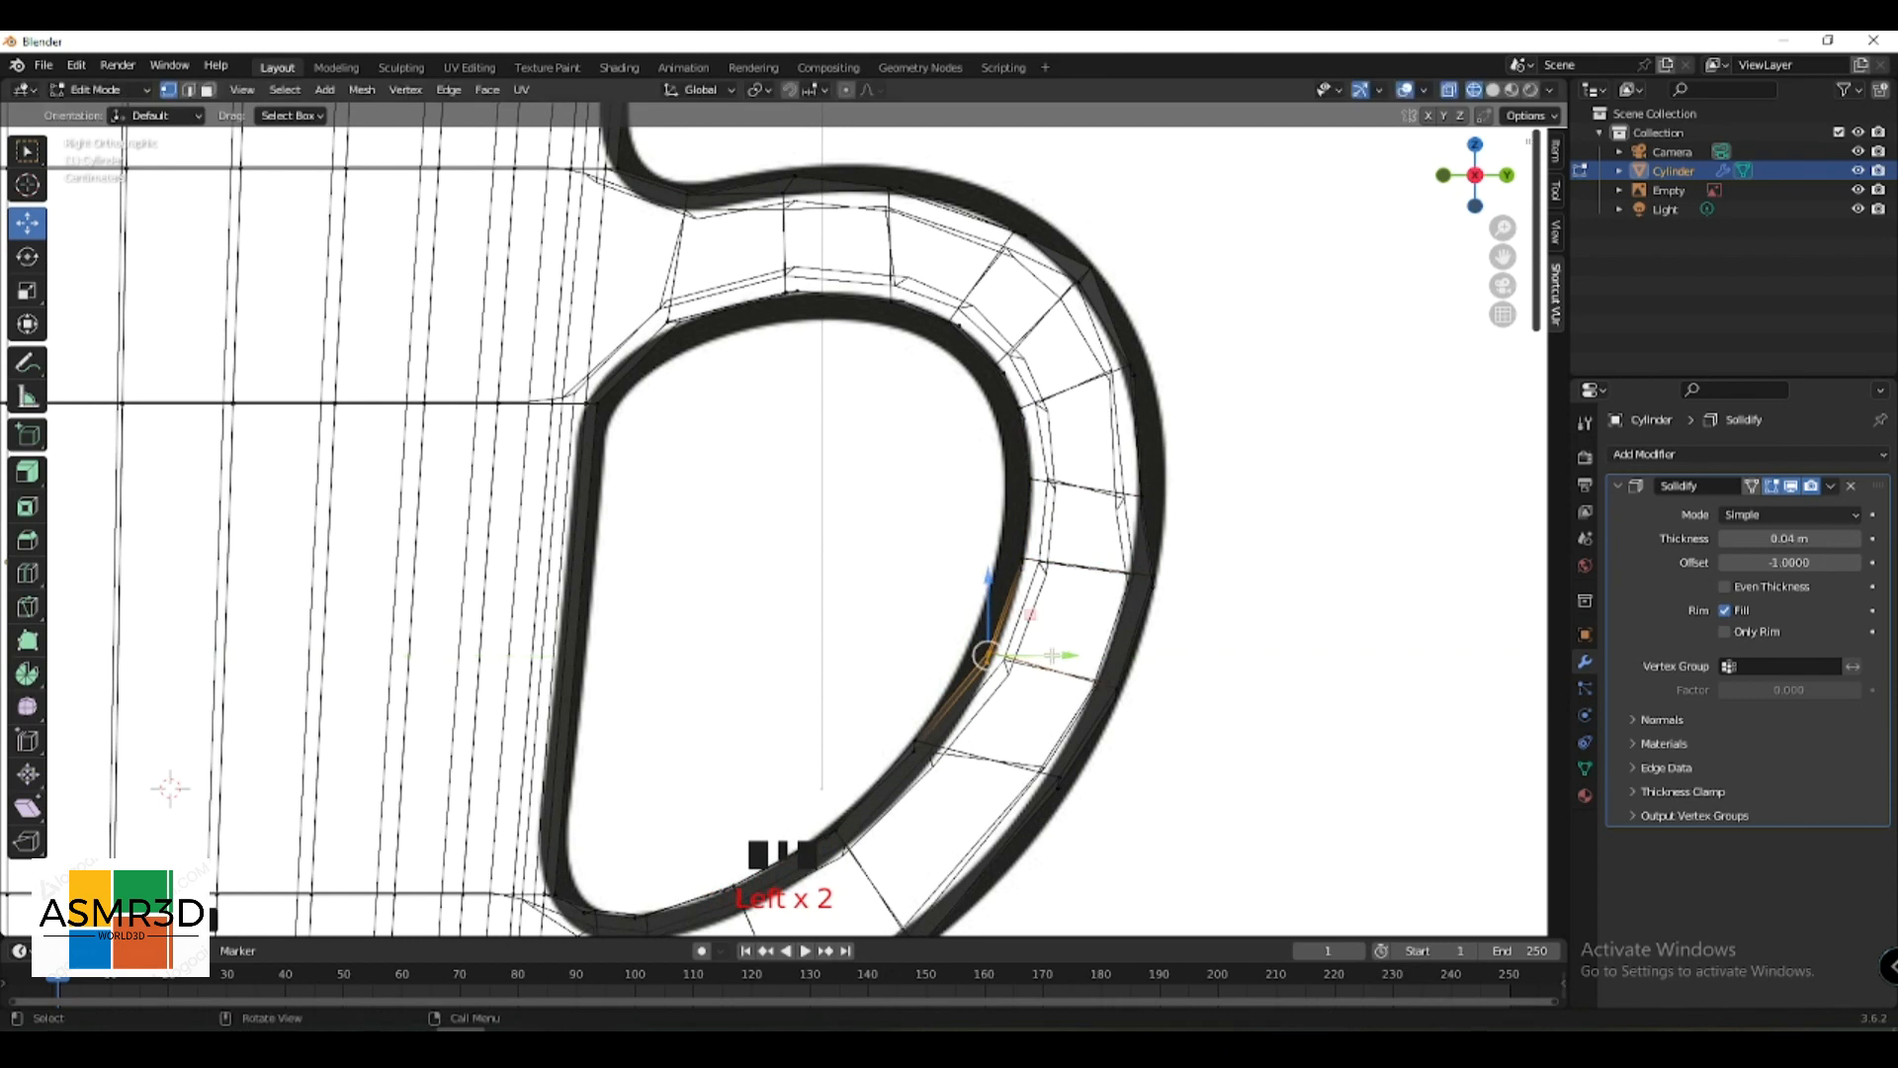
left_click_drag(880, 712, 930, 741)
middle_click_drag(928, 757, 926, 563, "shift")
left_click_drag(813, 621, 606, 700)
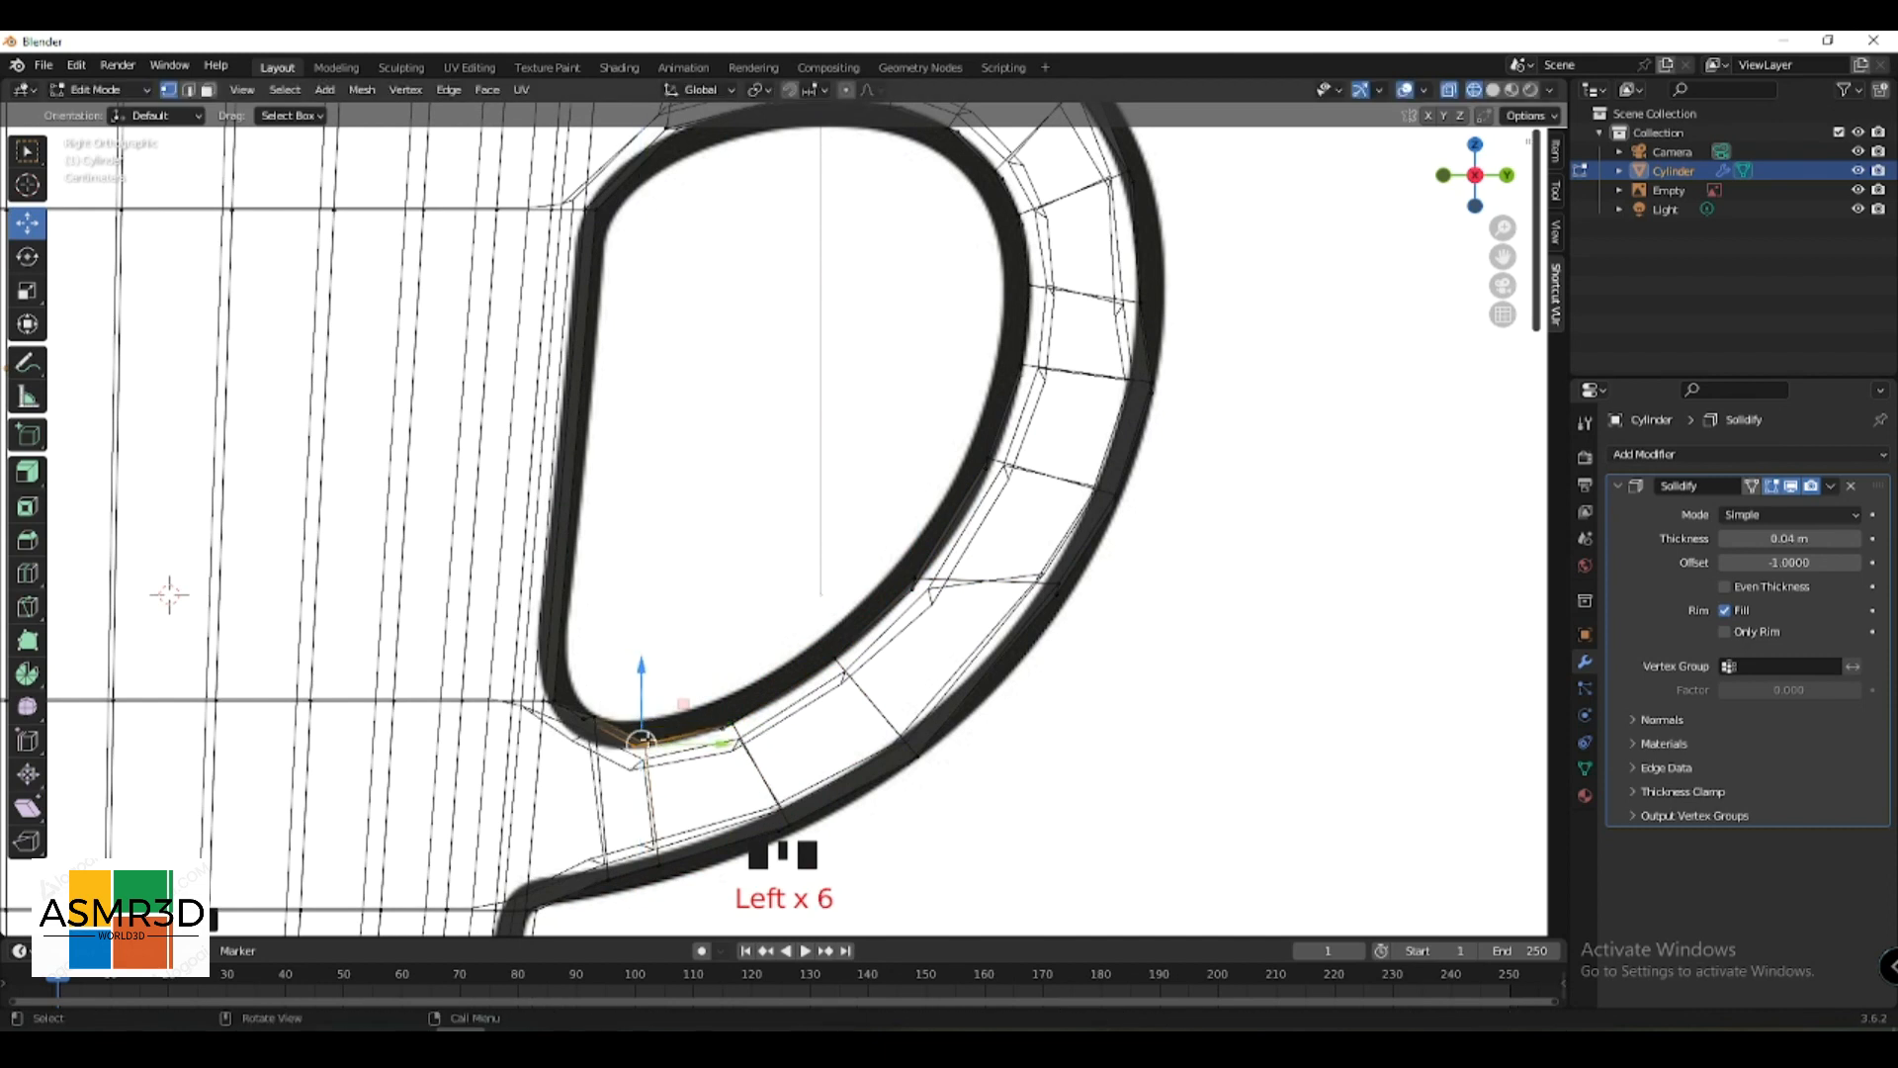
- Fit the outer-edge vertices near the handle's lower cup joint to the reference outline
left_click(642, 876)
left_click_drag(655, 867, 600, 833)
left_click(604, 879)
left_click(788, 826)
left_click_drag(786, 784, 786, 767)
- Move the outer-edge vertices along the handle's lower curve to follow the reference outline
left_click(916, 756)
left_click_drag(912, 724, 908, 698)
left_click(1078, 606)
left_click_drag(1128, 588, 1114, 587)
left_click(1112, 497)
left_click_drag(1151, 496, 1139, 497)
- Adjust the outer vertices around the handle's widest point and upper bend to match the reference curve
middle_click_drag(1223, 347, 1164, 470, "shift")
left_click(1108, 531)
left_click_drag(1163, 509, 1142, 461)
left_click_drag(1083, 293, 1040, 344)
scroll(1038, 451, "down", 5)
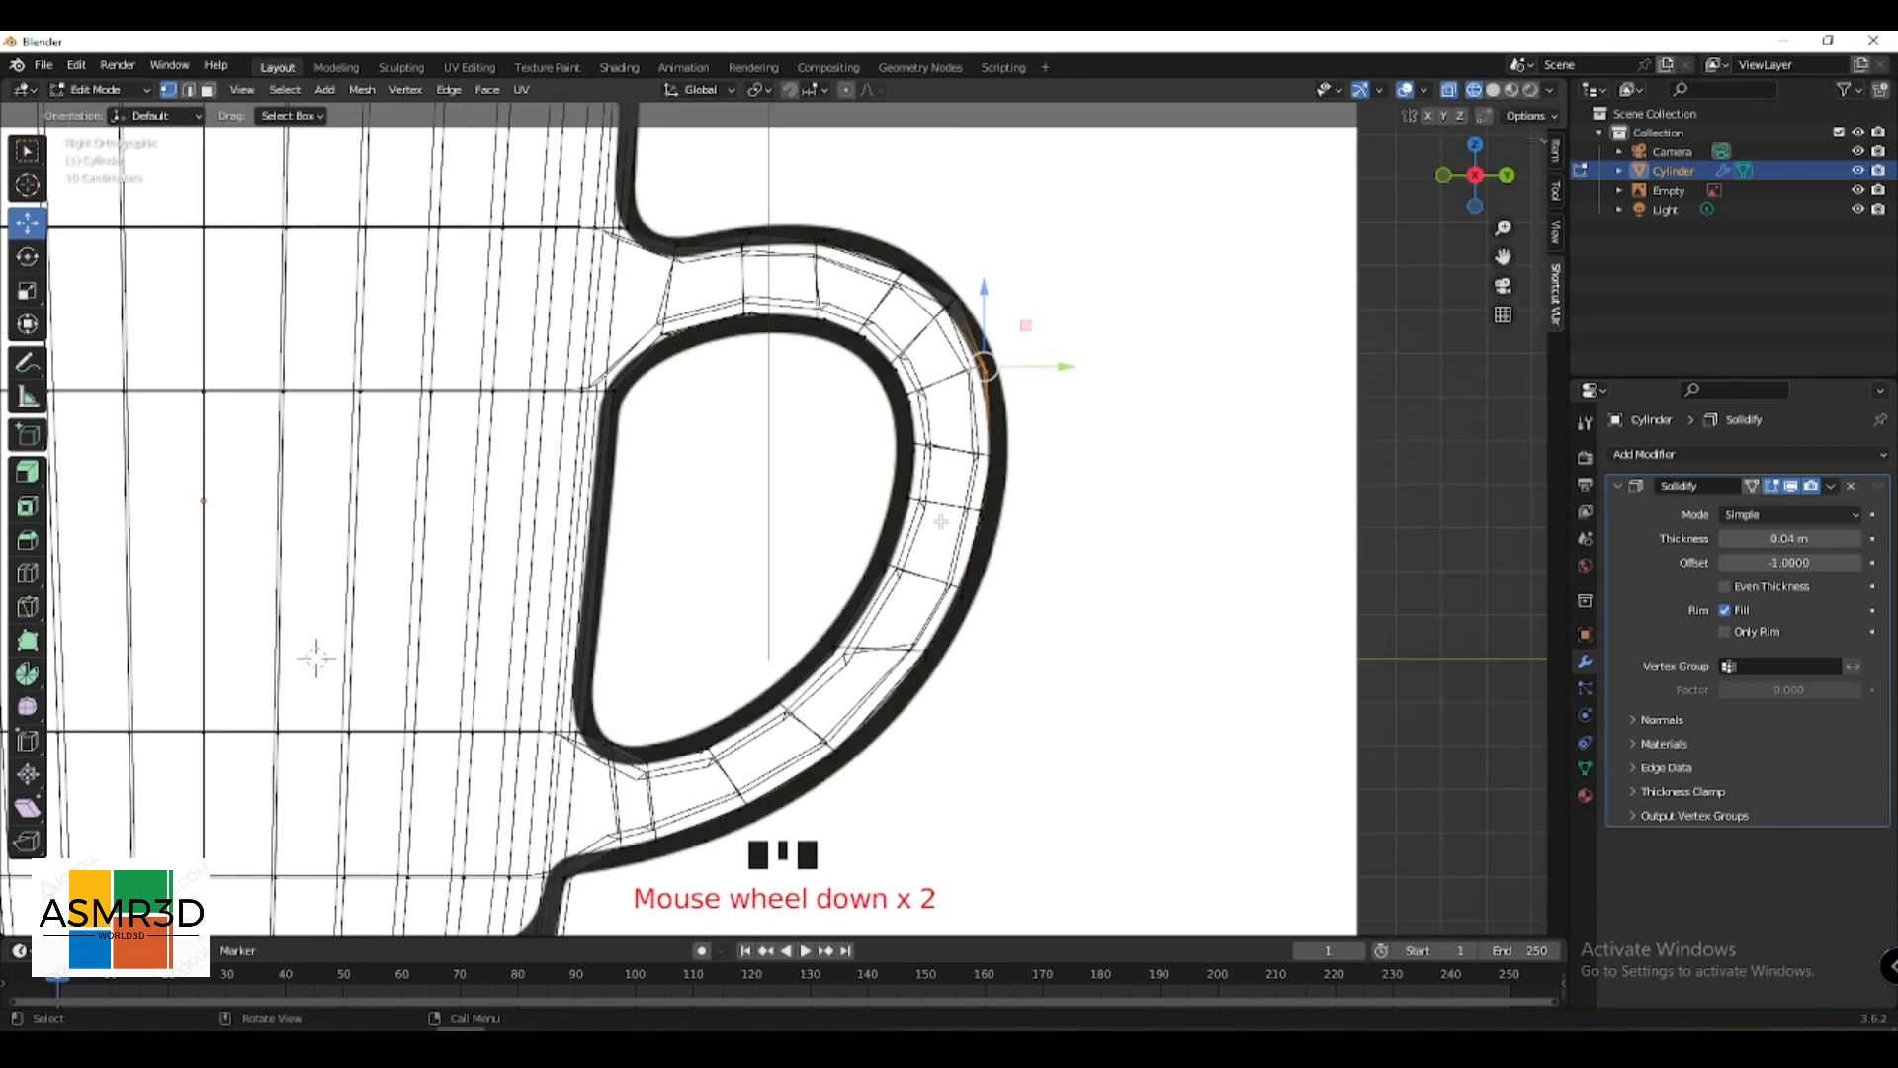
- Return to solid shading and Object Mode and apply the Solidify modifier to the mug
key("z")
left_click(1076, 549)
scroll(996, 583, "down", 1)
middle_click_drag(997, 584, 938, 662)
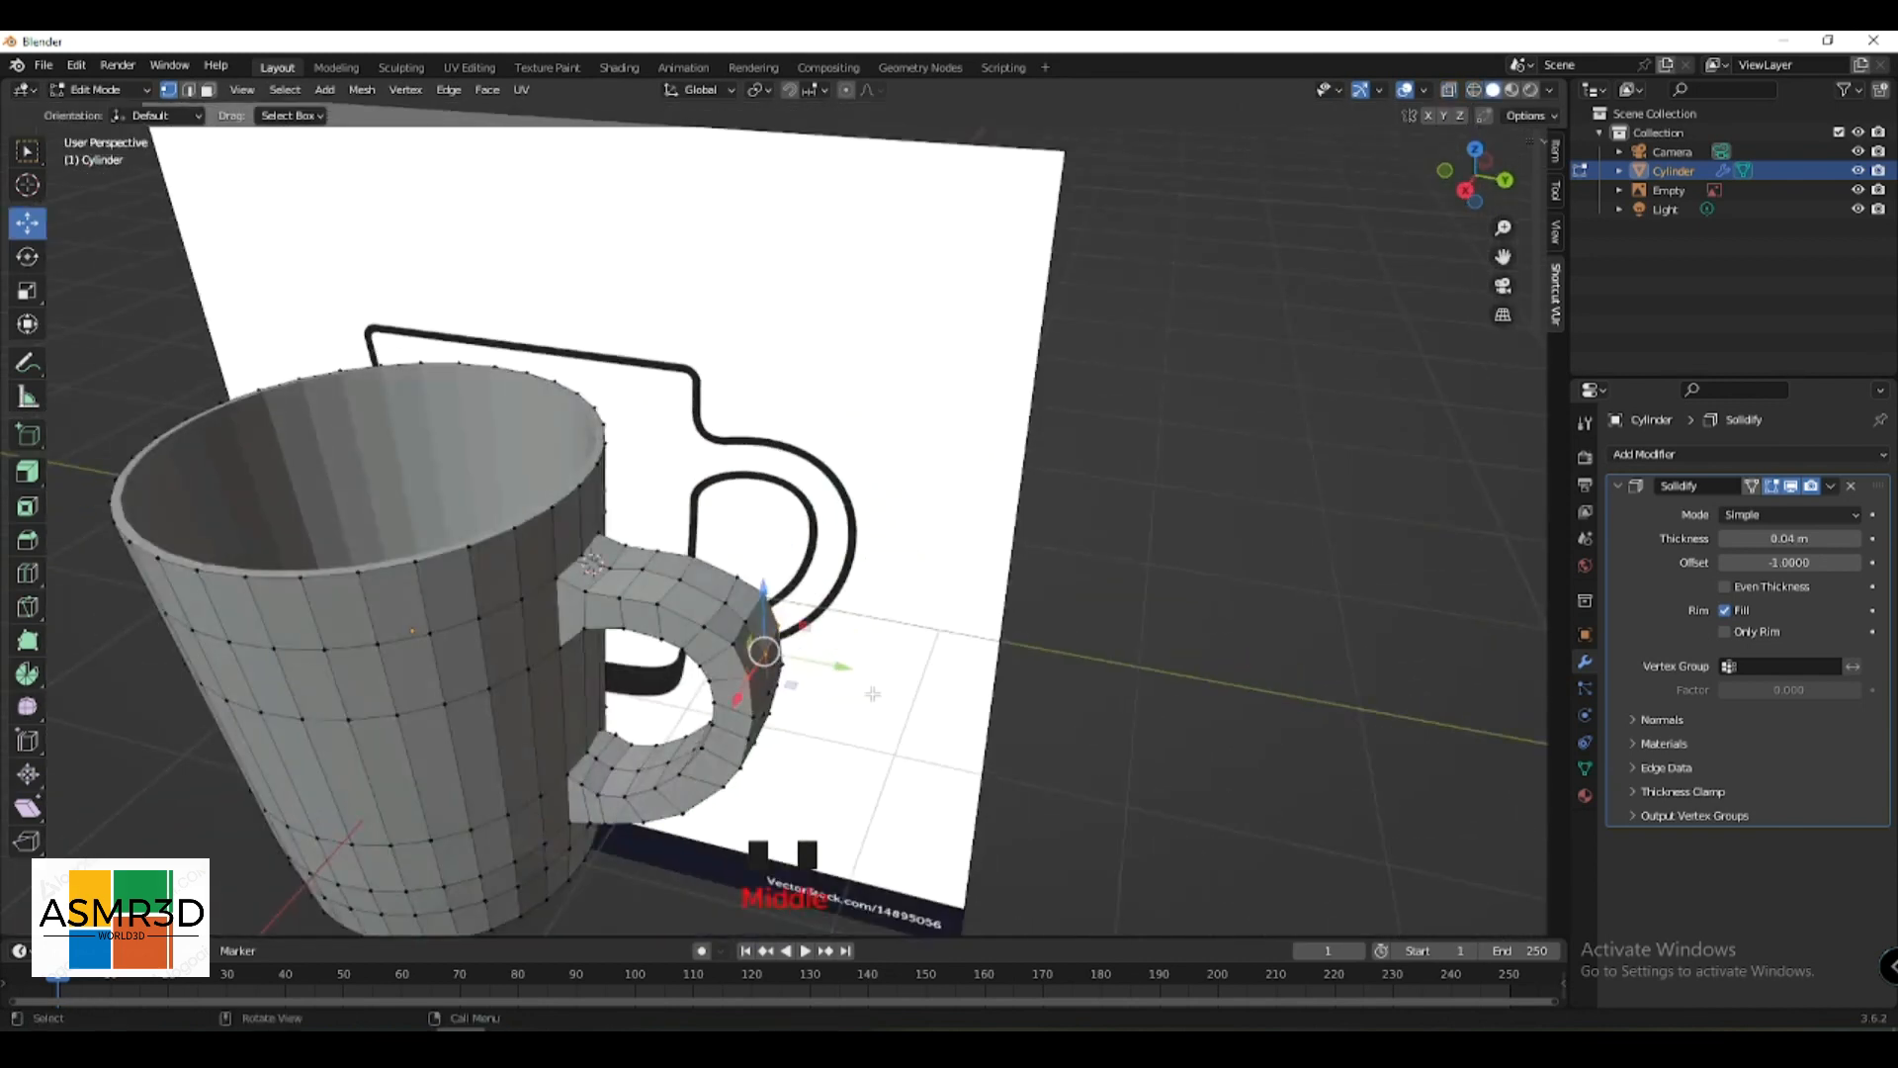
scroll(873, 694, "down", 1)
middle_click_drag(1310, 680, 1347, 672)
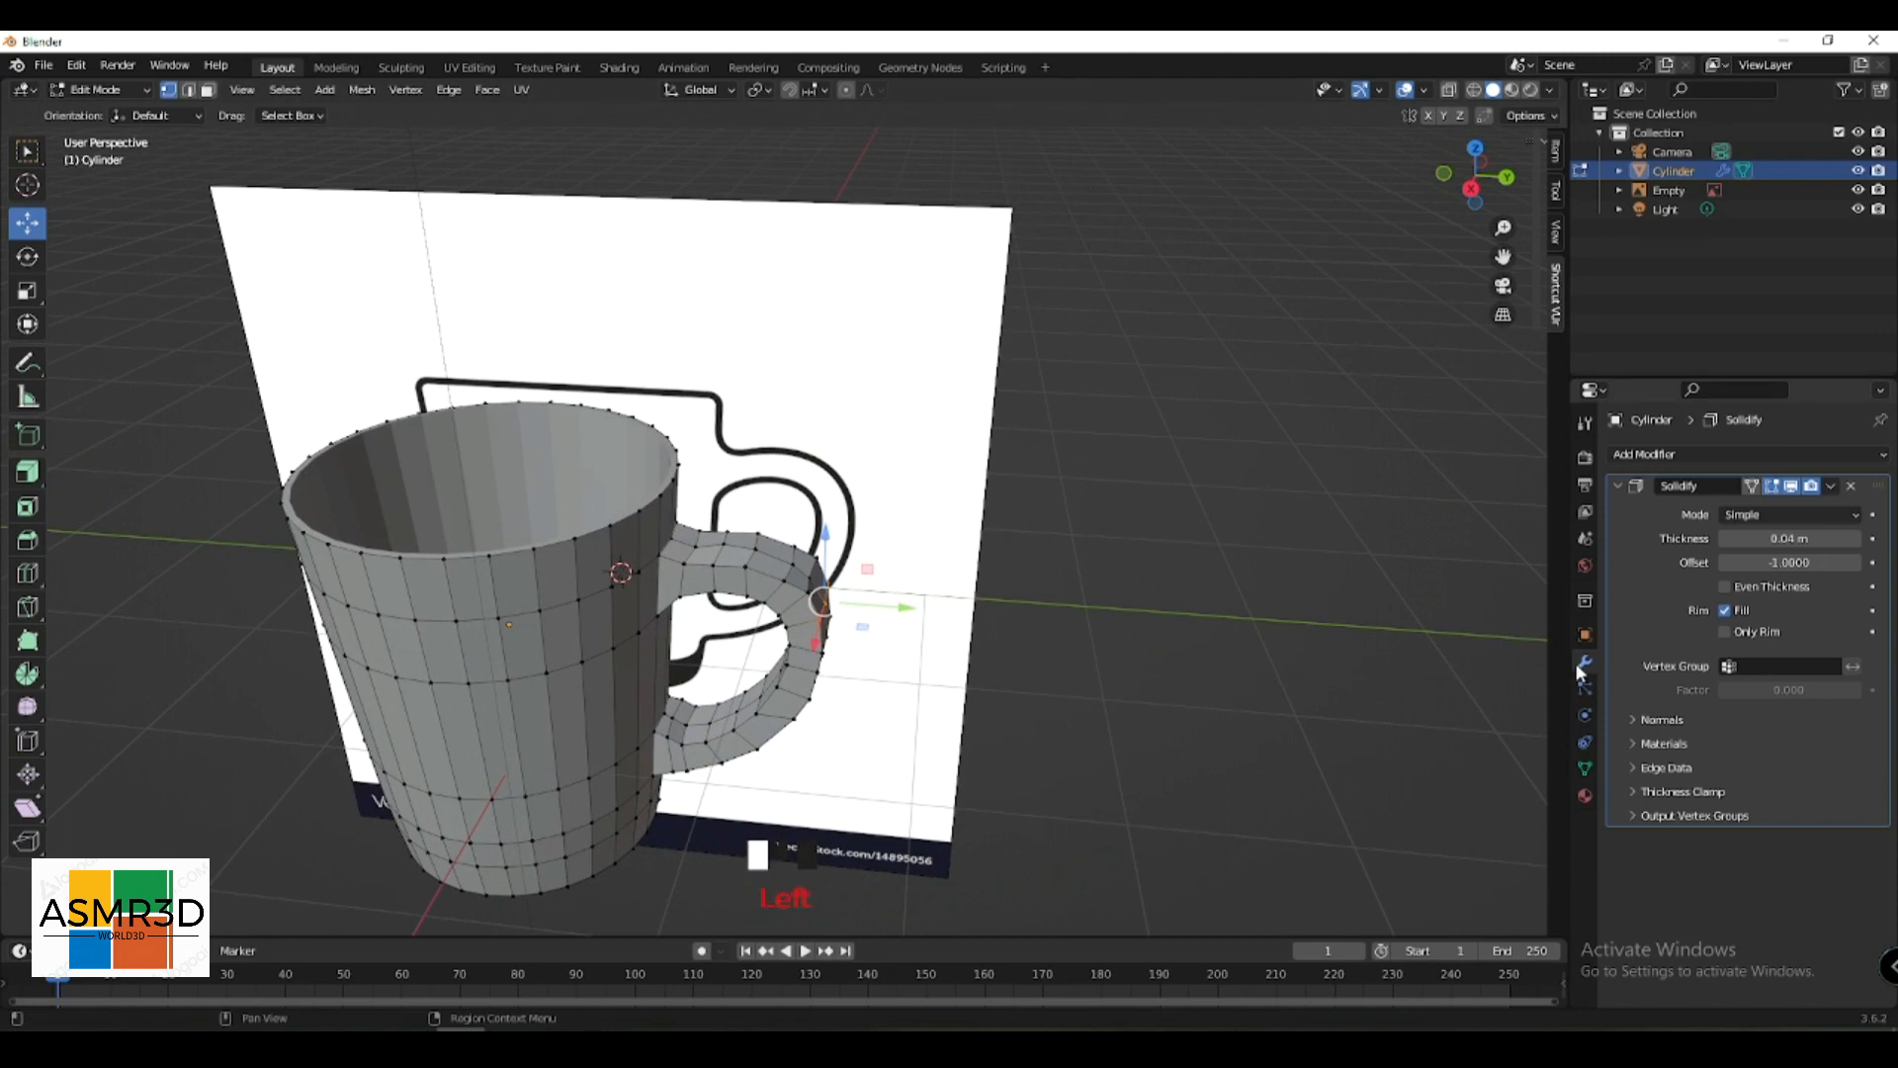
left_click(1831, 486)
key("Tab")
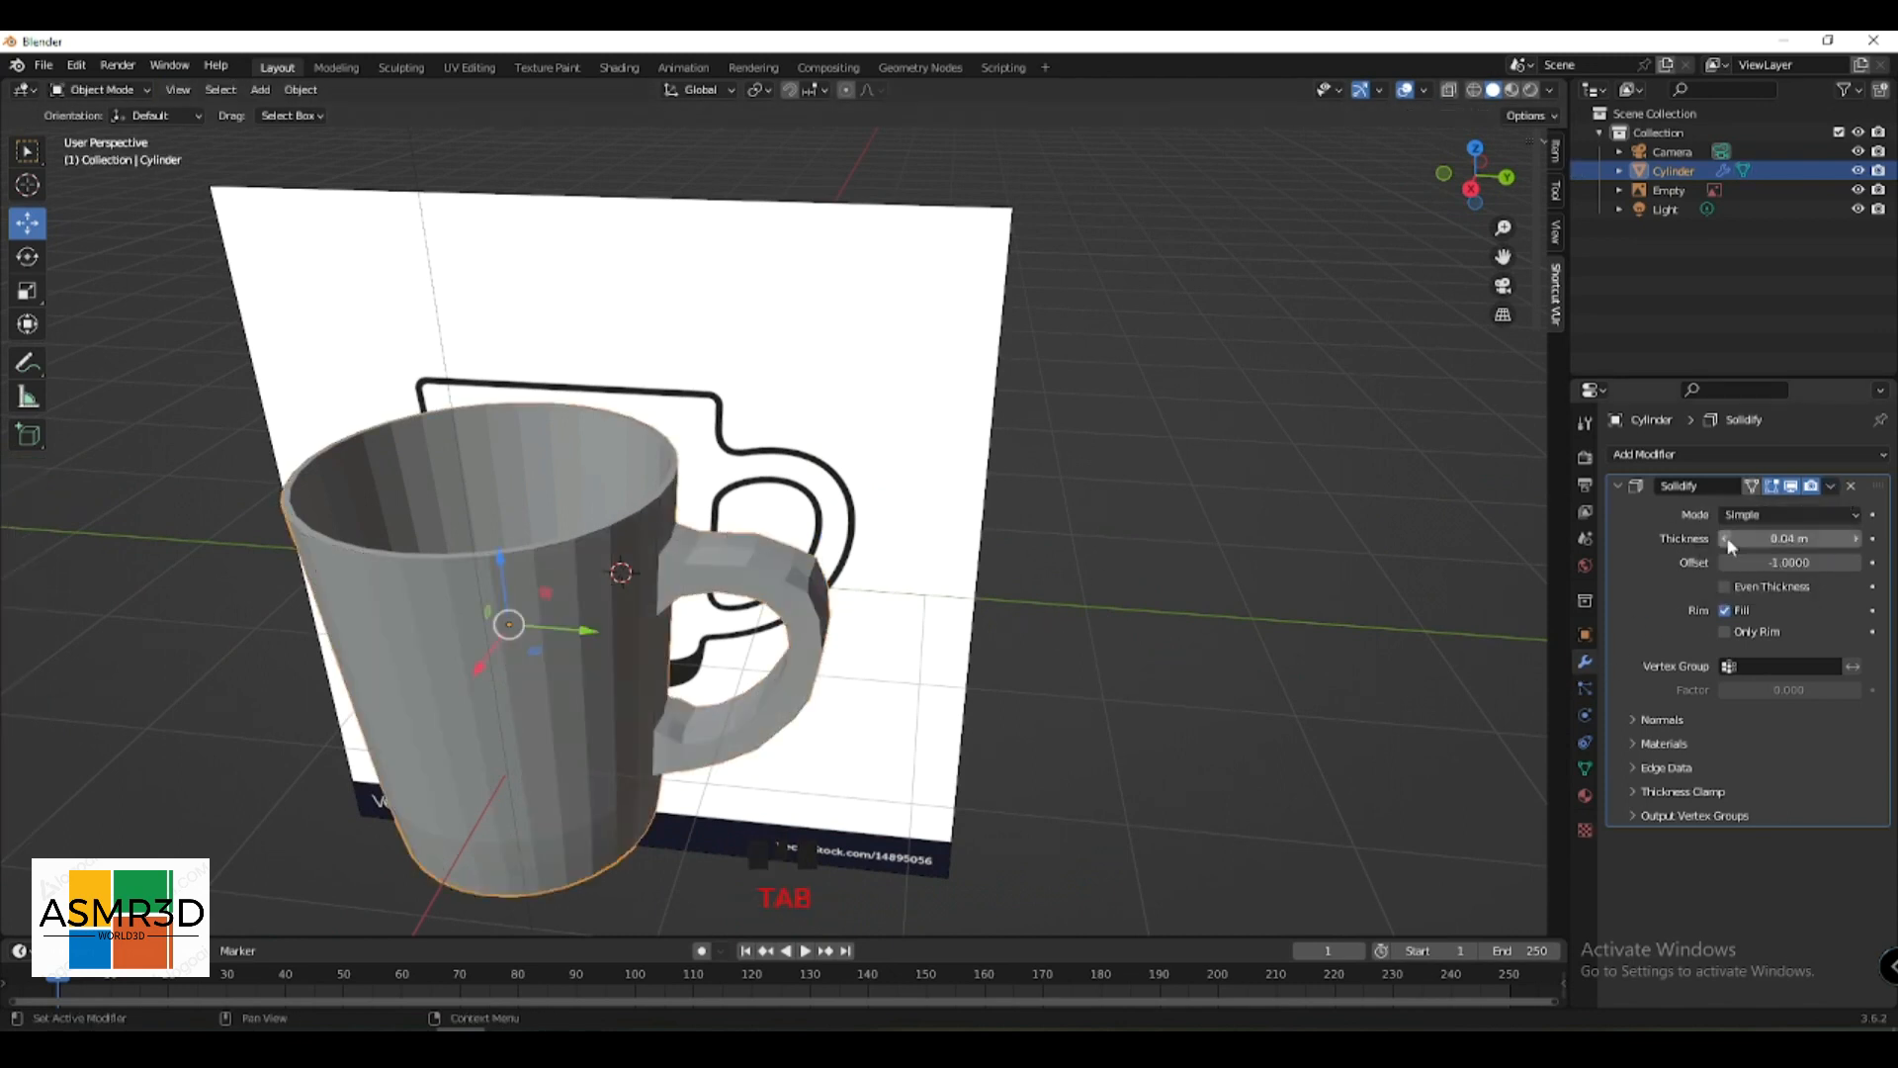
left_click(1831, 486)
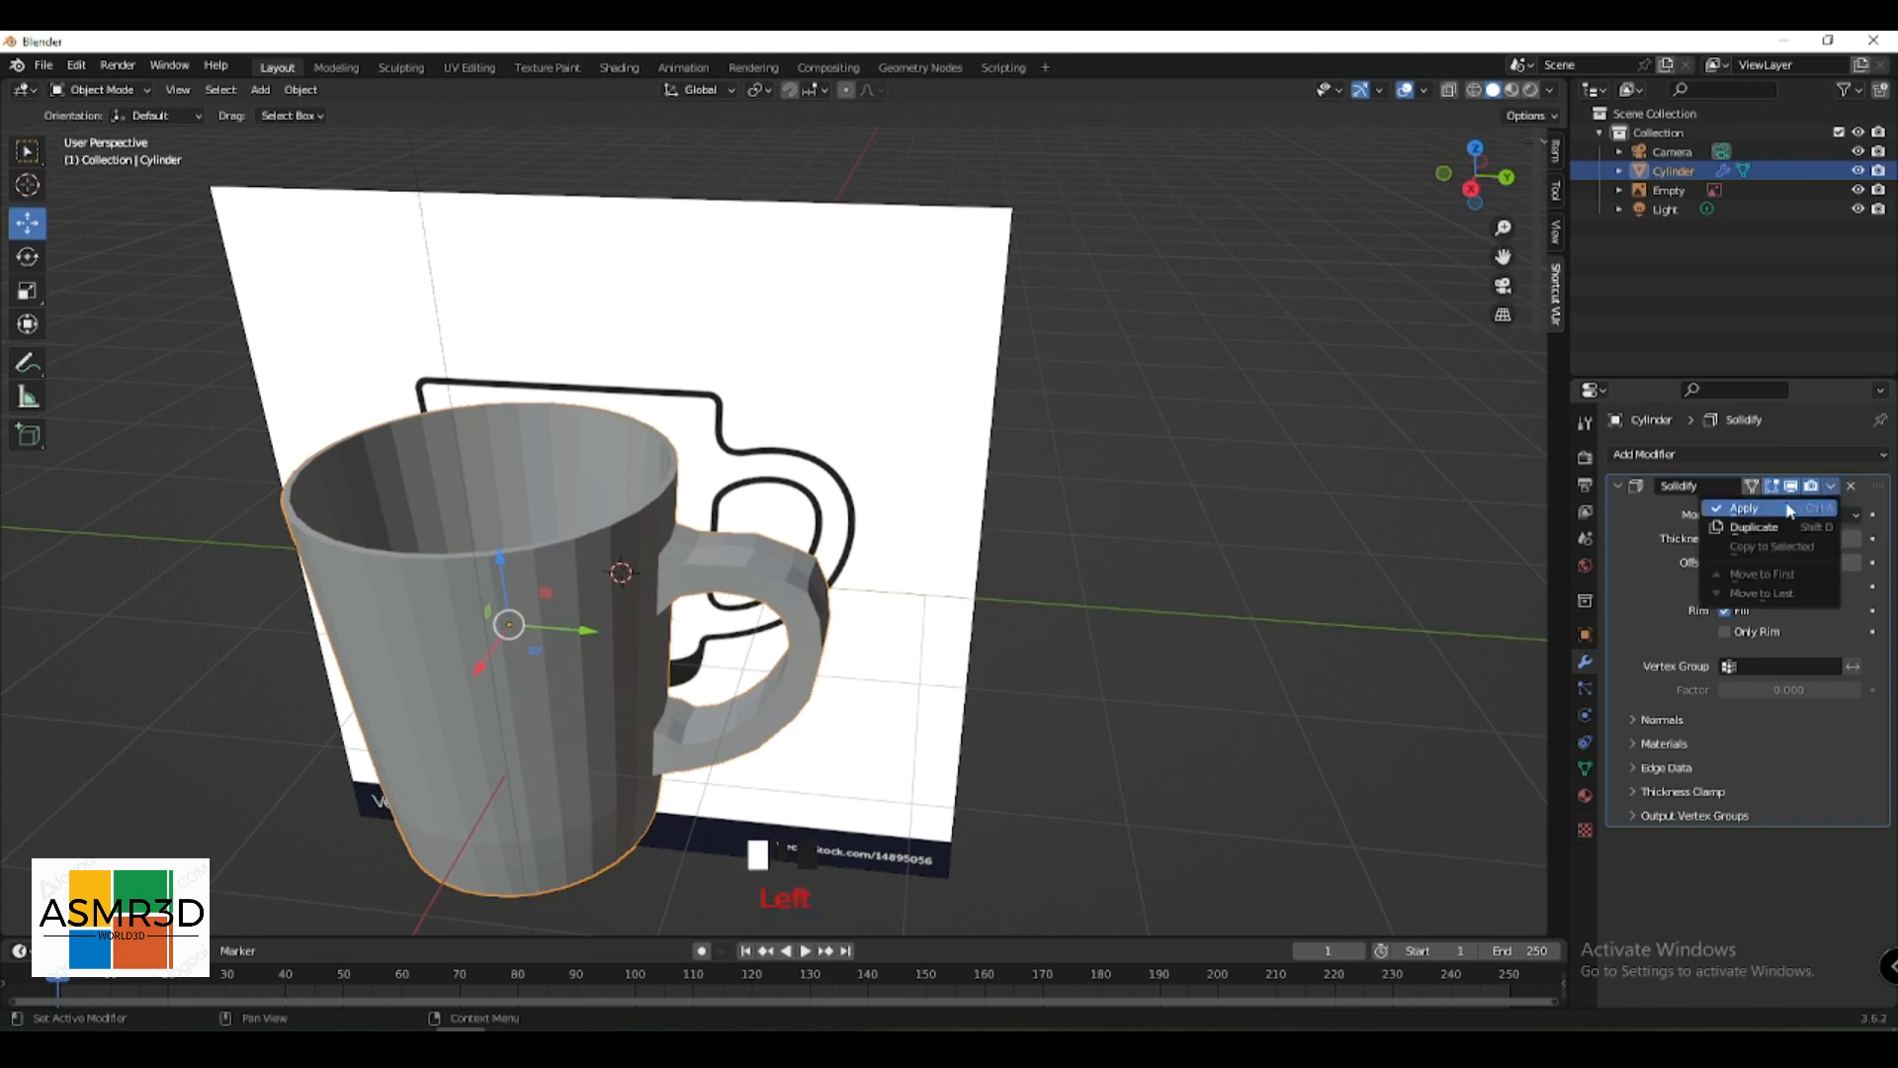
left_click(1788, 508)
- Add a Subdivision Surface modifier to the mug with a viewport level of 2
left_click(1675, 454)
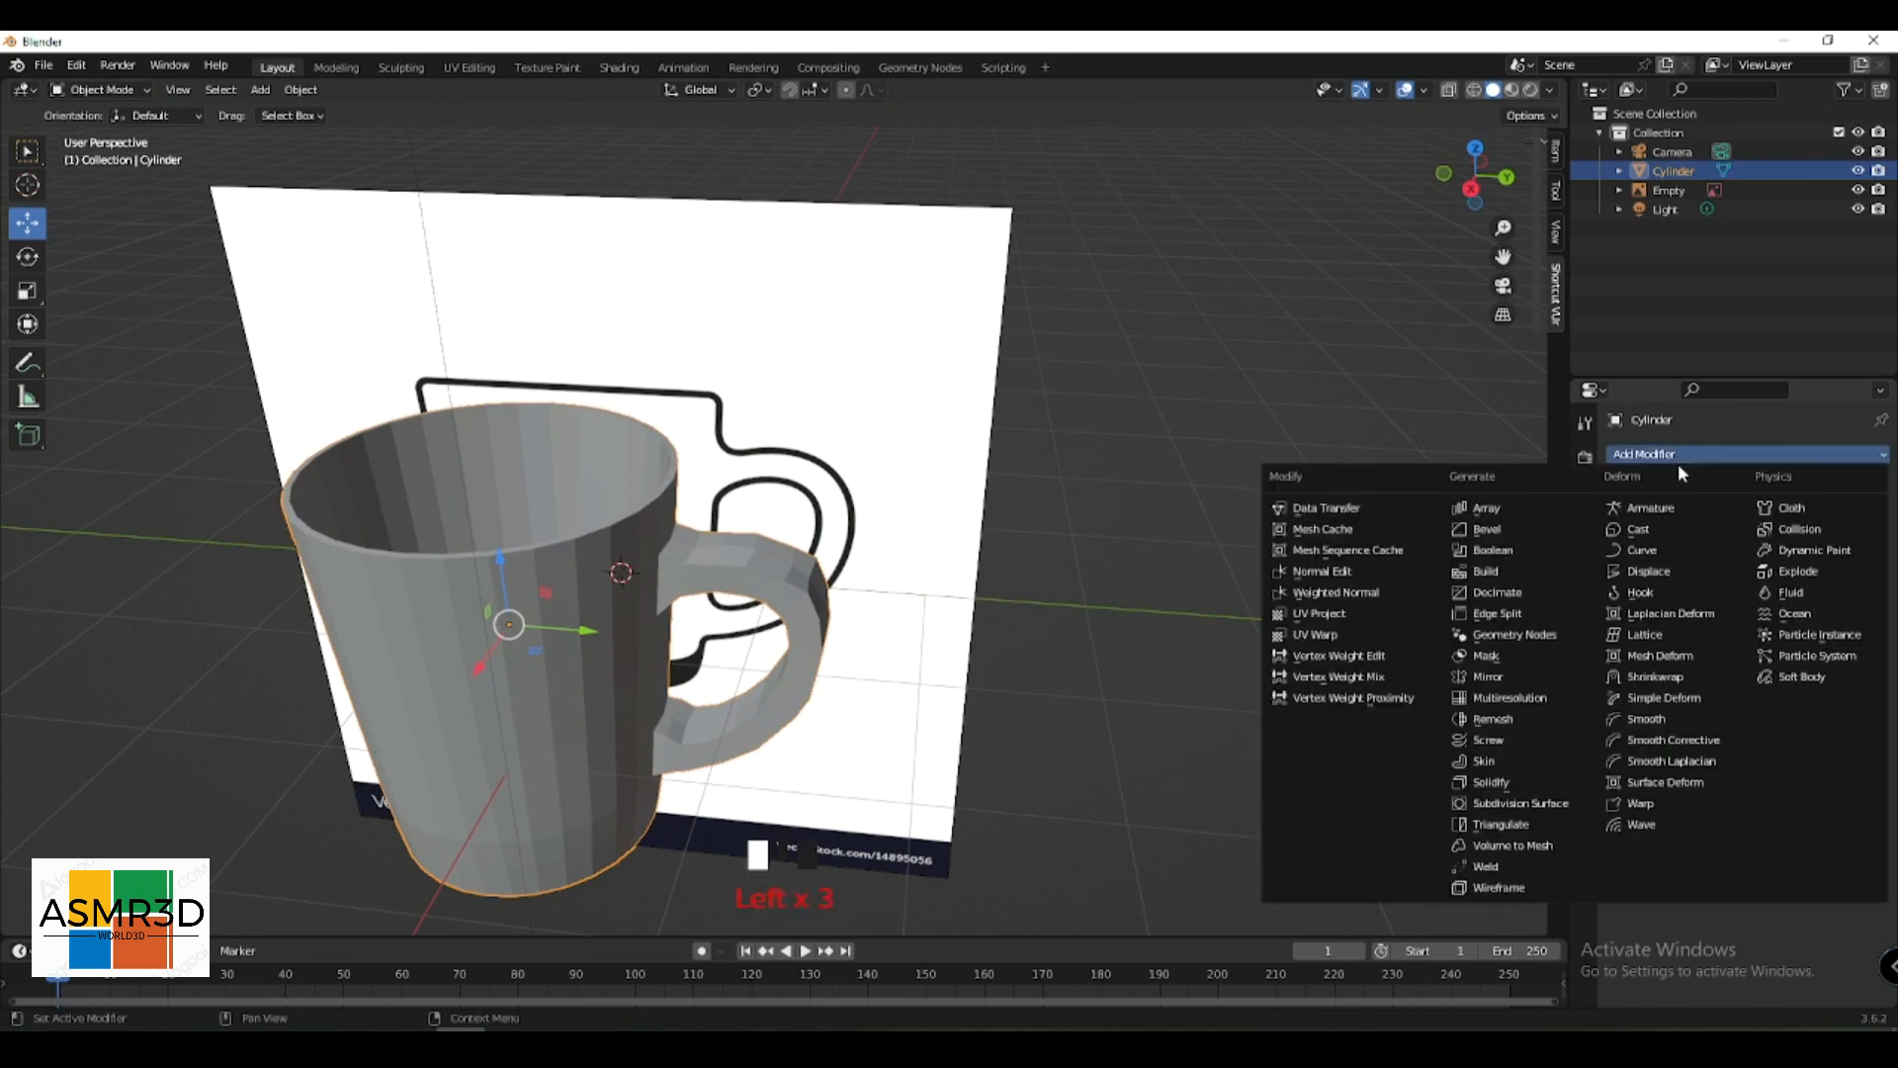
left_click(1523, 802)
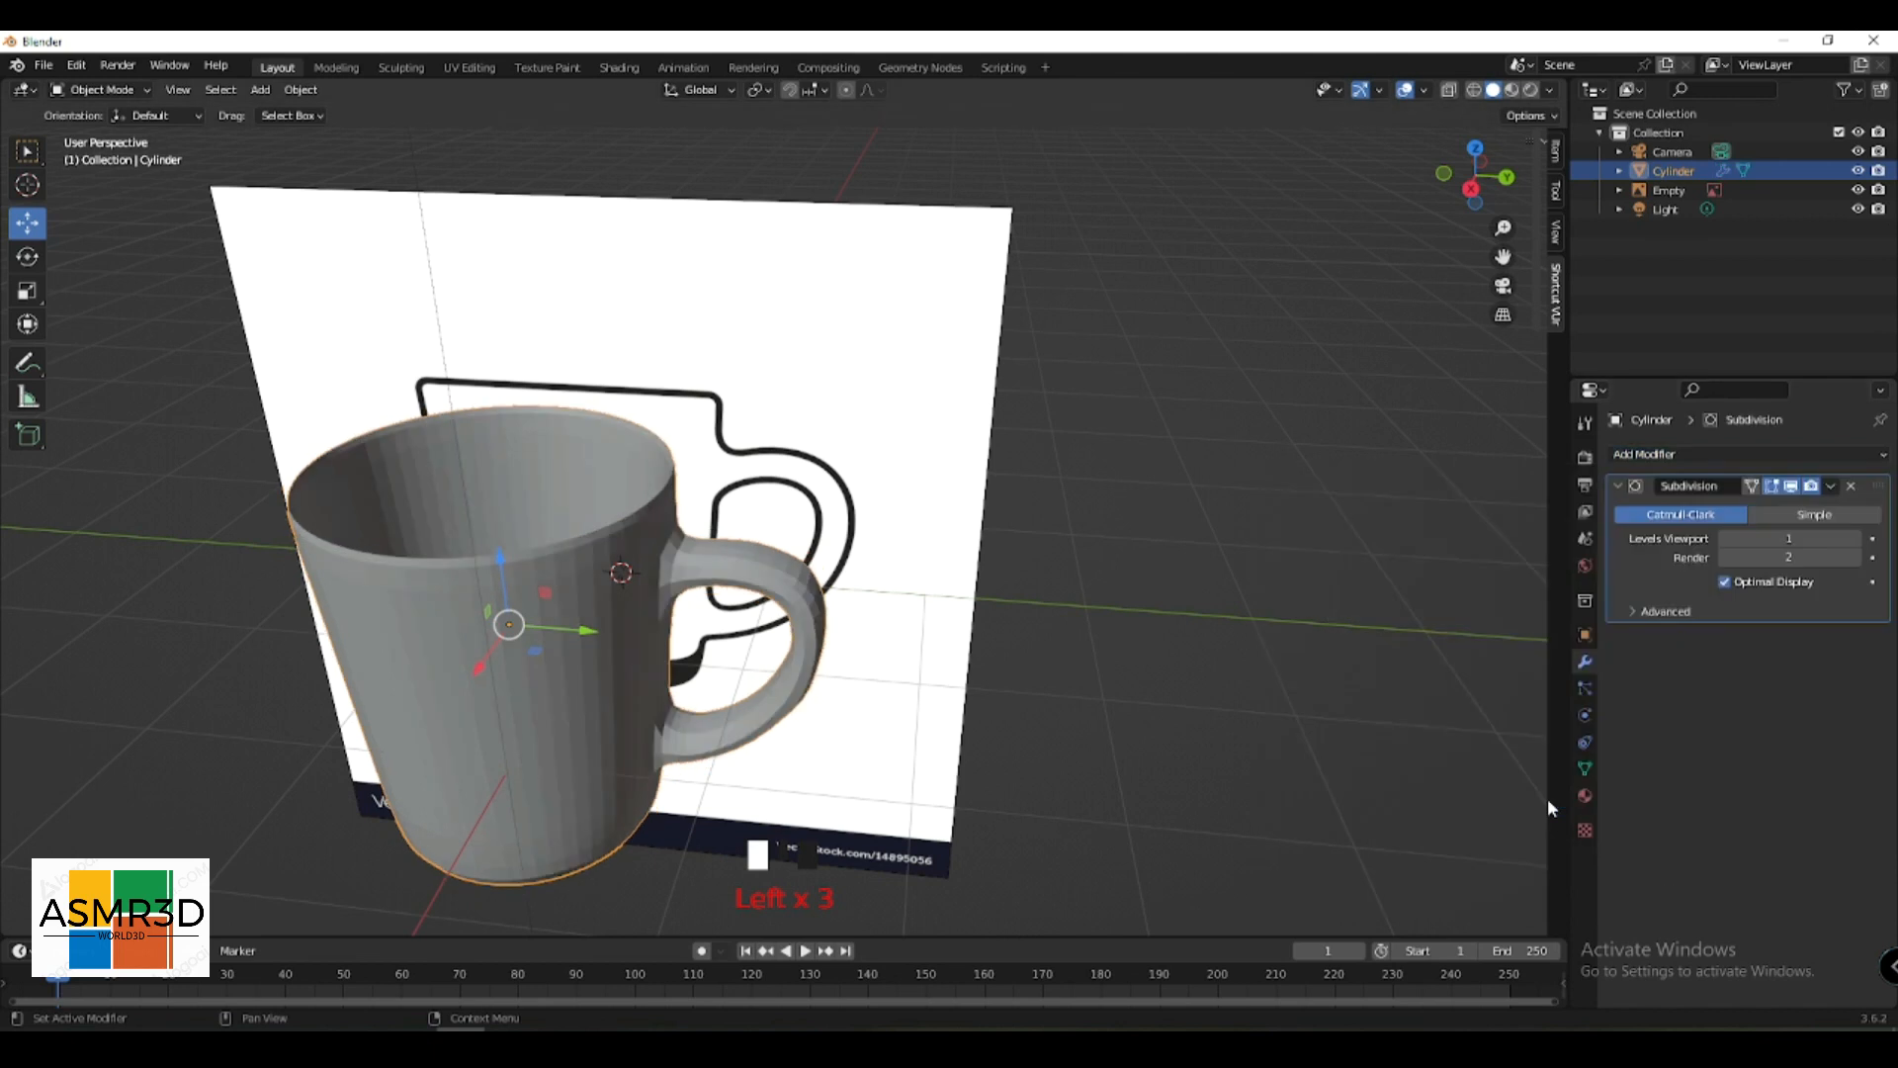
left_click(1855, 543)
scroll(988, 633, "down", 4)
middle_click_drag(880, 660, 734, 534)
- Add a horizontal loop cut close to the cup's base to tighten its bottom edge
key("Tab")
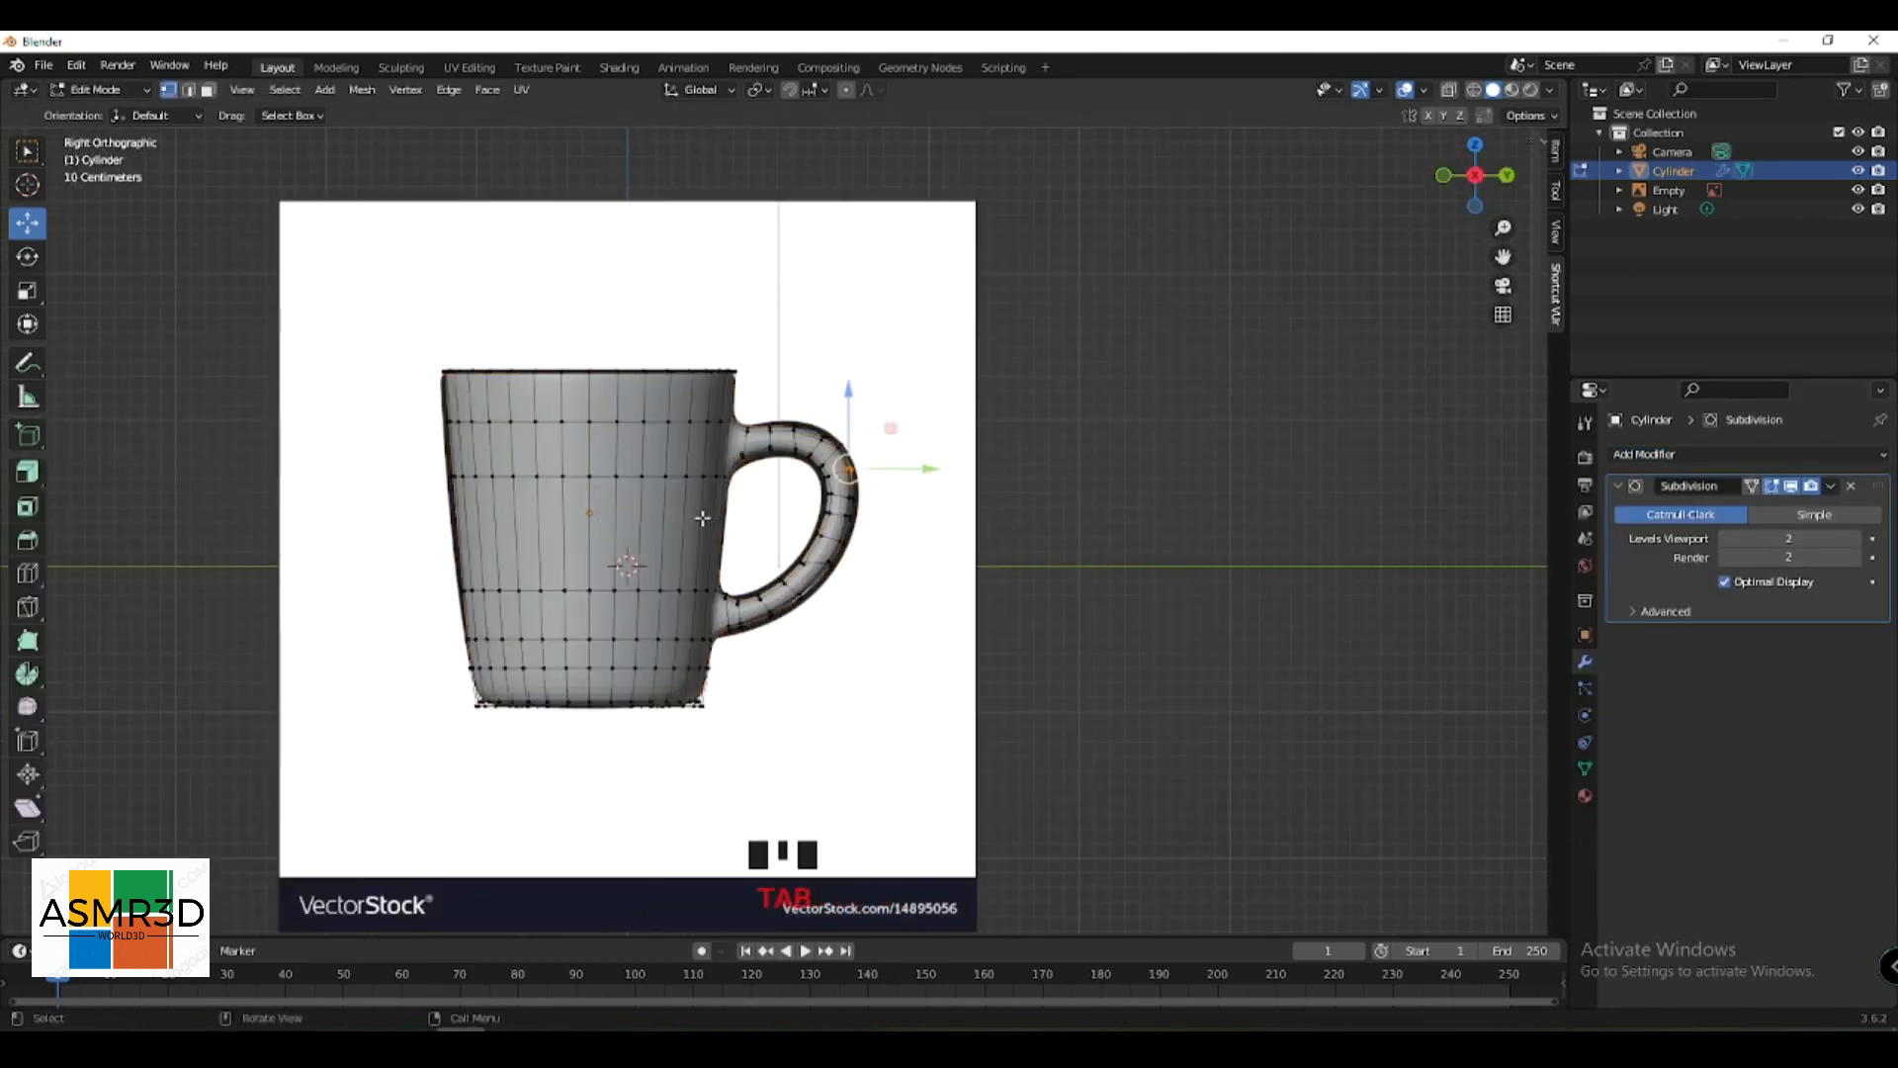
scroll(703, 519, "up", 3)
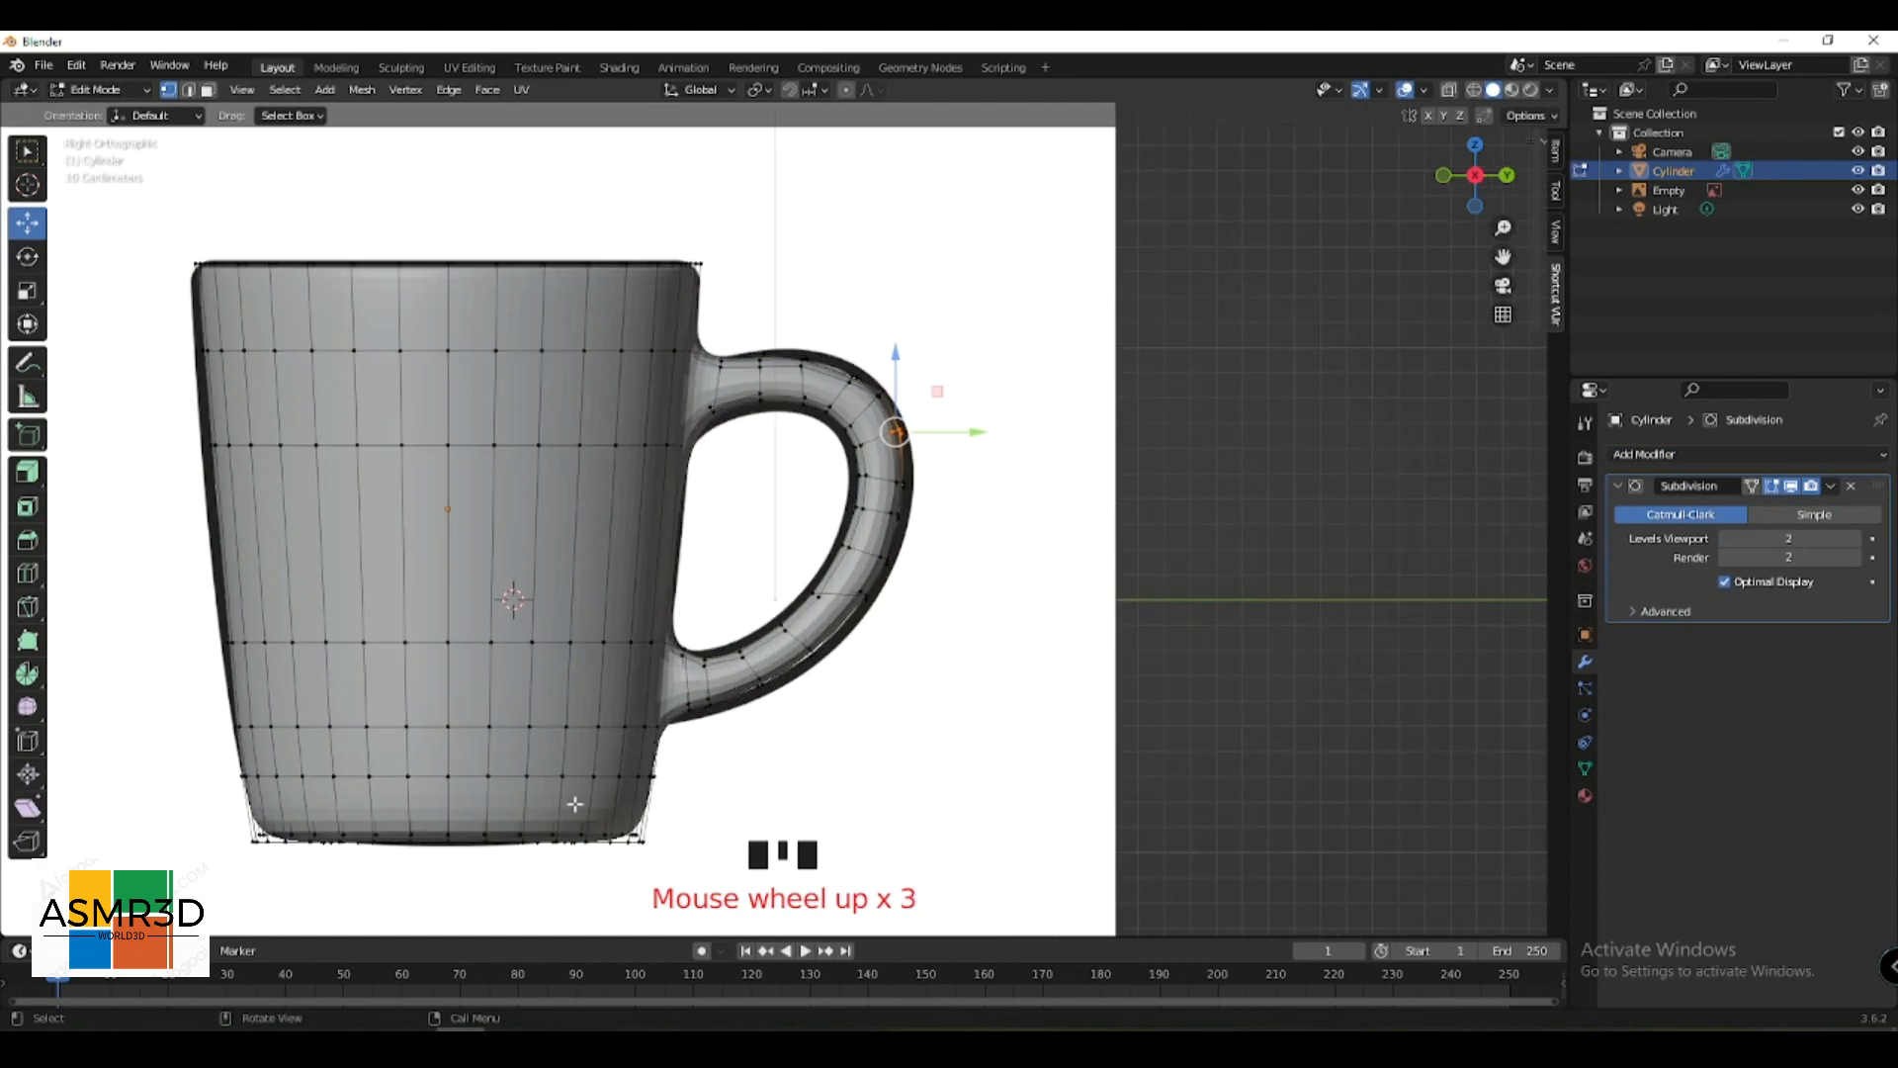
key("ctrl+r")
left_click(568, 809)
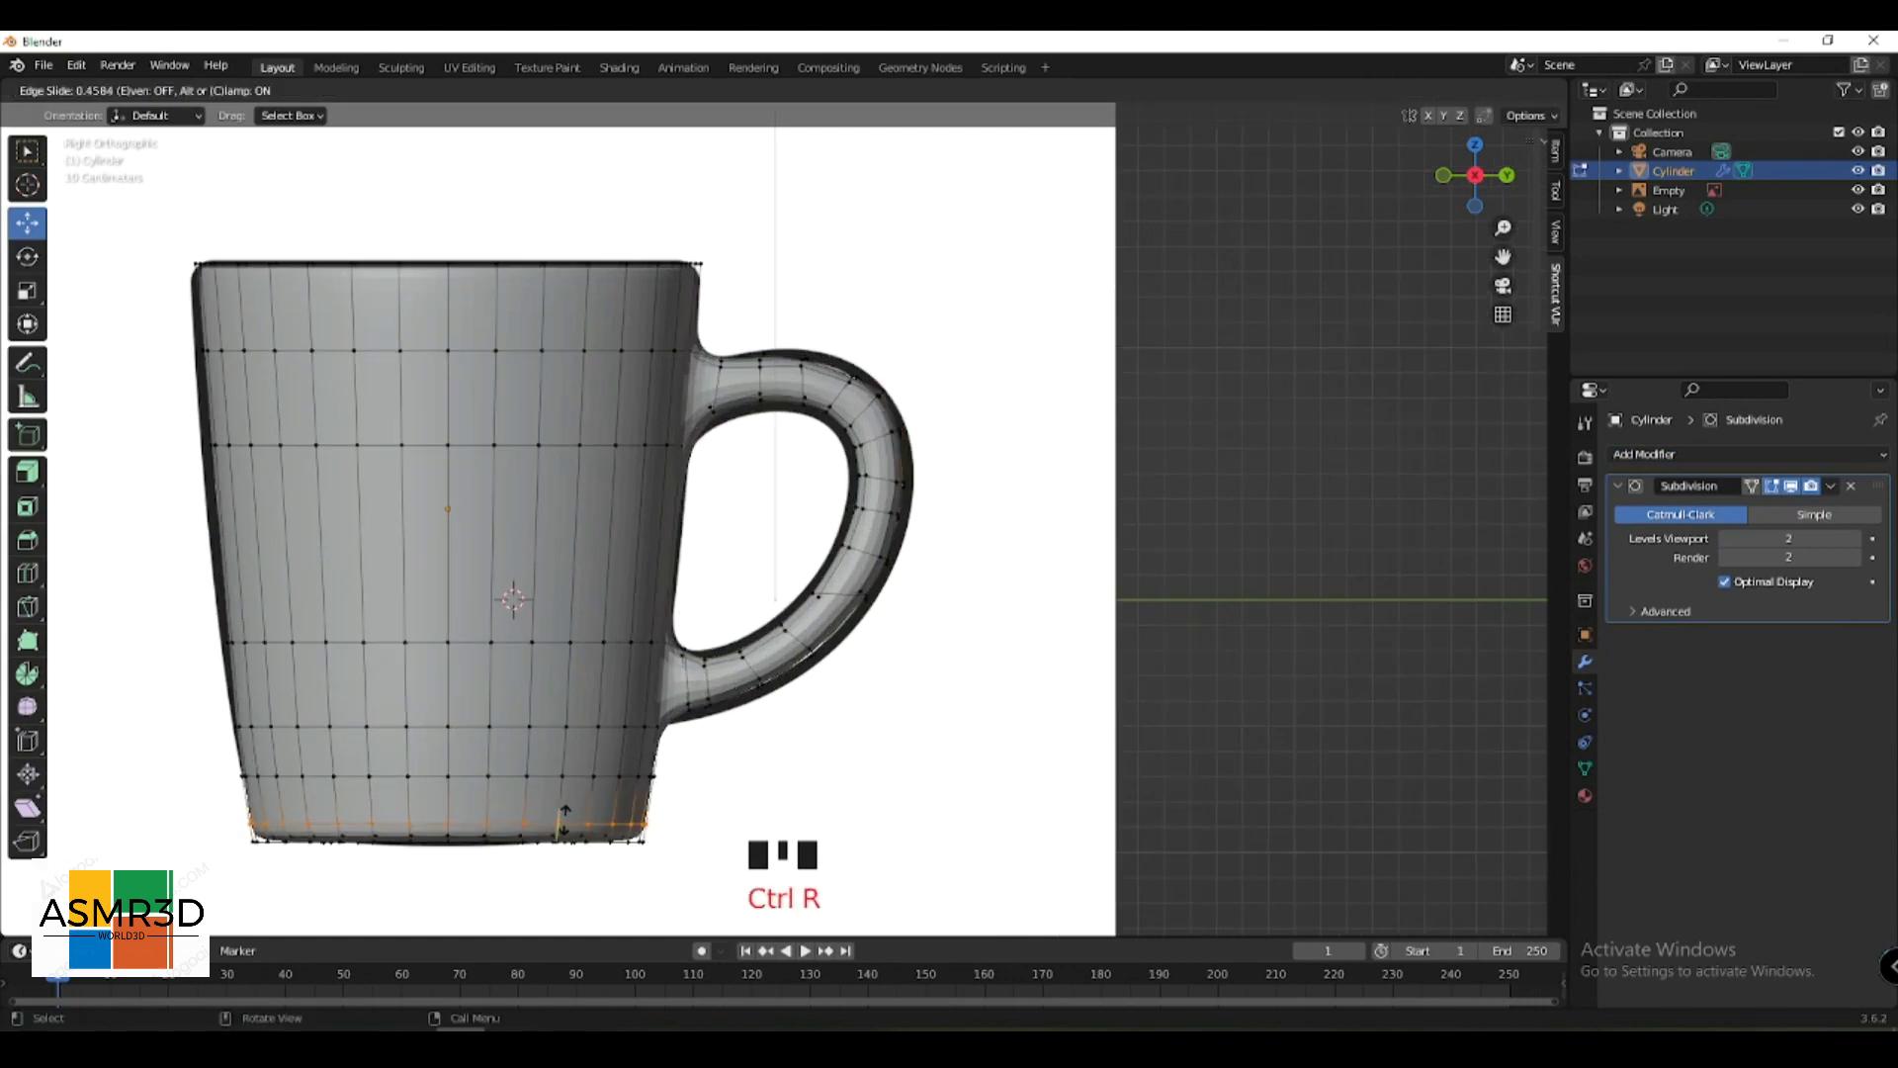
left_click(566, 810)
- Add loop cuts around the handle's lower and upper ends, slid against the cup wall
key("ctrl+r")
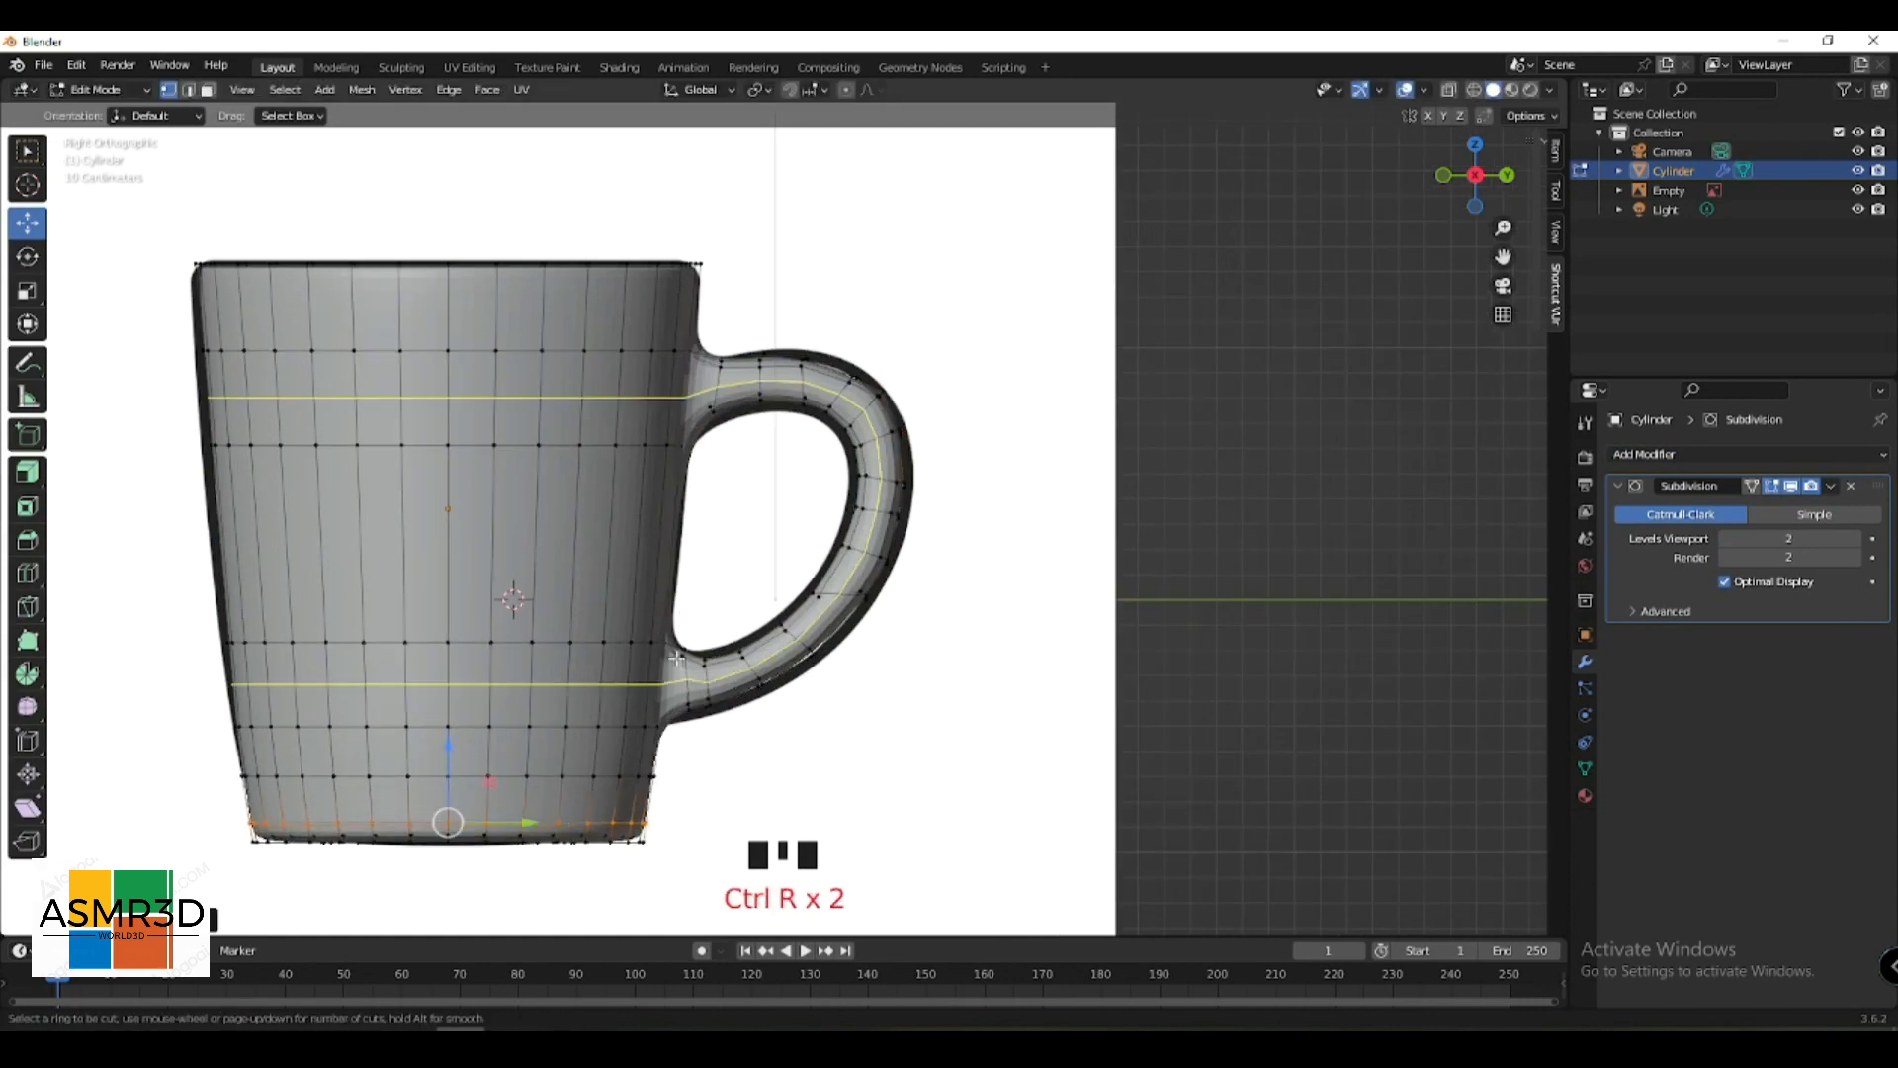
left_click(673, 655)
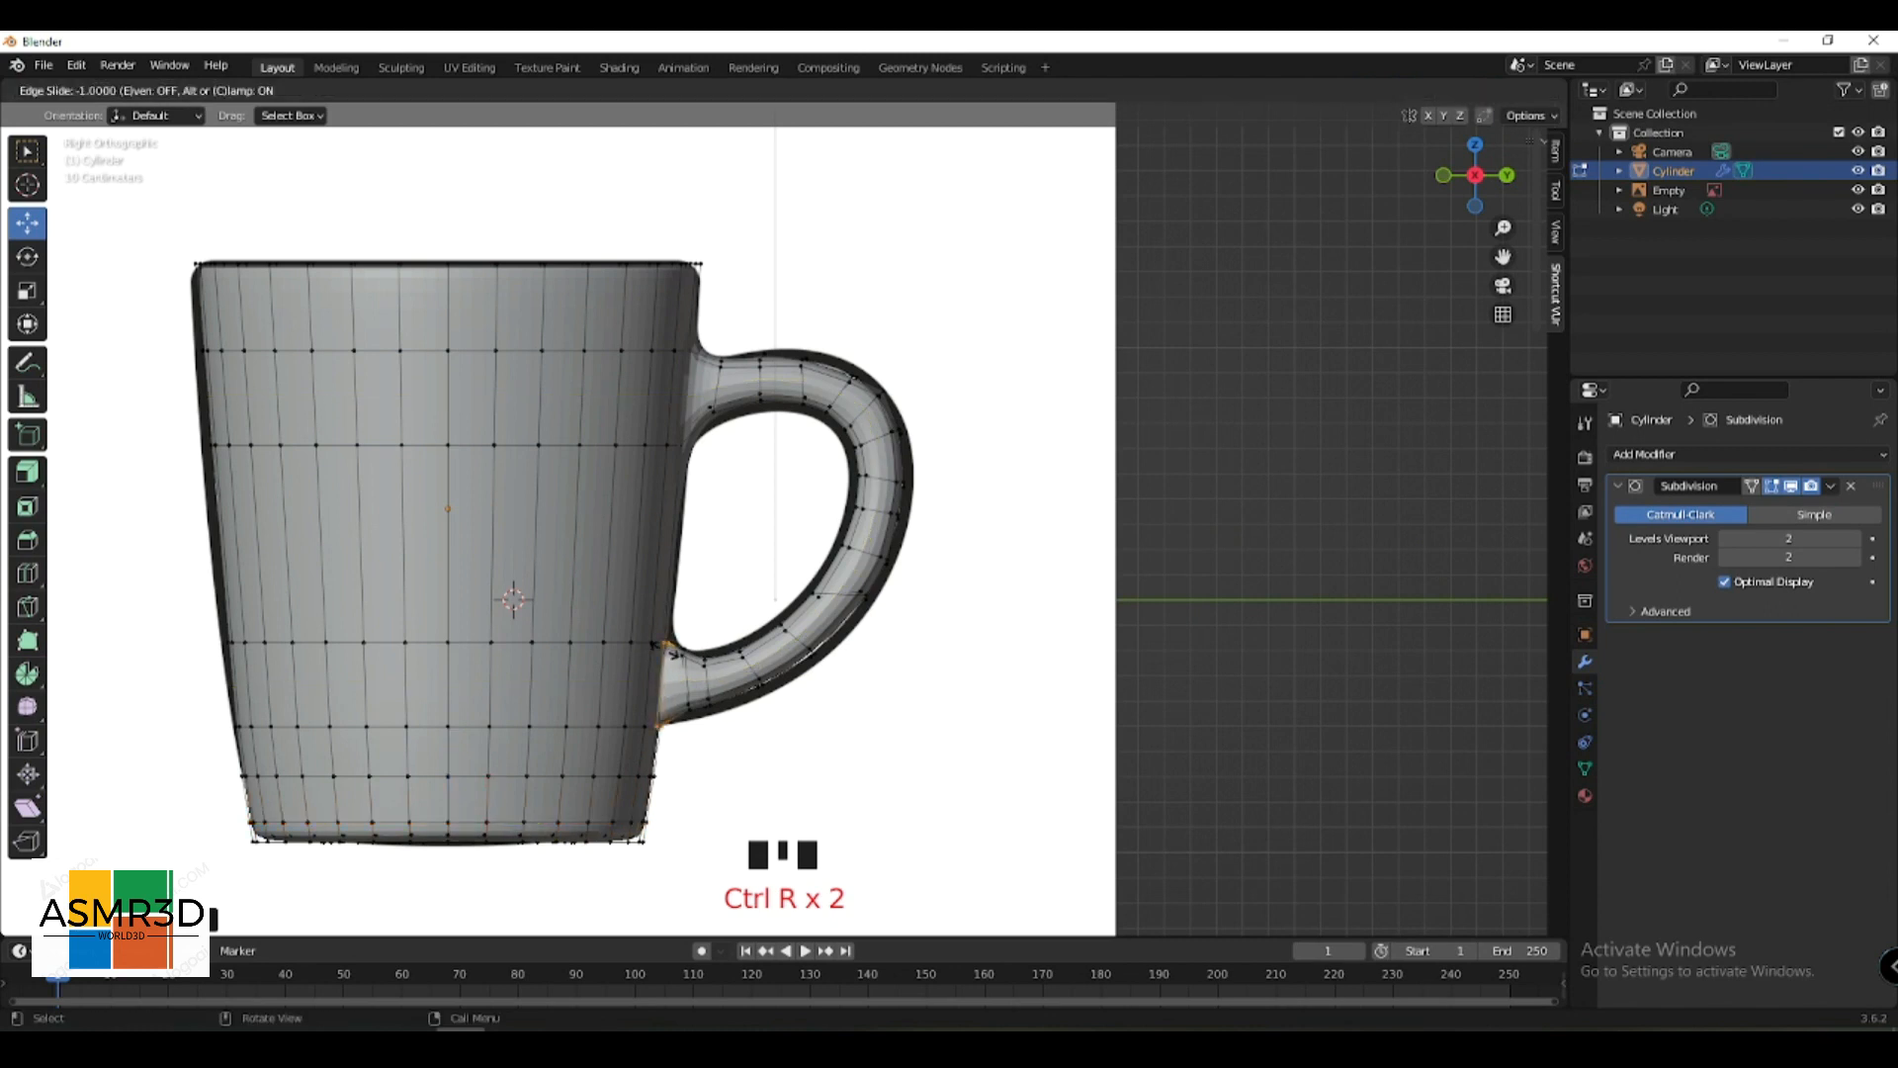
left_click(664, 650)
key("ctrl+r")
left_click(703, 359)
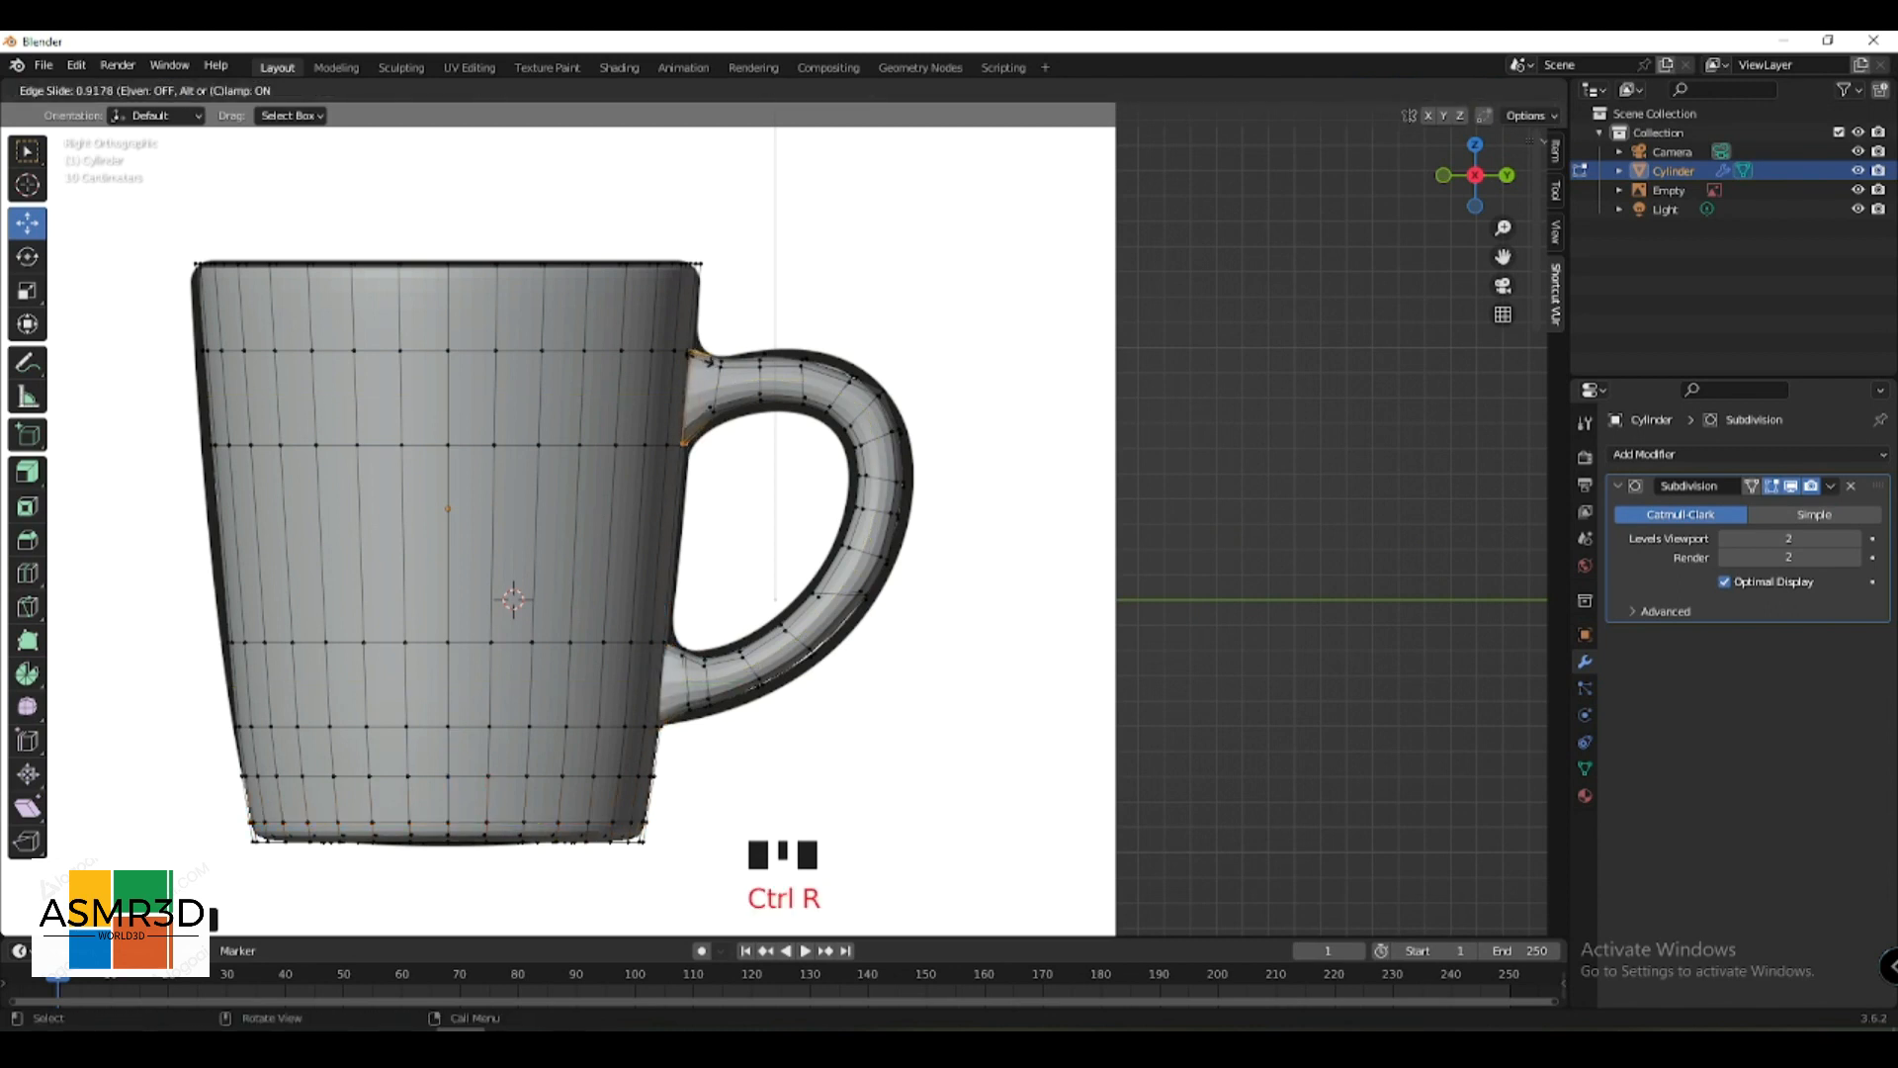
left_click(704, 360)
- Add a loop cut around the cup body and slide it up close to the rim
middle_click_drag(704, 361, 621, 380)
scroll(621, 380, "up", 1)
scroll(621, 381, "down", 2)
key("ctrl+r")
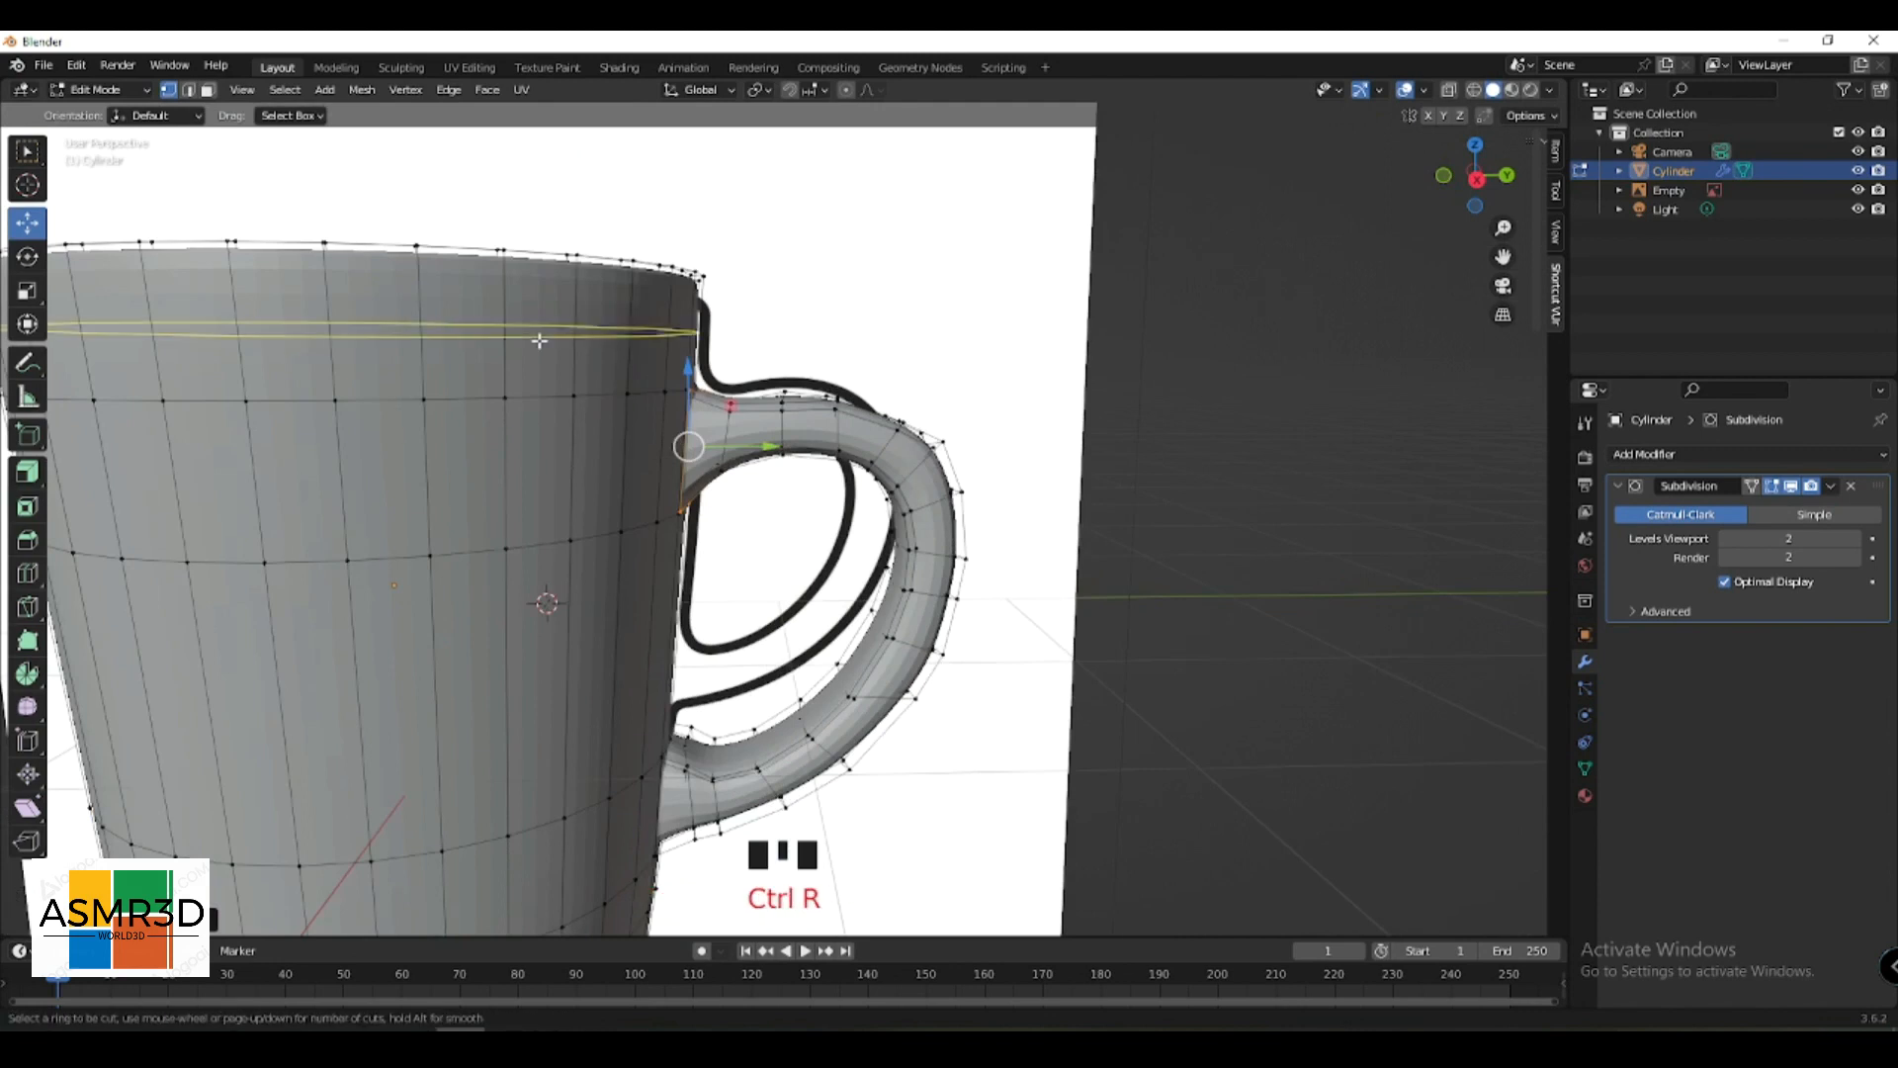
left_click(539, 340)
left_click(546, 284)
middle_click_drag(545, 285, 652, 501)
scroll(445, 507, "up", 1)
scroll(542, 579, "up", 2)
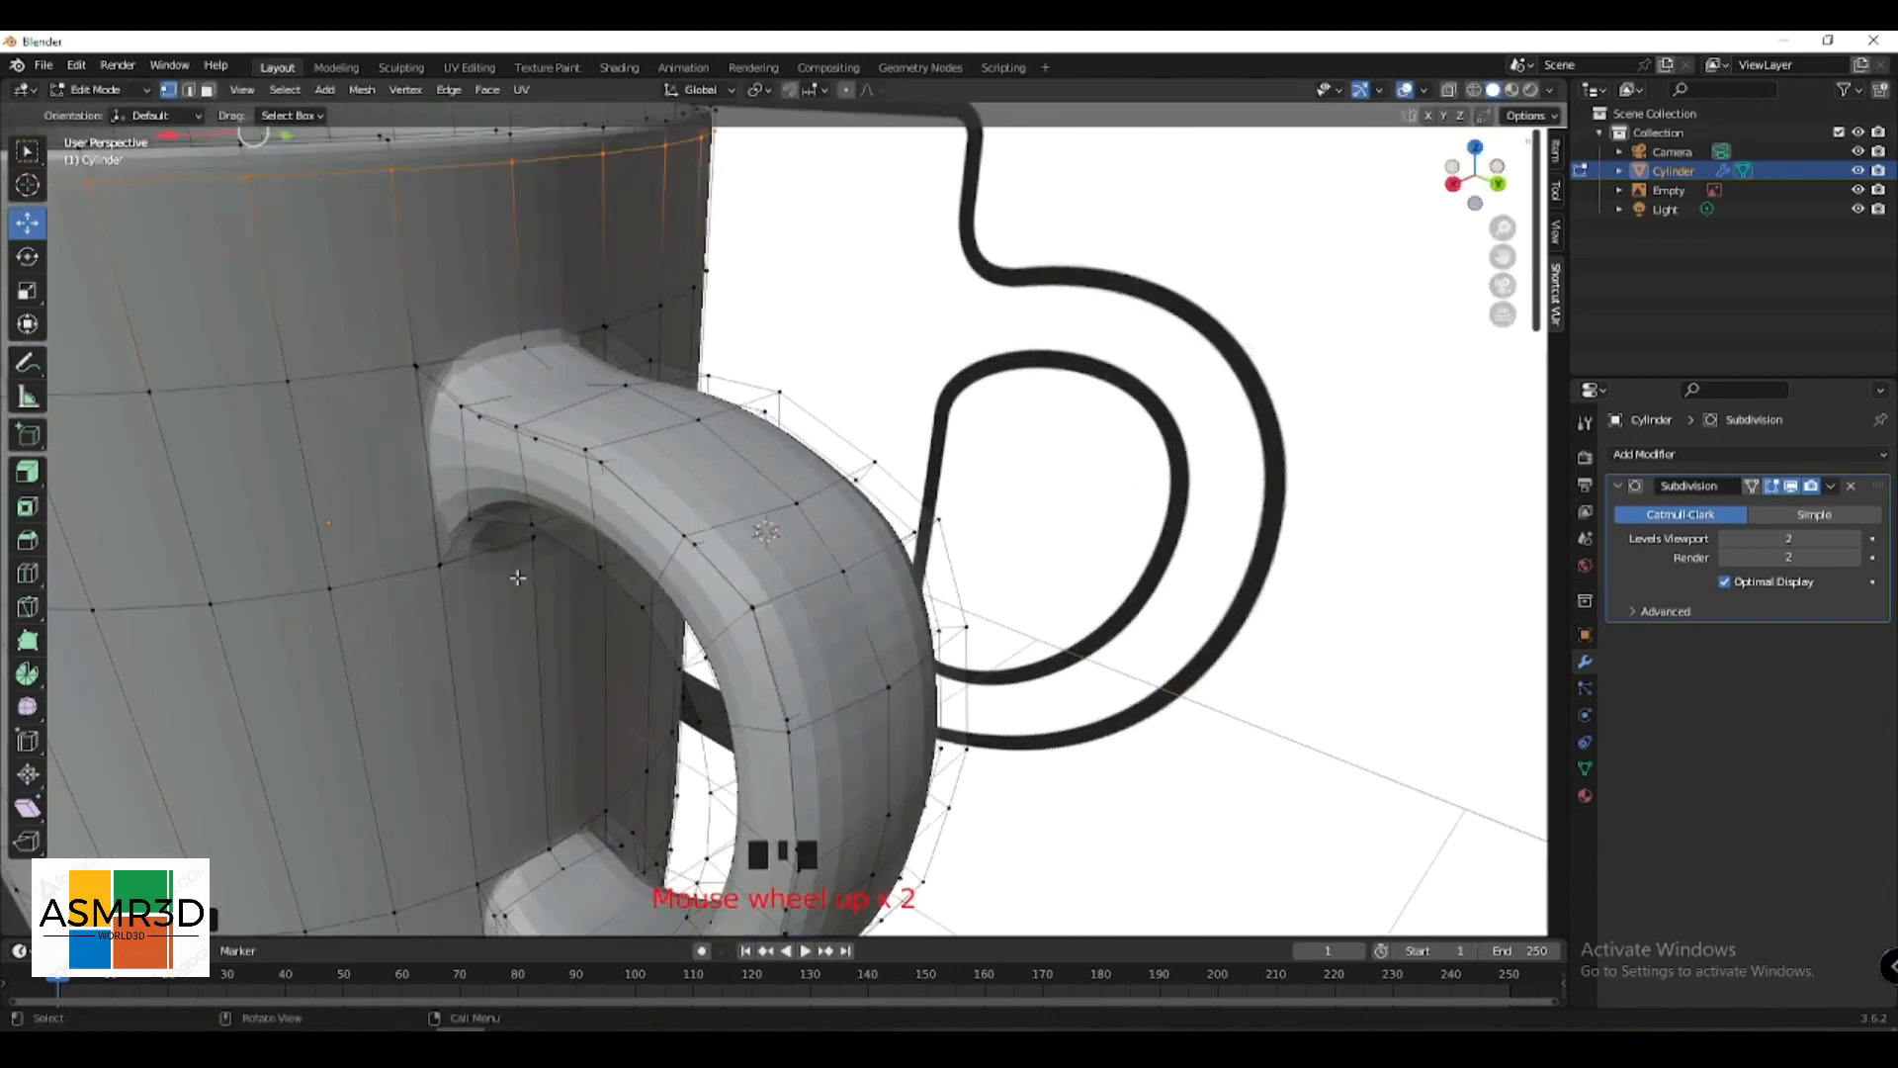
- Add a further edge loop where each handle end meets the cup wall, upper joint first
key("ctrl+r")
left_click(451, 544)
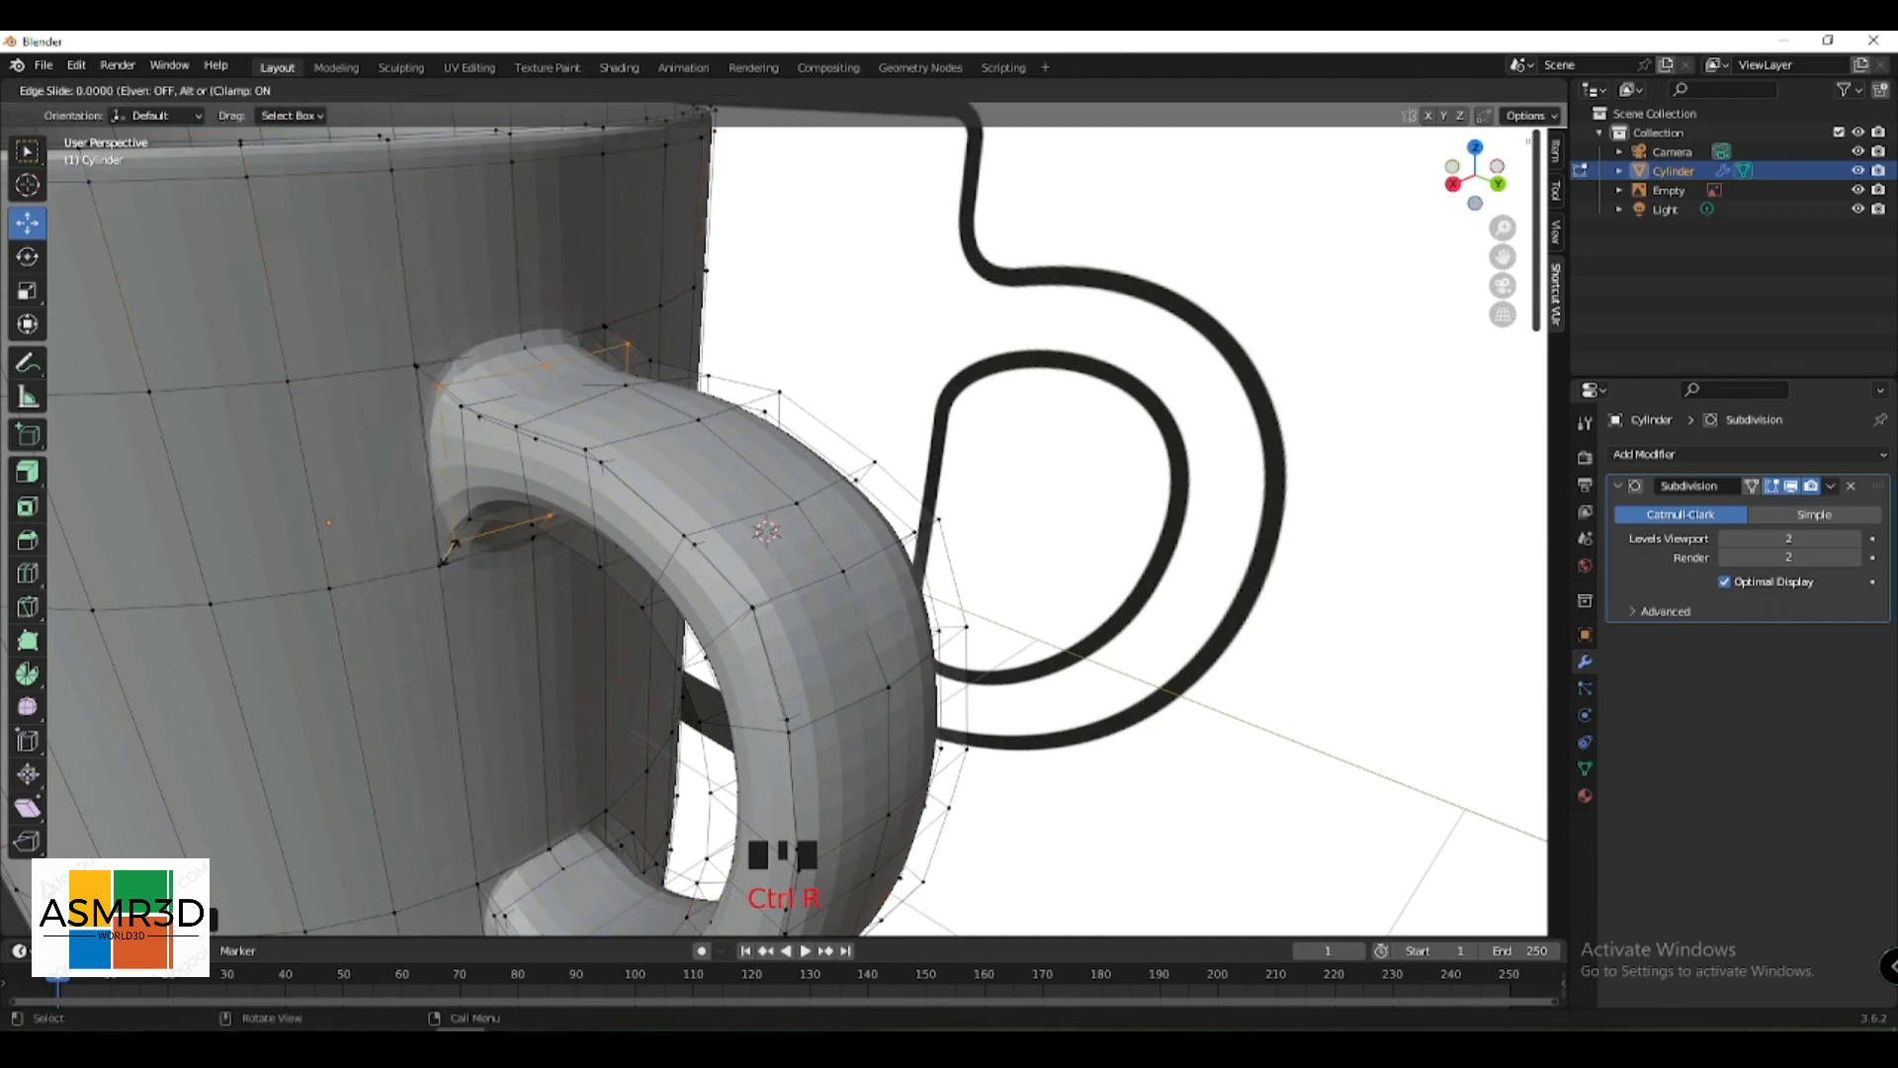
left_click(469, 587)
middle_click_drag(482, 616, 539, 489, "shift")
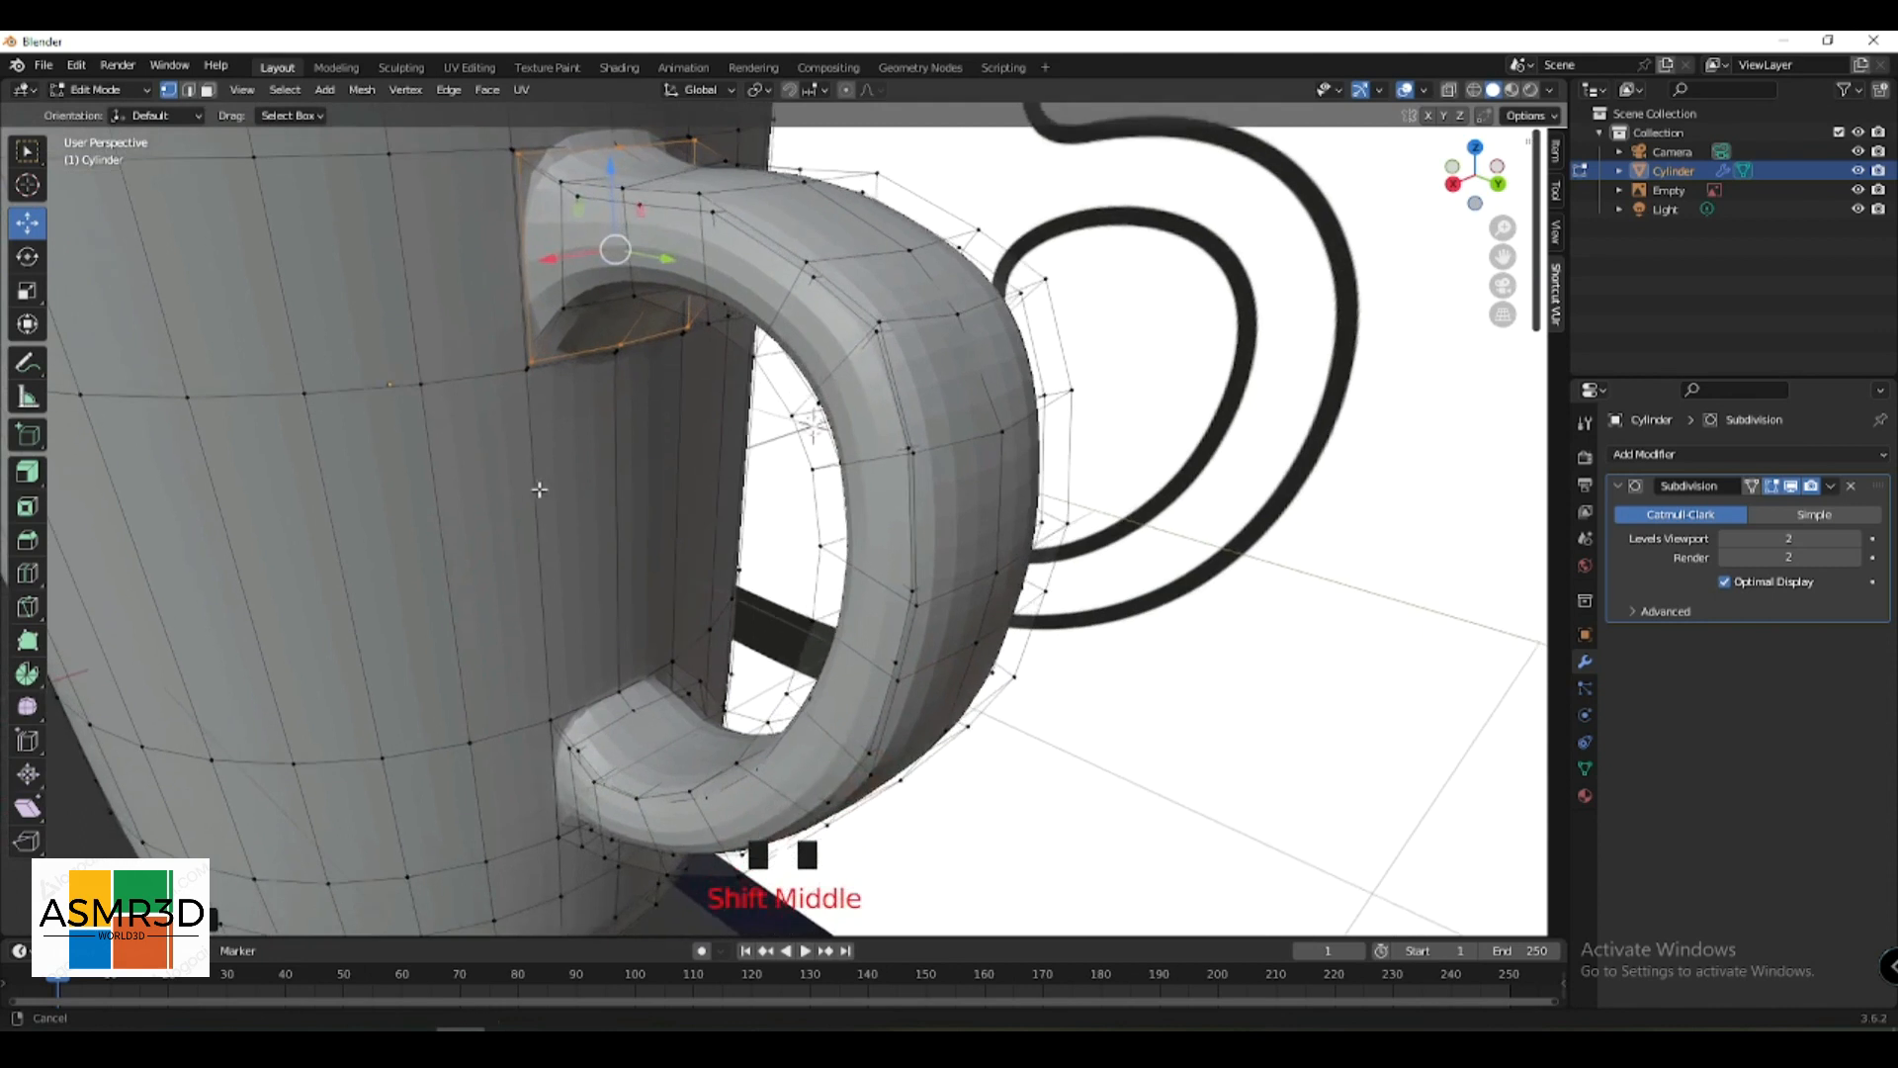
key("ctrl+r")
left_click(583, 729)
left_click(577, 602)
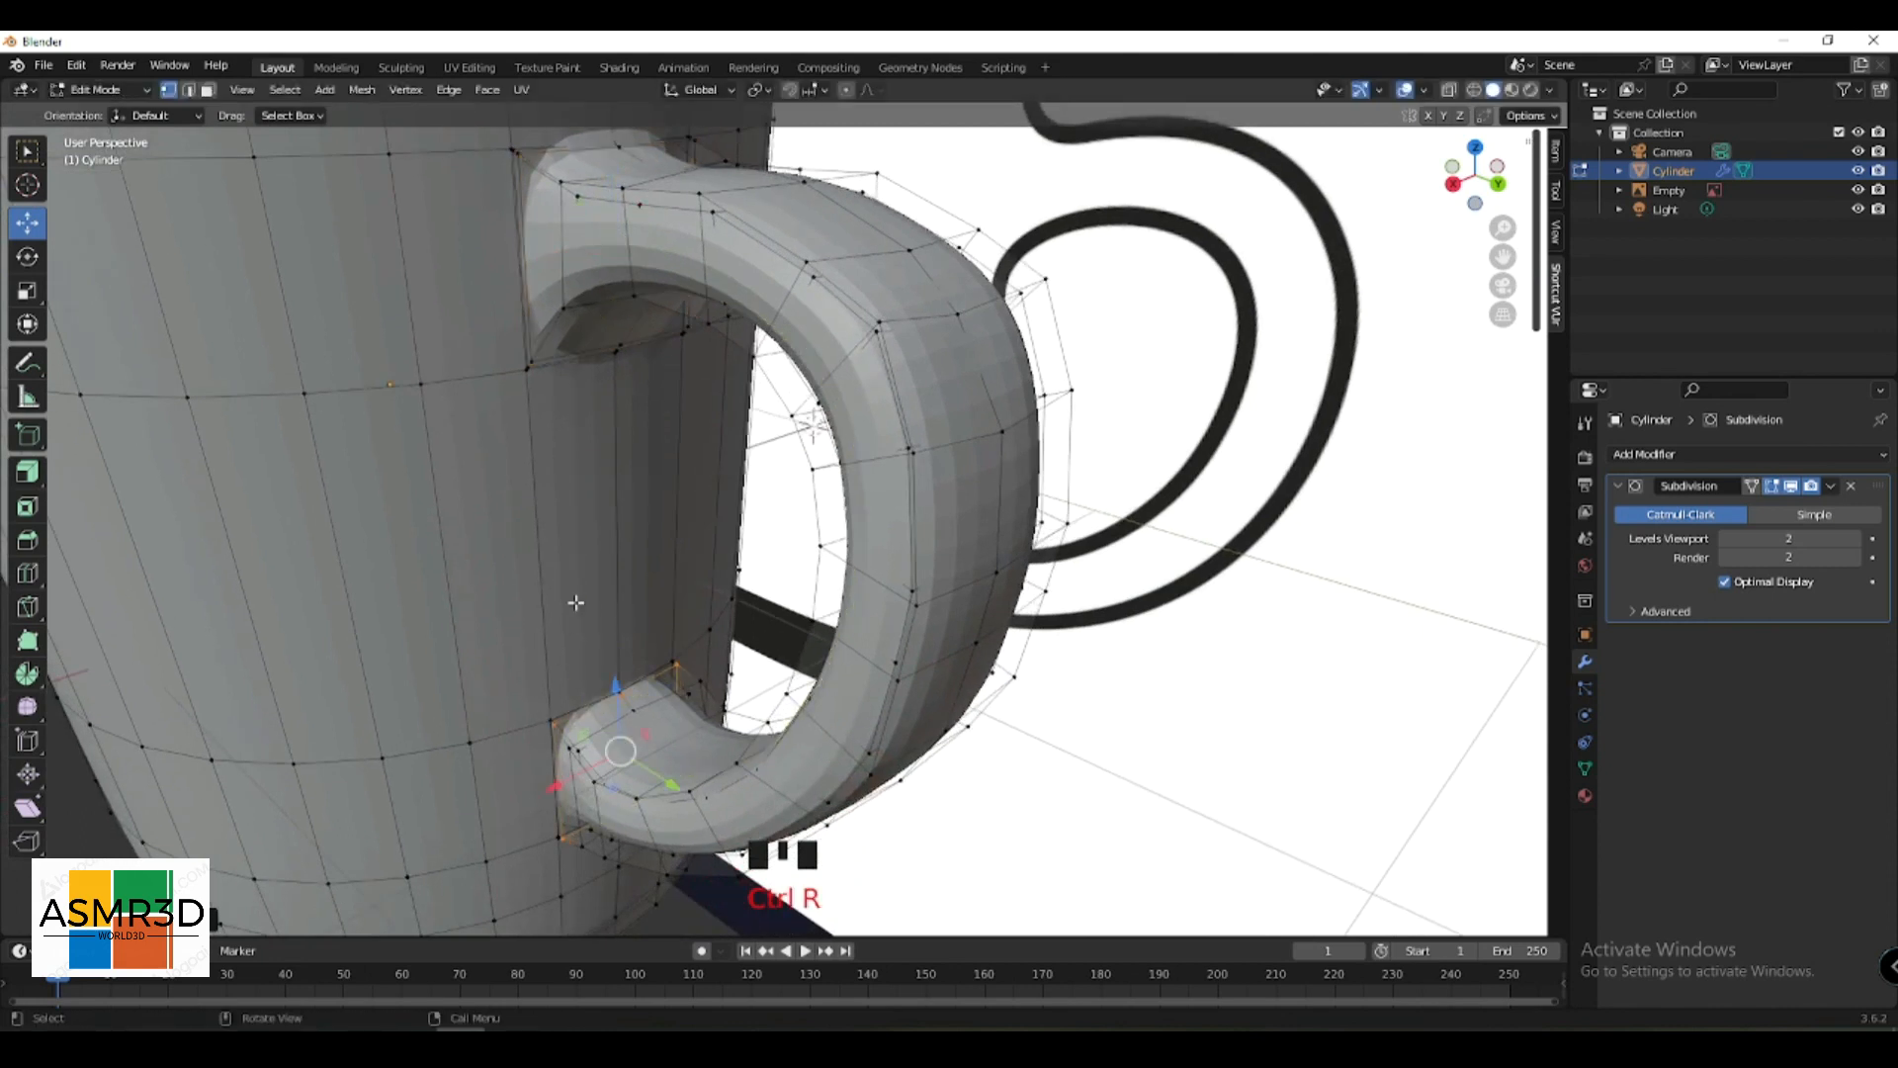
- Add a loop cut around the cup body and slide it down just above the upper handle joint
middle_click_drag(577, 602, 626, 820, "shift")
key("ctrl+r")
left_click(643, 341)
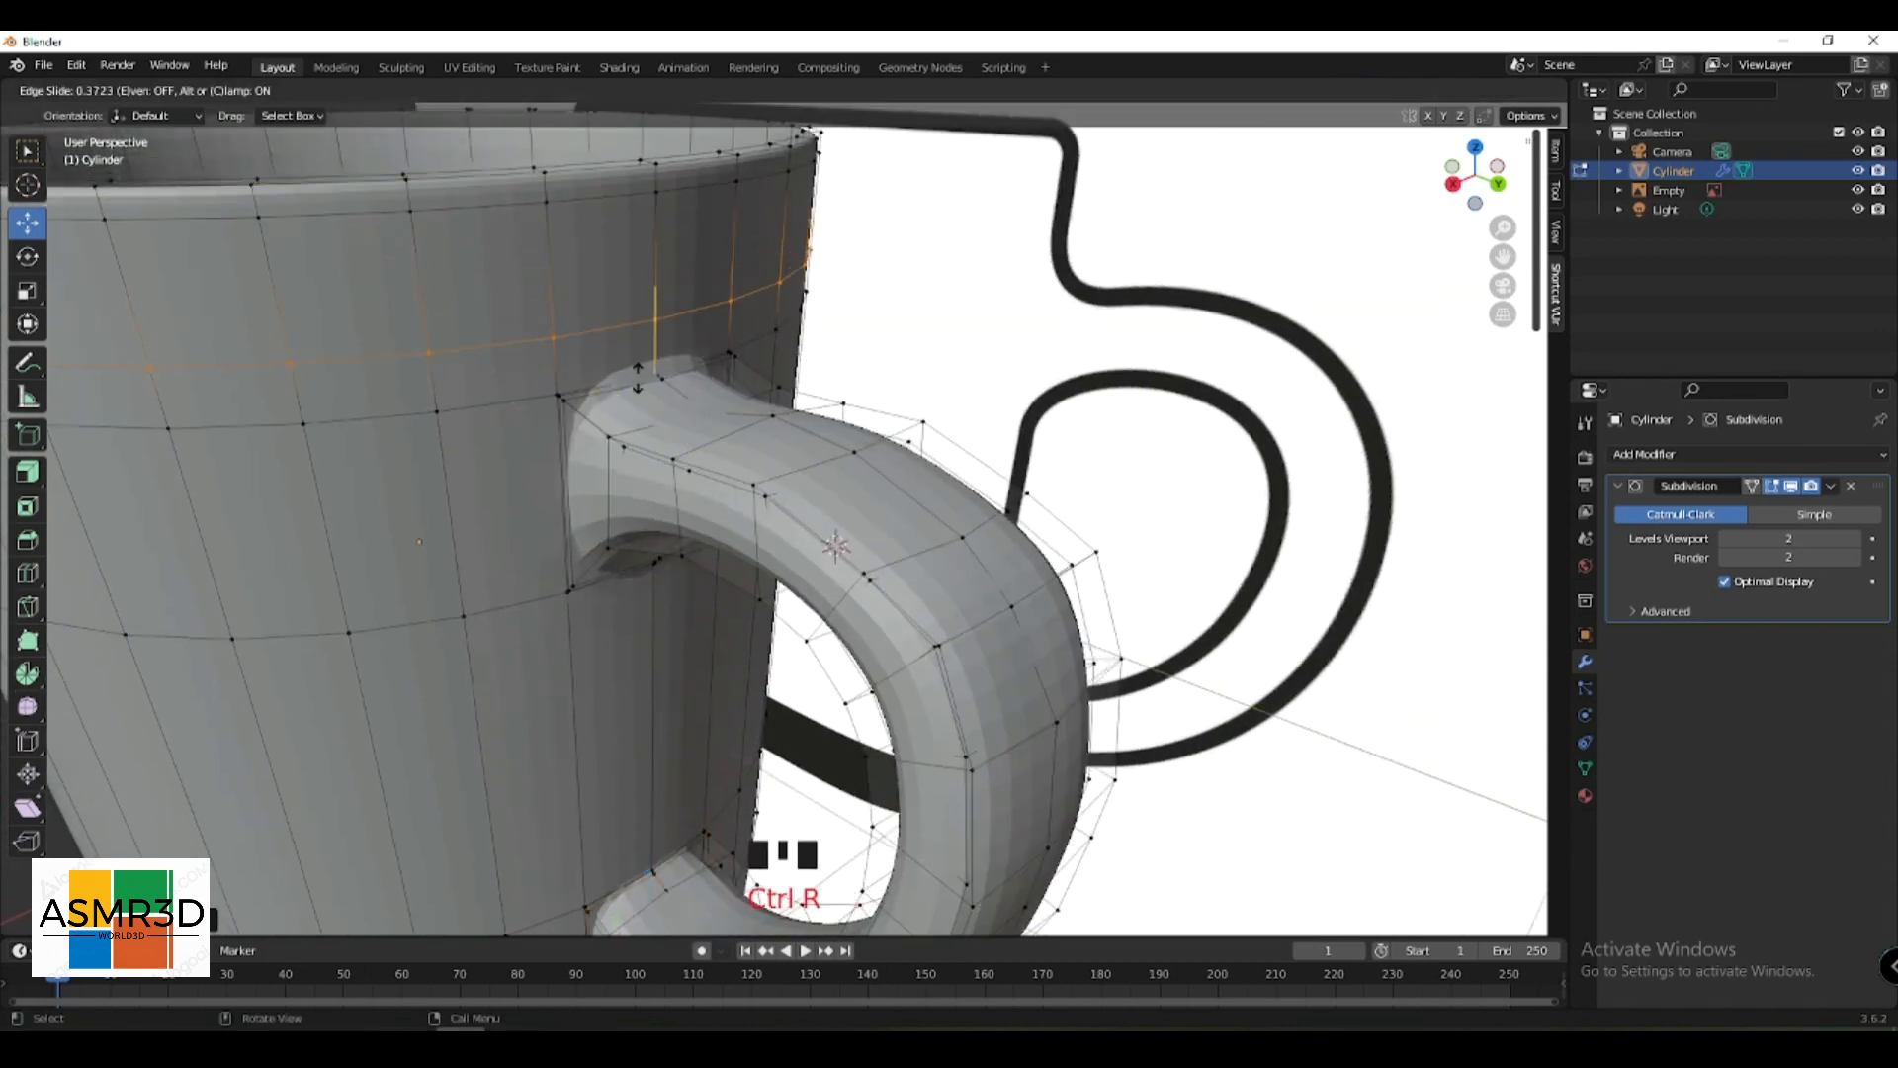
left_click(631, 413)
- Return to Object Mode and shade the mug smooth with auto smooth
scroll(613, 435, "down", 6)
key("Tab")
middle_click_drag(601, 469, 875, 501)
scroll(872, 572, "up", 2)
right_click(703, 450)
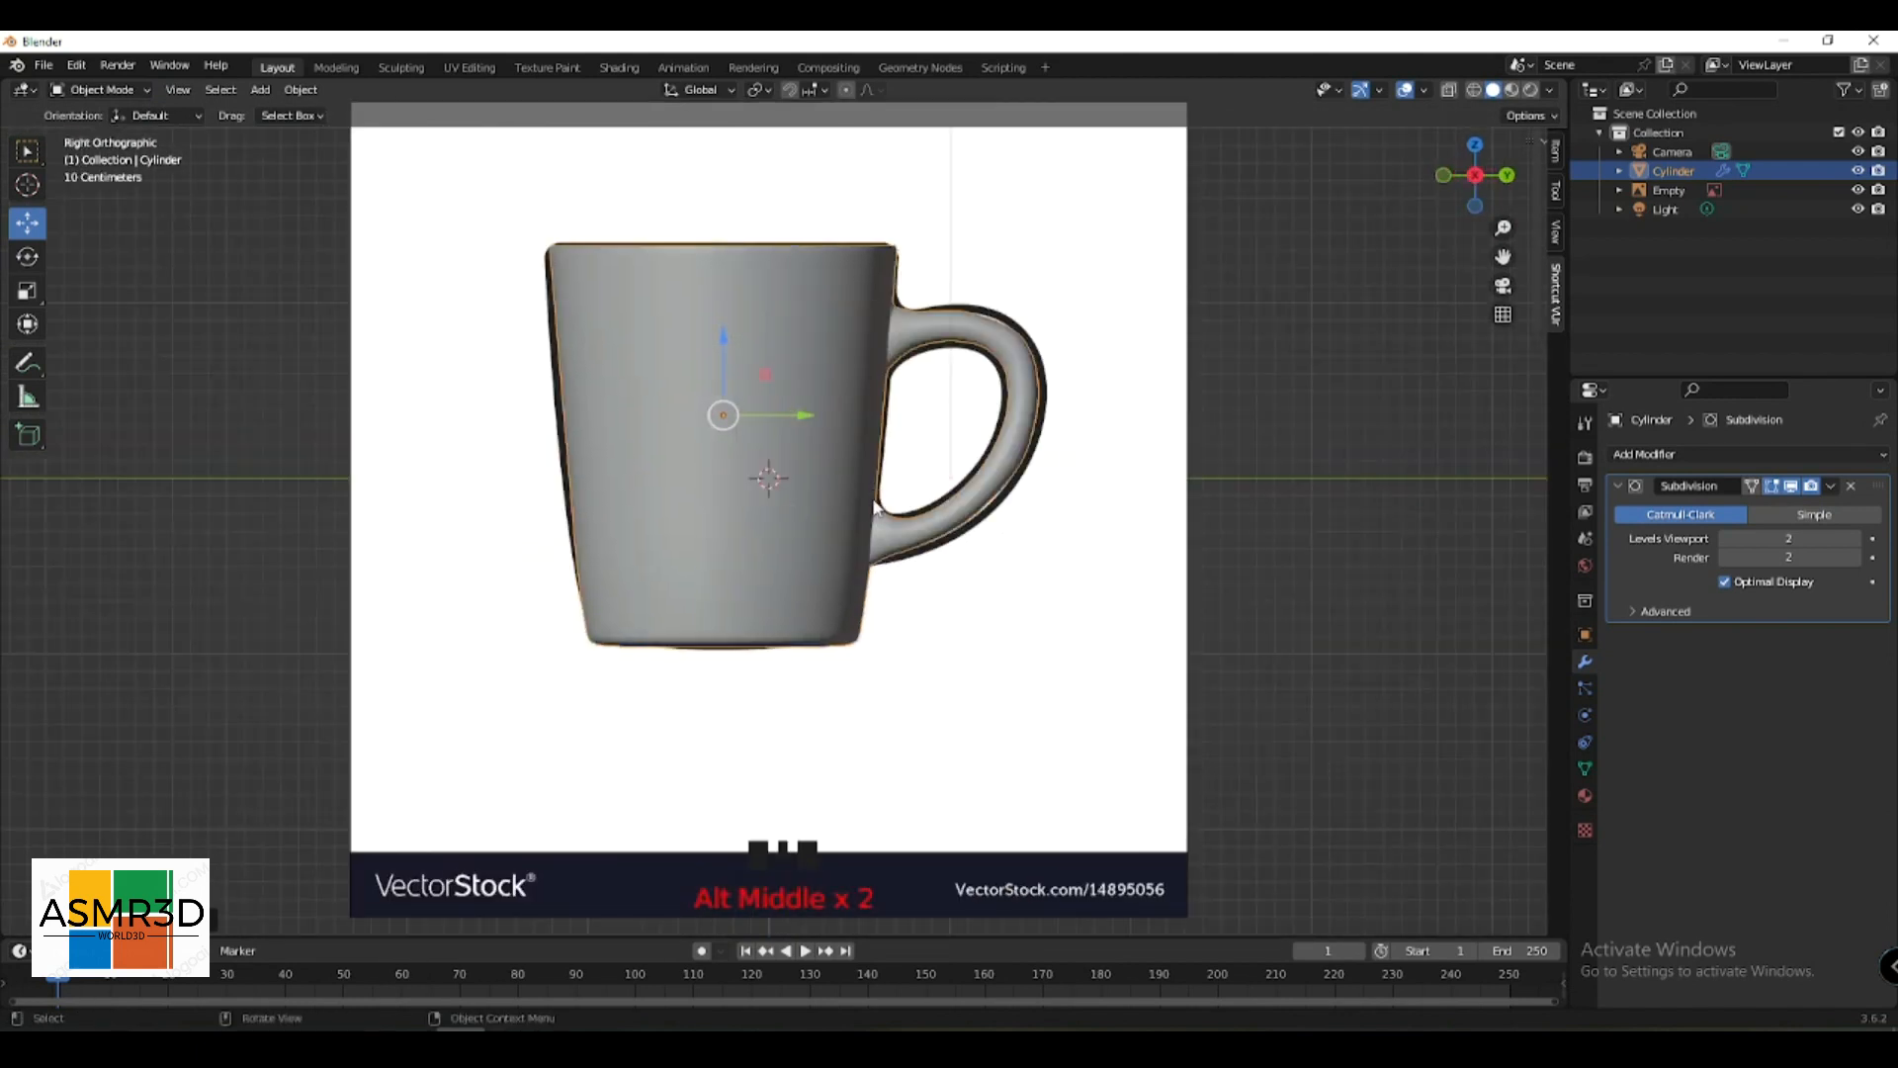
- Adjust the inner-edge vertices at the handle's lower joint in wireframe against the reference outline
scroll(872, 514, "up", 3)
key("Tab")
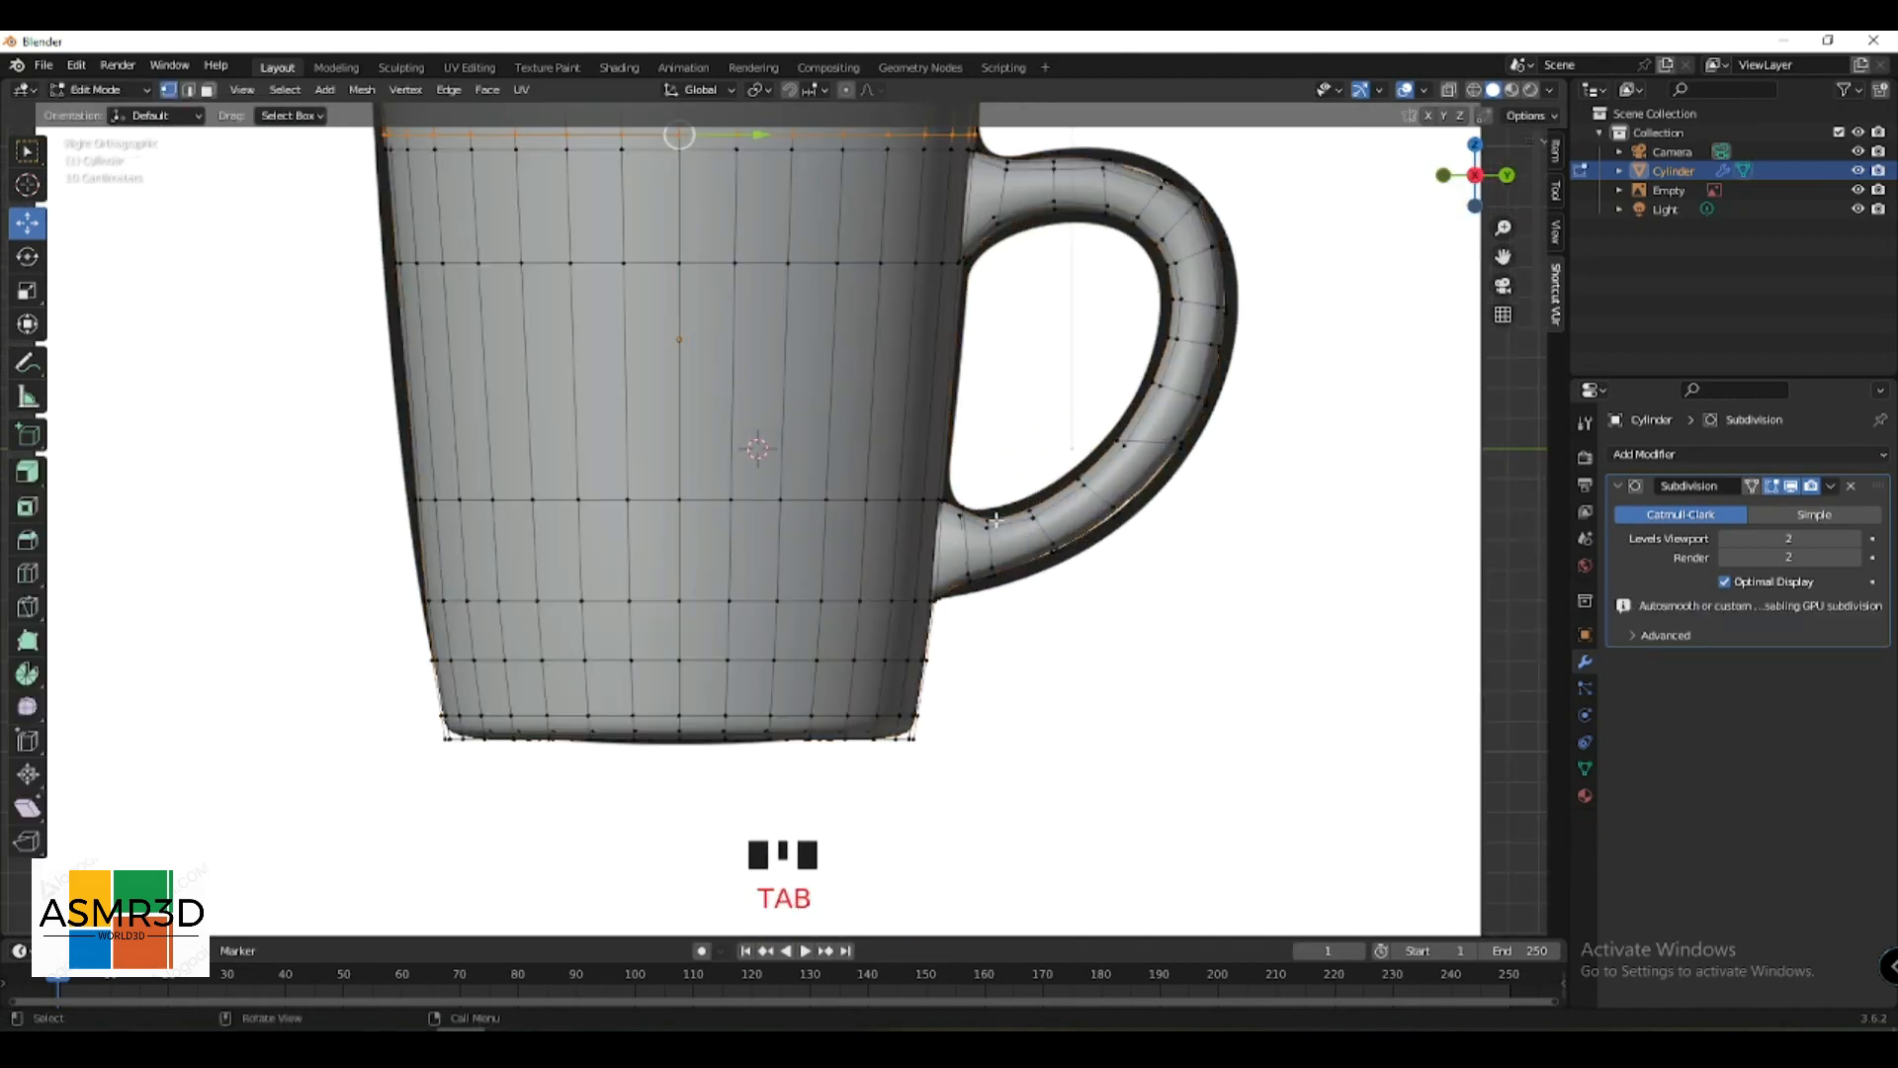
left_click(937, 534)
scroll(974, 534, "up", 3)
middle_click_drag(1022, 527, 775, 578, "shift")
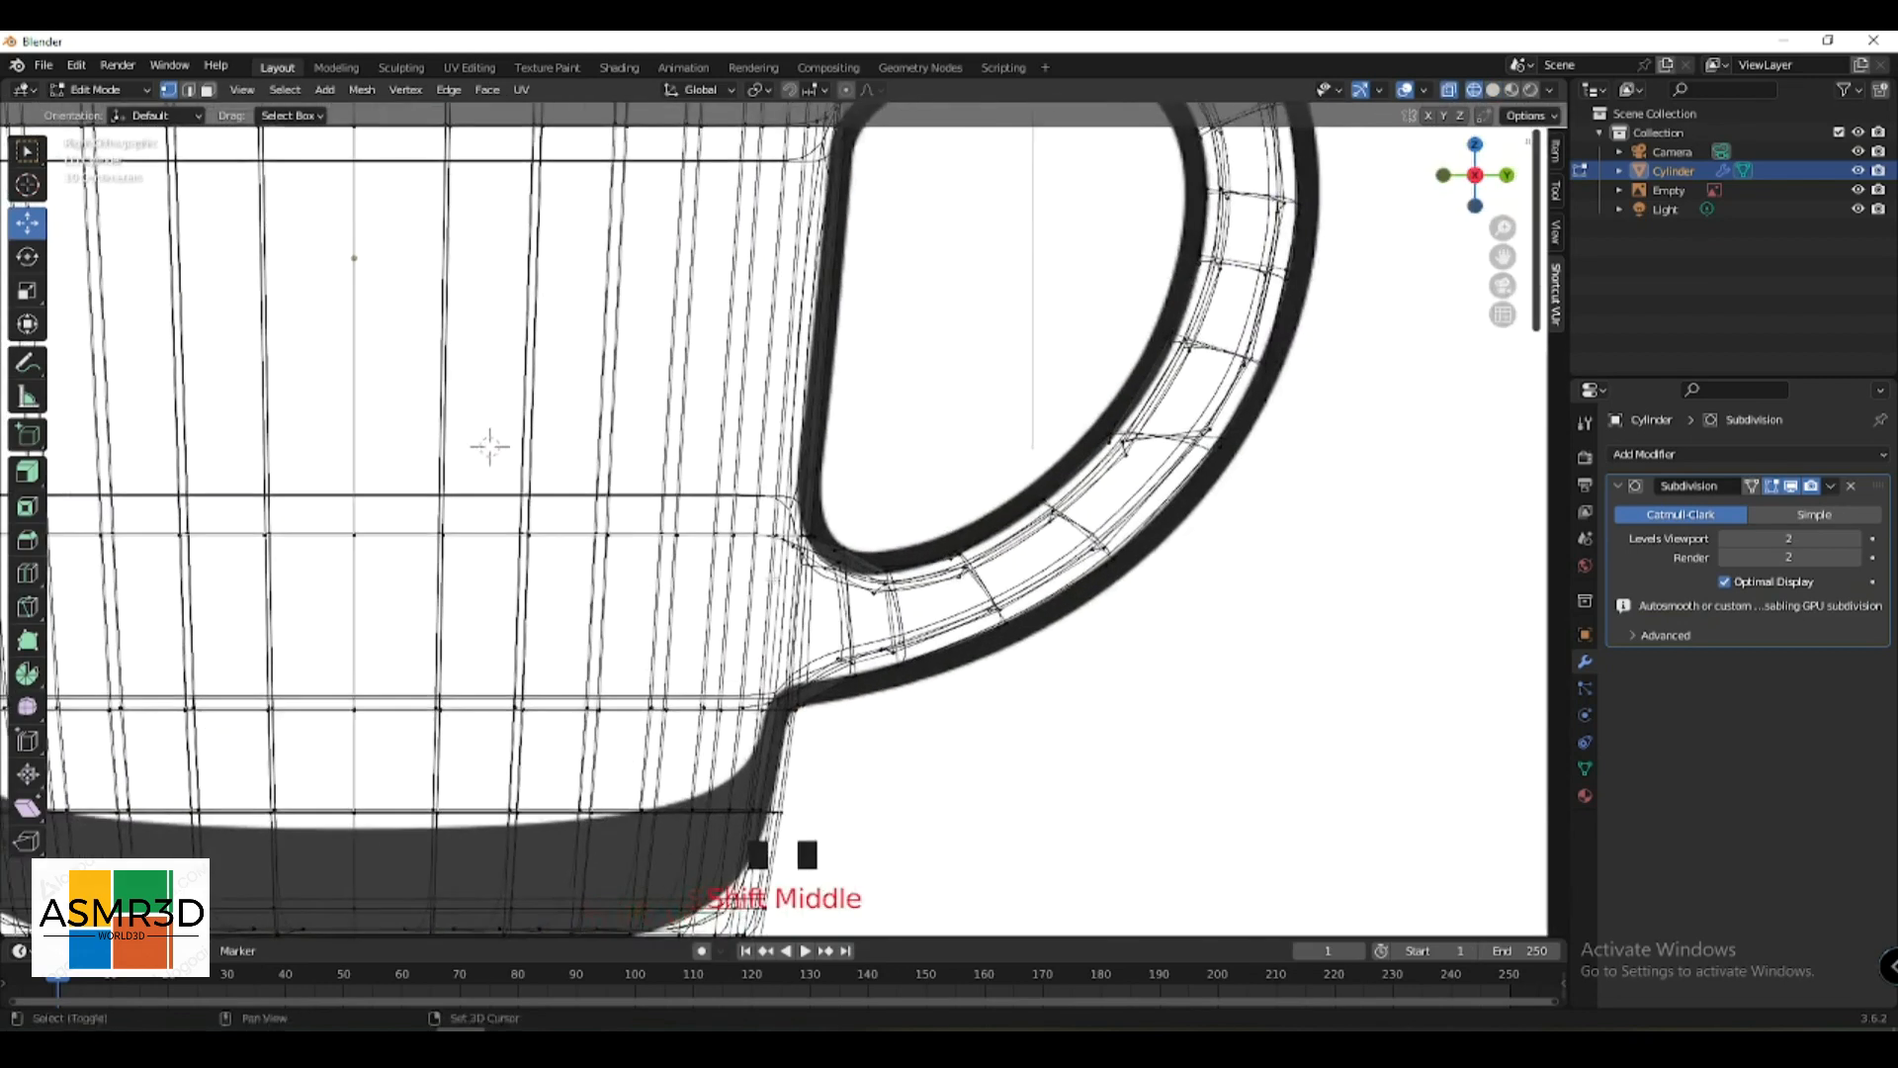
mouse_move(857, 554)
left_mouse_down()
mouse_move(859, 610)
mouse_move(898, 602)
mouse_move(889, 529)
left_mouse_up()
key("shift+z")
scroll(920, 554, "down", 5)
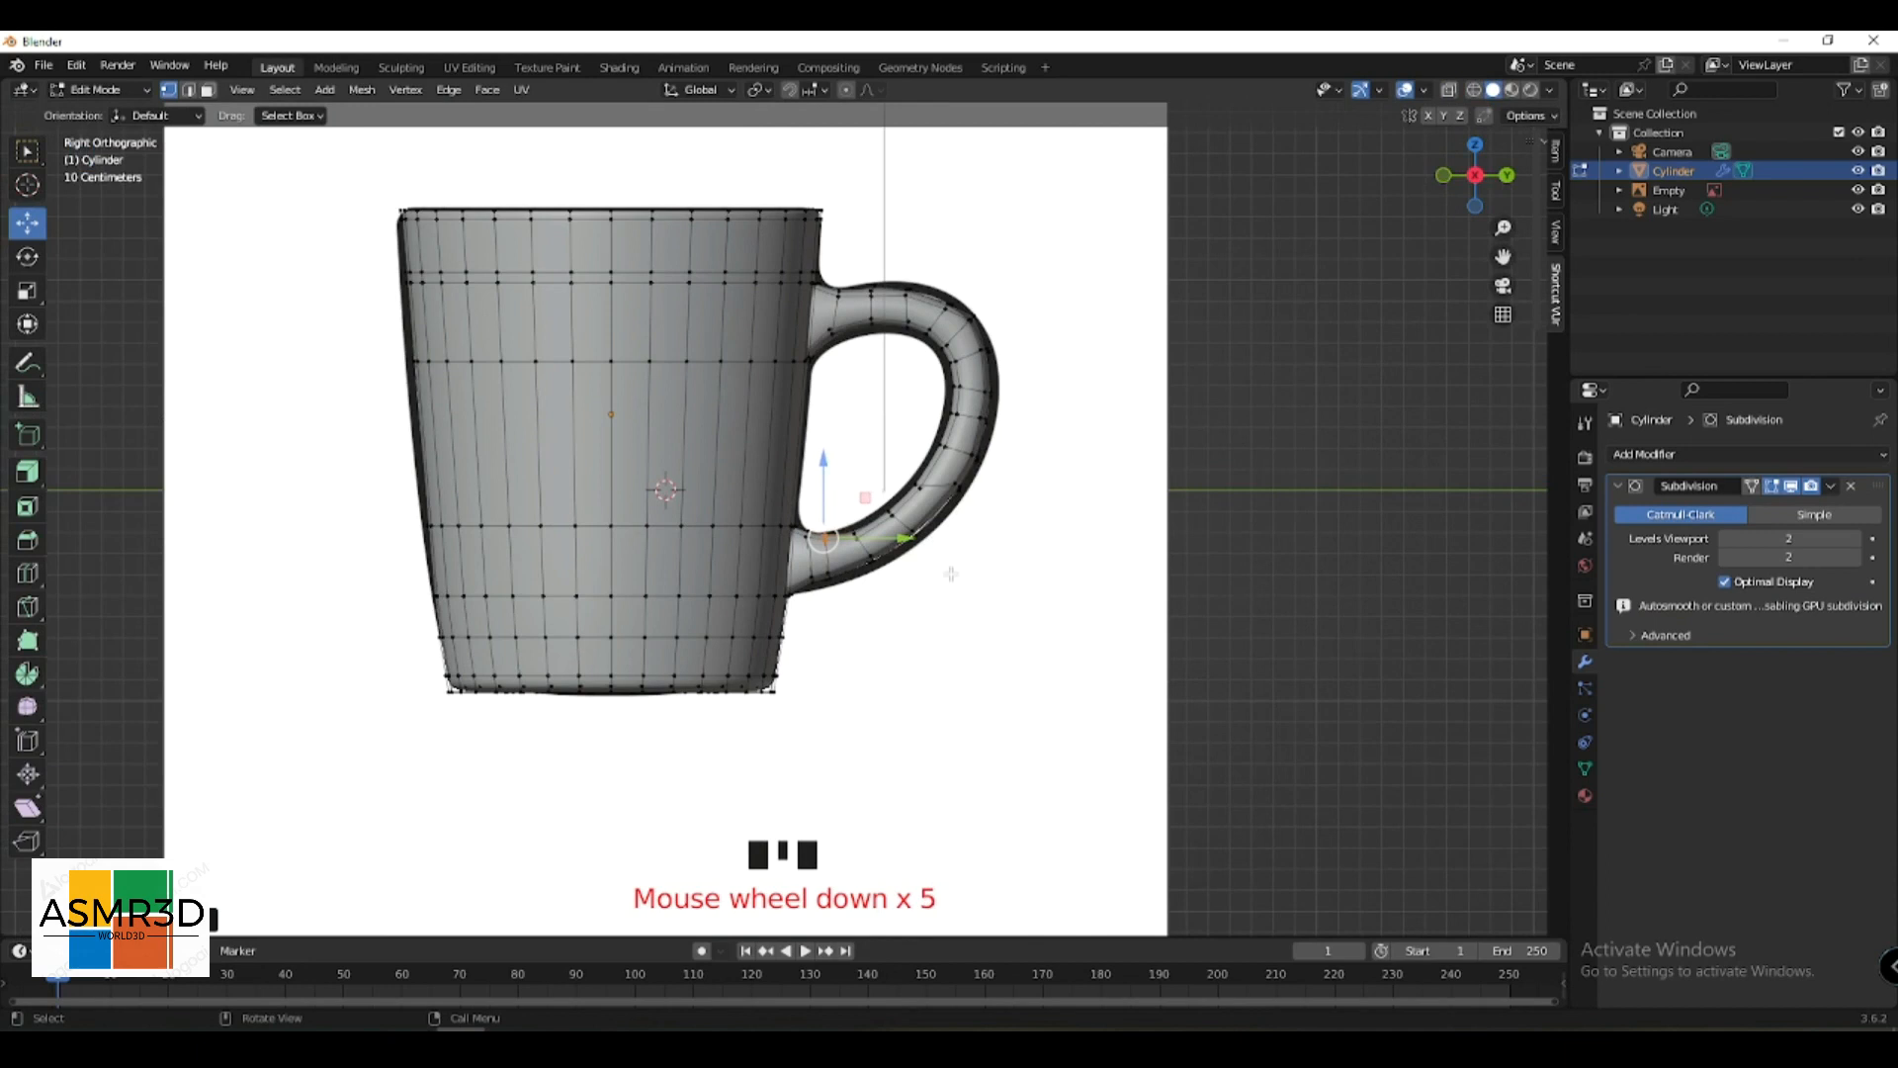
- Switch to face selection and select all outer wall faces on the near side of the cup, excluding the handle
key("3")
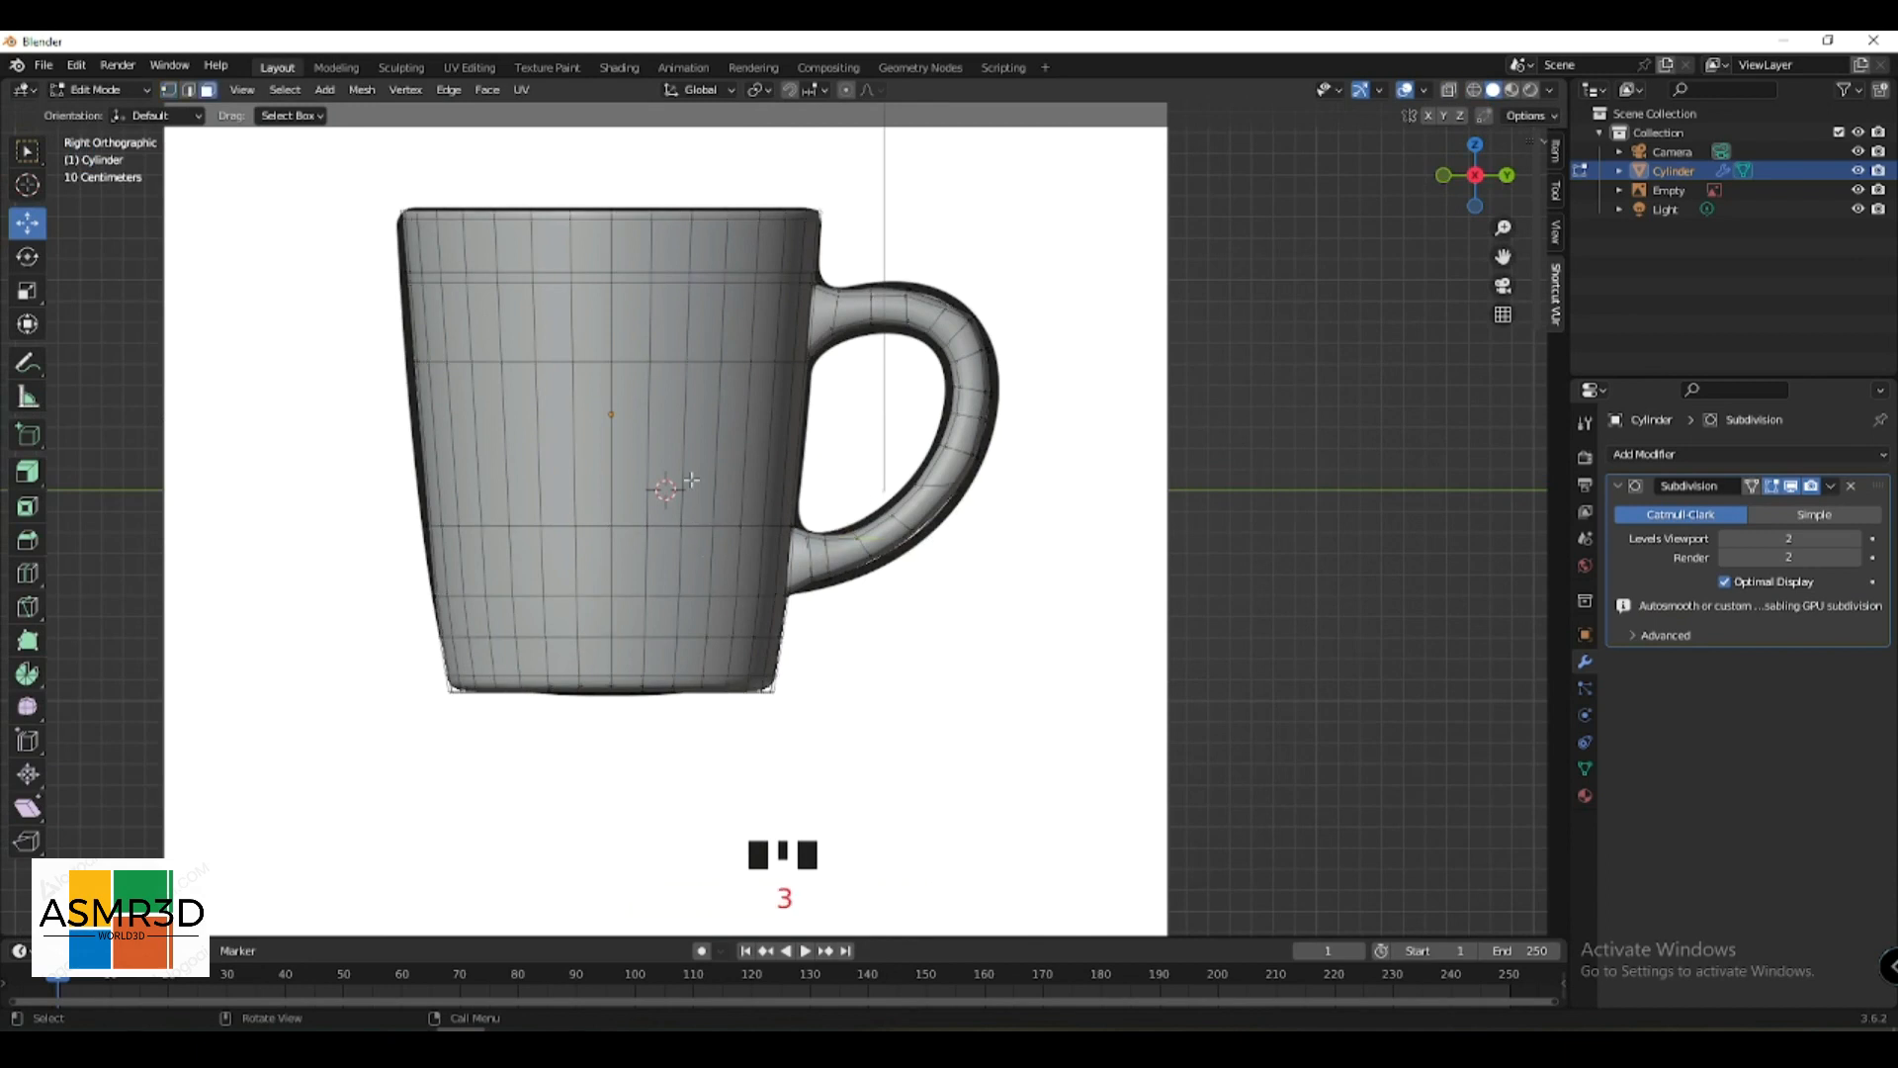
left_click_drag(476, 746, 769, 255, "shift")
left_click_drag(852, 406, 664, 482, "shift")
left_click_drag(640, 450, 401, 542, "shift")
key("ctrl+z")
left_click_drag(374, 712, 453, 626, "shift")
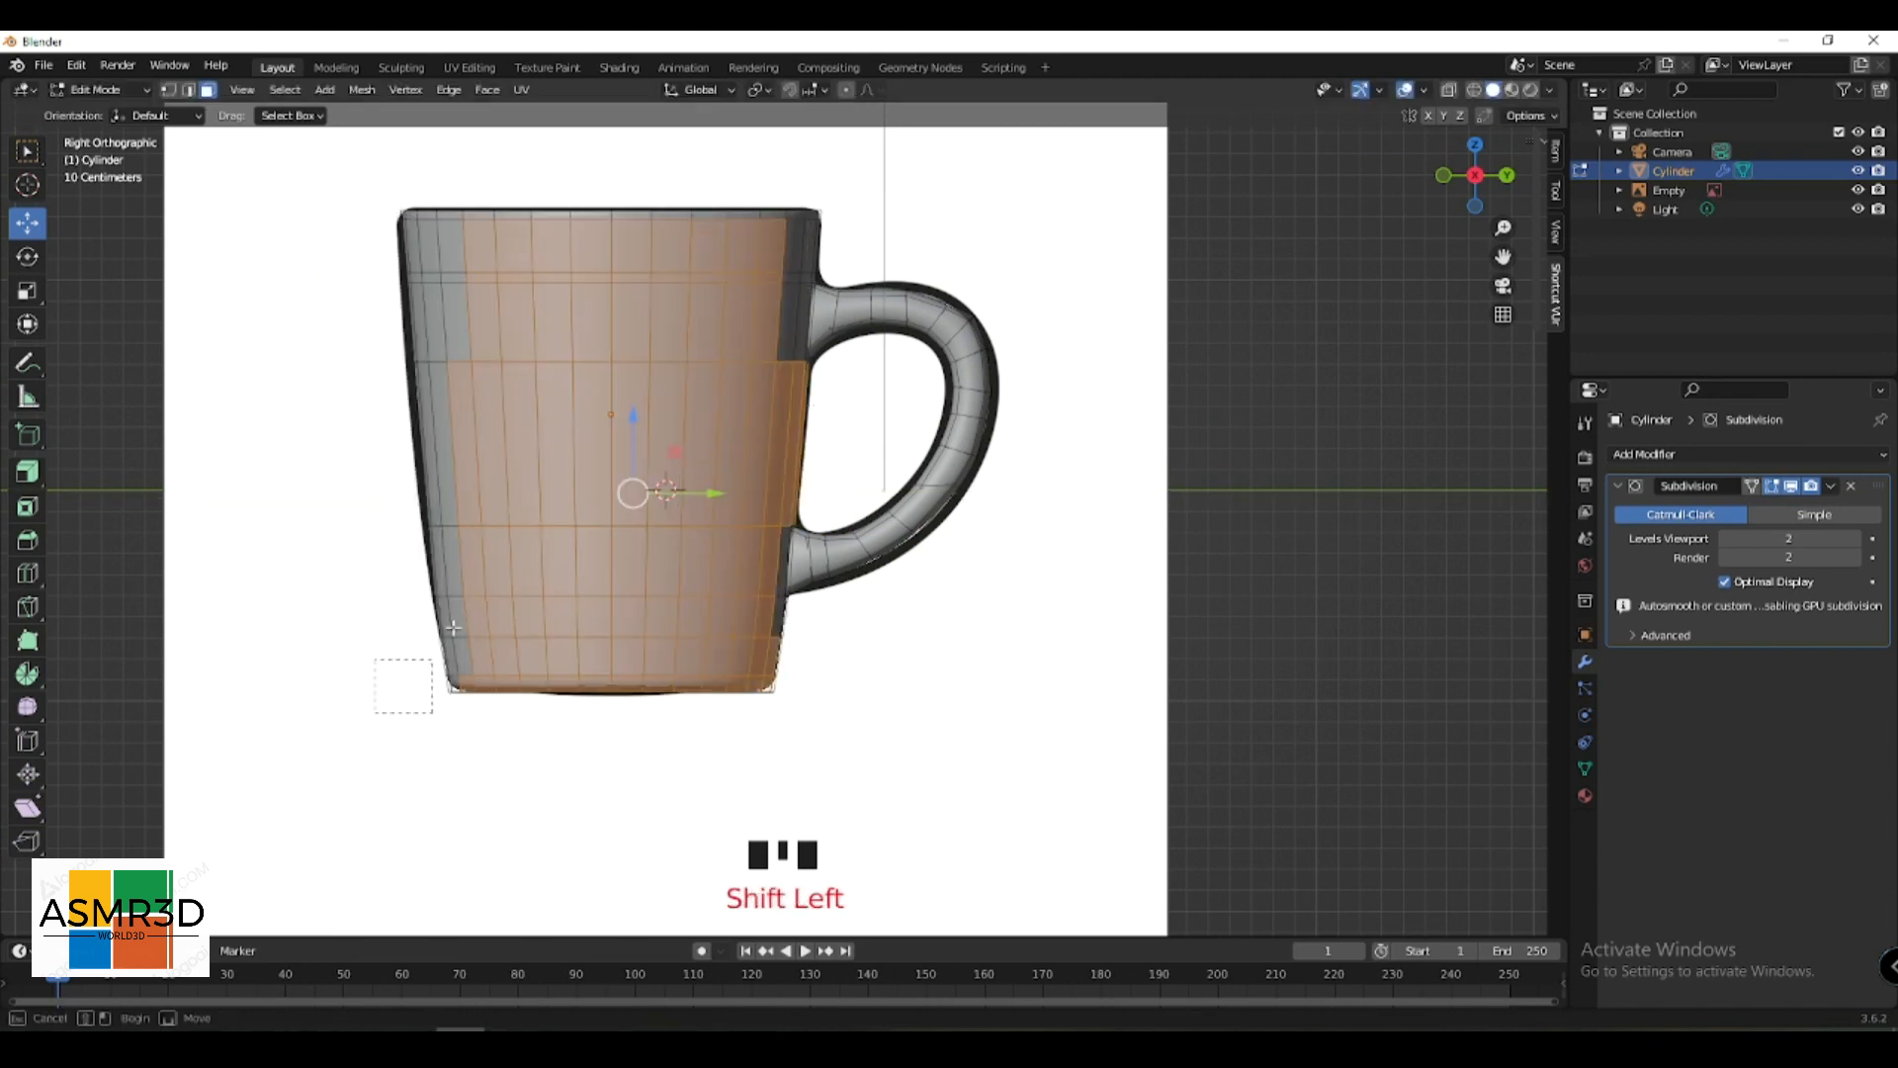
left_click_drag(531, 235, 556, 183, "shift")
left_click_drag(843, 157, 561, 269, "shift")
left_click_drag(736, 235, 806, 397, "shift")
left_click_drag(781, 606, 785, 643, "shift")
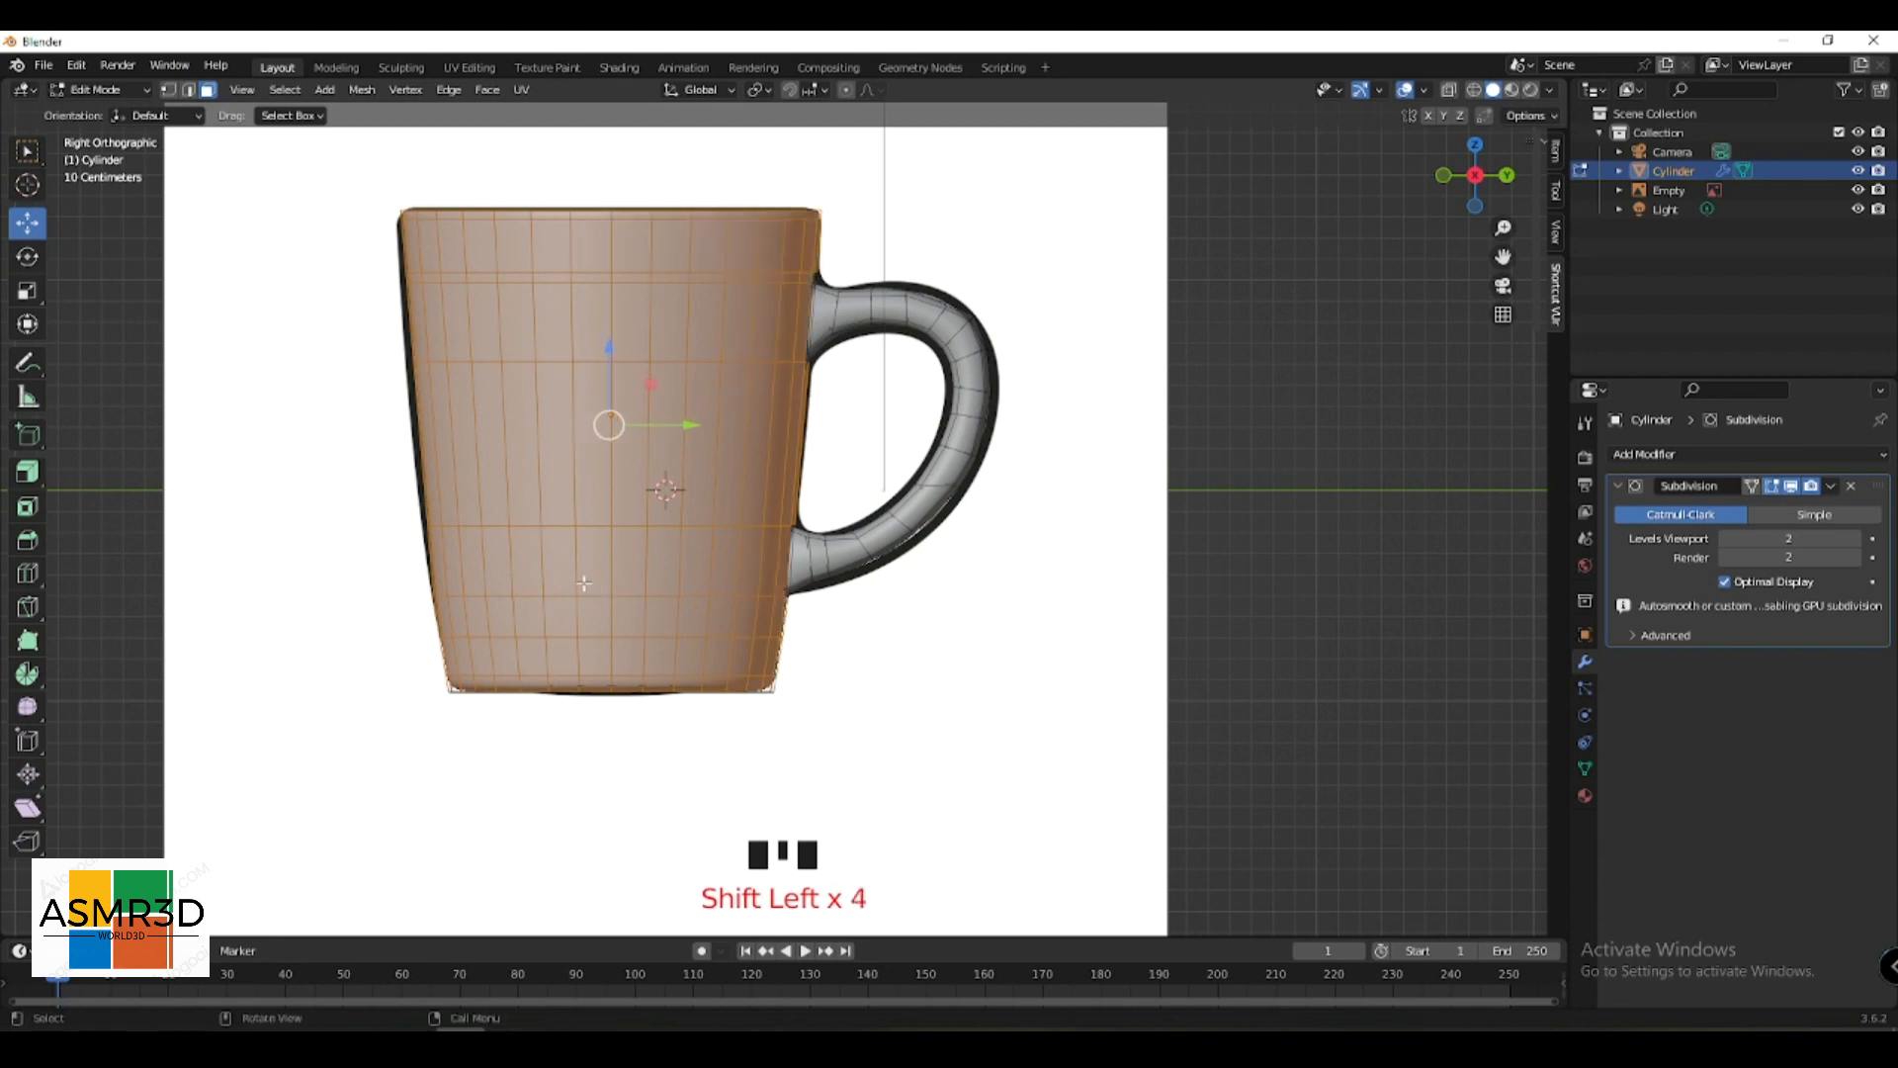
- Extend the face selection to the outer wall on the opposite side of the cup
middle_click_drag(584, 584, 712, 568, "alt")
left_click_drag(1267, 145, 543, 724, "shift")
middle_click_drag(584, 697, 675, 670, "alt")
middle_click_drag(728, 488, 1041, 687, "alt")
scroll(869, 496, "down", 2)
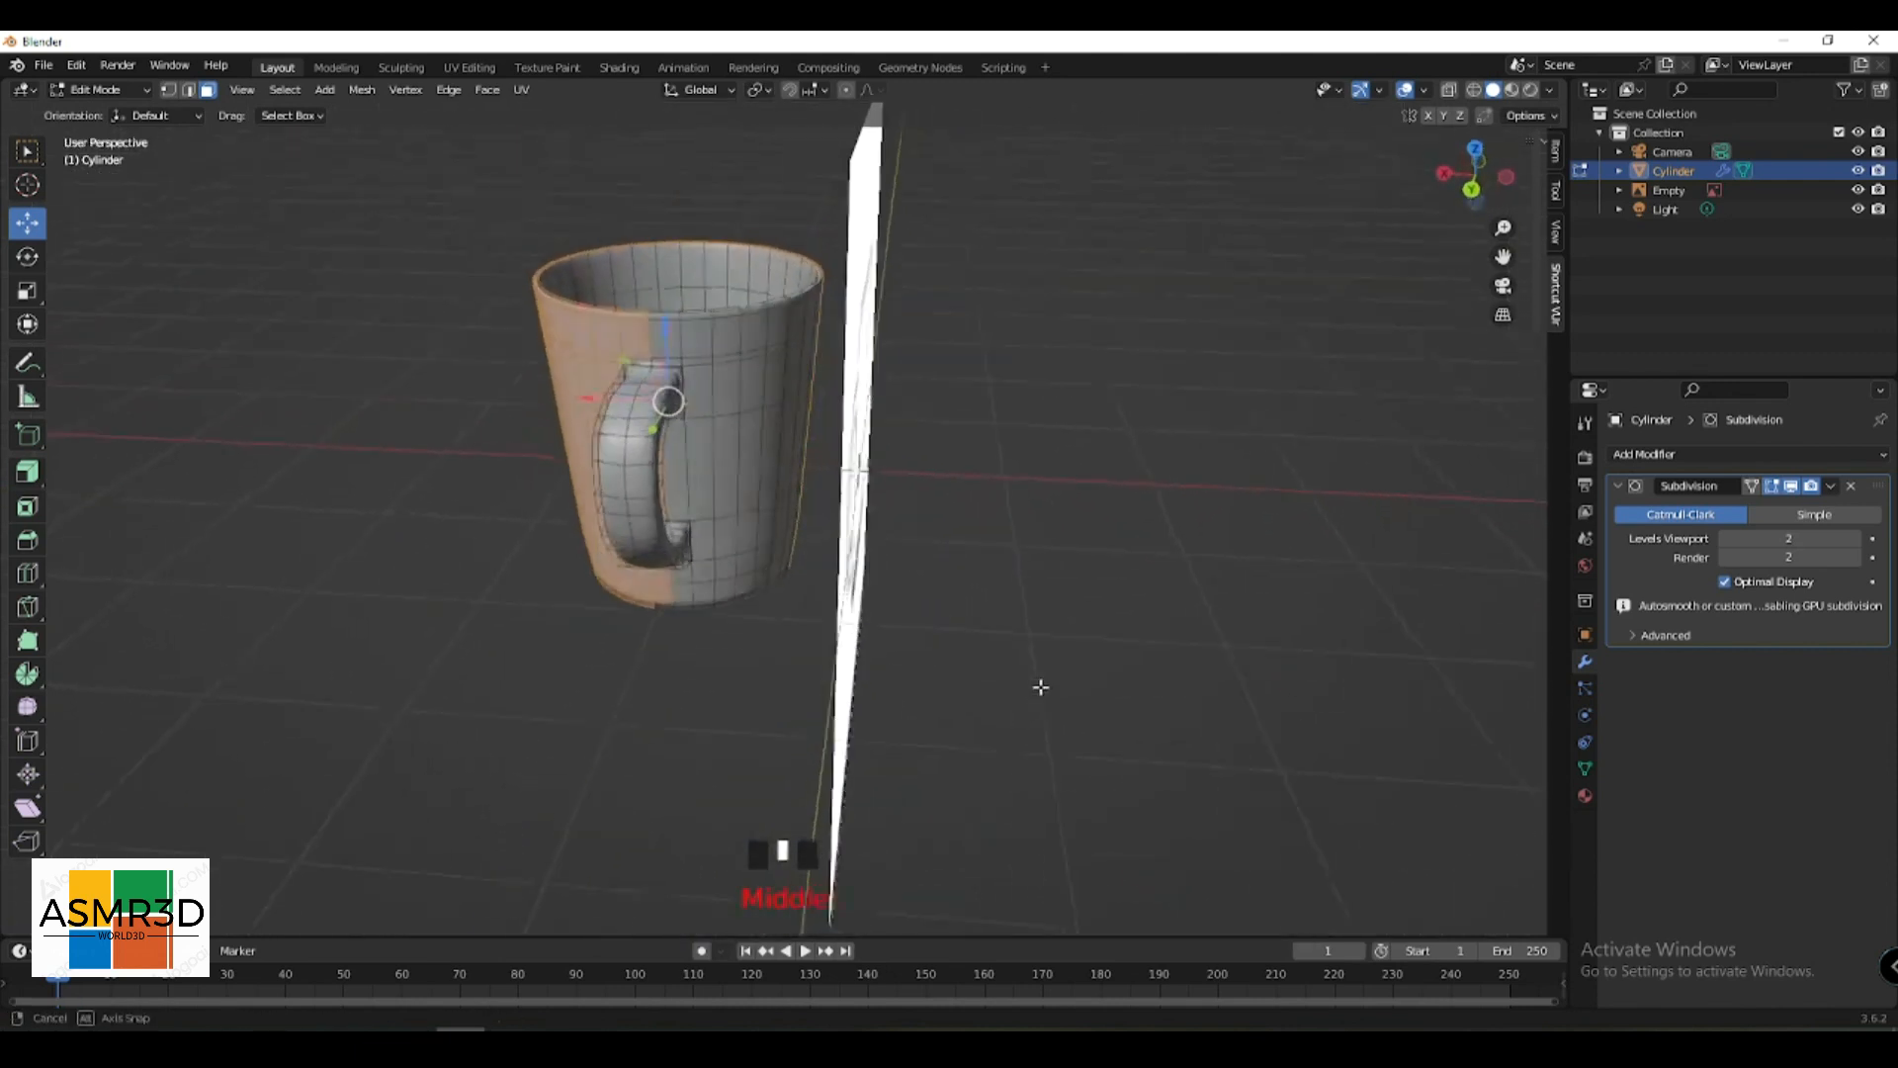
scroll(742, 589, "up", 4)
middle_click_drag(763, 572, 860, 536)
middle_click_drag(788, 559, 790, 632, "shift")
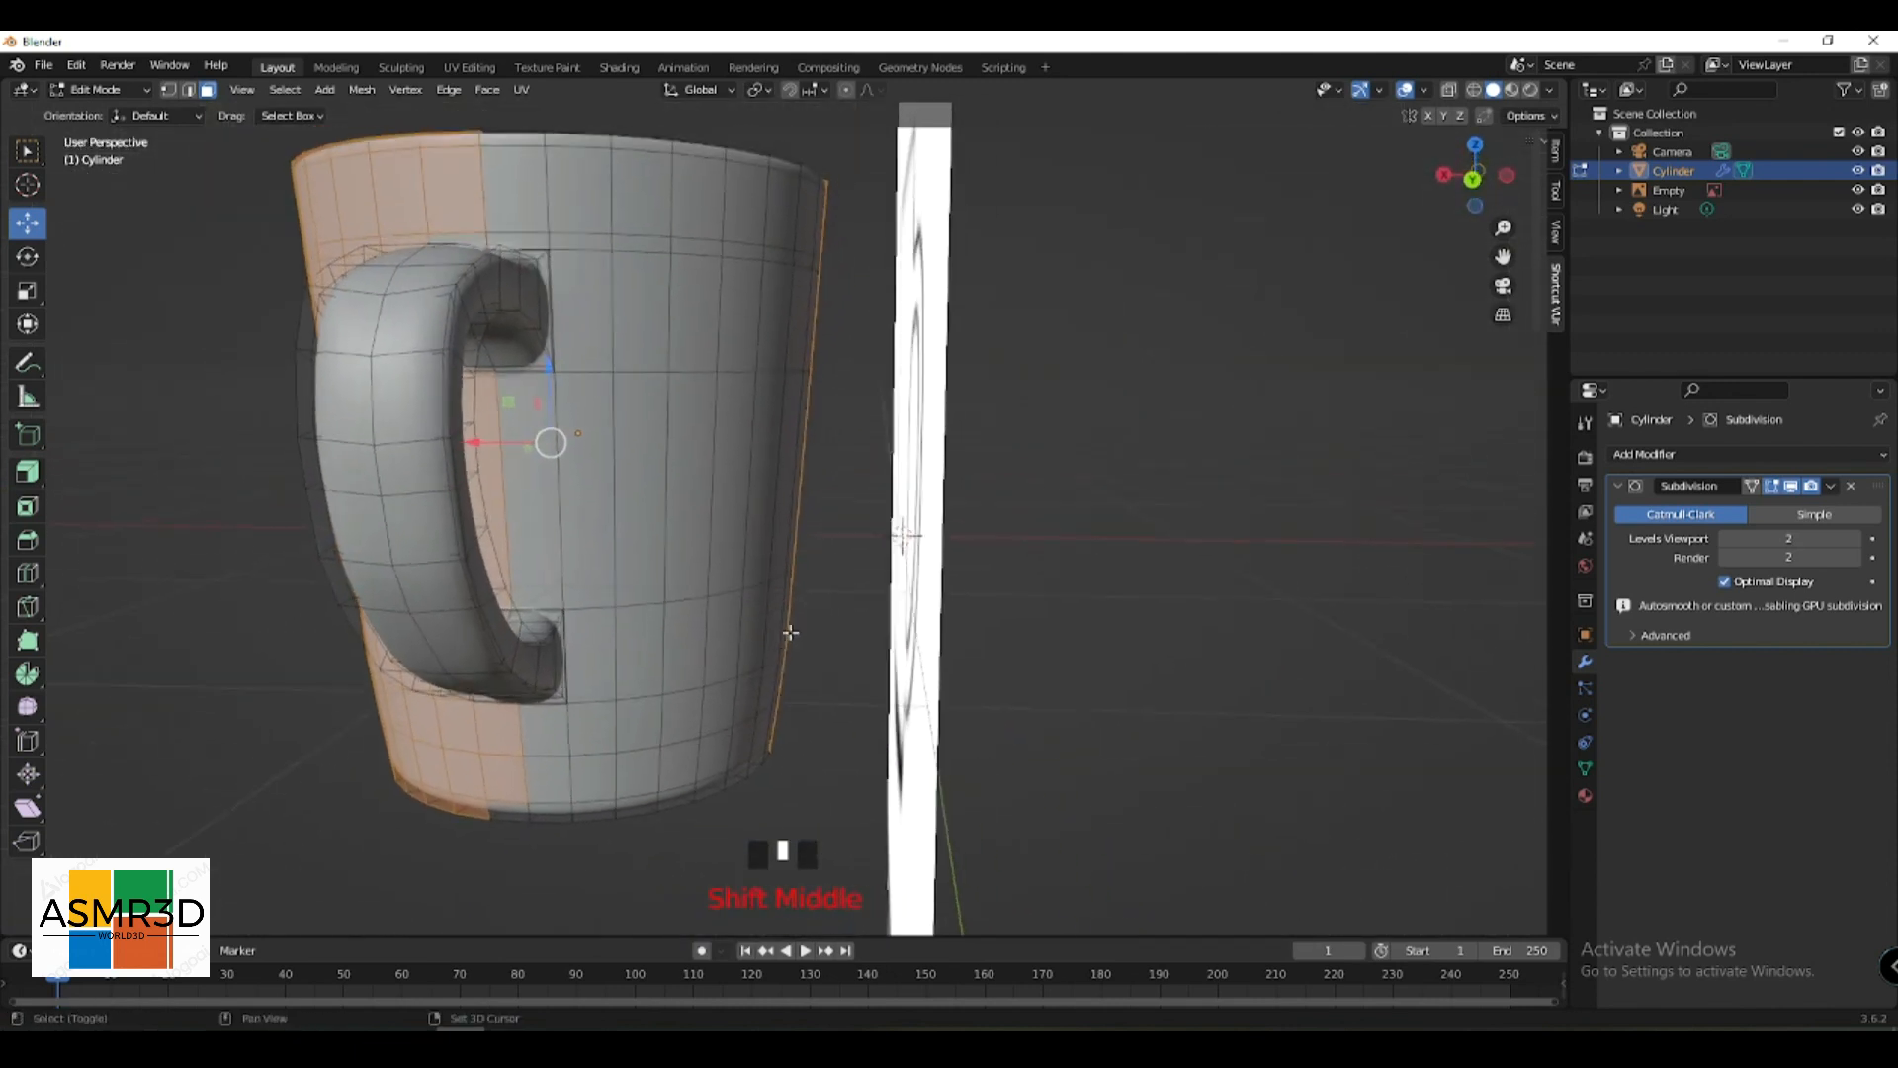
scroll(790, 633, "down", 2)
left_click_drag(841, 243, 658, 756, "shift")
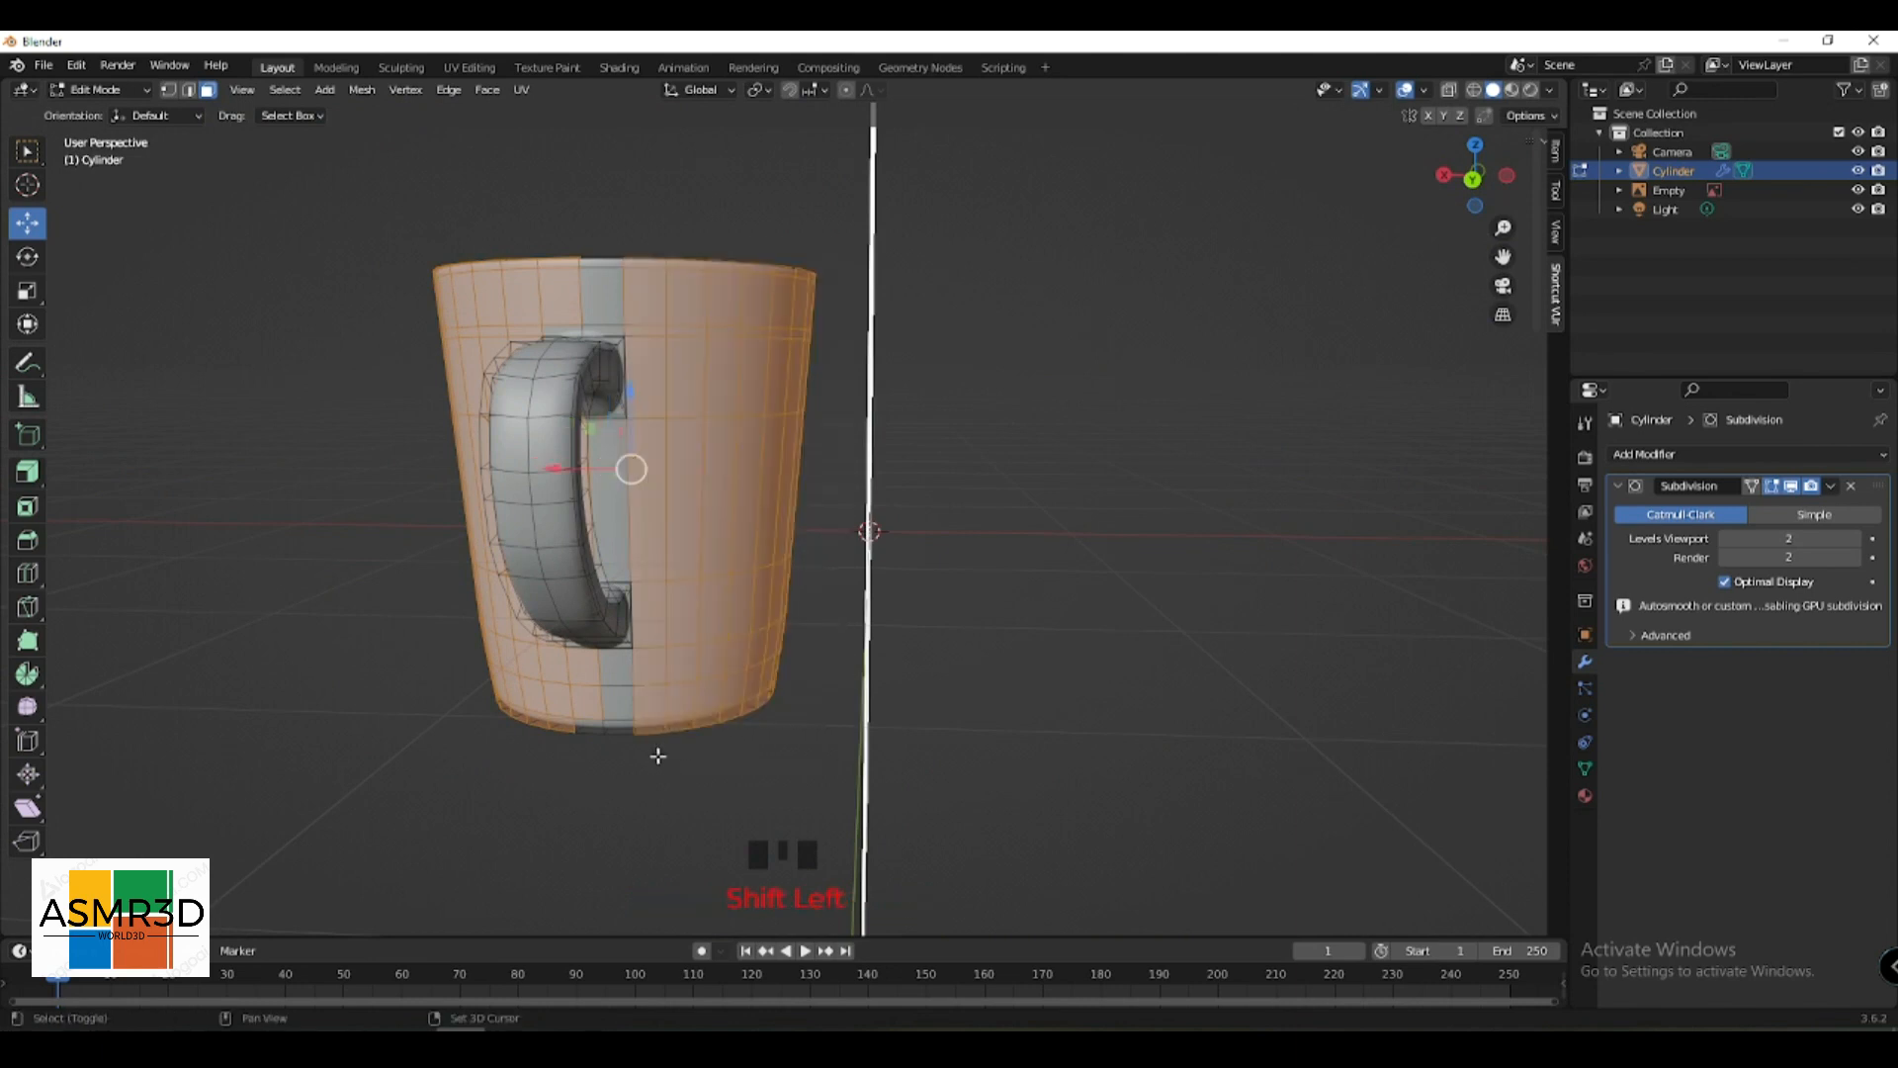
- Add the remaining strip of outer wall faces above and between the handle joints to the selection
scroll(661, 534, "up", 2)
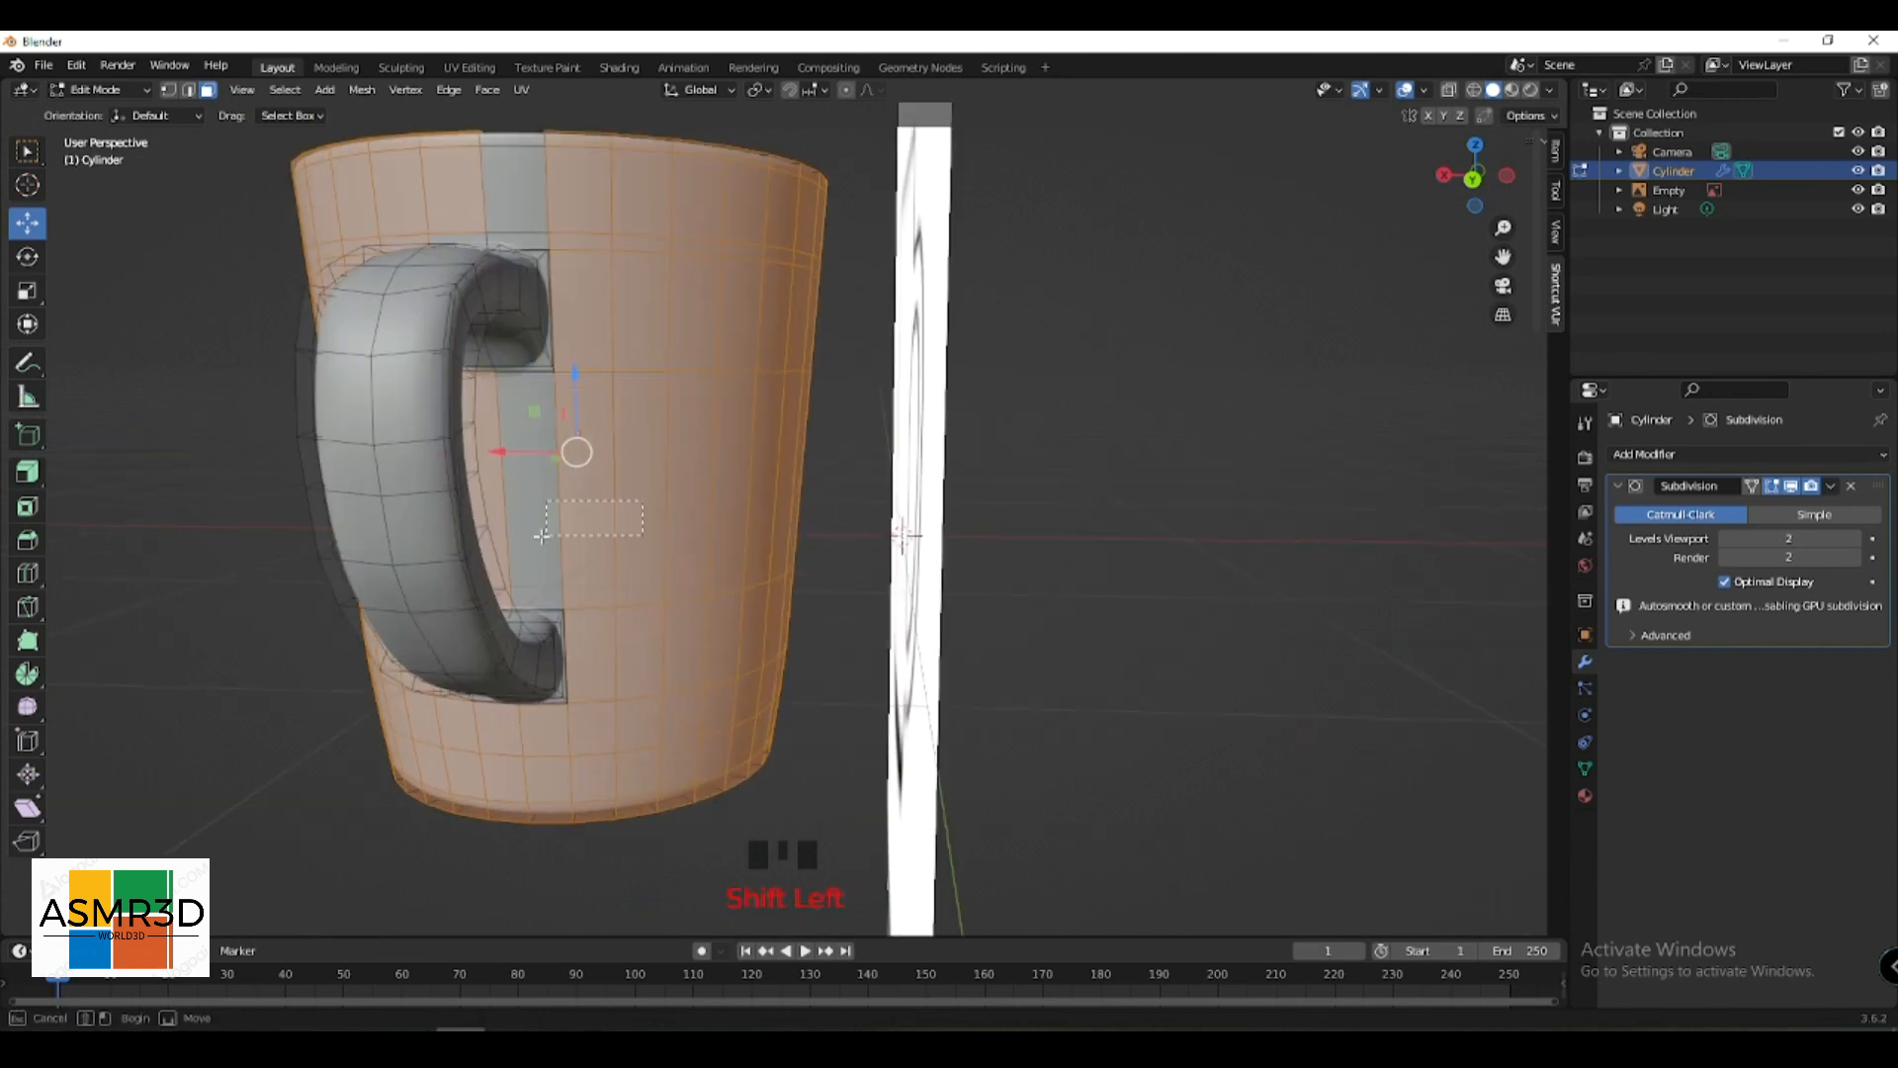
middle_click_drag(537, 479, 613, 662, "shift")
left_click_drag(663, 359, 598, 445, "shift")
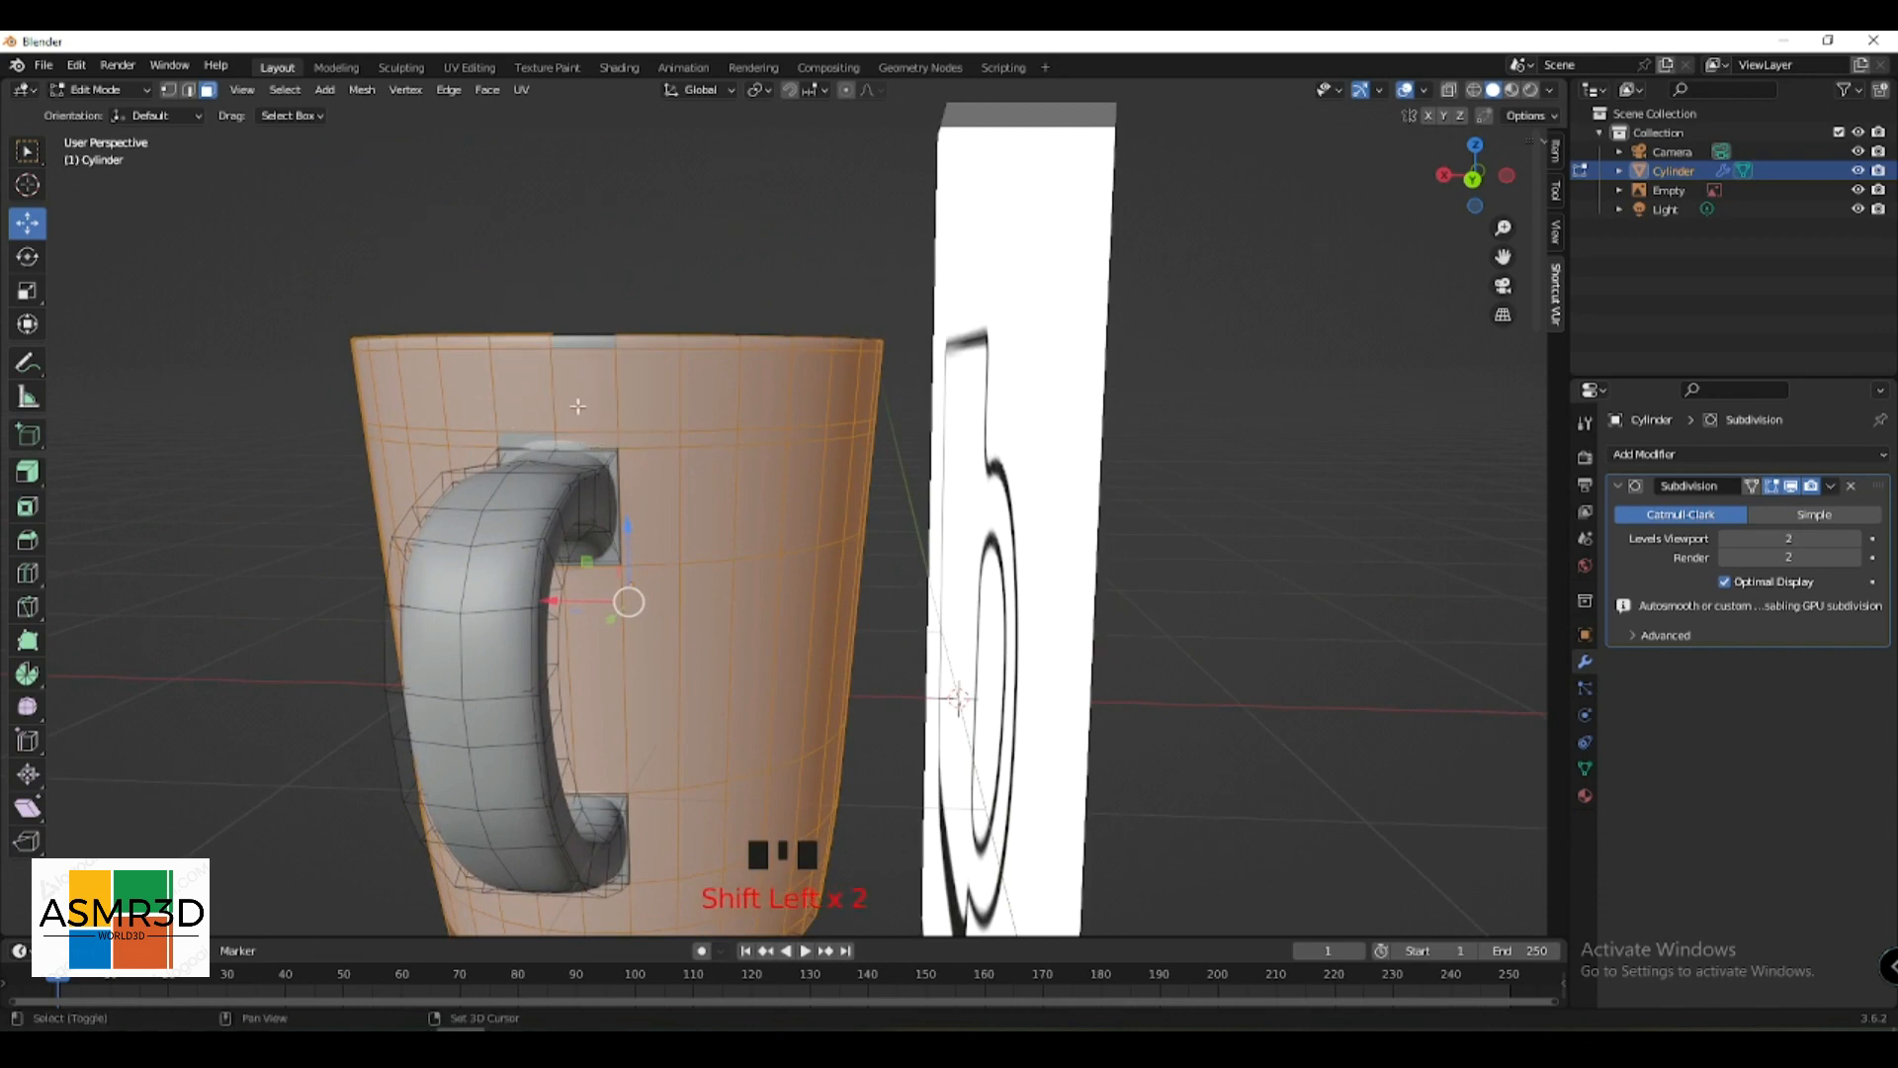
middle_click_drag(603, 433, 715, 429)
scroll(534, 513, "down", 1)
- Deselect the top rim faces on the cup's -X side in top view, working toward the side opposite the handle
middle_click_drag(534, 513, 1339, 573)
scroll(932, 643, "up", 2)
middle_click_drag(932, 644, 718, 733, "shift")
middle_click_drag(814, 659, 682, 514, "shift")
left_click_drag(597, 597, 596, 674, "ctrl")
middle_click_drag(668, 722, 613, 503, "shift")
scroll(566, 531, "up", 2)
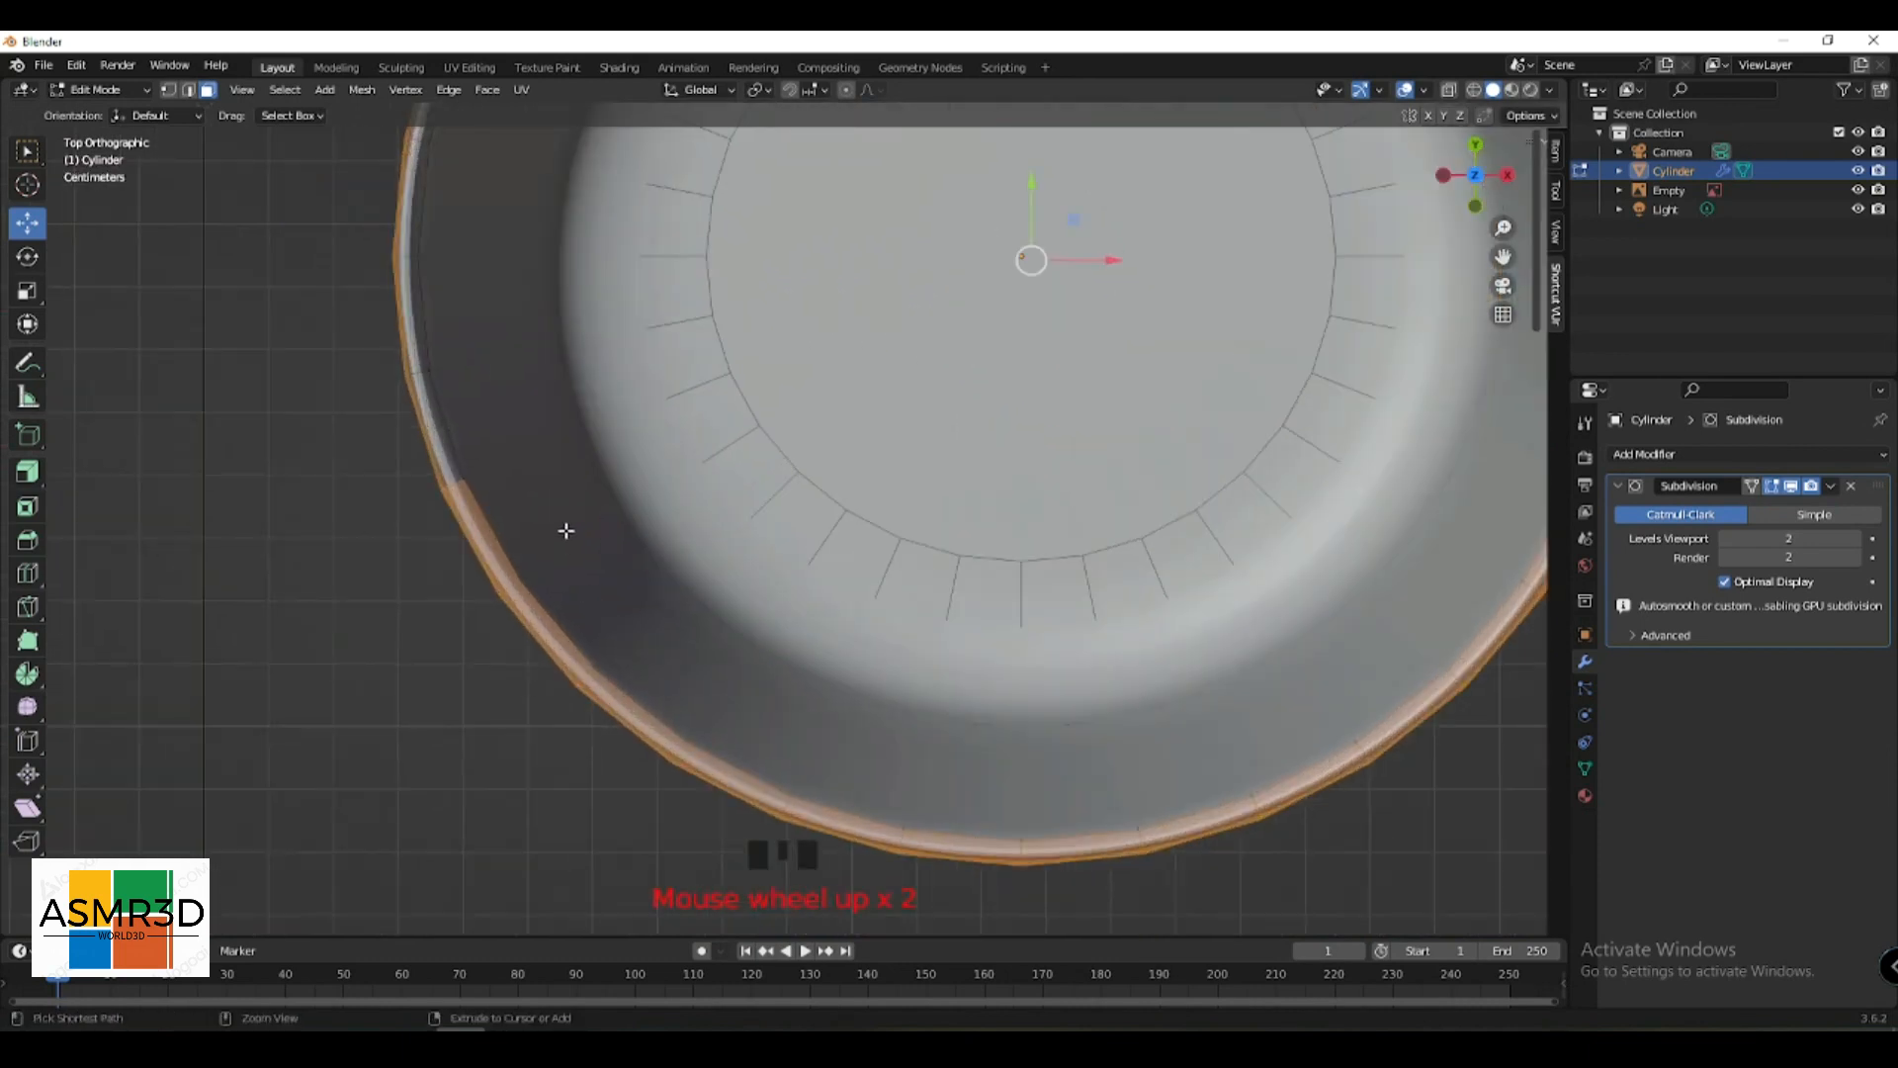
left_click_drag(498, 559, 496, 561, "ctrl")
left_click_drag(566, 649, 566, 649, "ctrl")
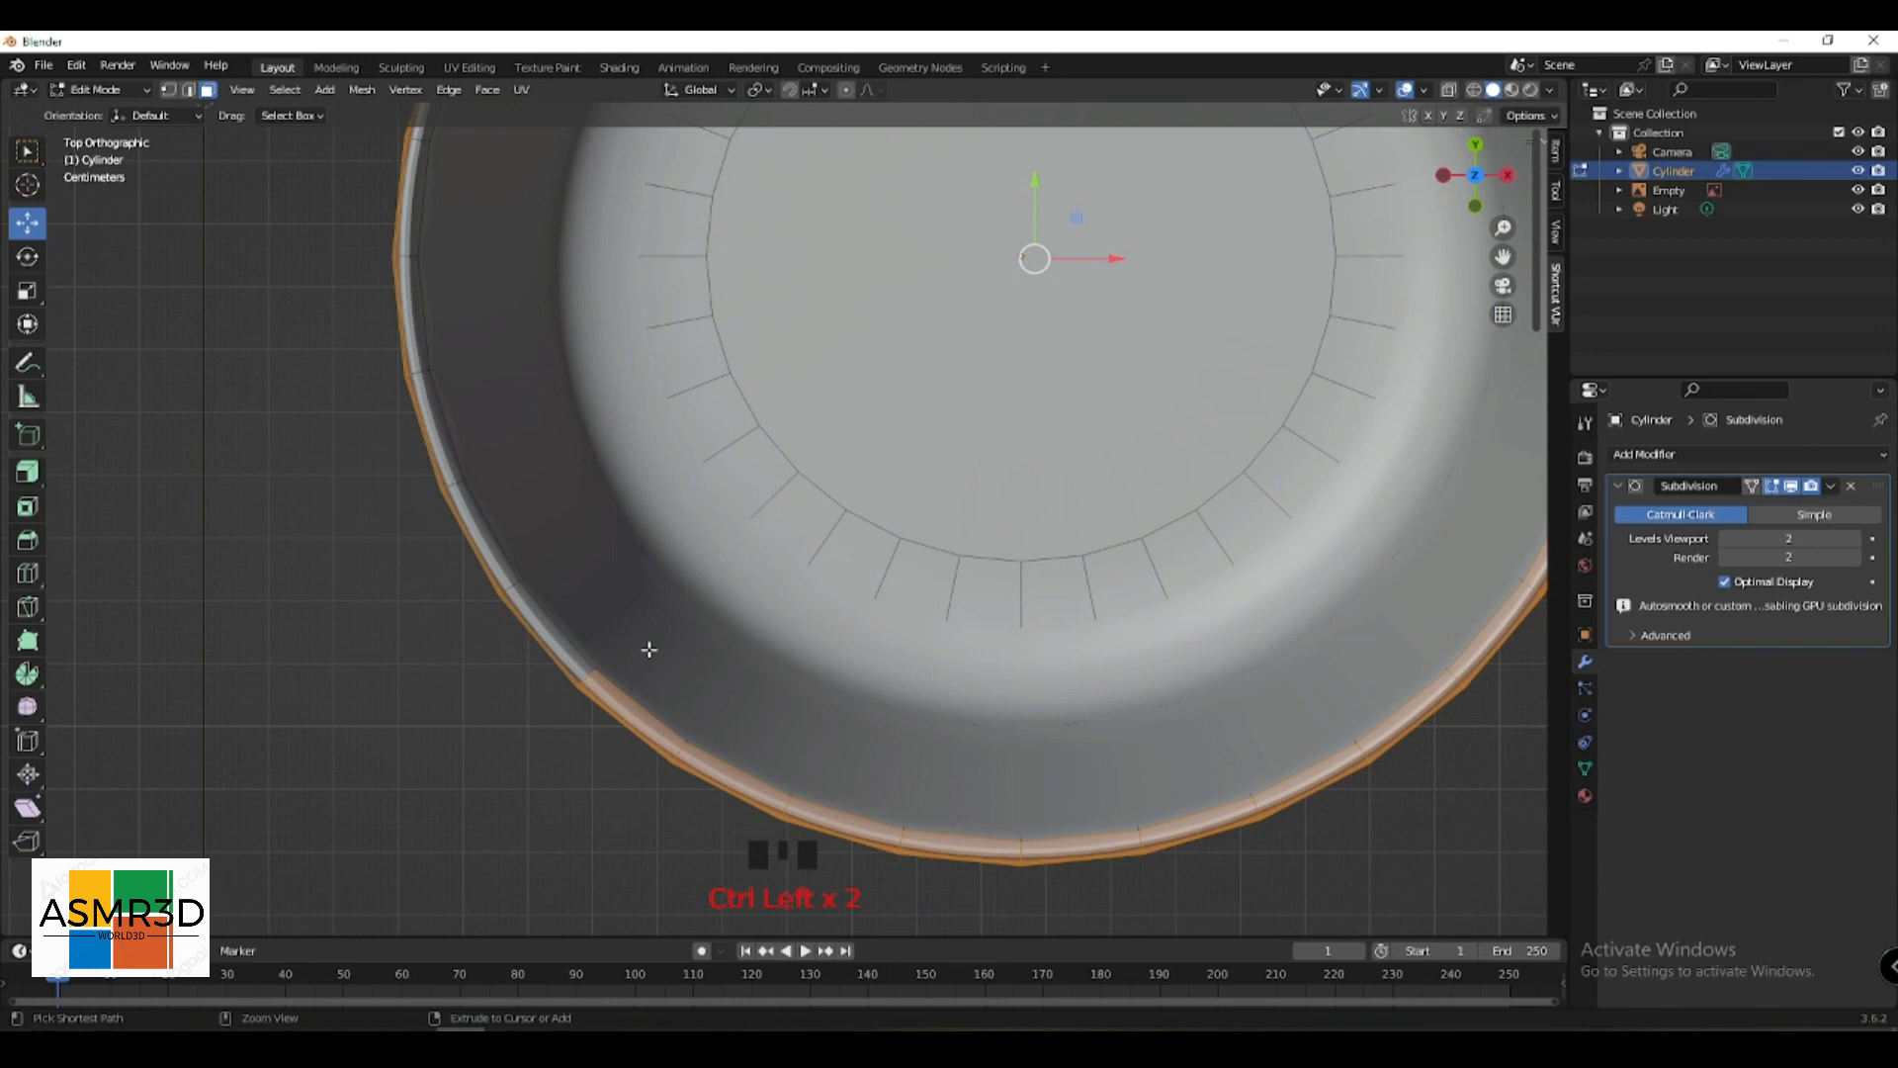
left_click_drag(626, 705, 700, 759, "ctrl")
- Deselect the rim faces around the side opposite the handle, continuing toward the +X side
middle_click_drag(817, 703, 664, 561, "shift")
left_click_drag(720, 632, 689, 678, "ctrl")
left_click_drag(810, 696, 924, 712, "ctrl")
left_click_drag(1025, 681, 1036, 683, "ctrl")
left_click_drag(1137, 594, 1159, 641, "ctrl")
middle_click_drag(1211, 541, 1000, 580, "shift")
left_click_drag(999, 580, 1054, 613, "ctrl")
left_click_drag(1098, 539, 1115, 552, "ctrl")
middle_click_drag(1094, 524, 929, 626, "shift")
left_click_drag(990, 542, 1030, 558, "ctrl")
middle_click_drag(1019, 537, 865, 612, "shift")
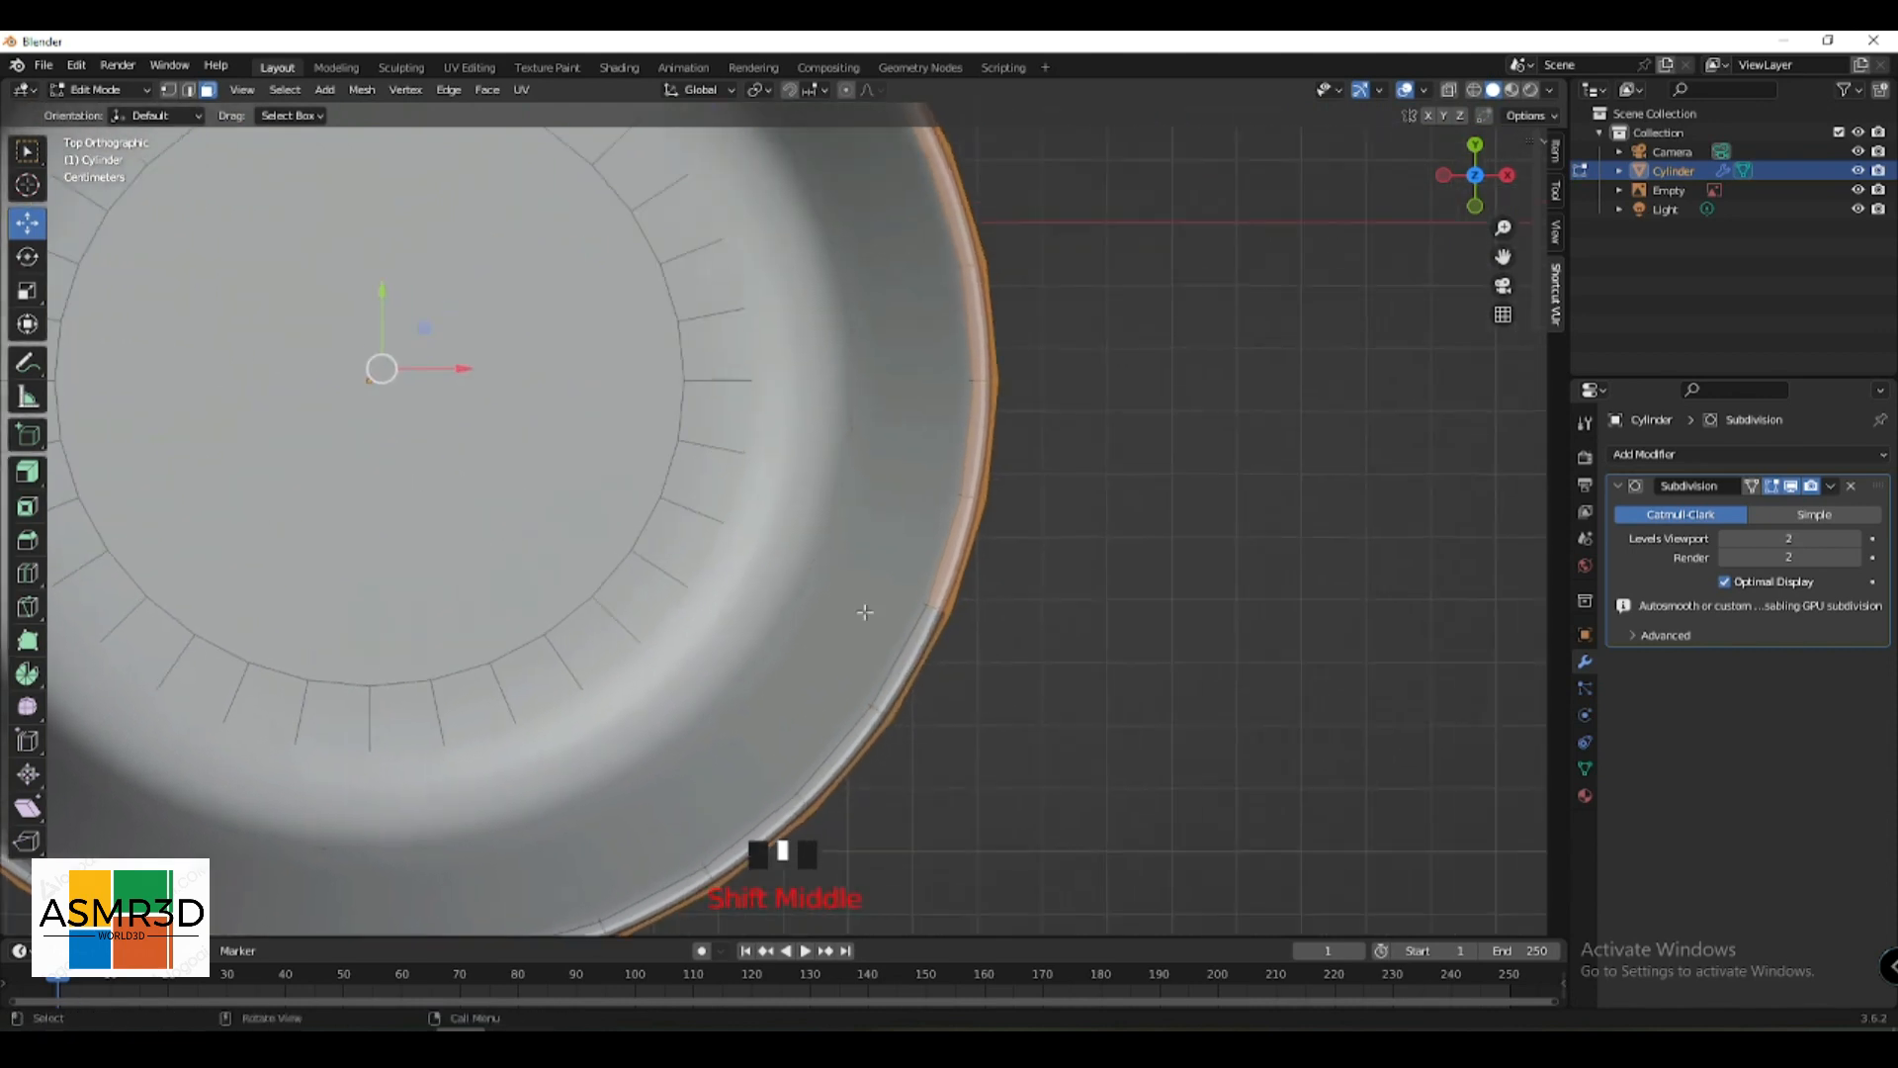
- Deselect the top rim faces along the cup's +X side, working around toward the handle
left_click_drag(936, 559, 948, 549, "ctrl")
left_click_drag(966, 439, 953, 441, "ctrl")
middle_click_drag(953, 441, 894, 555, "shift")
left_click_drag(893, 554, 890, 472, "ctrl")
middle_click_drag(890, 473, 882, 732, "shift")
left_click_drag(871, 655, 843, 475, "ctrl")
left_click_drag(779, 421, 794, 387, "ctrl")
left_click_drag(687, 358, 635, 306, "ctrl")
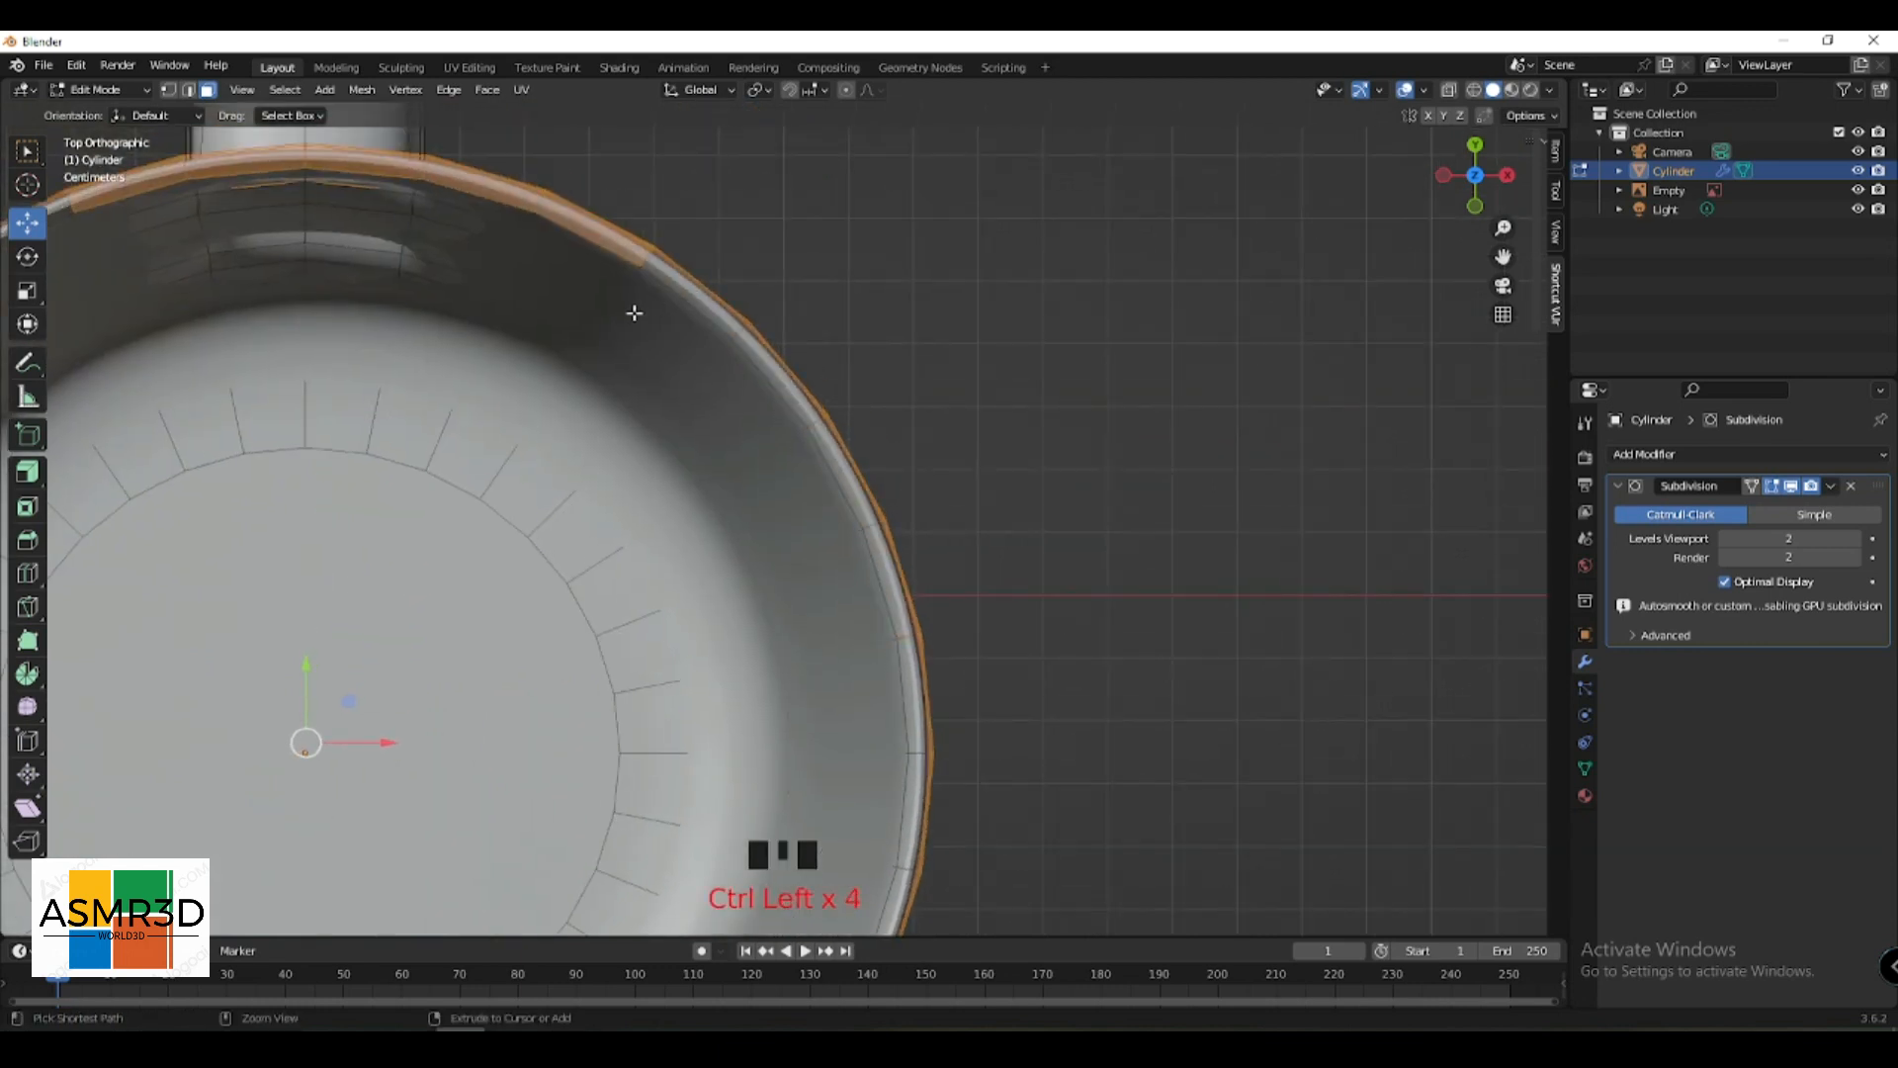
- Deselect the remaining rim faces around the handle side of the cup so the inner lip is excluded
middle_click_drag(636, 306, 831, 542, "shift")
left_click_drag(765, 474, 681, 387, "ctrl")
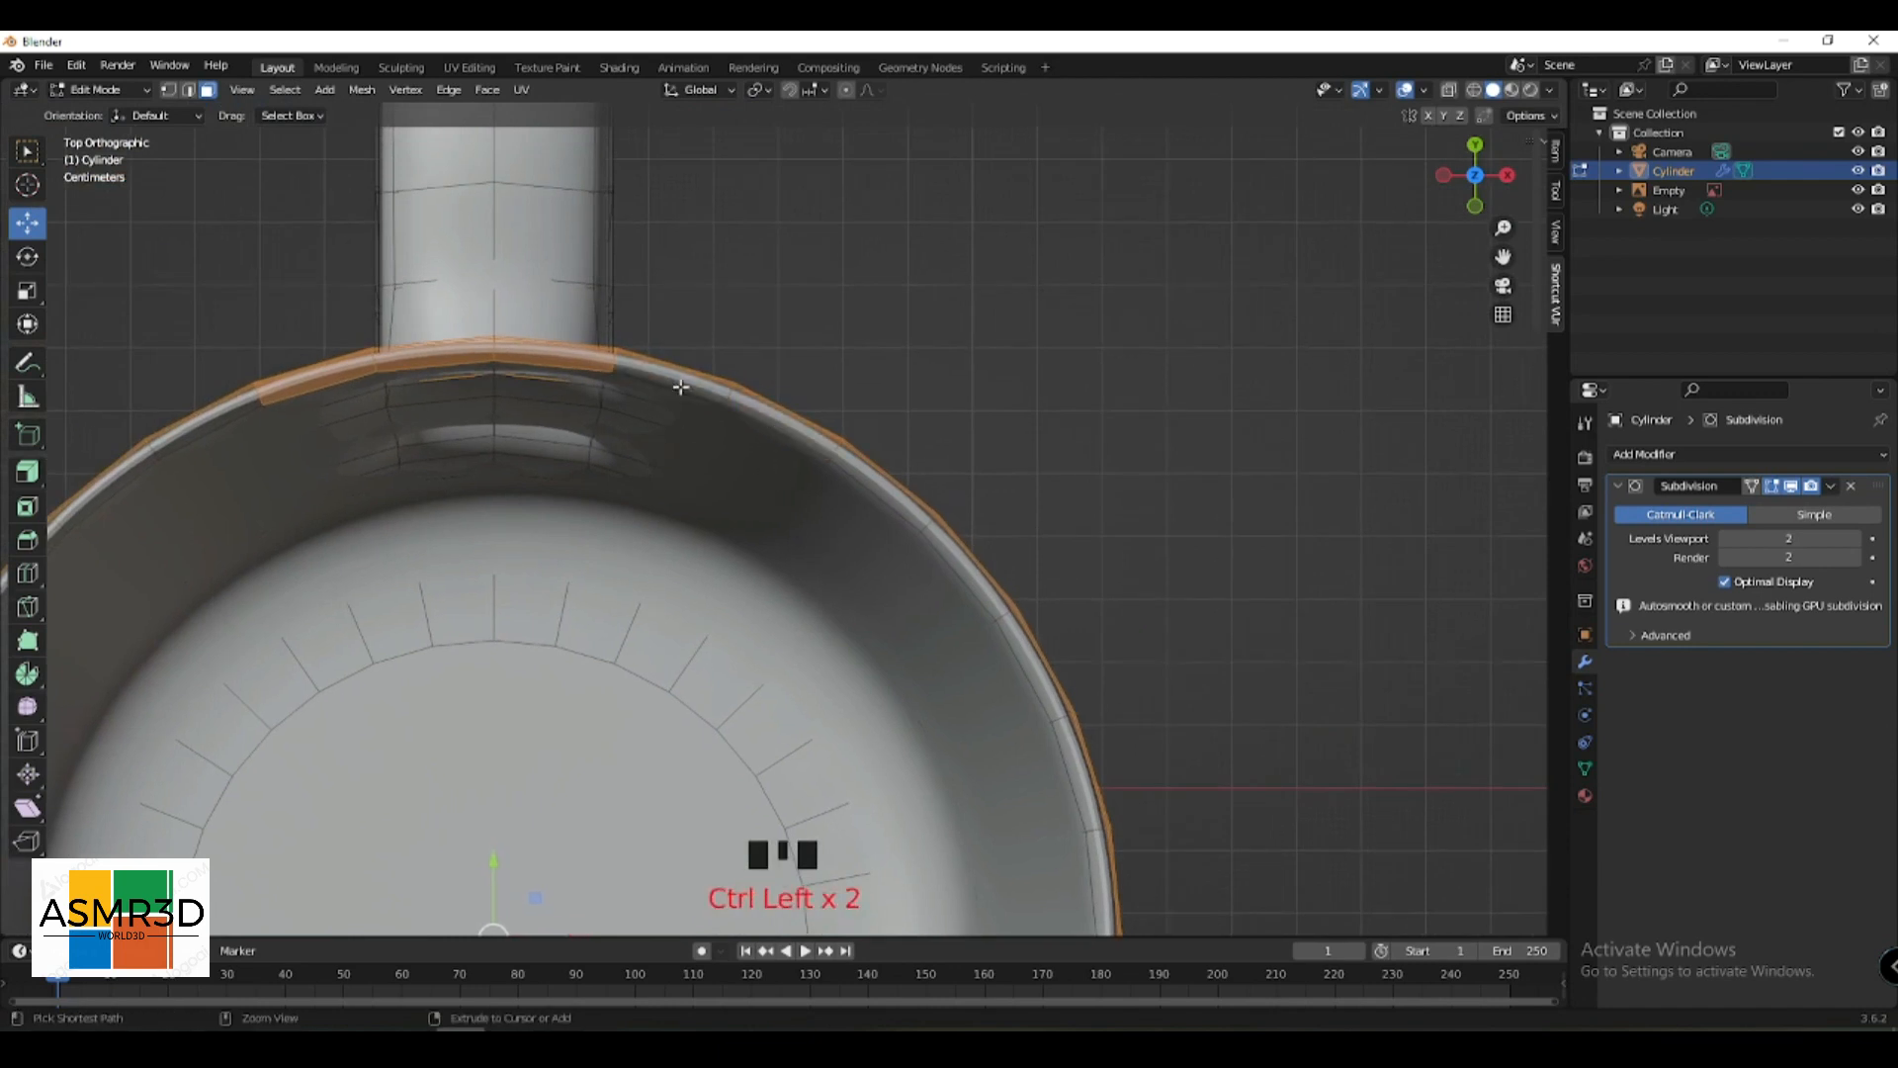
left_click_drag(595, 435, 451, 365, "ctrl")
left_click_drag(326, 403, 297, 378, "ctrl")
- Give the mug a new material, then add a second material slot with its own new material
scroll(385, 525, "down", 3)
middle_click_drag(386, 525, 1493, 649)
scroll(969, 468, "down", 3)
left_click(1586, 795)
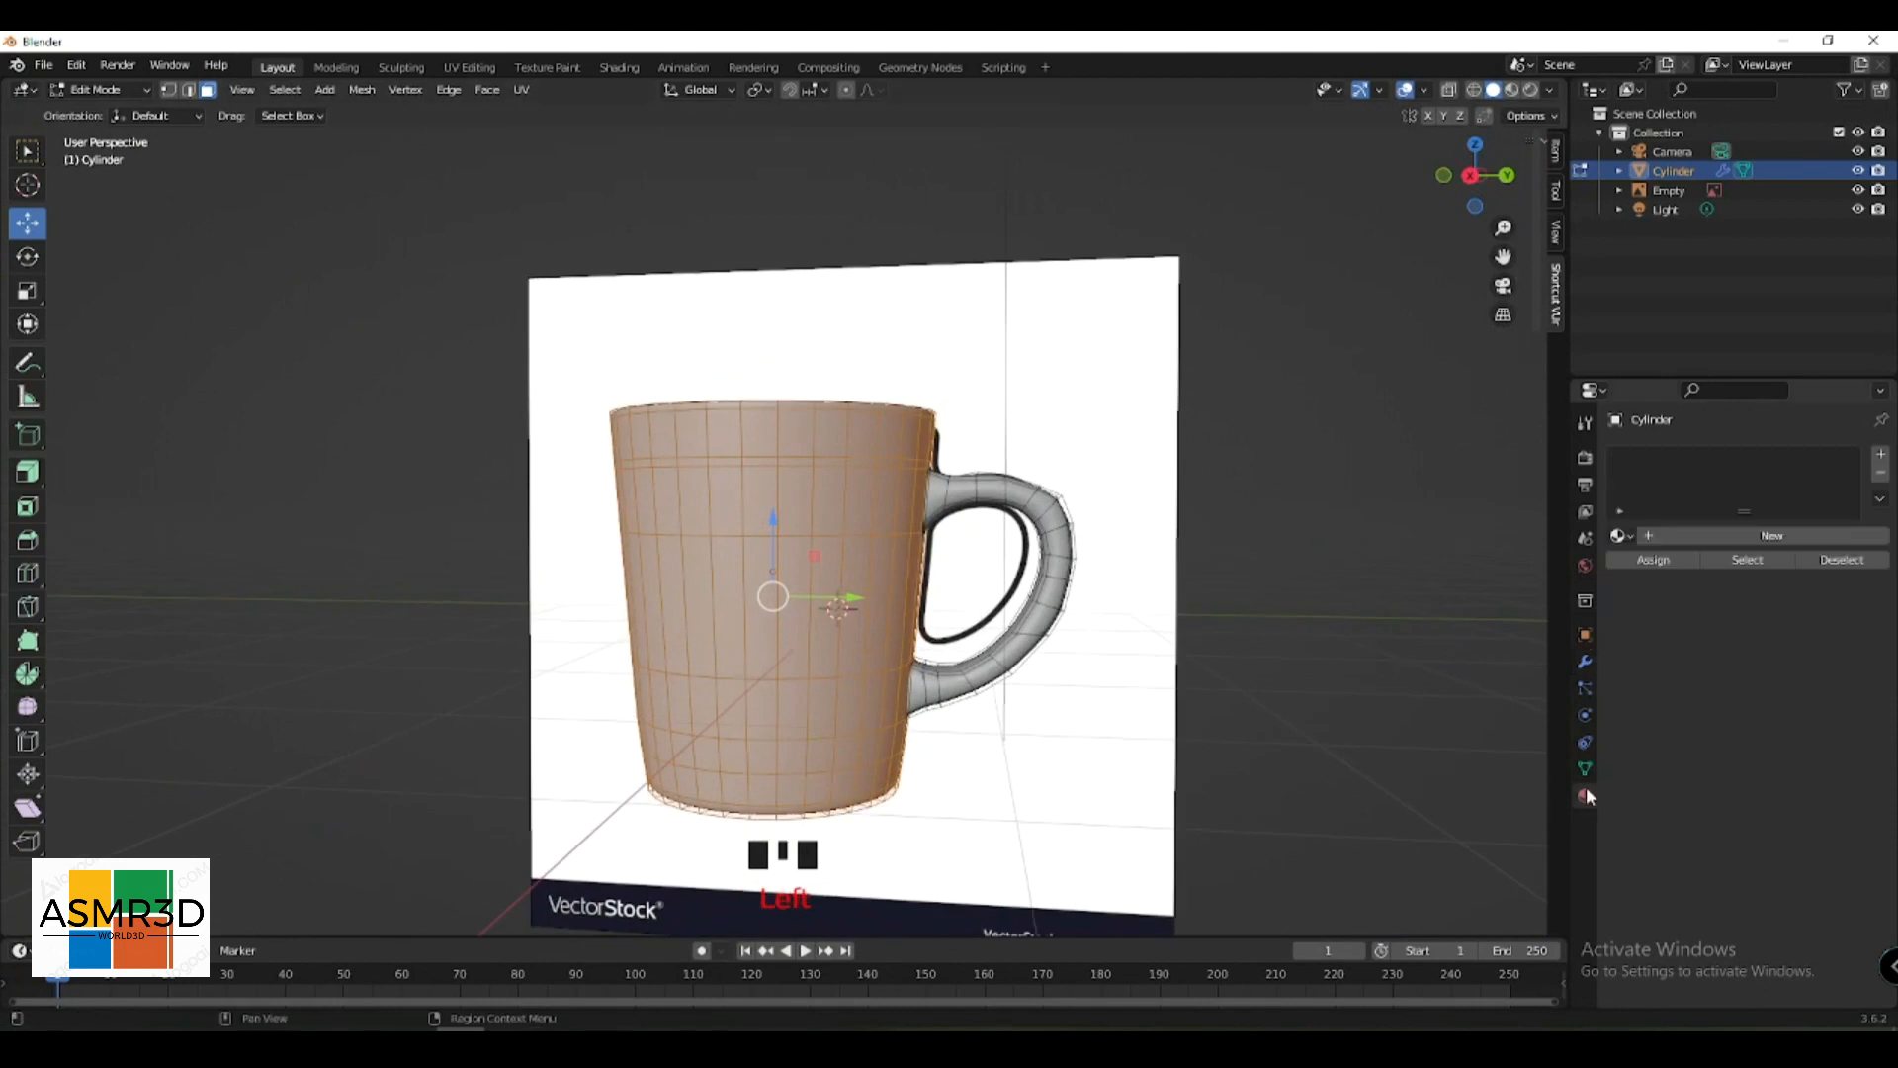
left_click(1761, 535)
left_click(1882, 454)
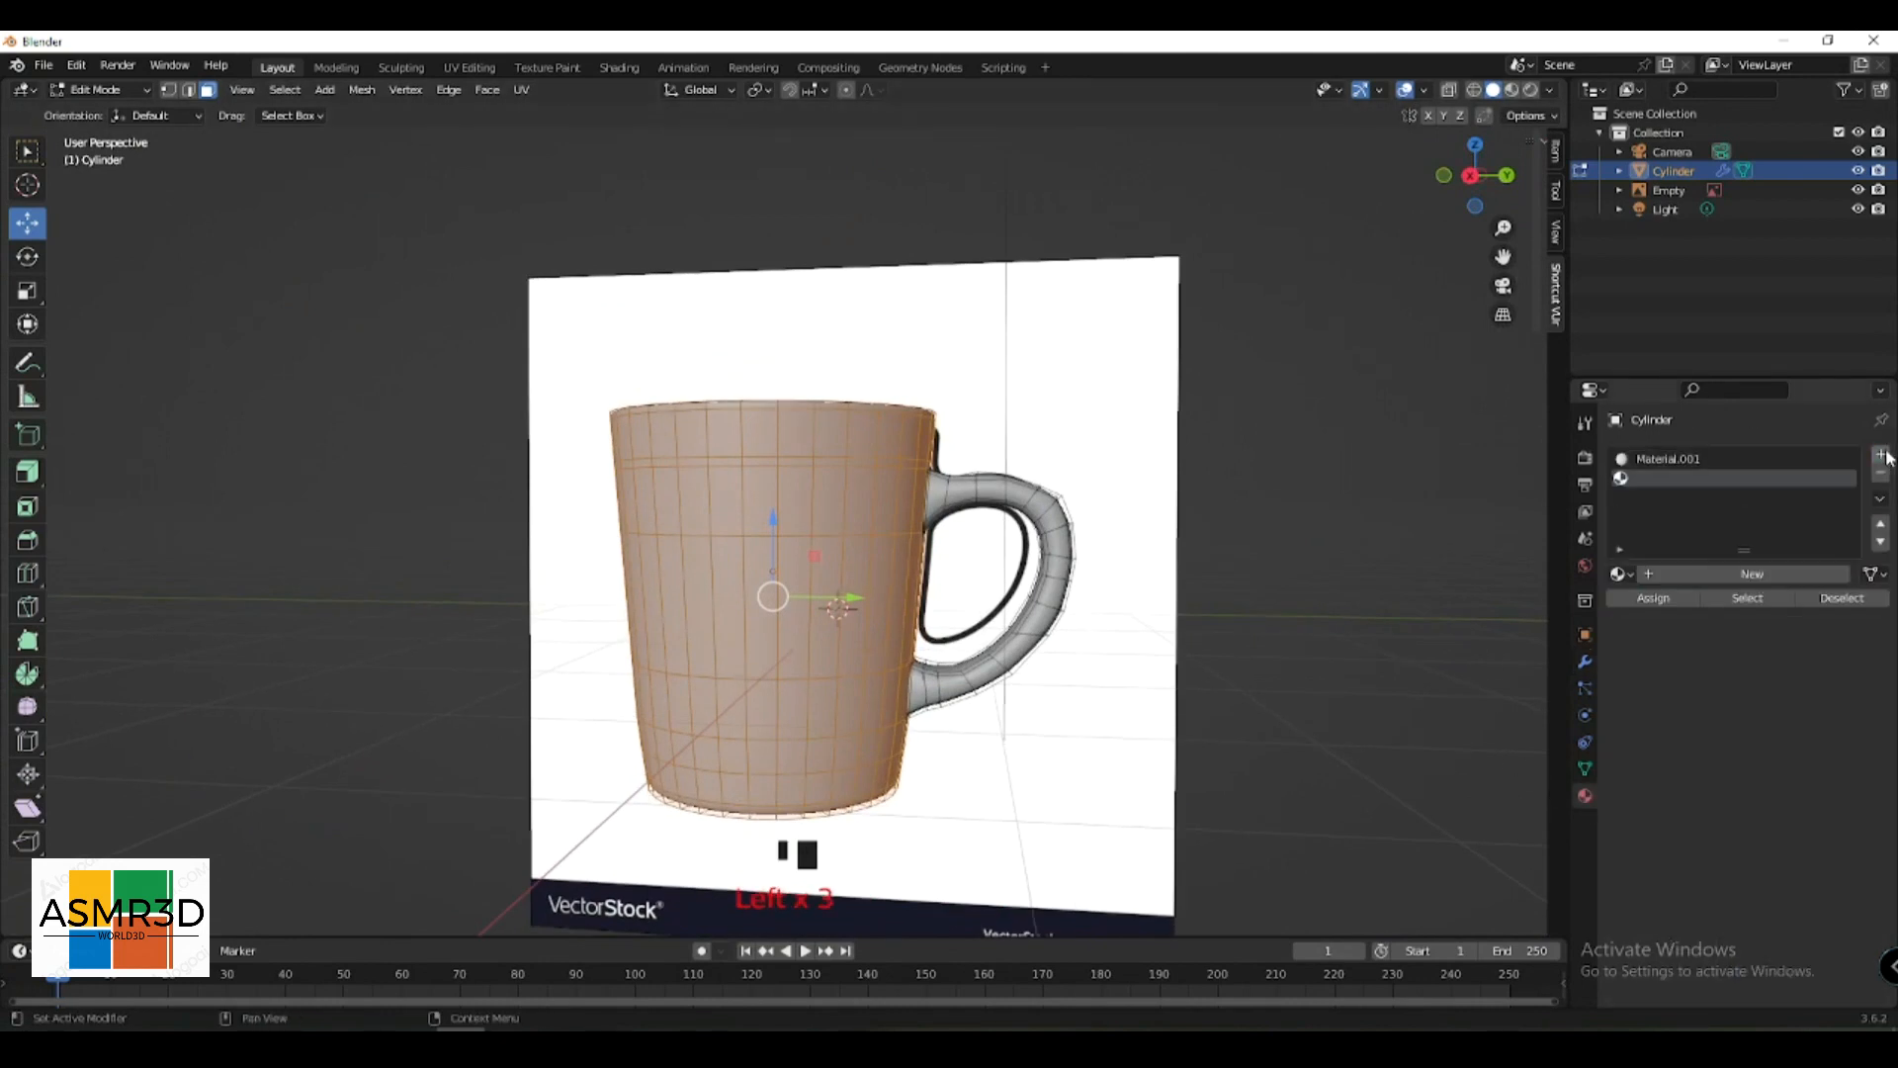
left_click(1681, 573)
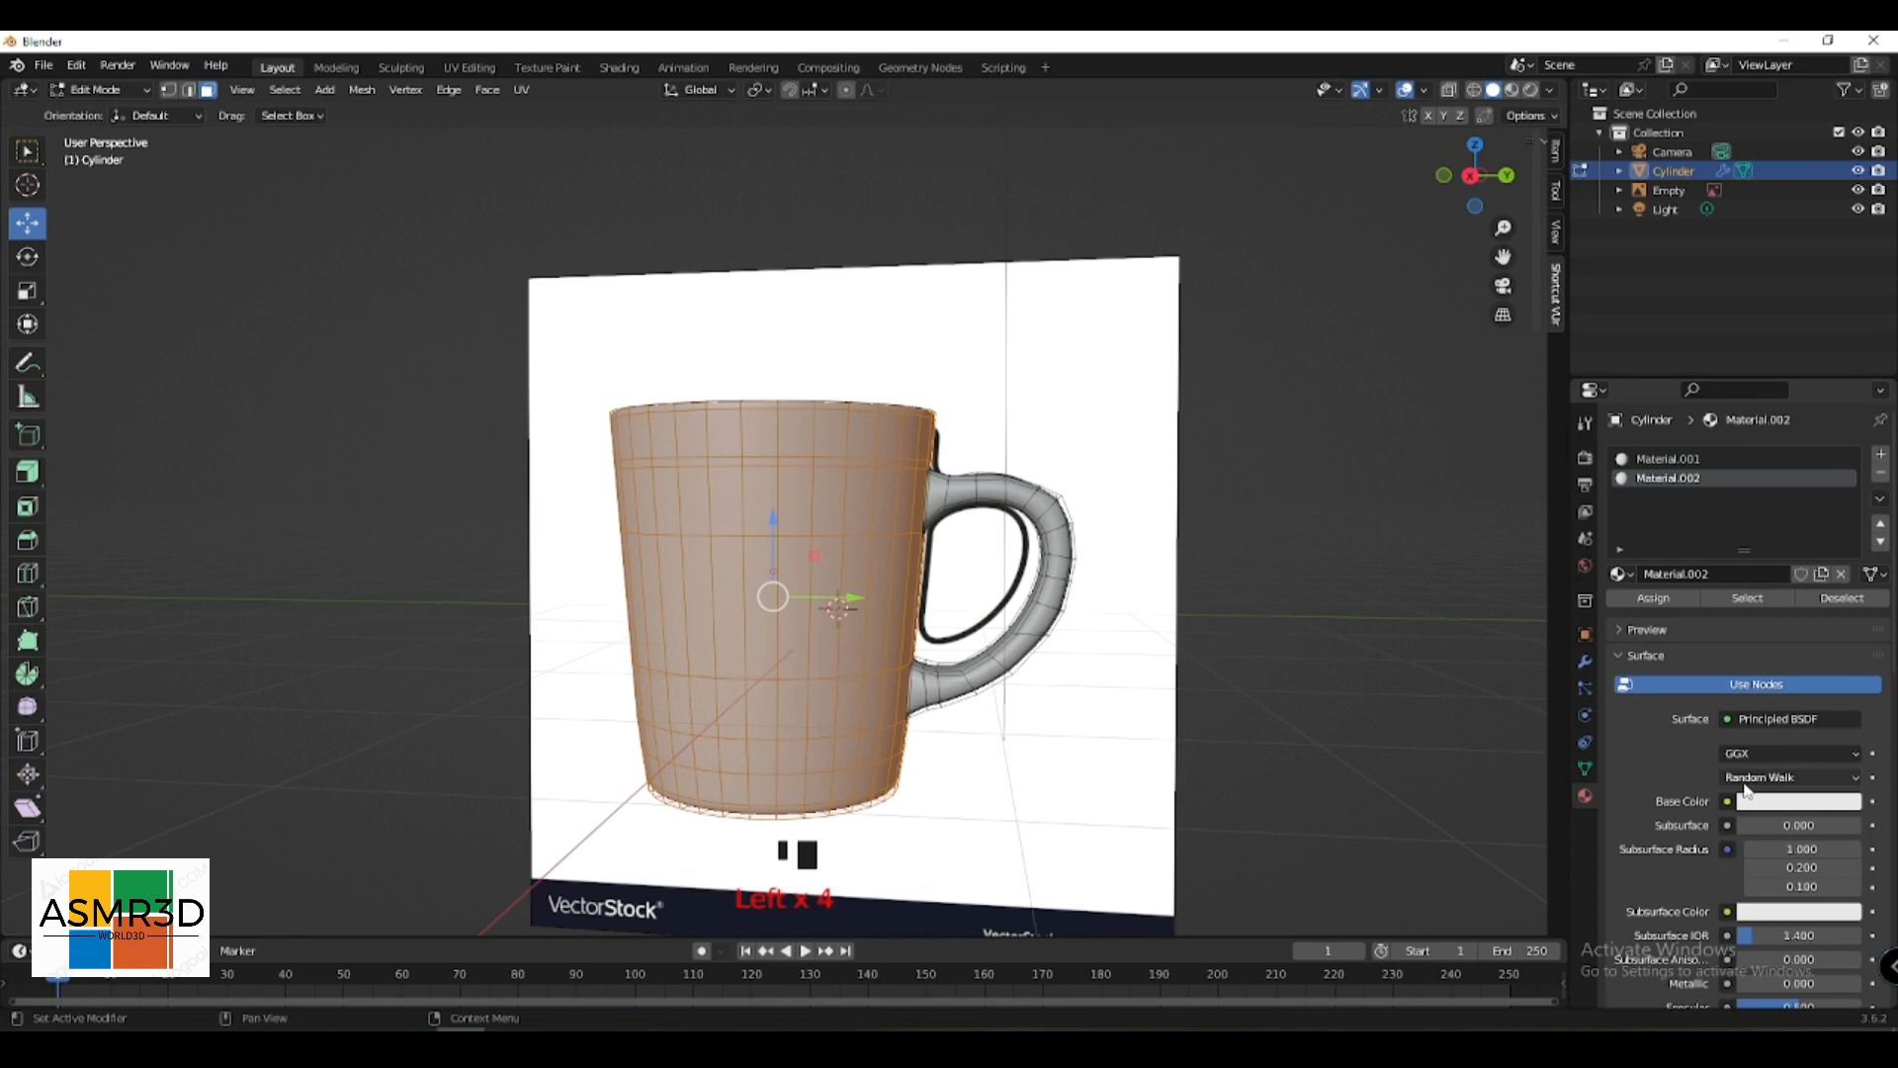
- Set Material.002's base color to bright red, assign it to the selected outer wall faces, and show the mug in material preview in Object Mode
left_click(1745, 800)
left_click(1753, 660)
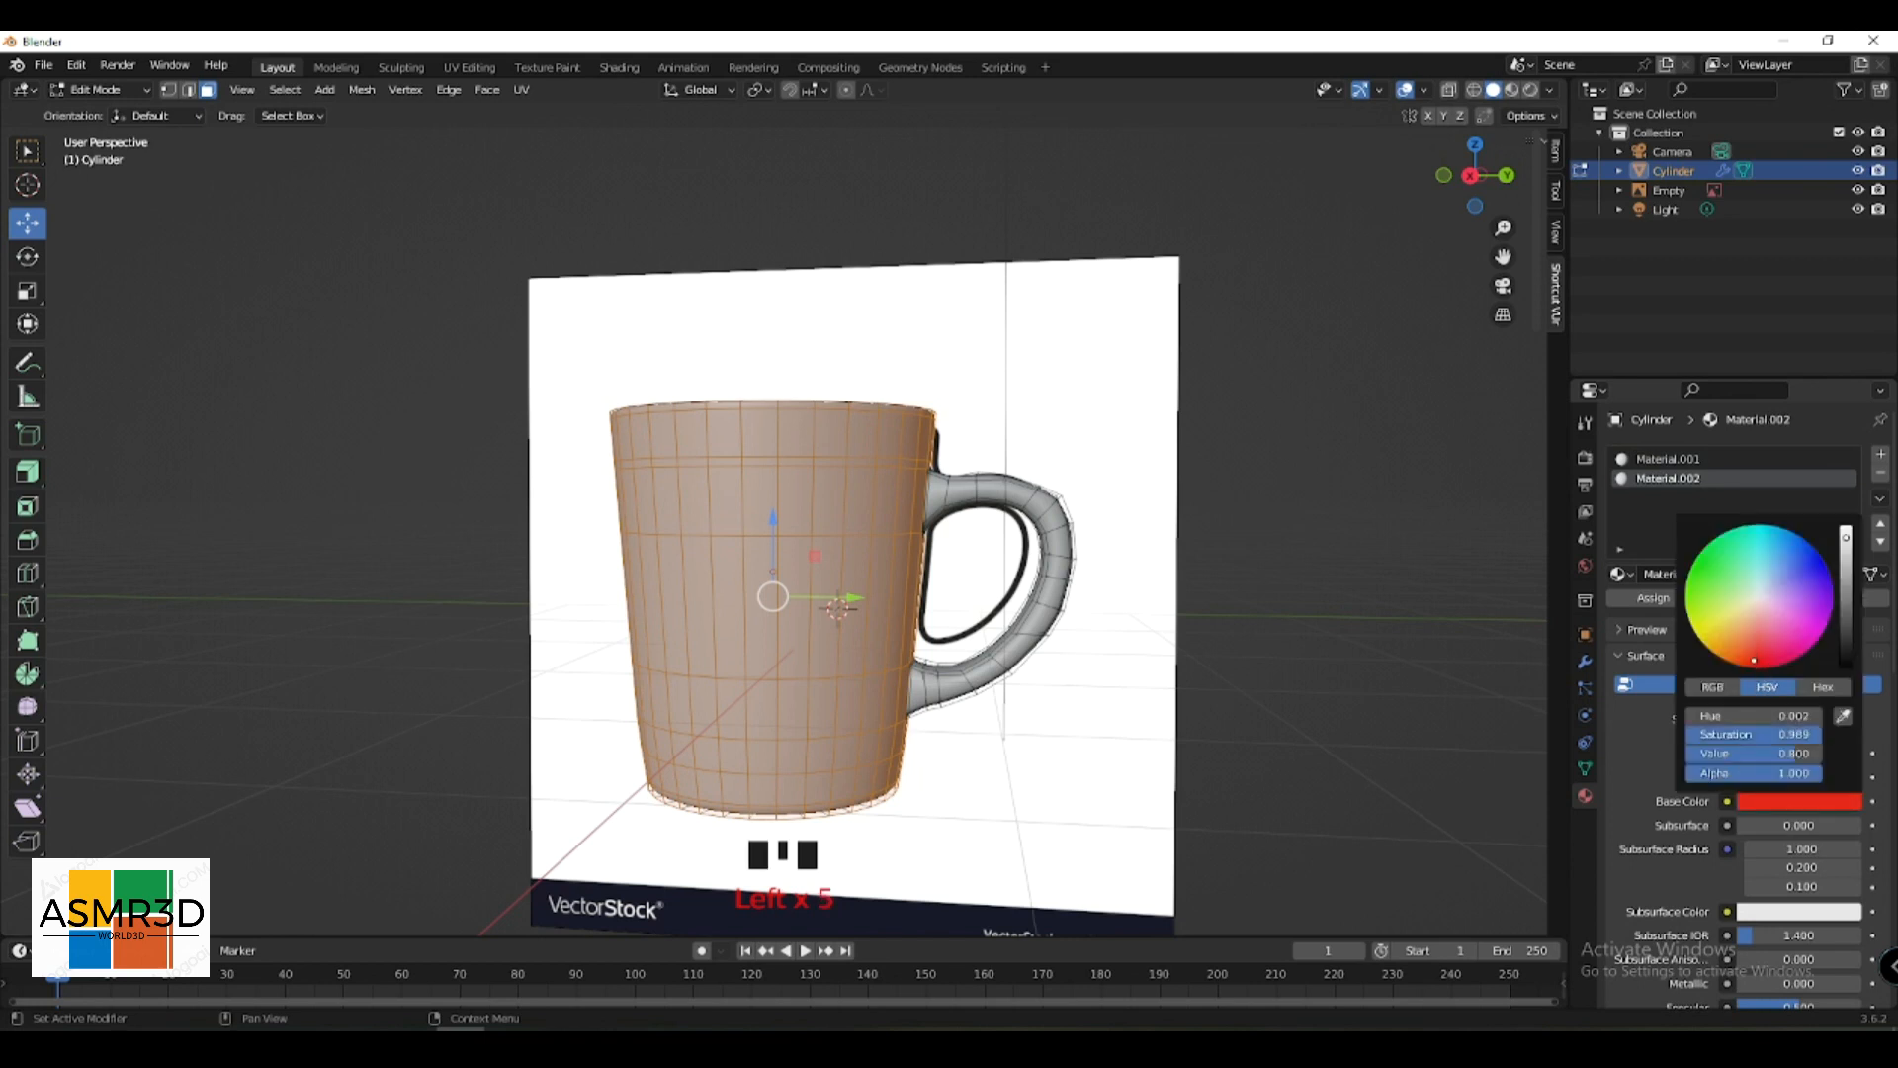
key("z")
mouse_move(1266, 708)
middle_mouse_down()
mouse_move(1226, 730)
mouse_move(1106, 694)
mouse_move(1086, 648)
mouse_move(1272, 649)
mouse_move(1385, 686)
mouse_move(1309, 750)
middle_mouse_up()
key("Tab")
- Move the mug along -Y clear of the reference image and delete the reference image
scroll(937, 618, "down", 2)
left_click_drag(836, 524, 465, 554)
middle_click_drag(464, 554, 657, 420)
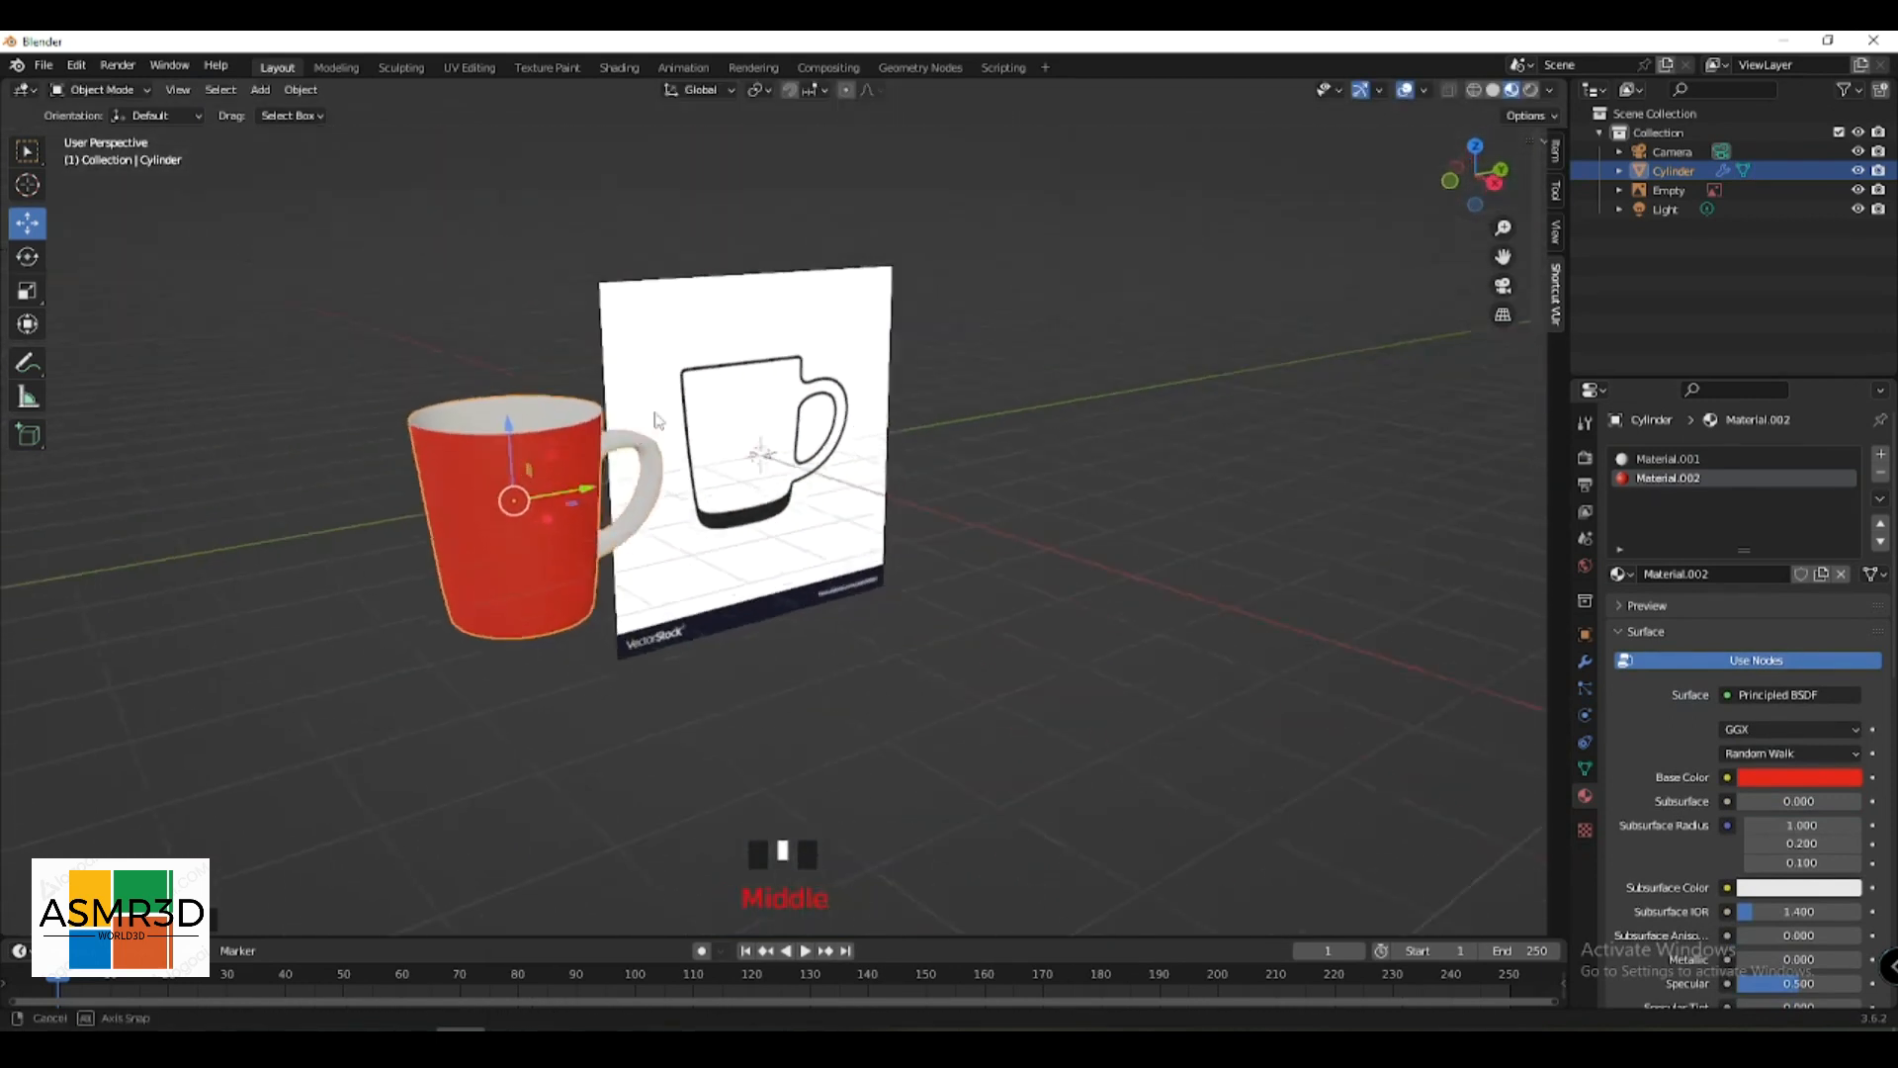
left_click(657, 420)
key("x")
left_click(675, 378)
- Move the mug back along Y toward the world origin and raise it along Z
left_click(584, 494)
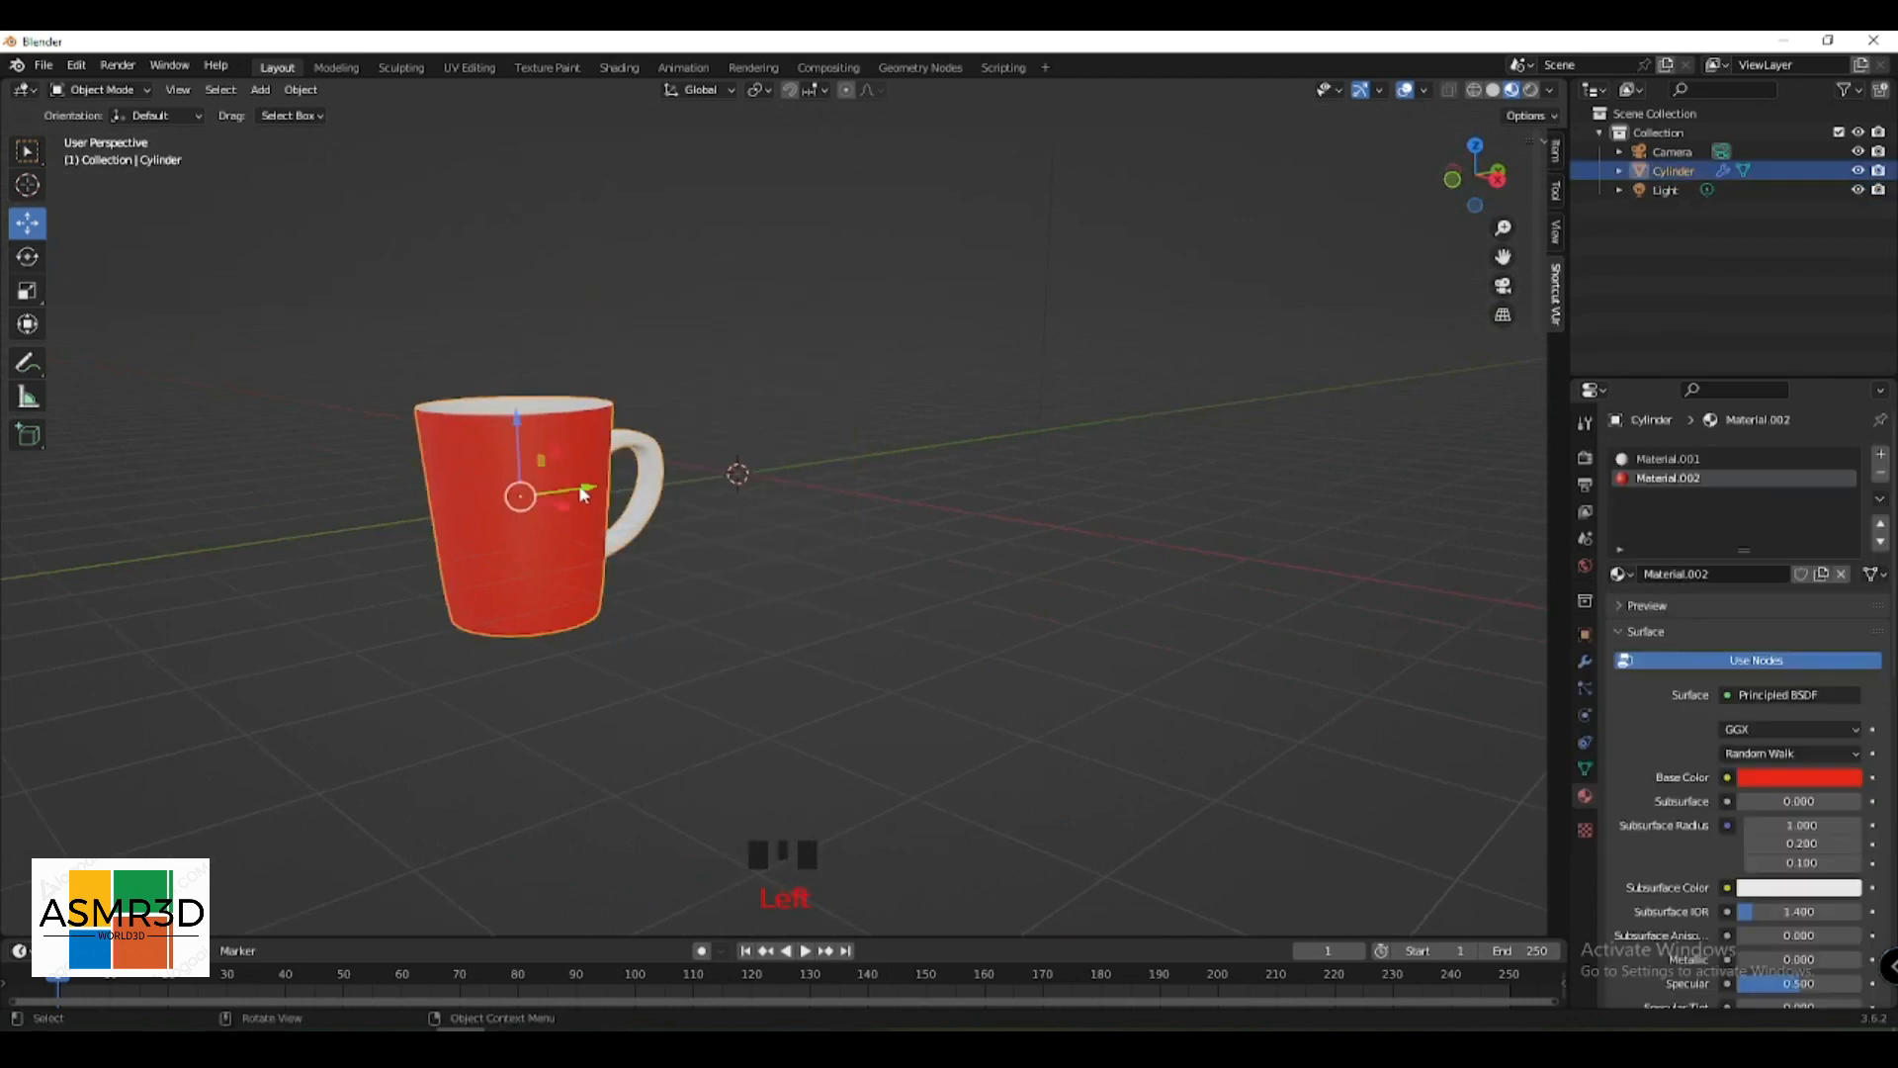
middle_click_drag(566, 487, 685, 581)
scroll(685, 580, "up", 1, "shift")
left_click_drag(692, 557, 698, 481)
middle_click_drag(699, 481, 798, 591, "shift")
scroll(717, 571, "up", 1)
- Set Material.001's base color to light blue with hue 0.560, saturation 0.832 and value 0.800
left_click(1683, 458)
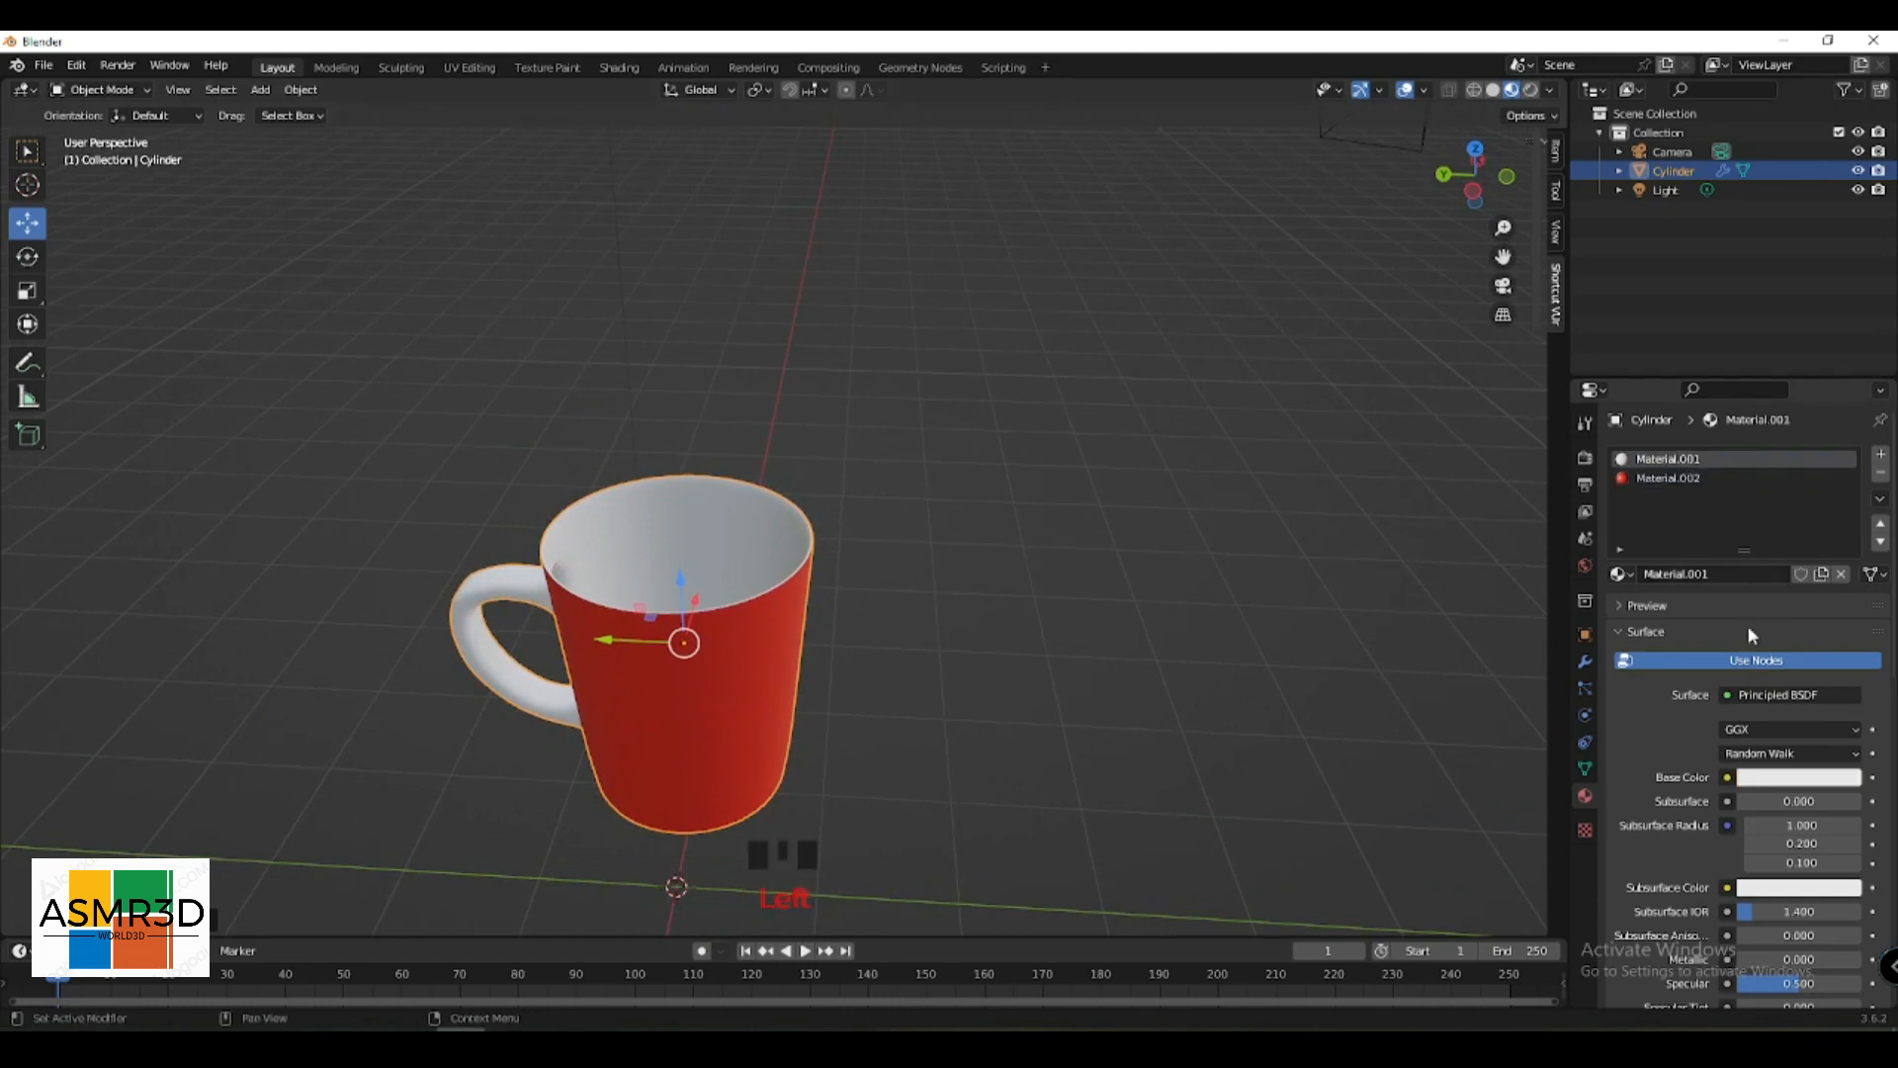
left_click(1783, 777)
left_click(1774, 529)
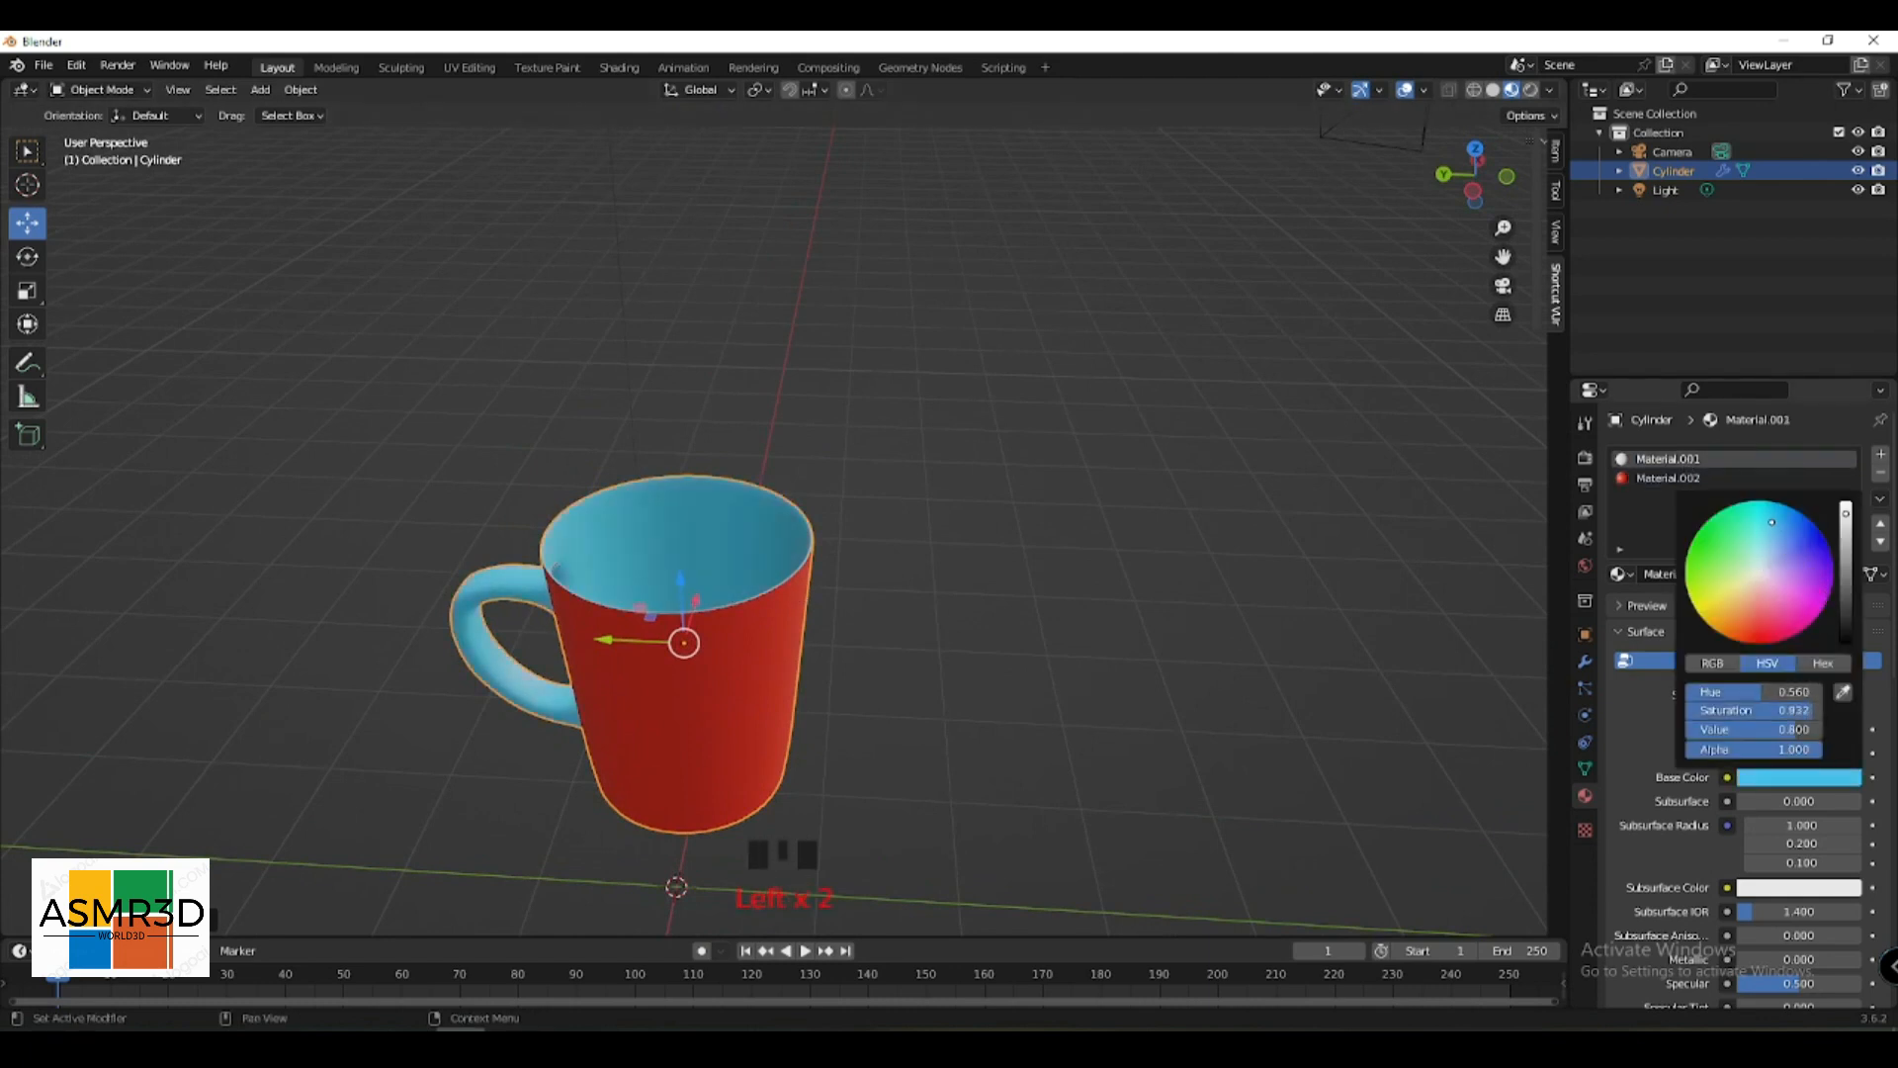
middle_click_drag(807, 638, 814, 595)
left_click(714, 684)
middle_click_drag(713, 698, 735, 561, "shift")
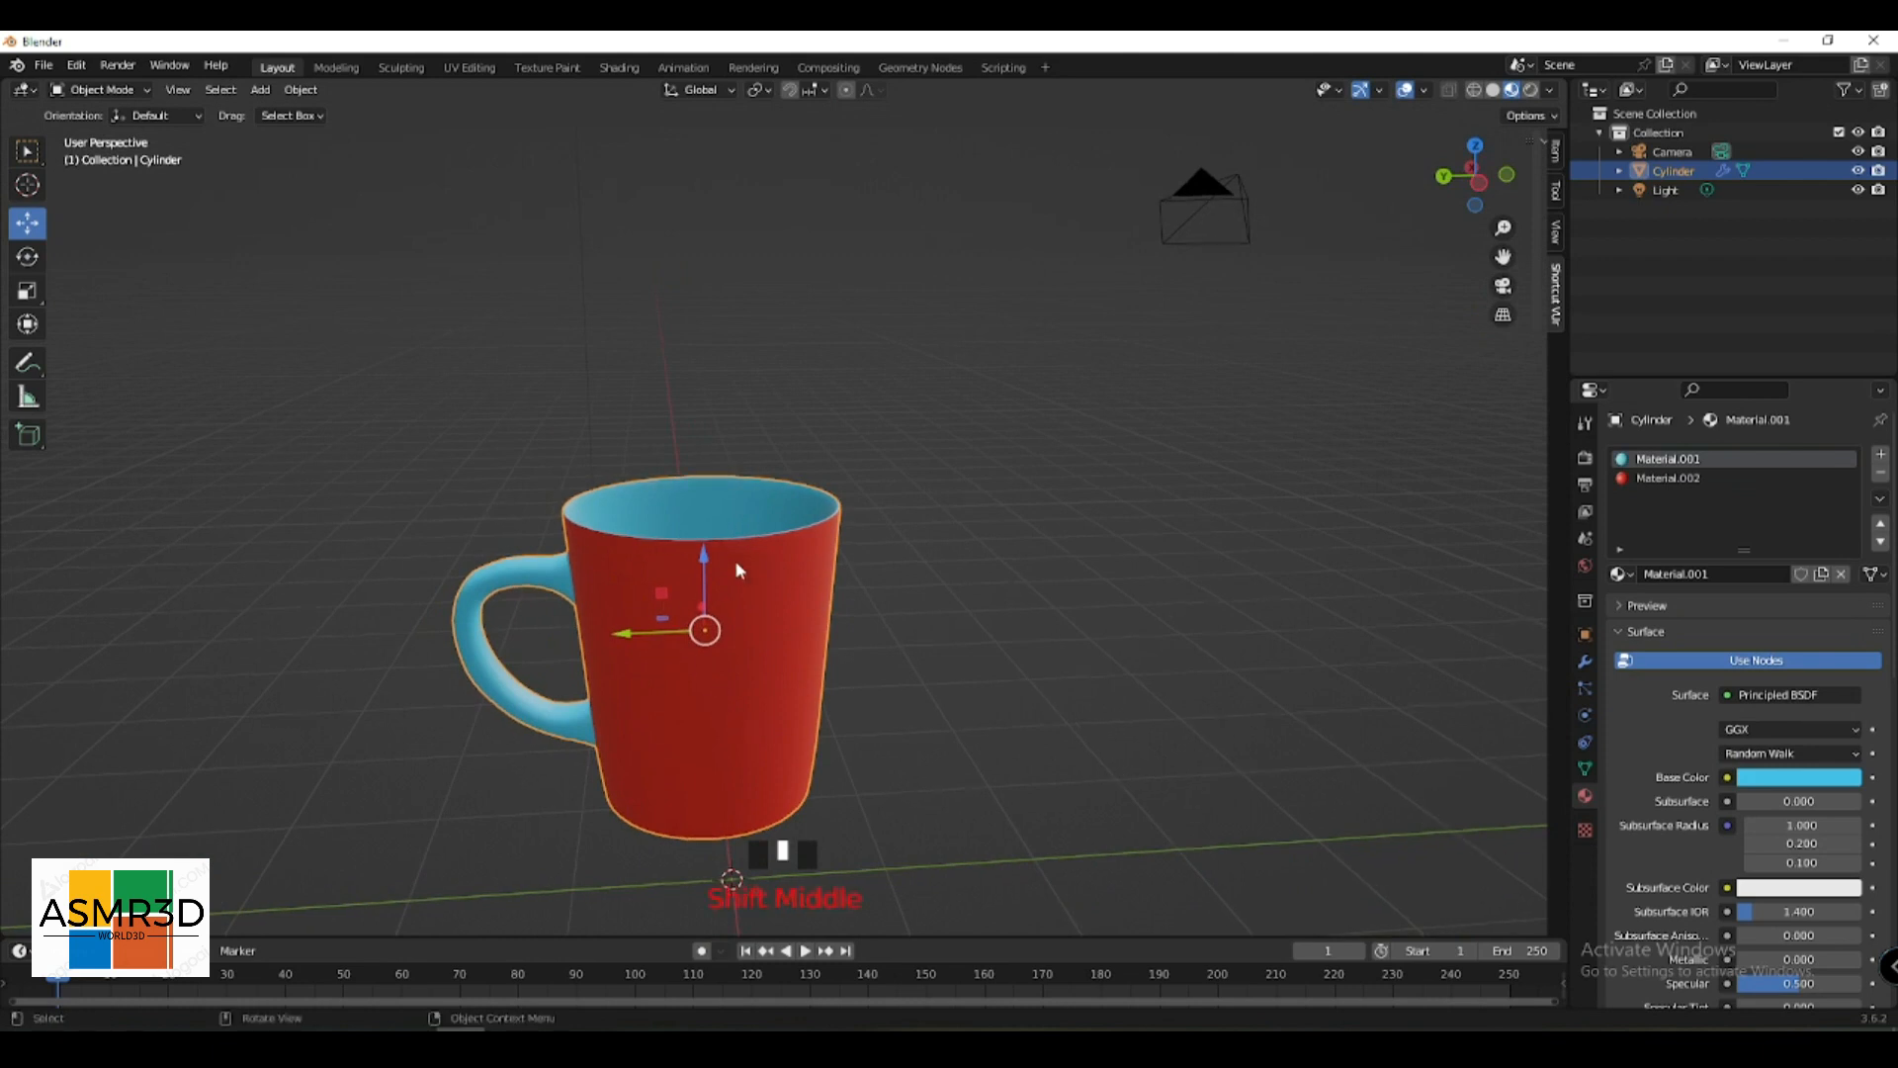
- Make Material.002 the mug's active material and open its node setup in the Shading workspace
left_click(626, 69)
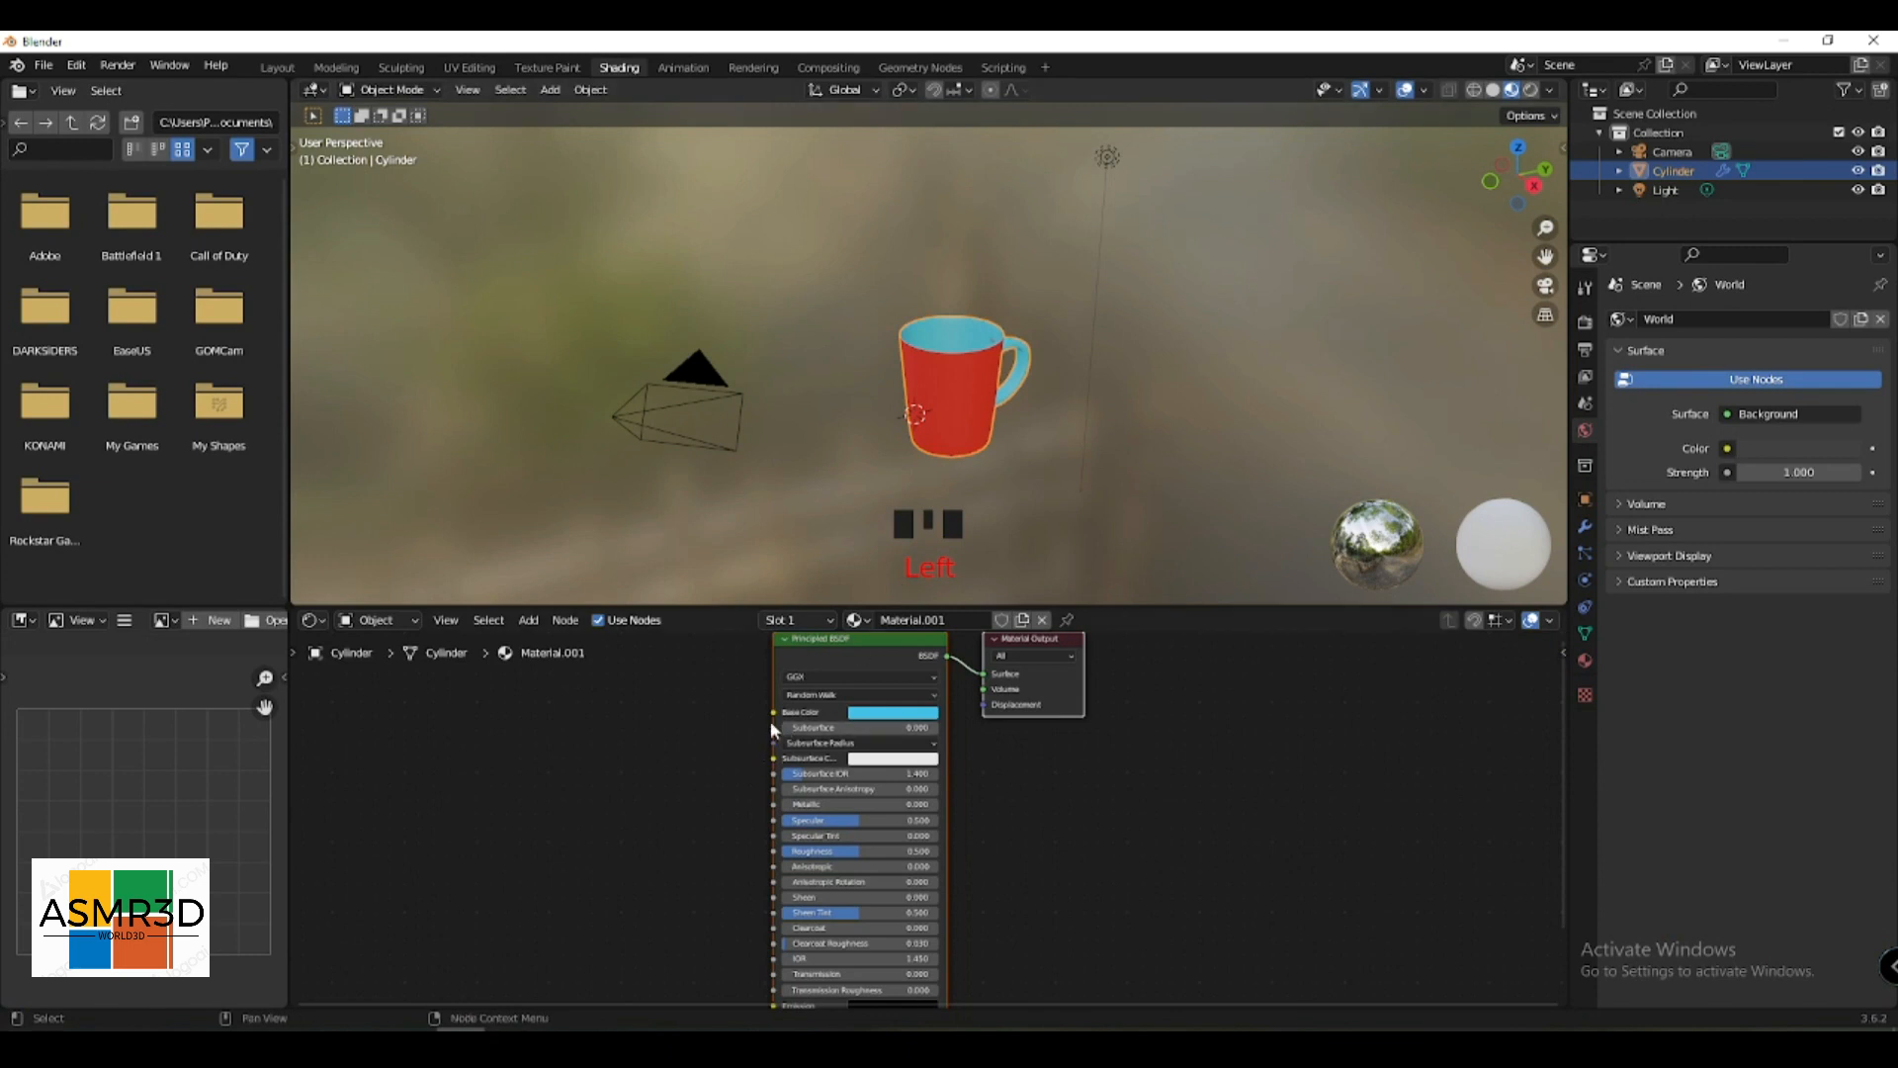
left_click(550, 663)
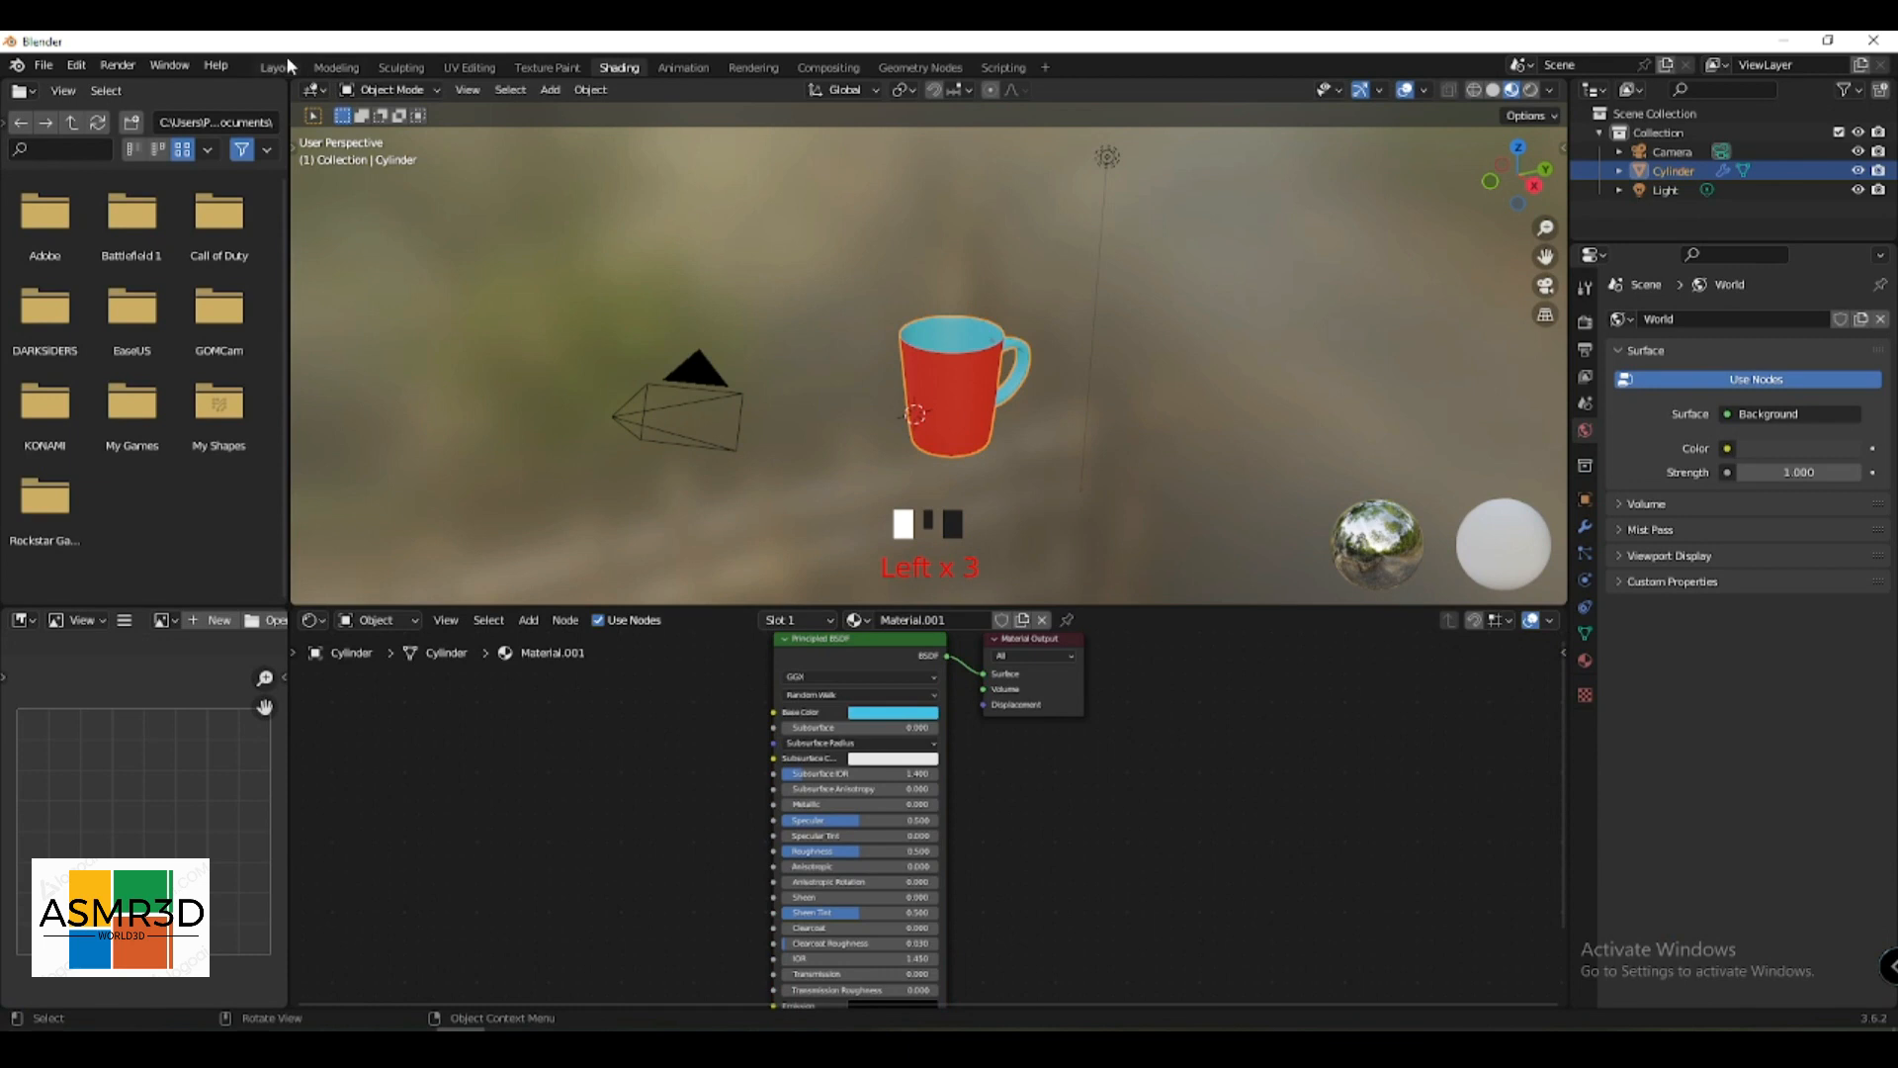
left_click(320, 69)
left_click(1584, 659)
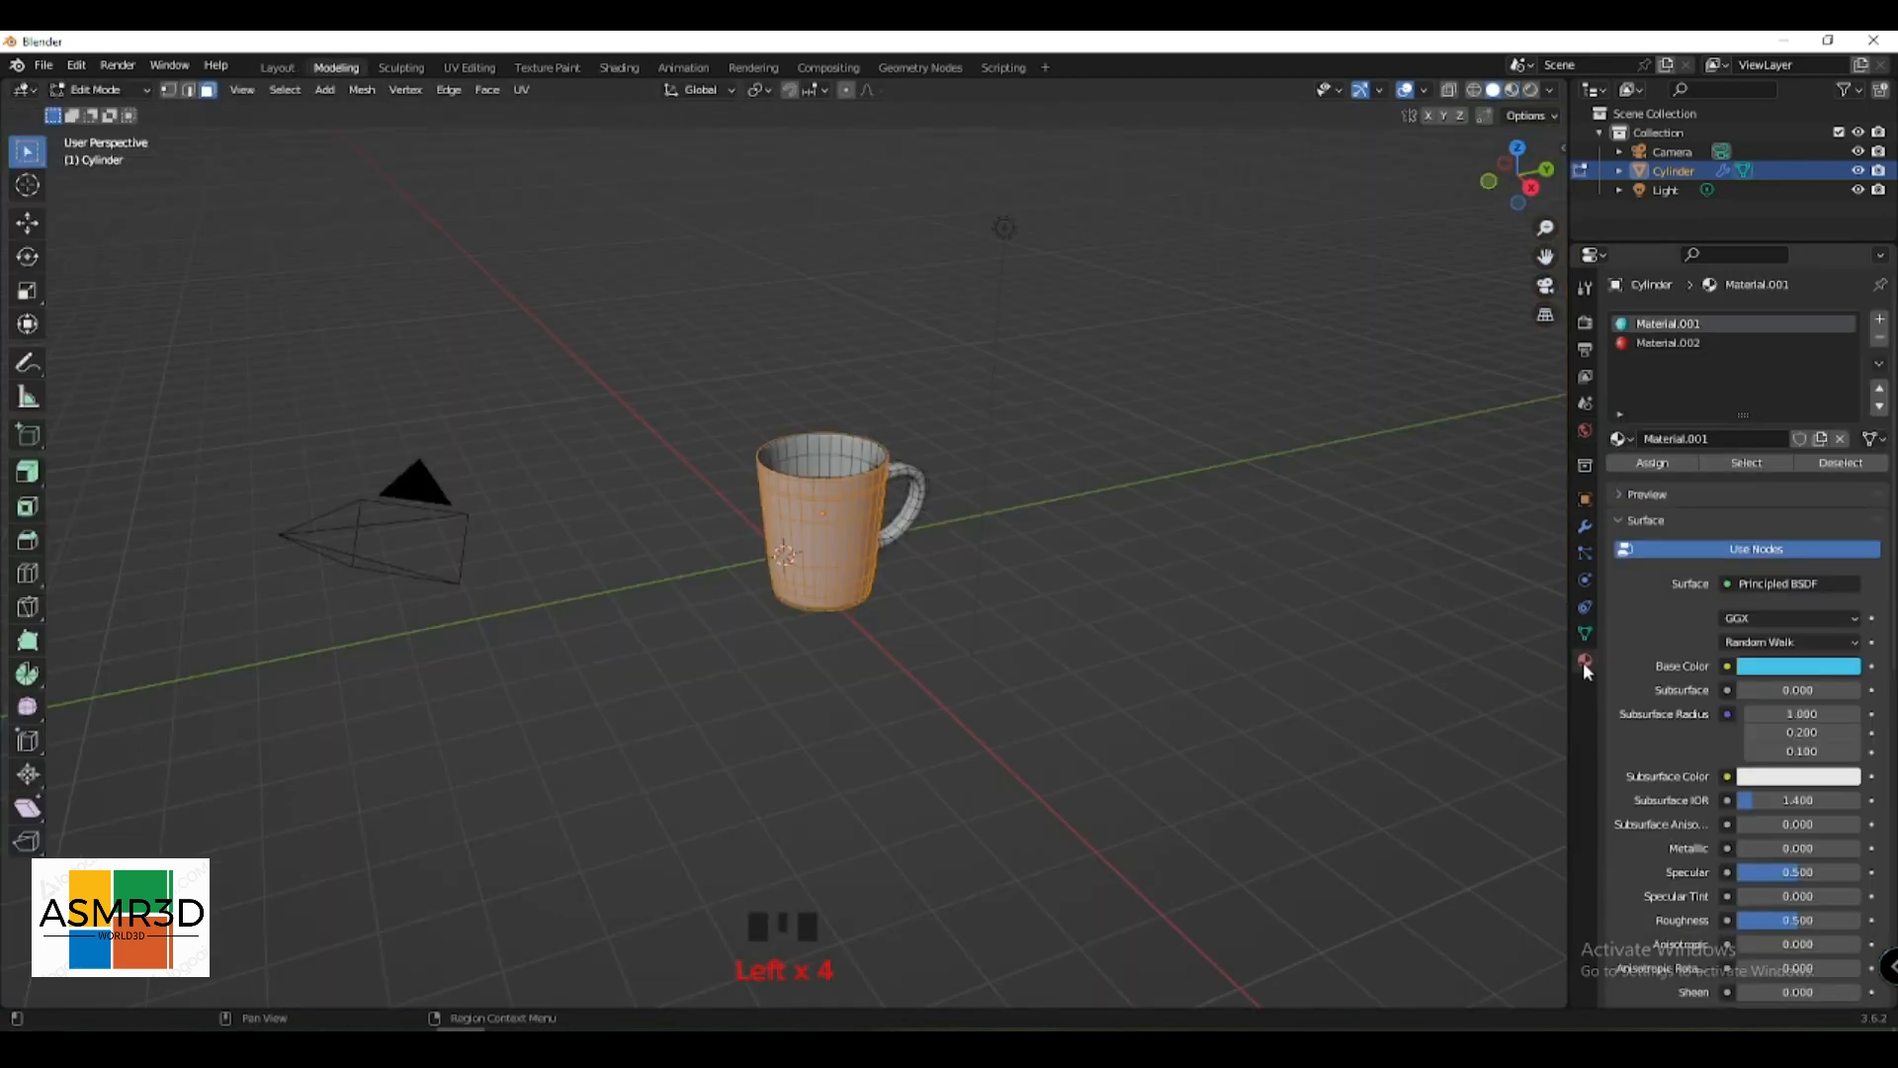
left_click(1681, 342)
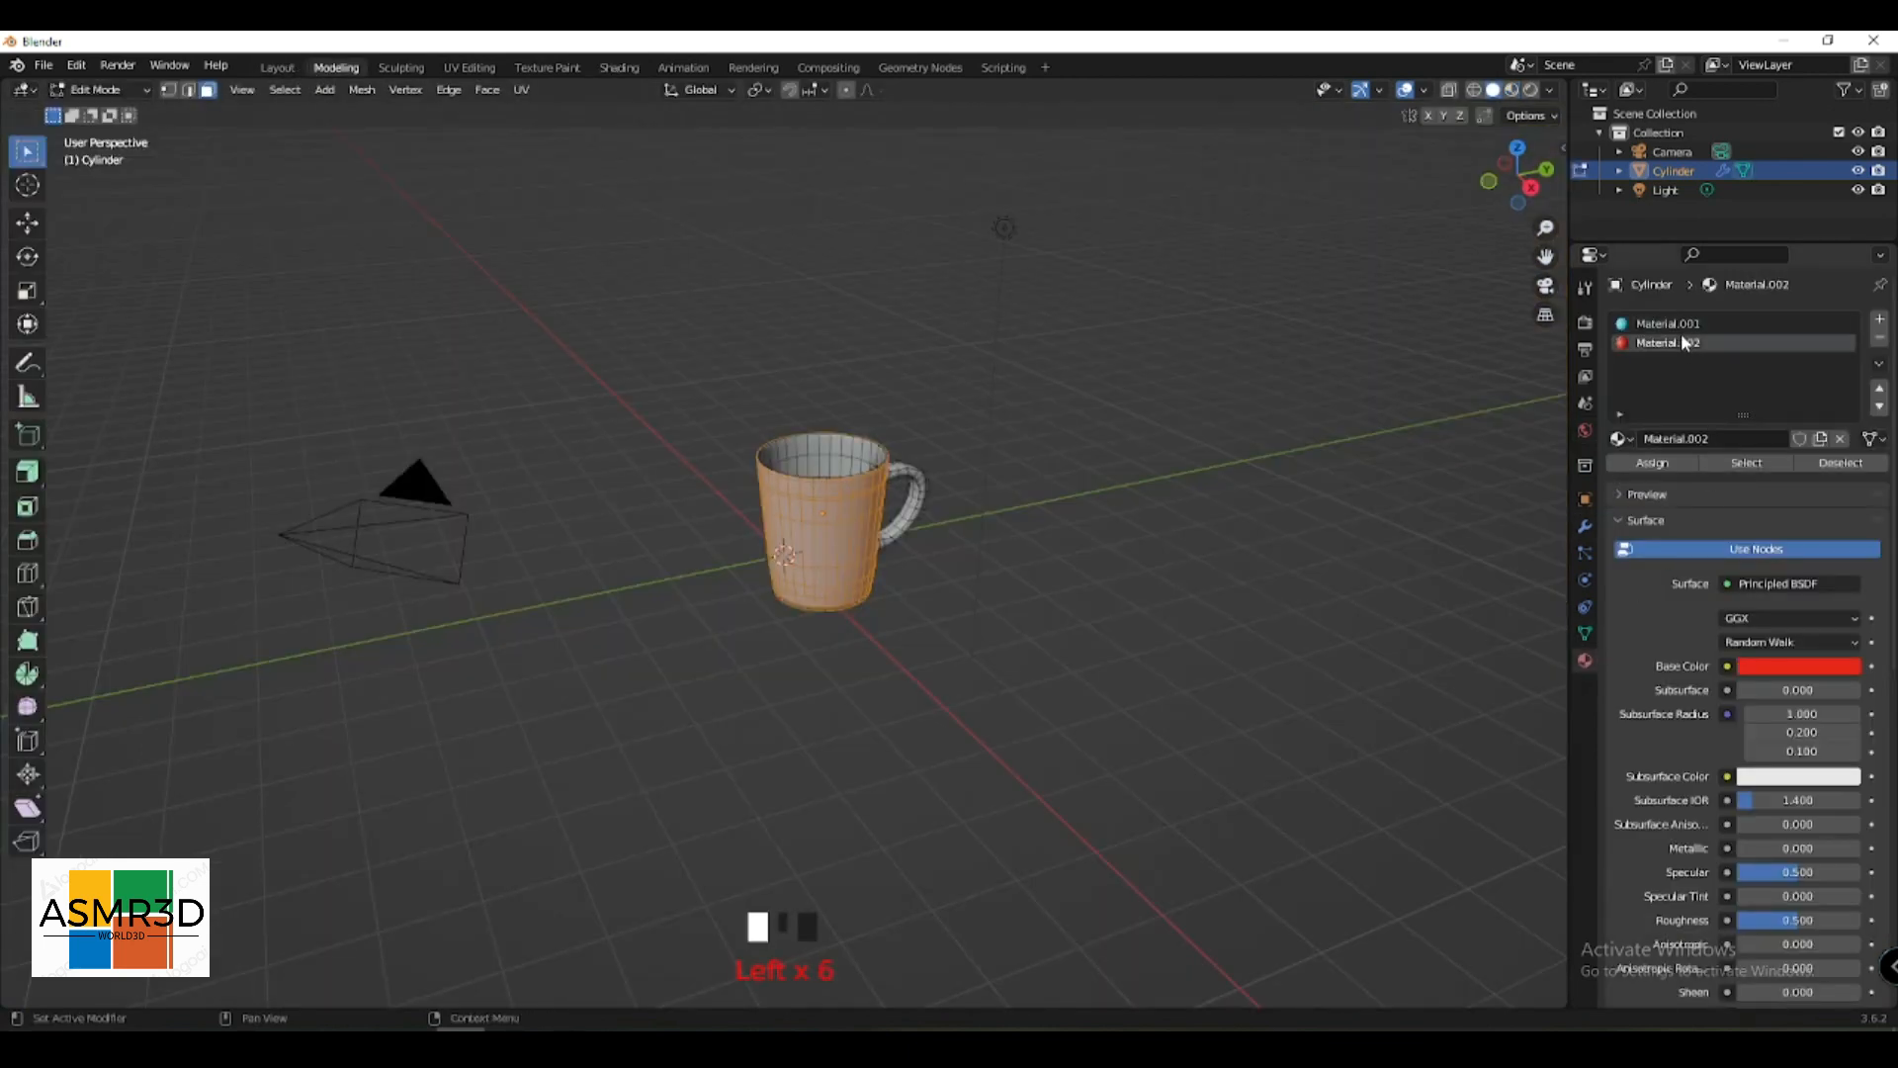
left_click(619, 68)
- Add an Image Texture node to Material.002 and connect its Color output to the Principled BSDF's Base Color
key("shift+a")
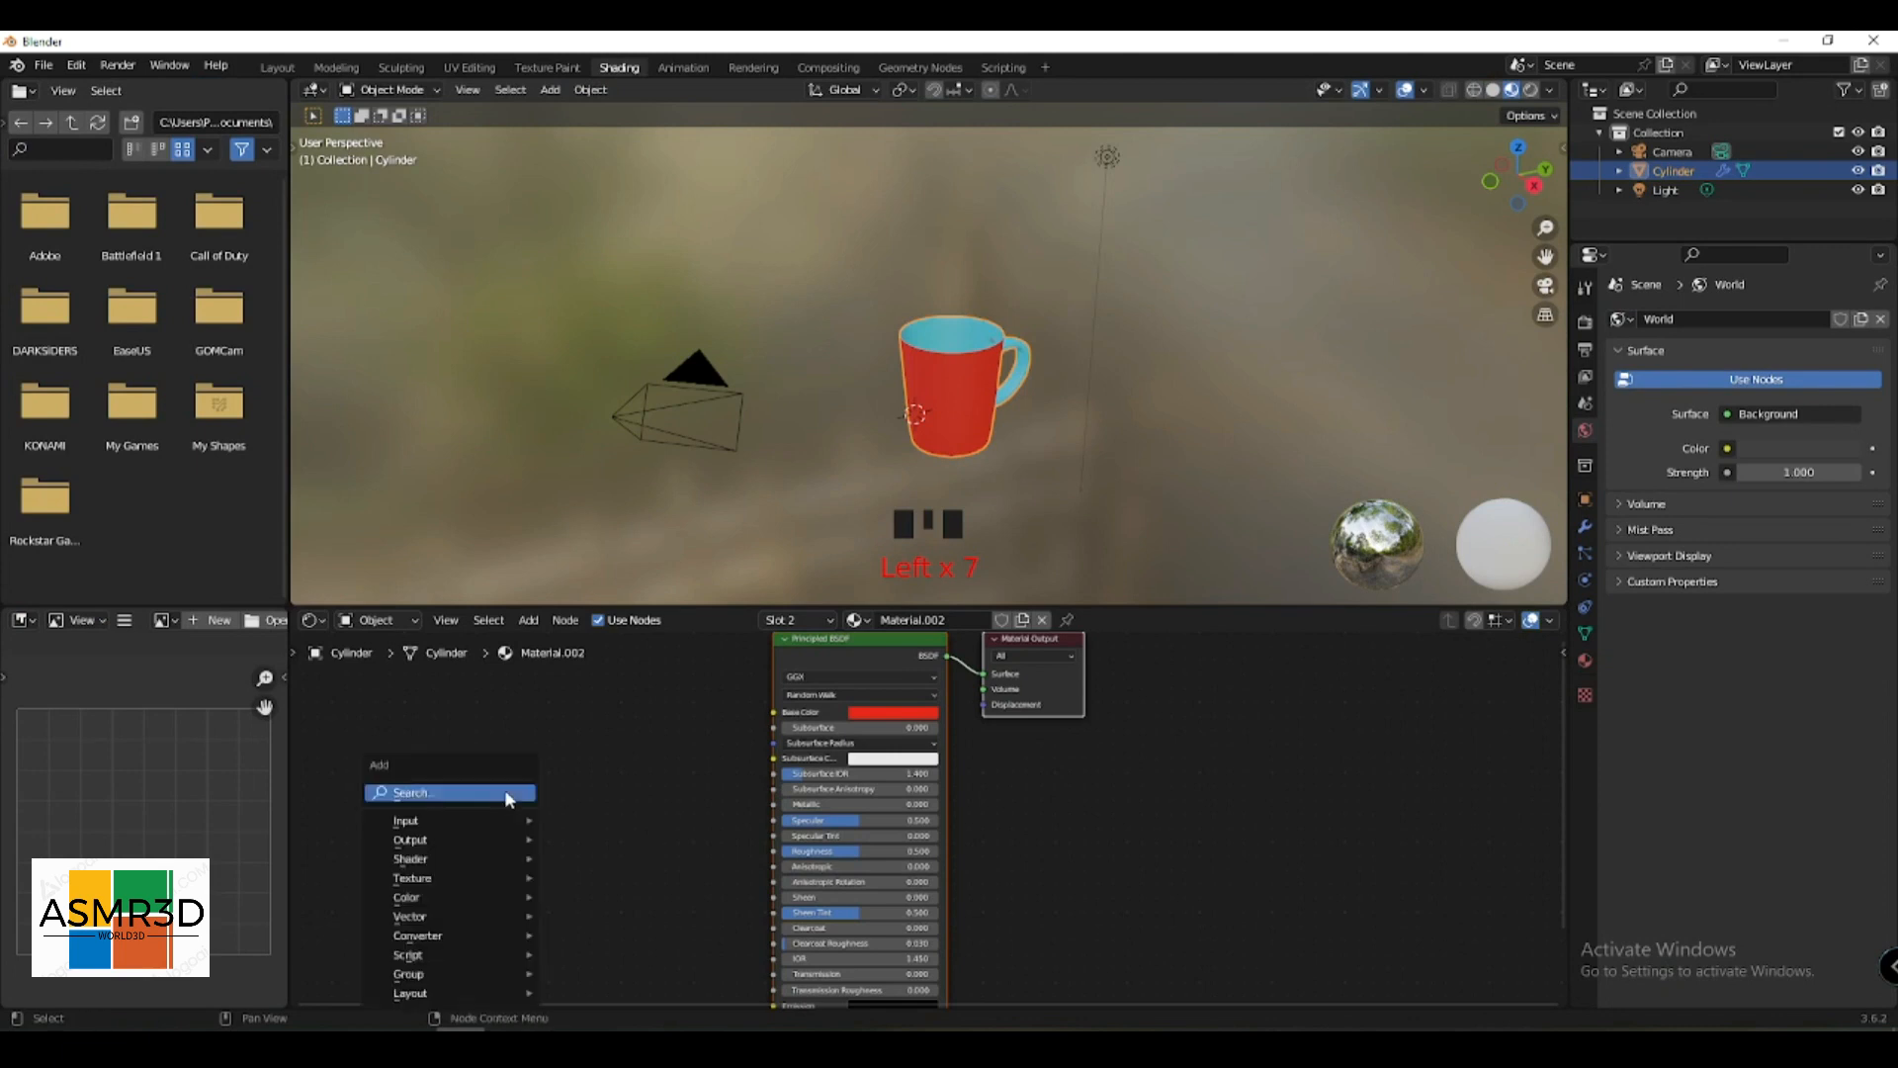
mouse_move(507, 820)
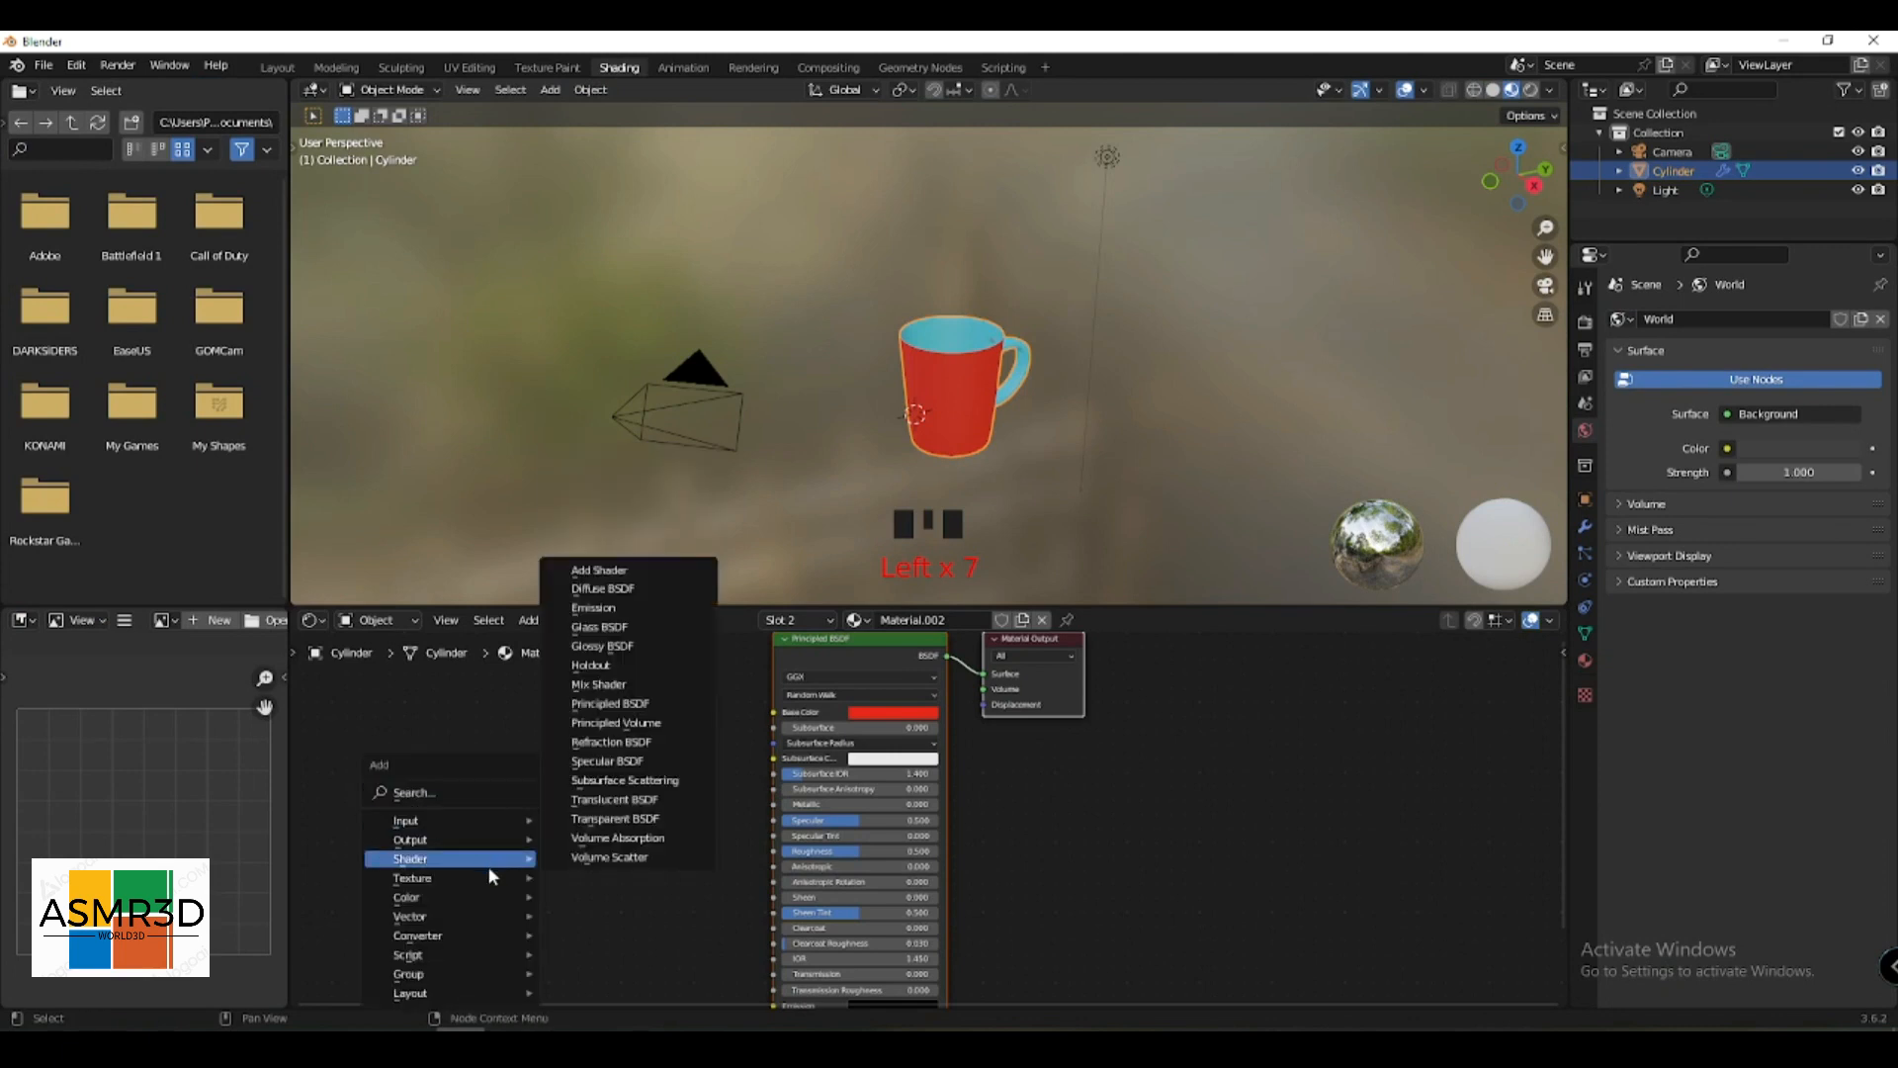
mouse_move(495, 878)
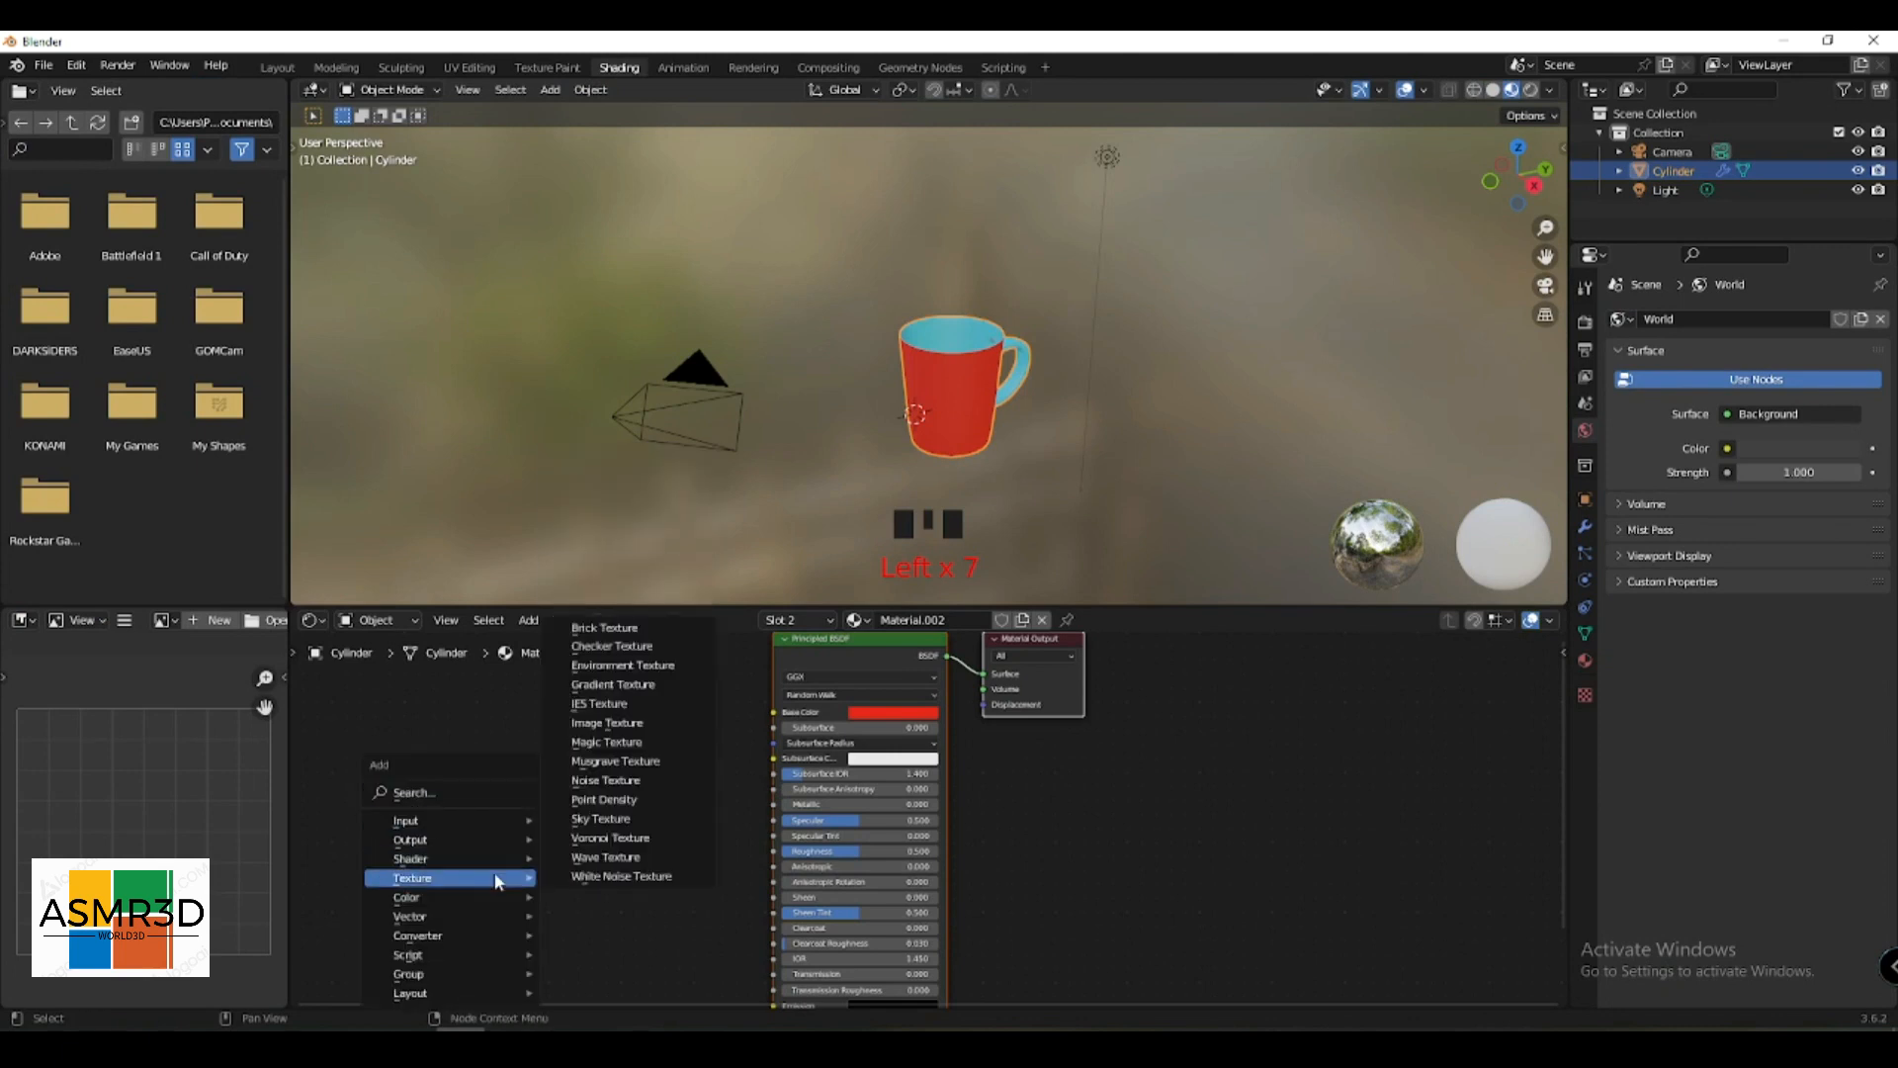
left_click(607, 723)
left_click(514, 734)
left_click_drag(656, 751, 773, 712)
- Load gta.jpg from the Desktop into the Image Texture node and check the picture on the mug
left_click(615, 789)
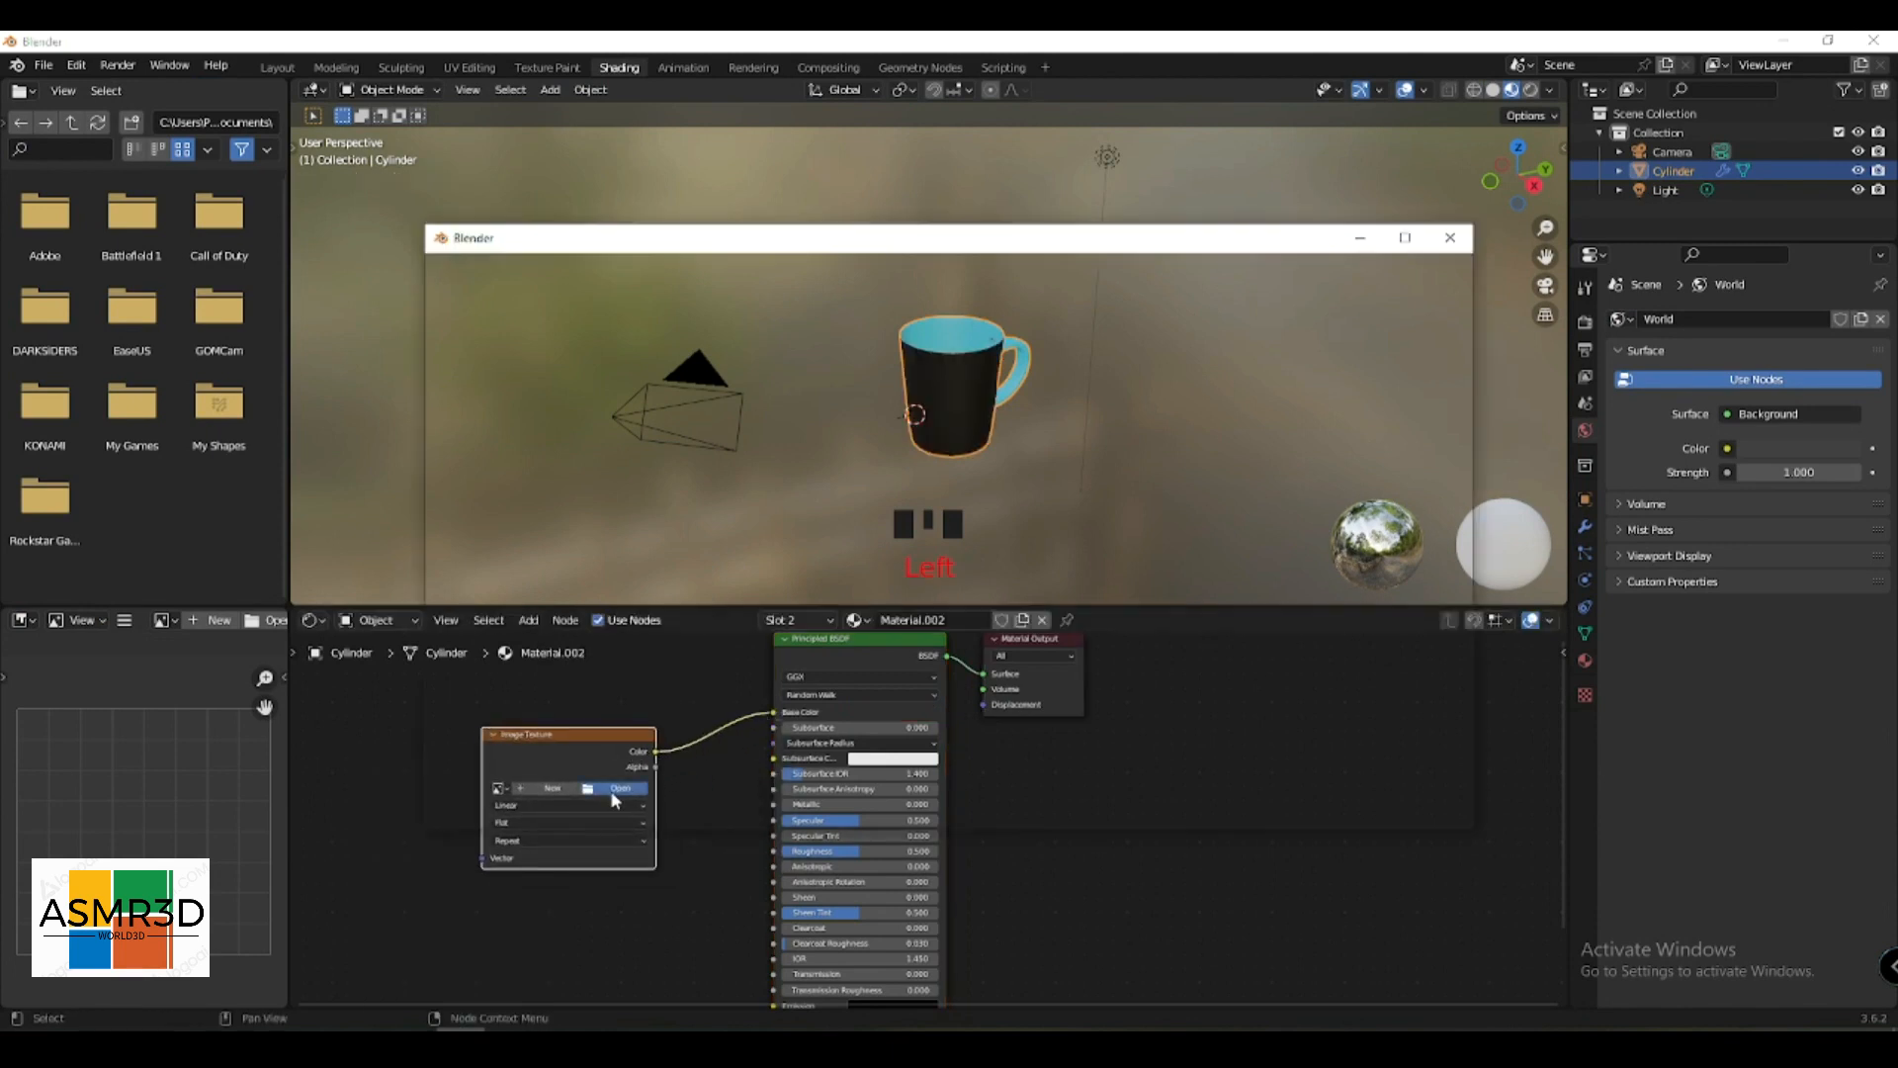
left_click(488, 460)
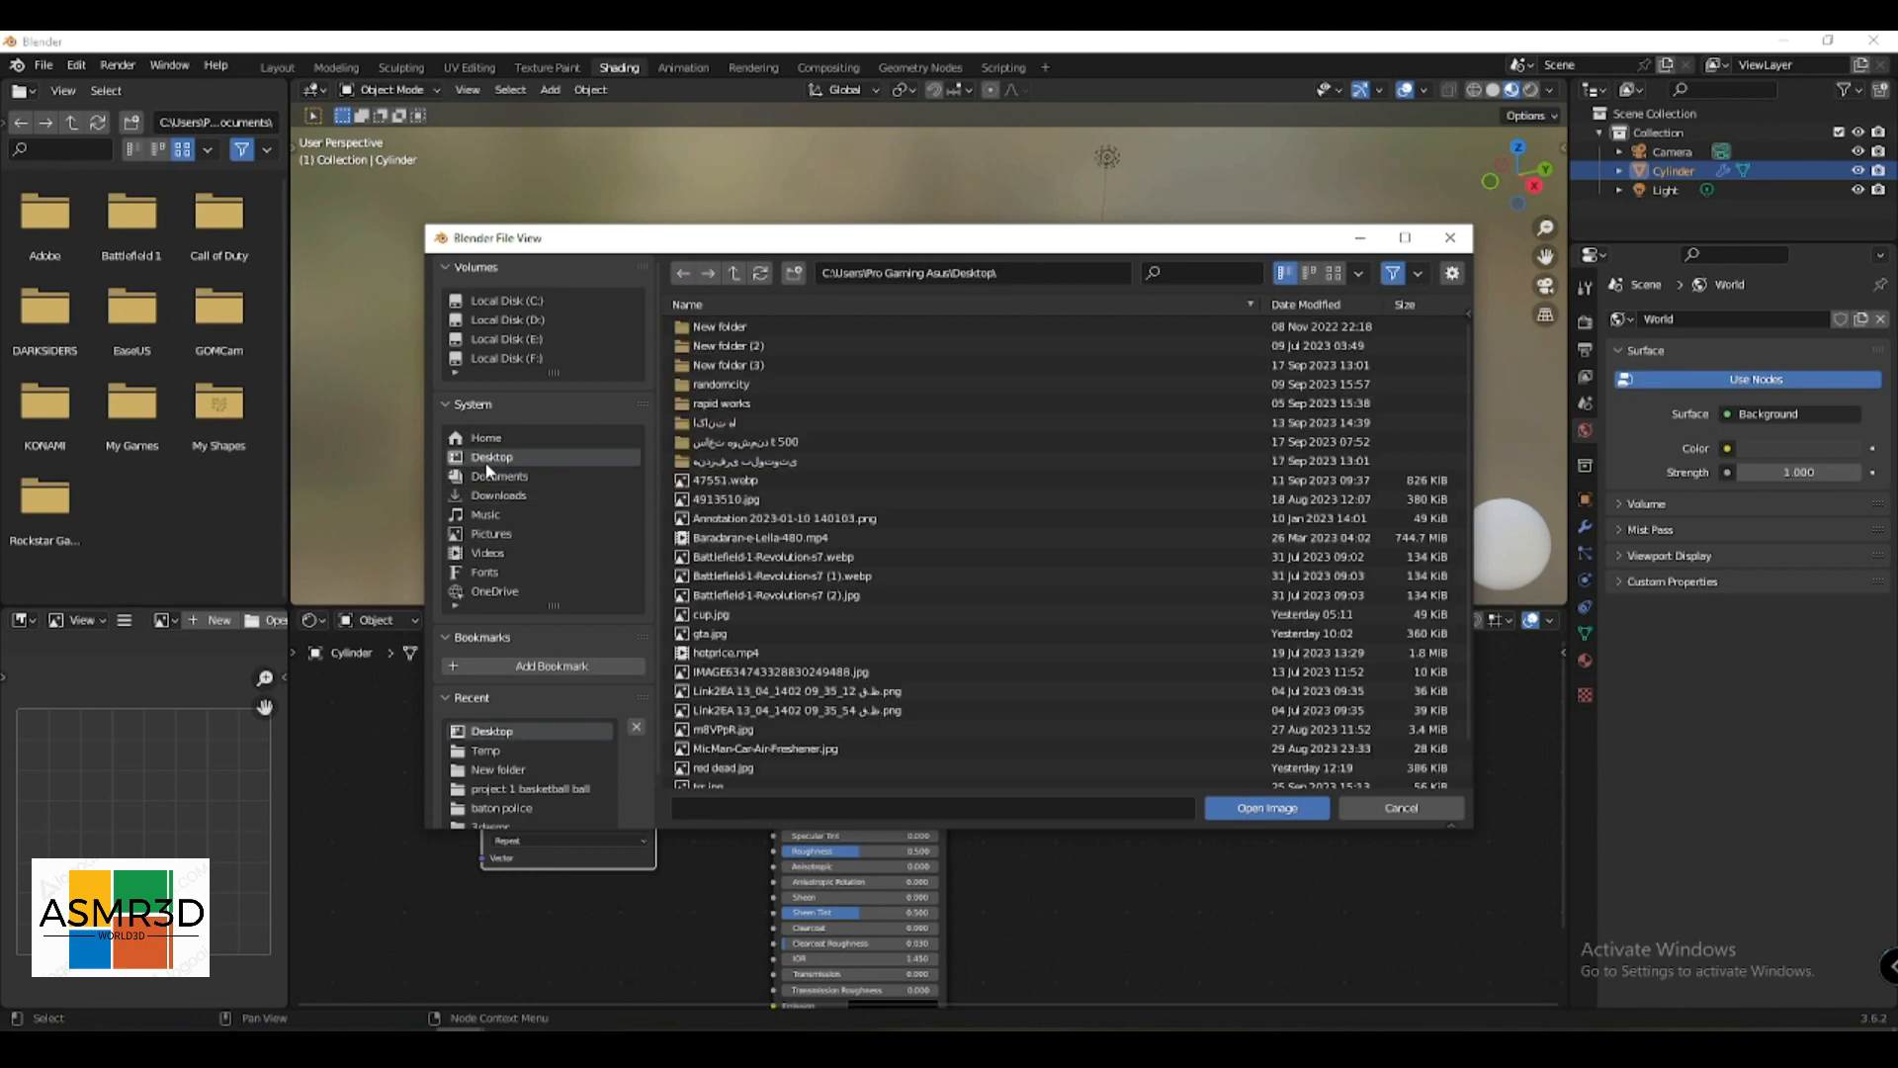
double_click(727, 631)
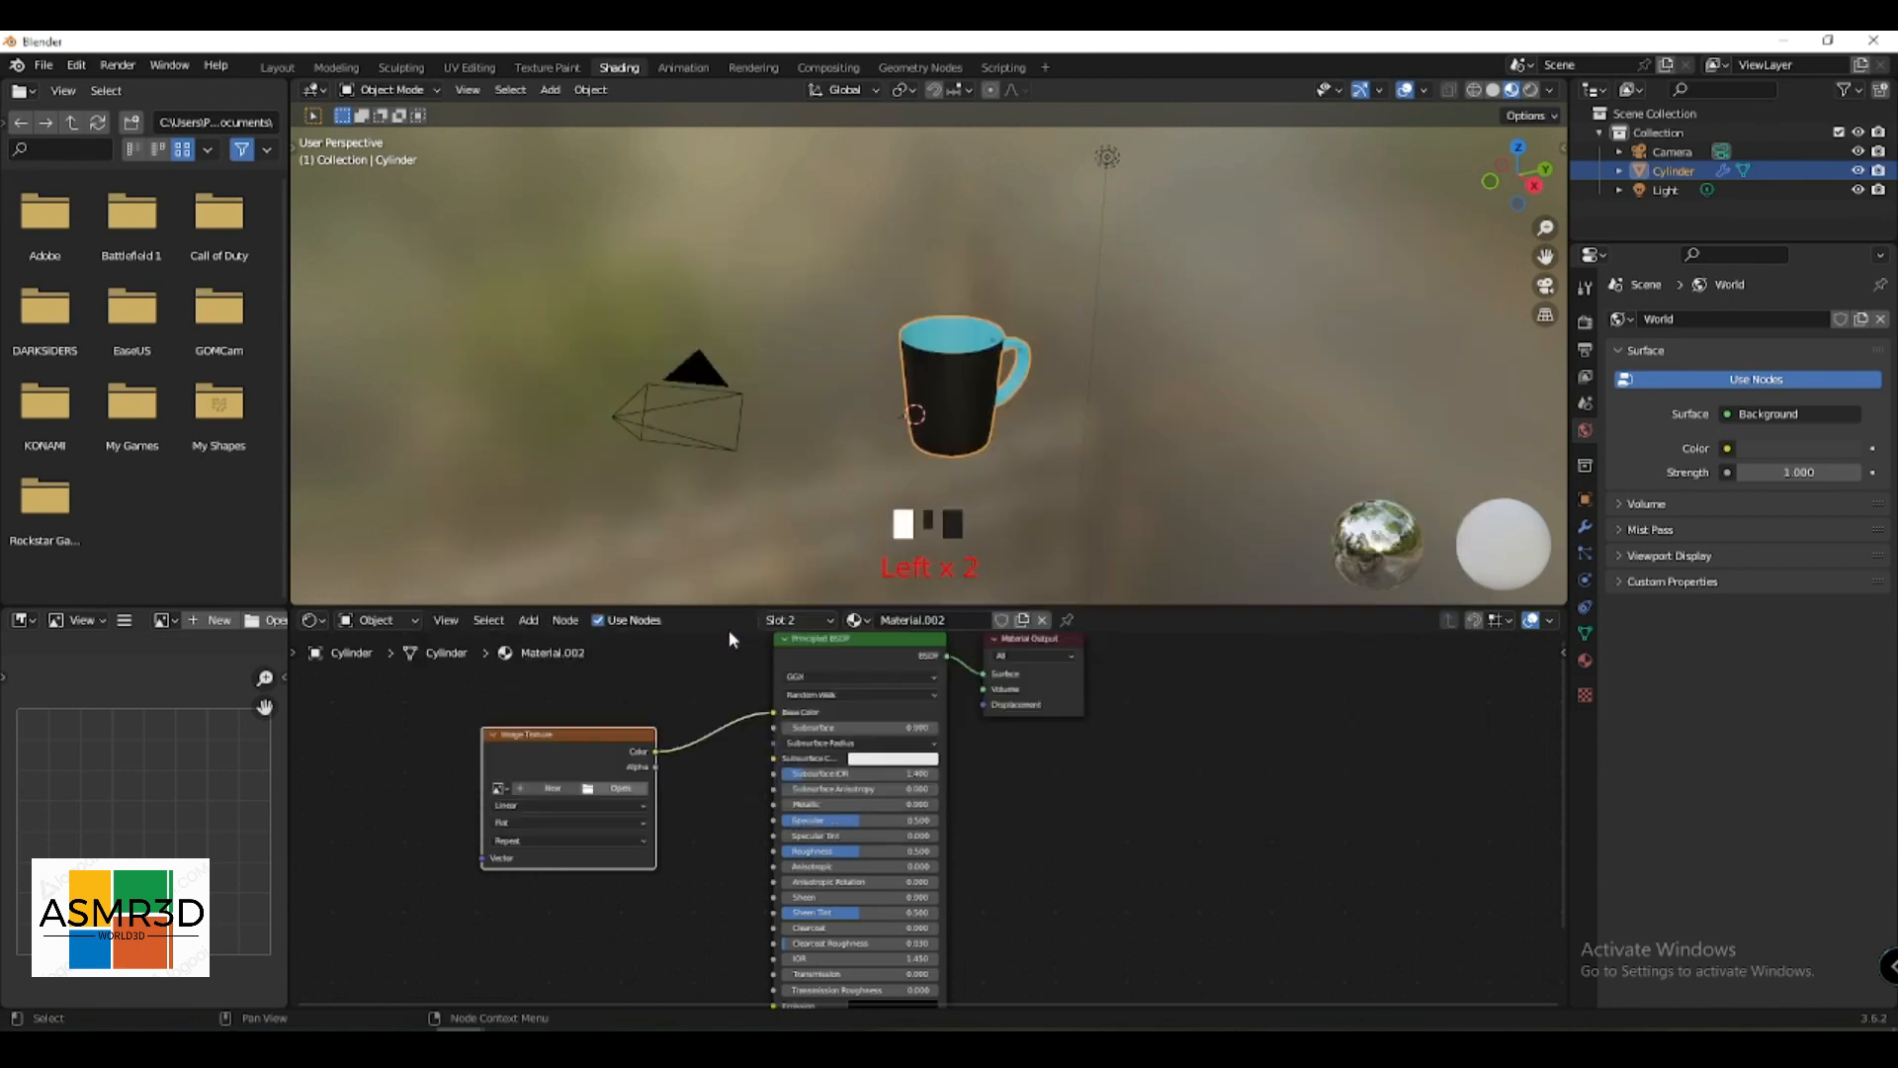
scroll(949, 410, "up", 5)
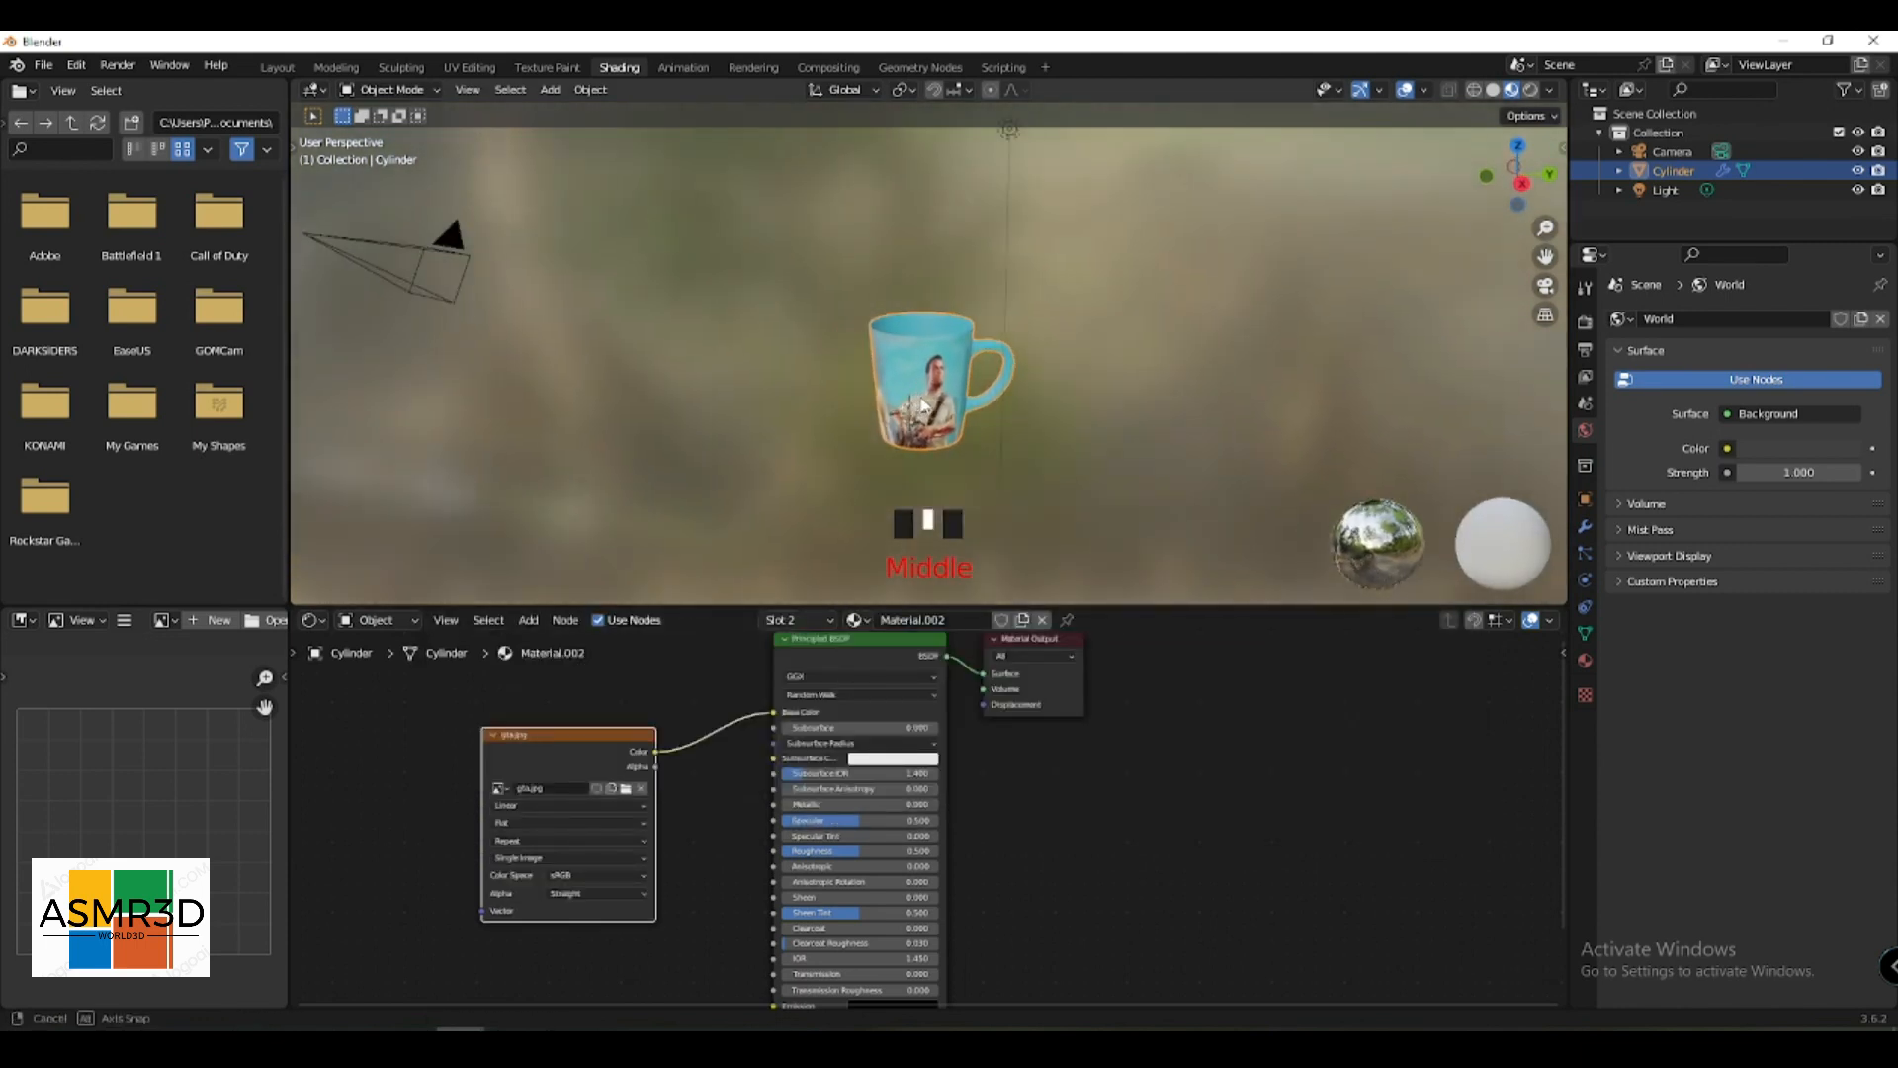
middle_click_drag(921, 394, 839, 370)
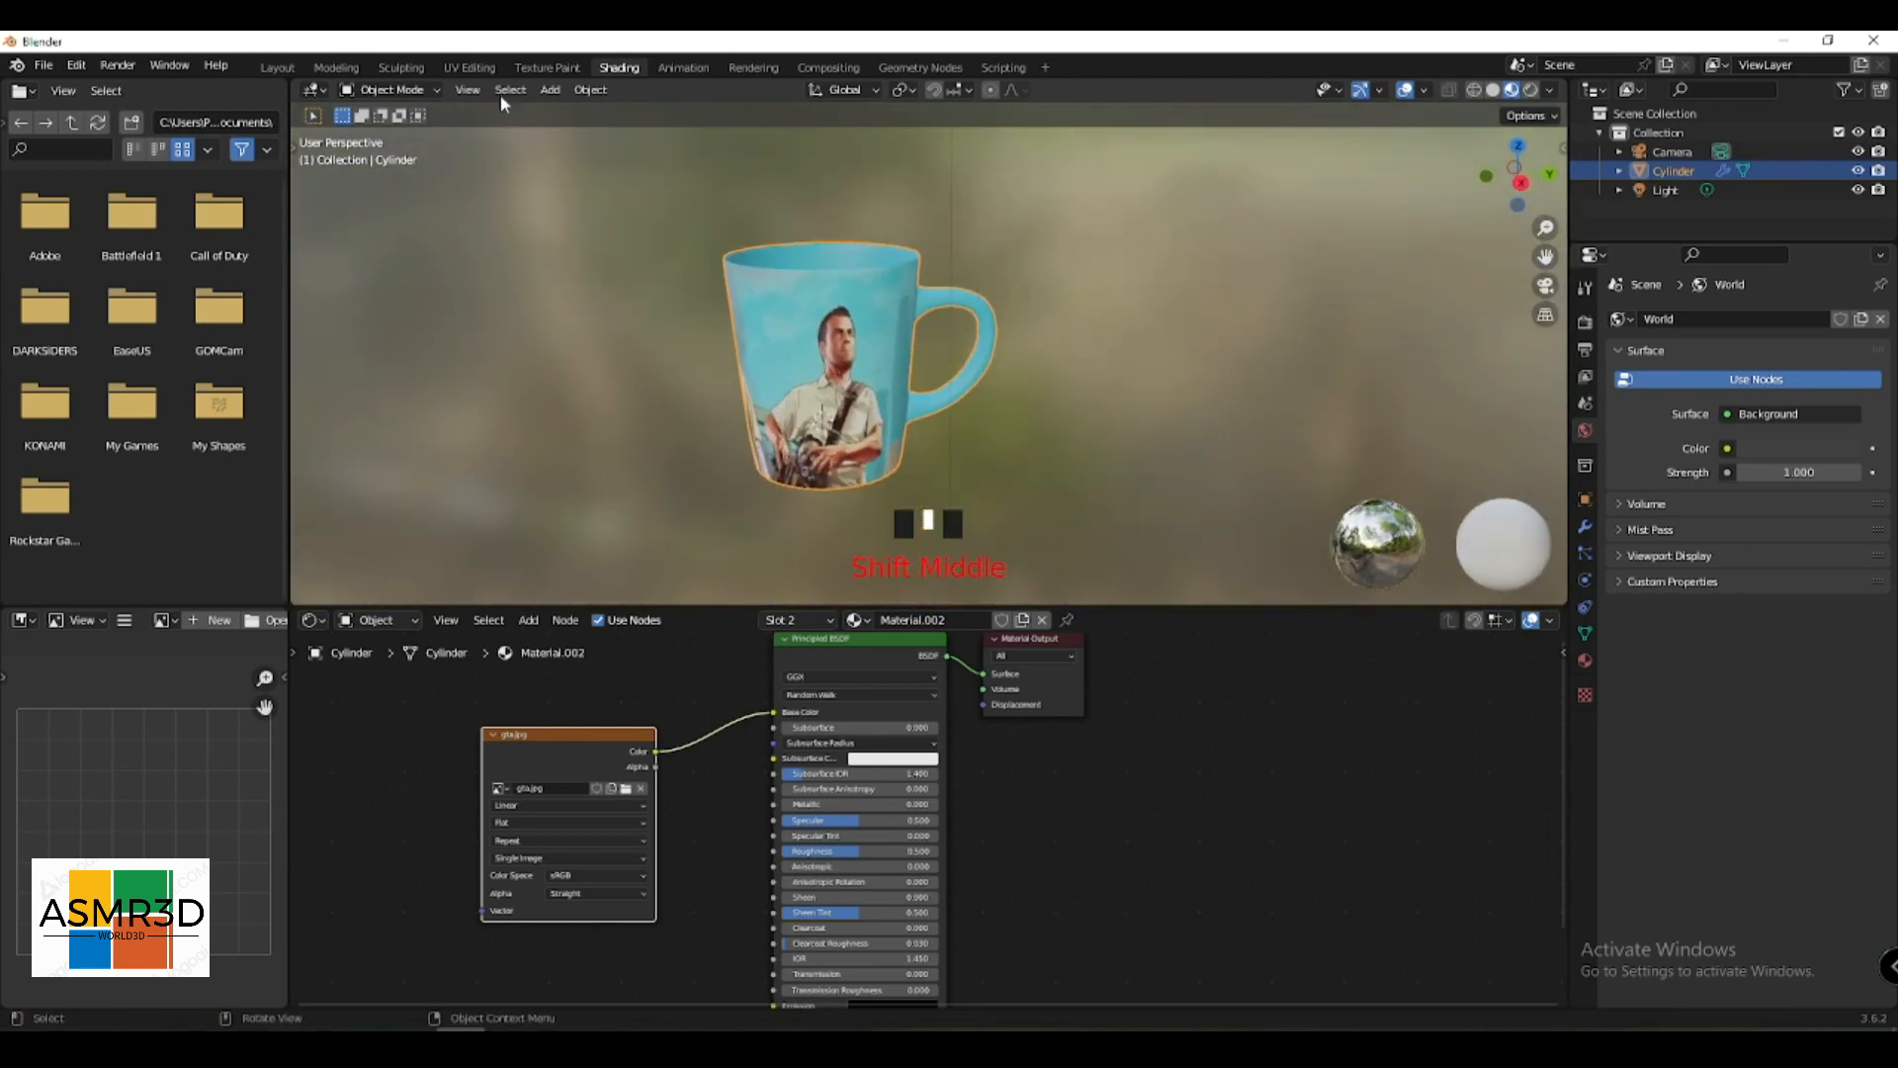
- Return to the Modeling workspace and display the mug close up in material preview shading
left_click(334, 69)
key("x")
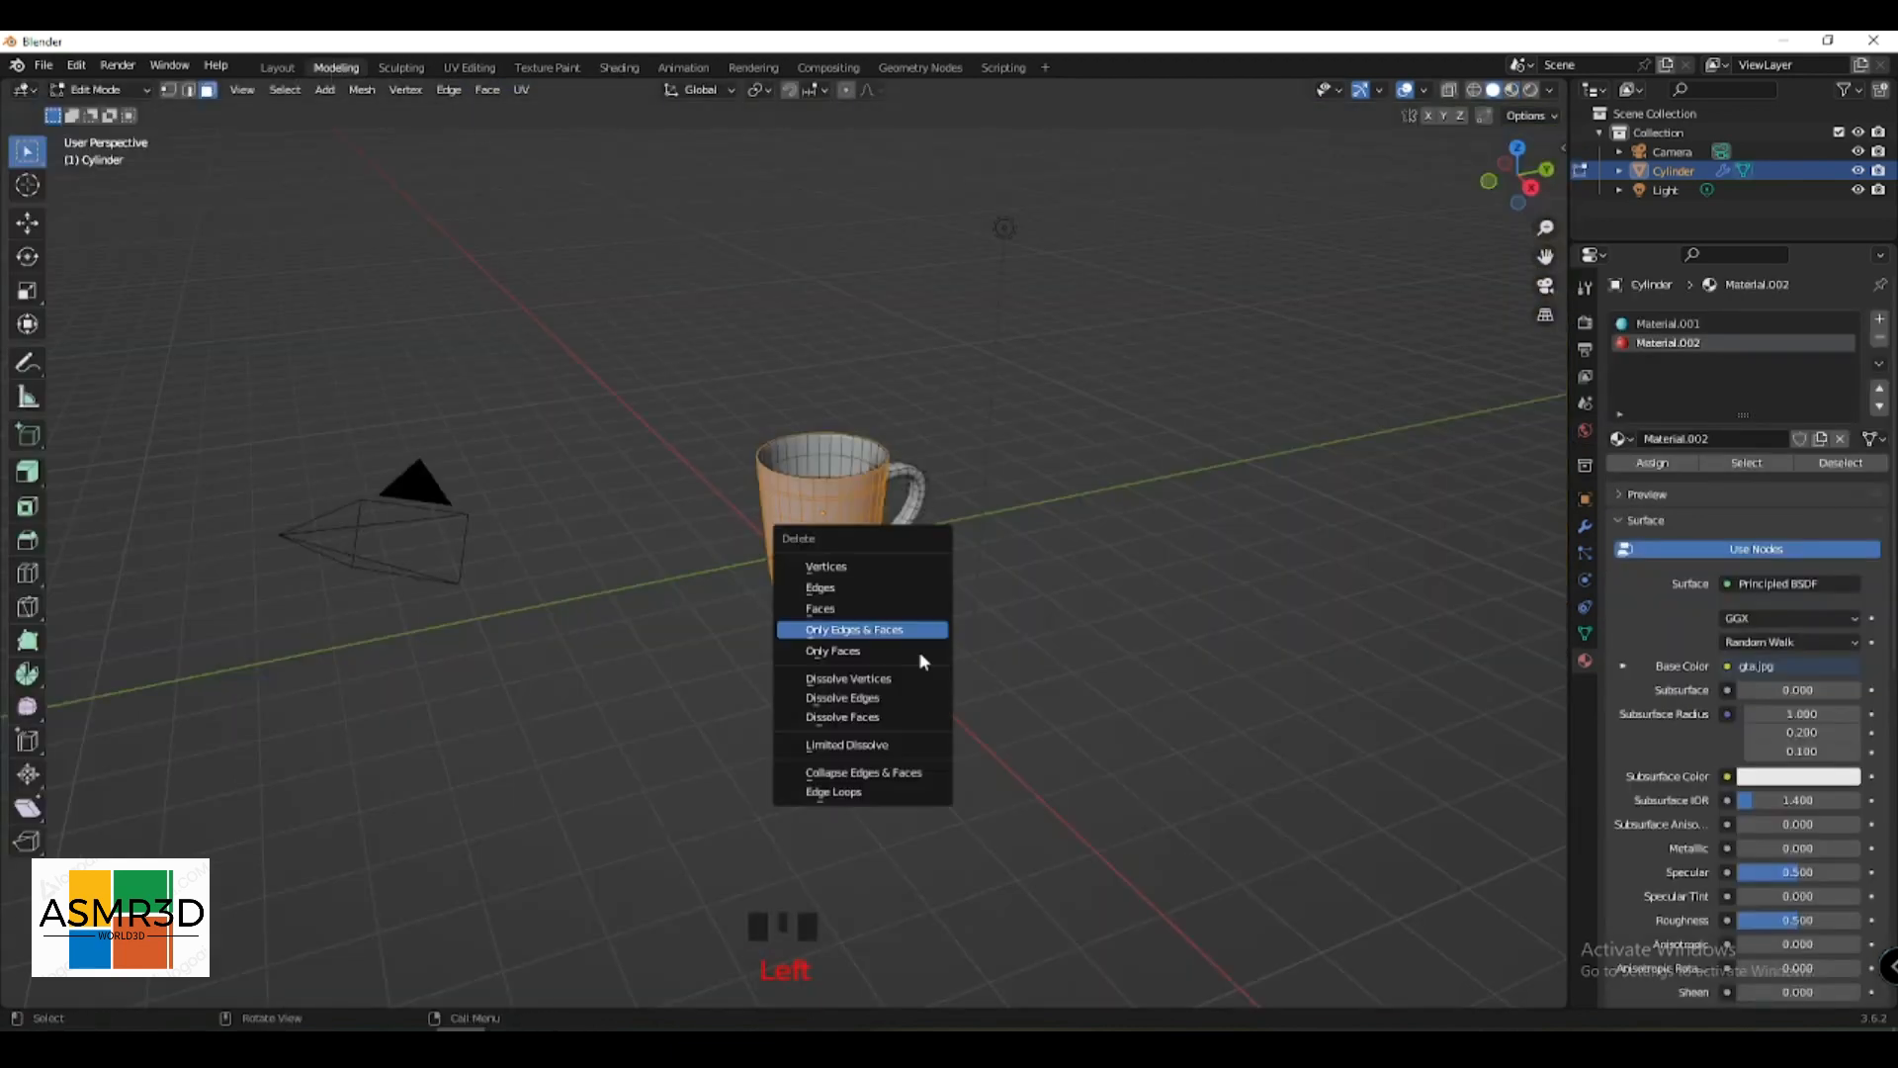
left_click(1144, 638)
key("z")
scroll(1044, 650, "up", 4)
middle_click_drag(1012, 649, 1028, 624)
middle_click_drag(1233, 670, 1110, 713, "shift")
- Set Material.001's base color to red with hue 0.999, saturation 0.988 and value 0.800, and return to Object Mode
left_click(1643, 326)
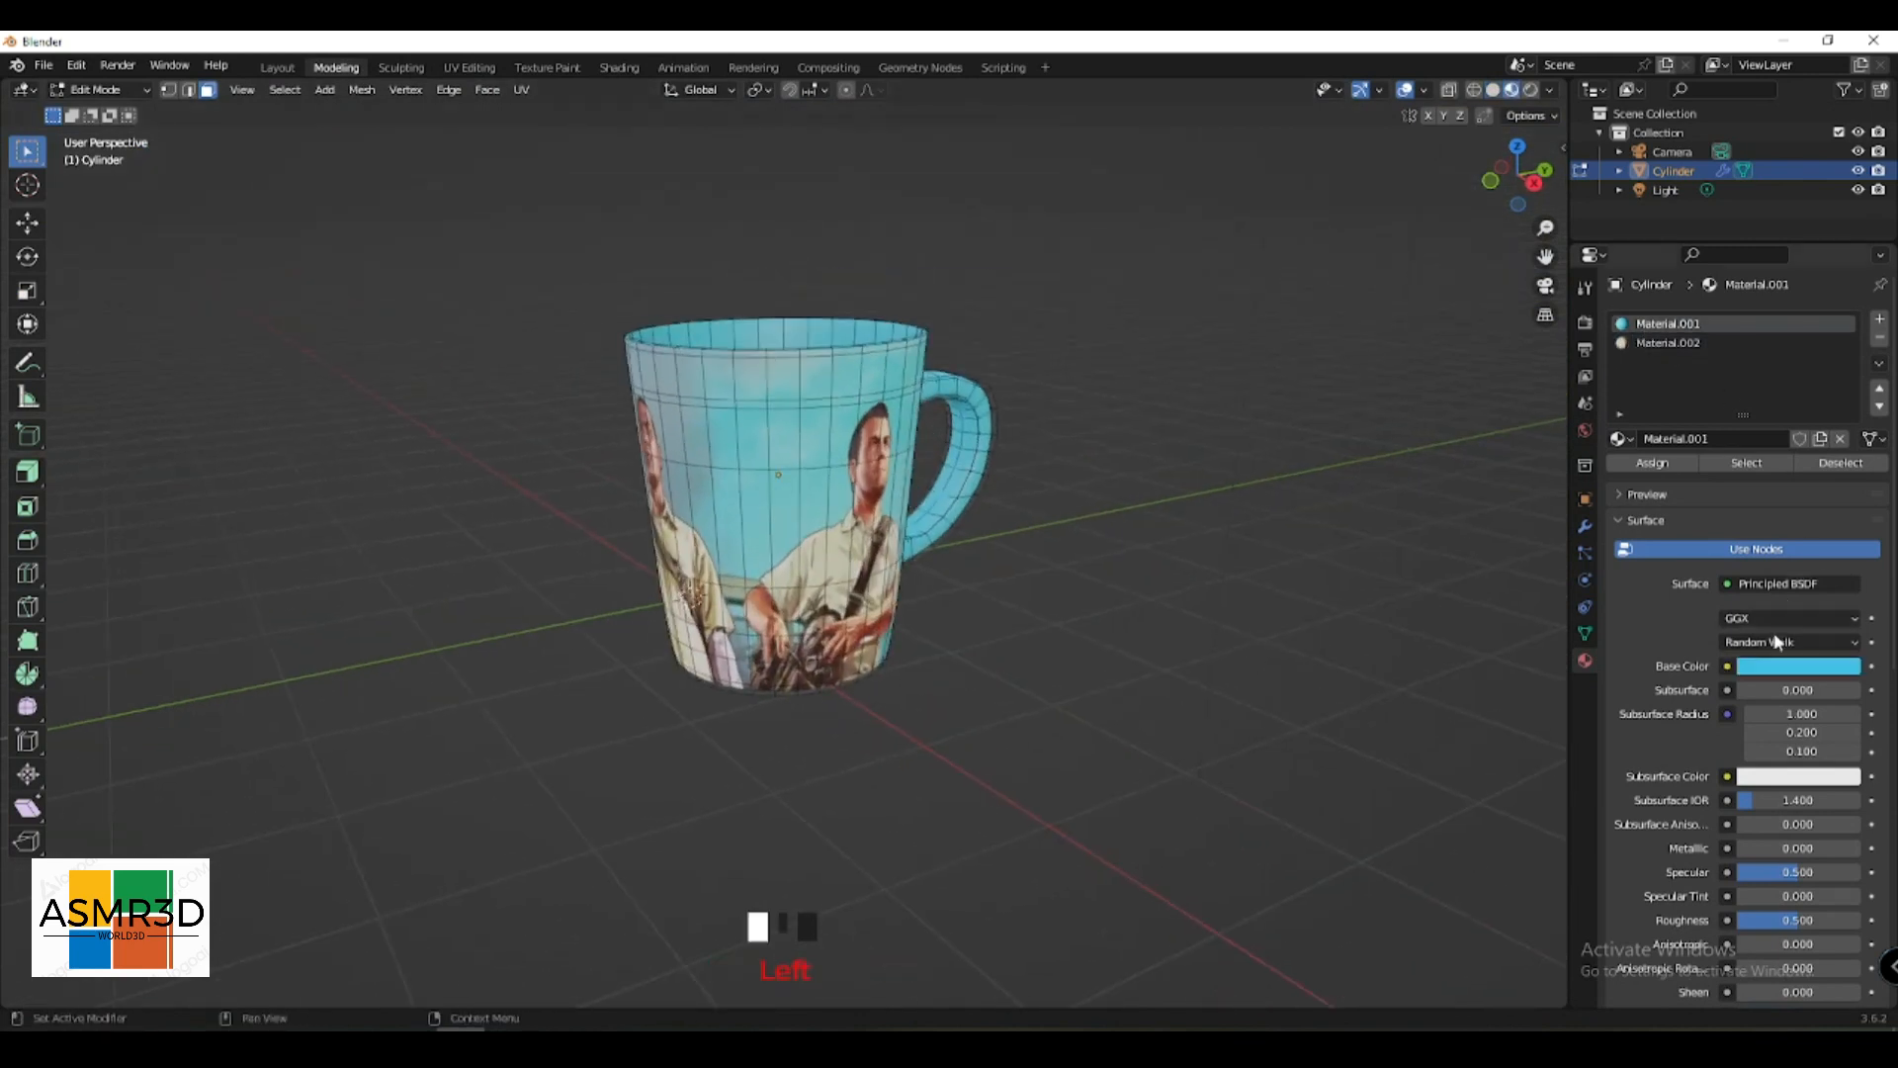
left_click(1785, 664)
left_click(1759, 511)
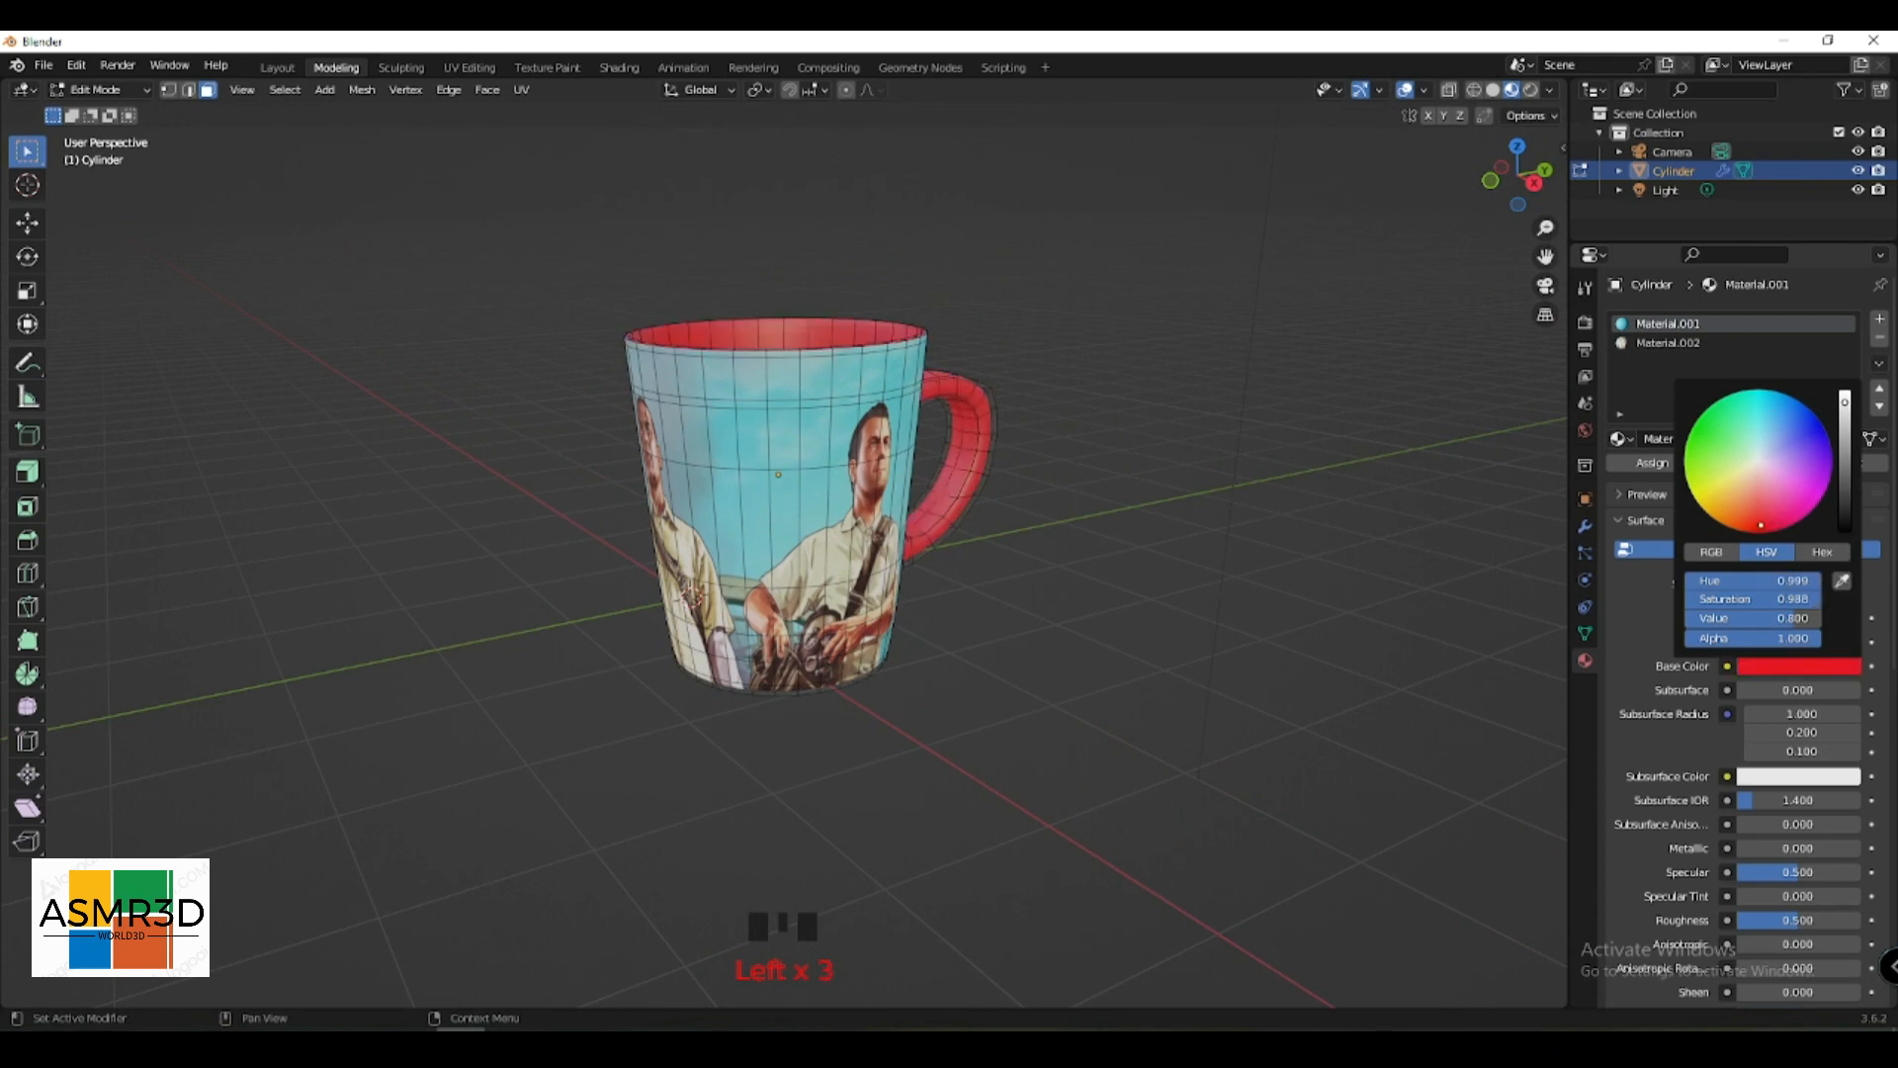
middle_click_drag(1235, 591, 1023, 589)
key("Tab")
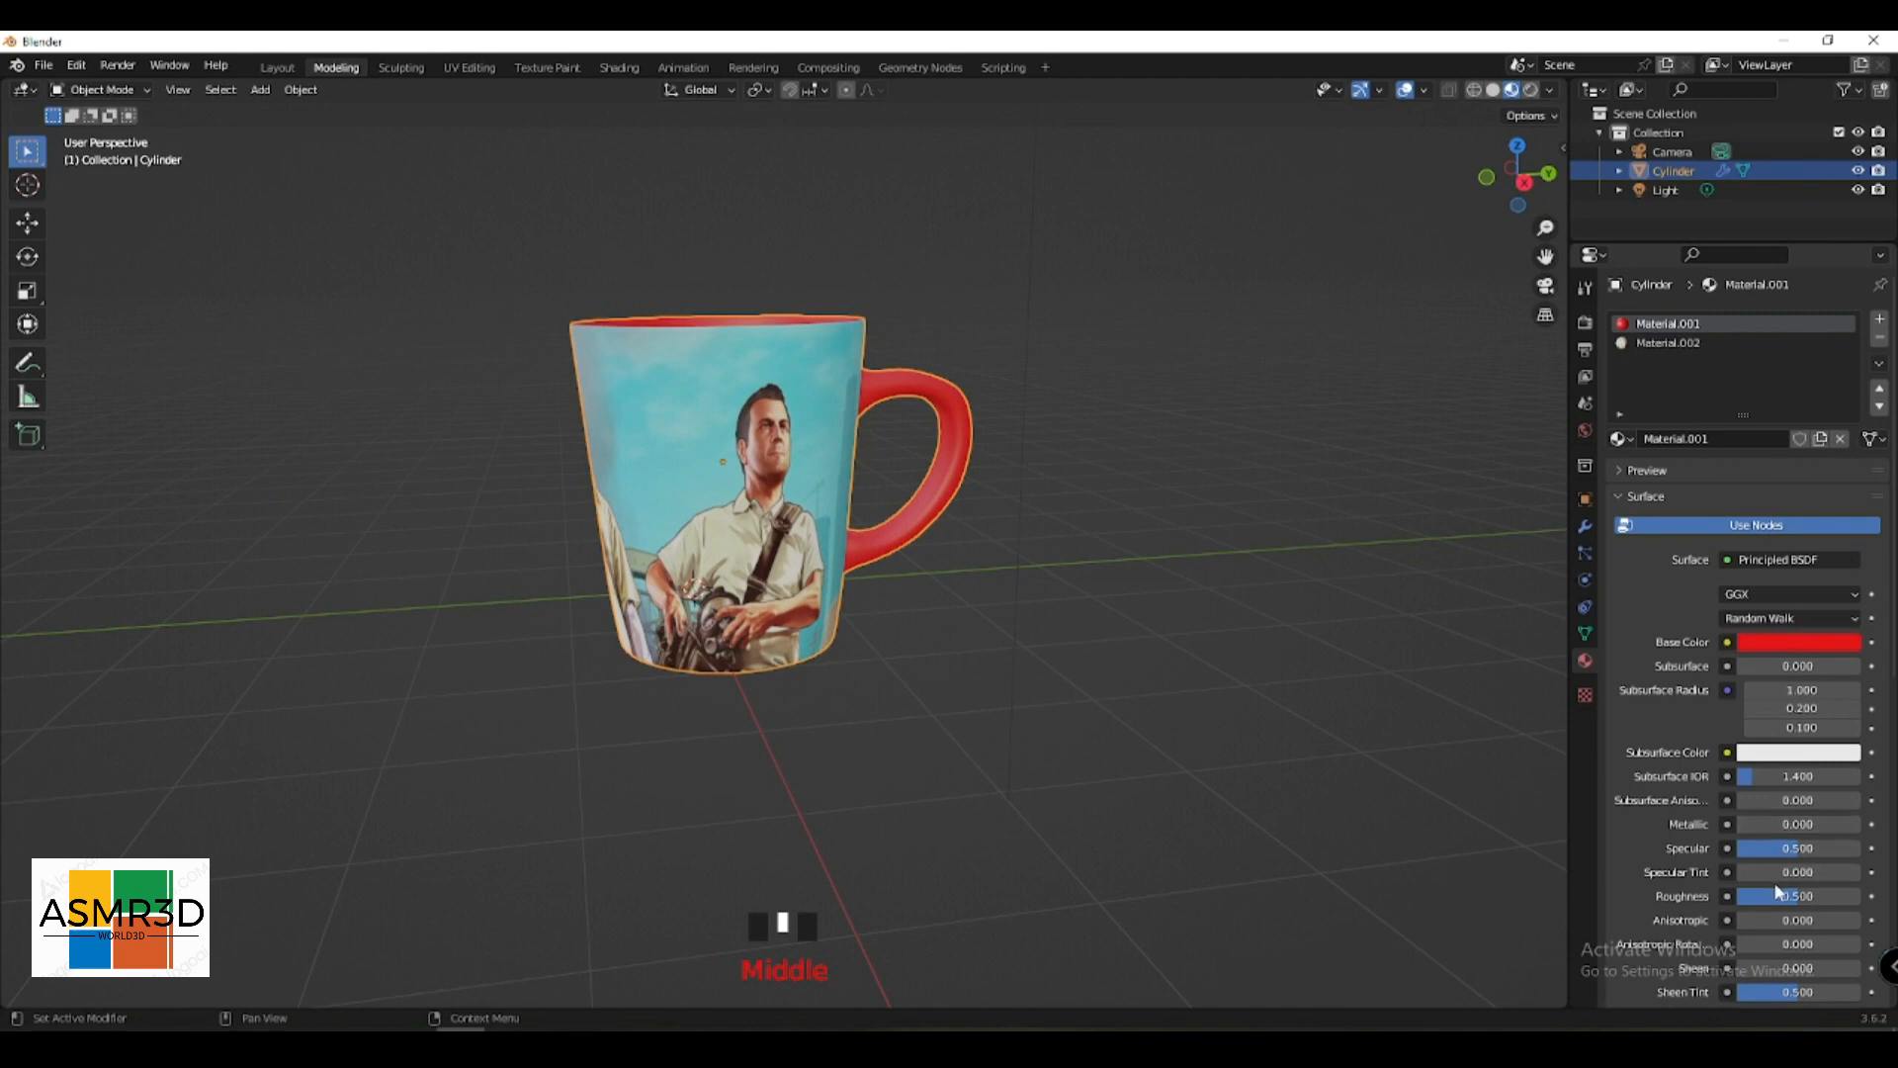
- Set the roughness of Material.001 to 0.198 and of Material.002 to 0.143, keeping the mug selected
left_click_drag(1798, 896, 1760, 896)
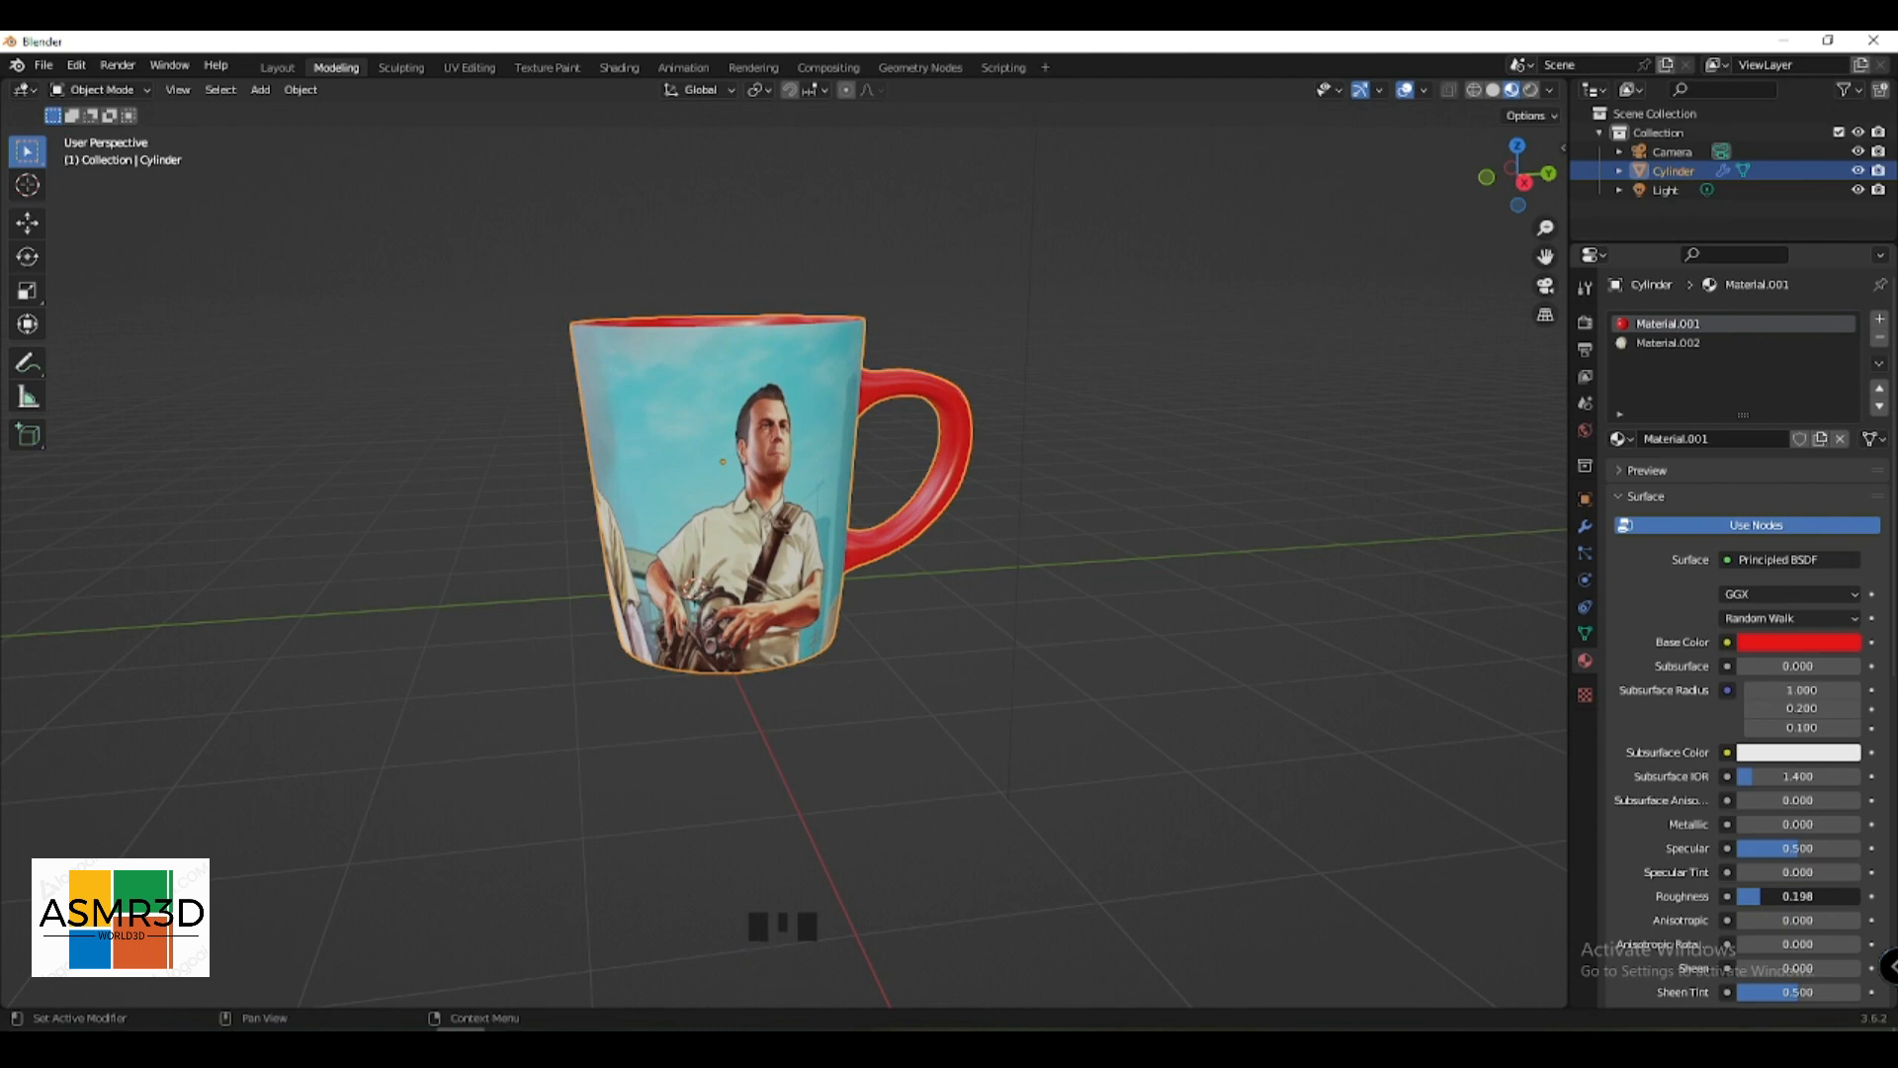
left_click(1656, 342)
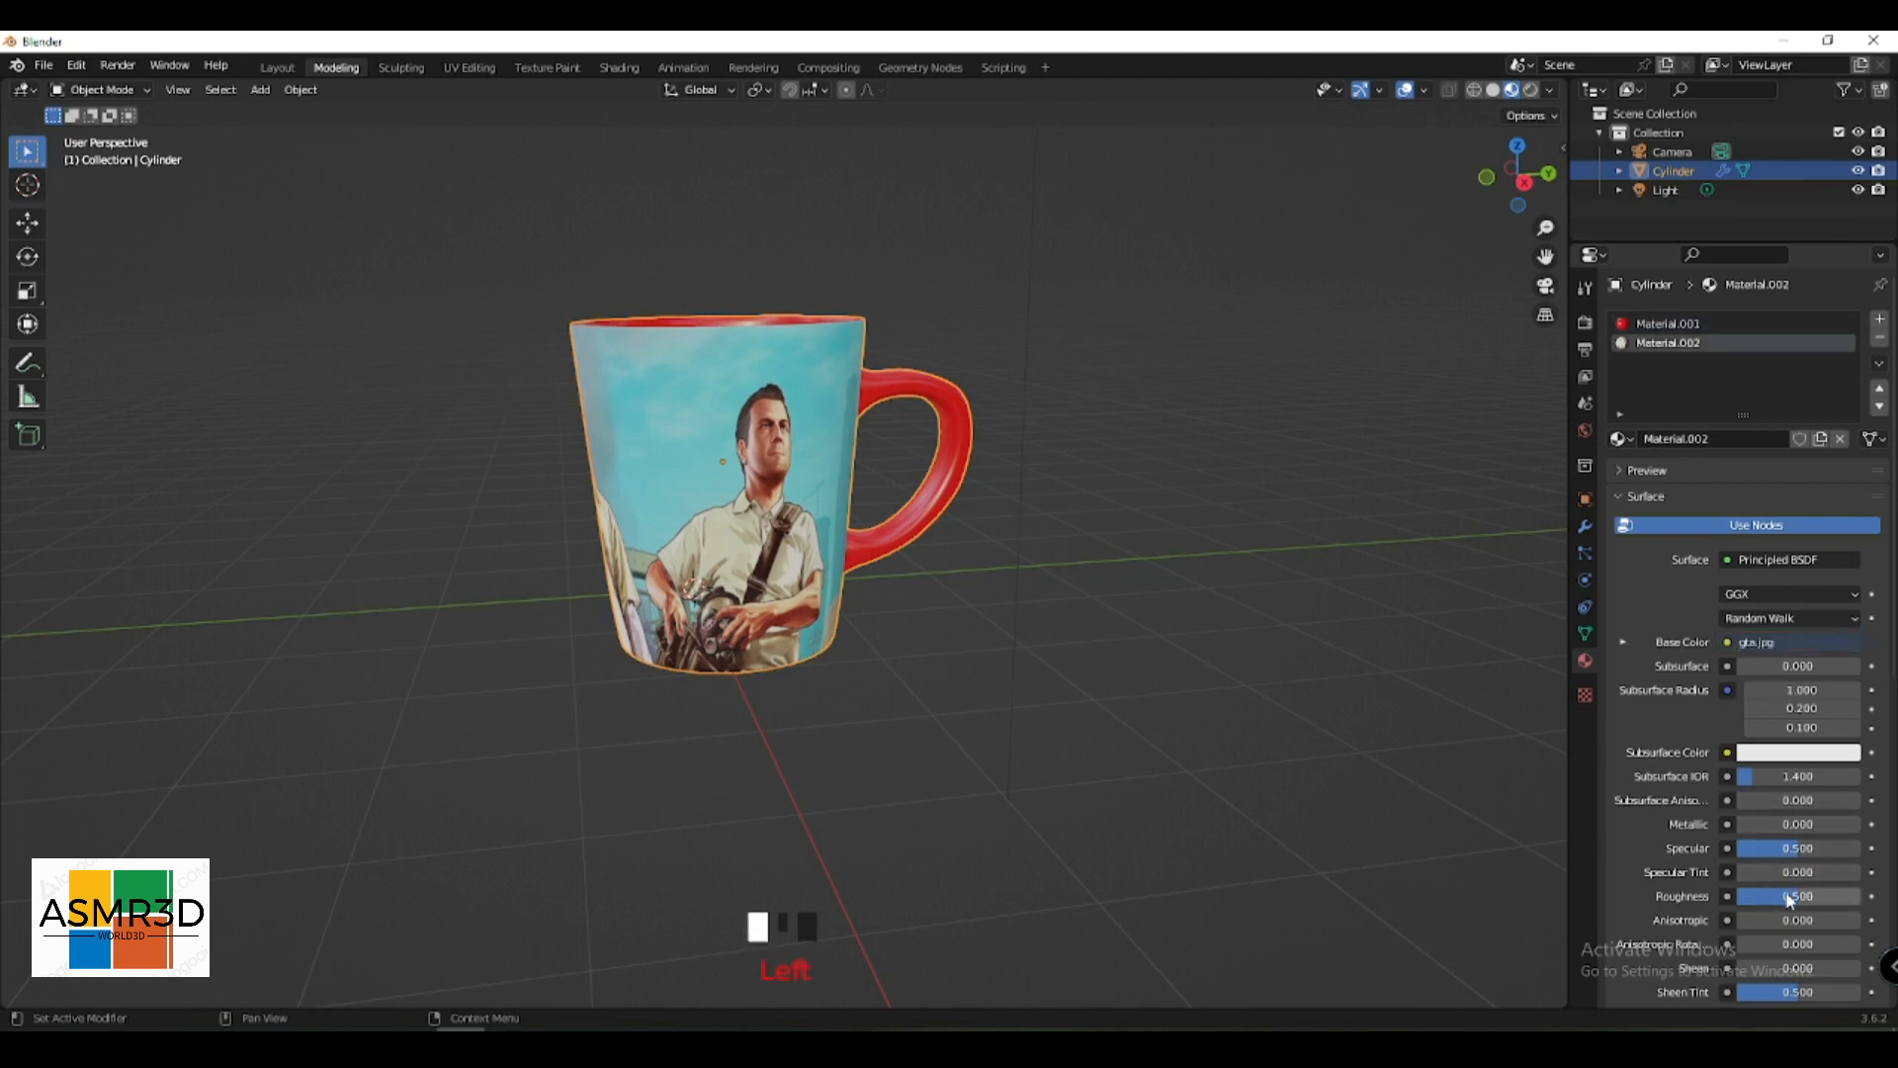
left_click(1007, 667)
middle_click_drag(949, 643, 860, 557)
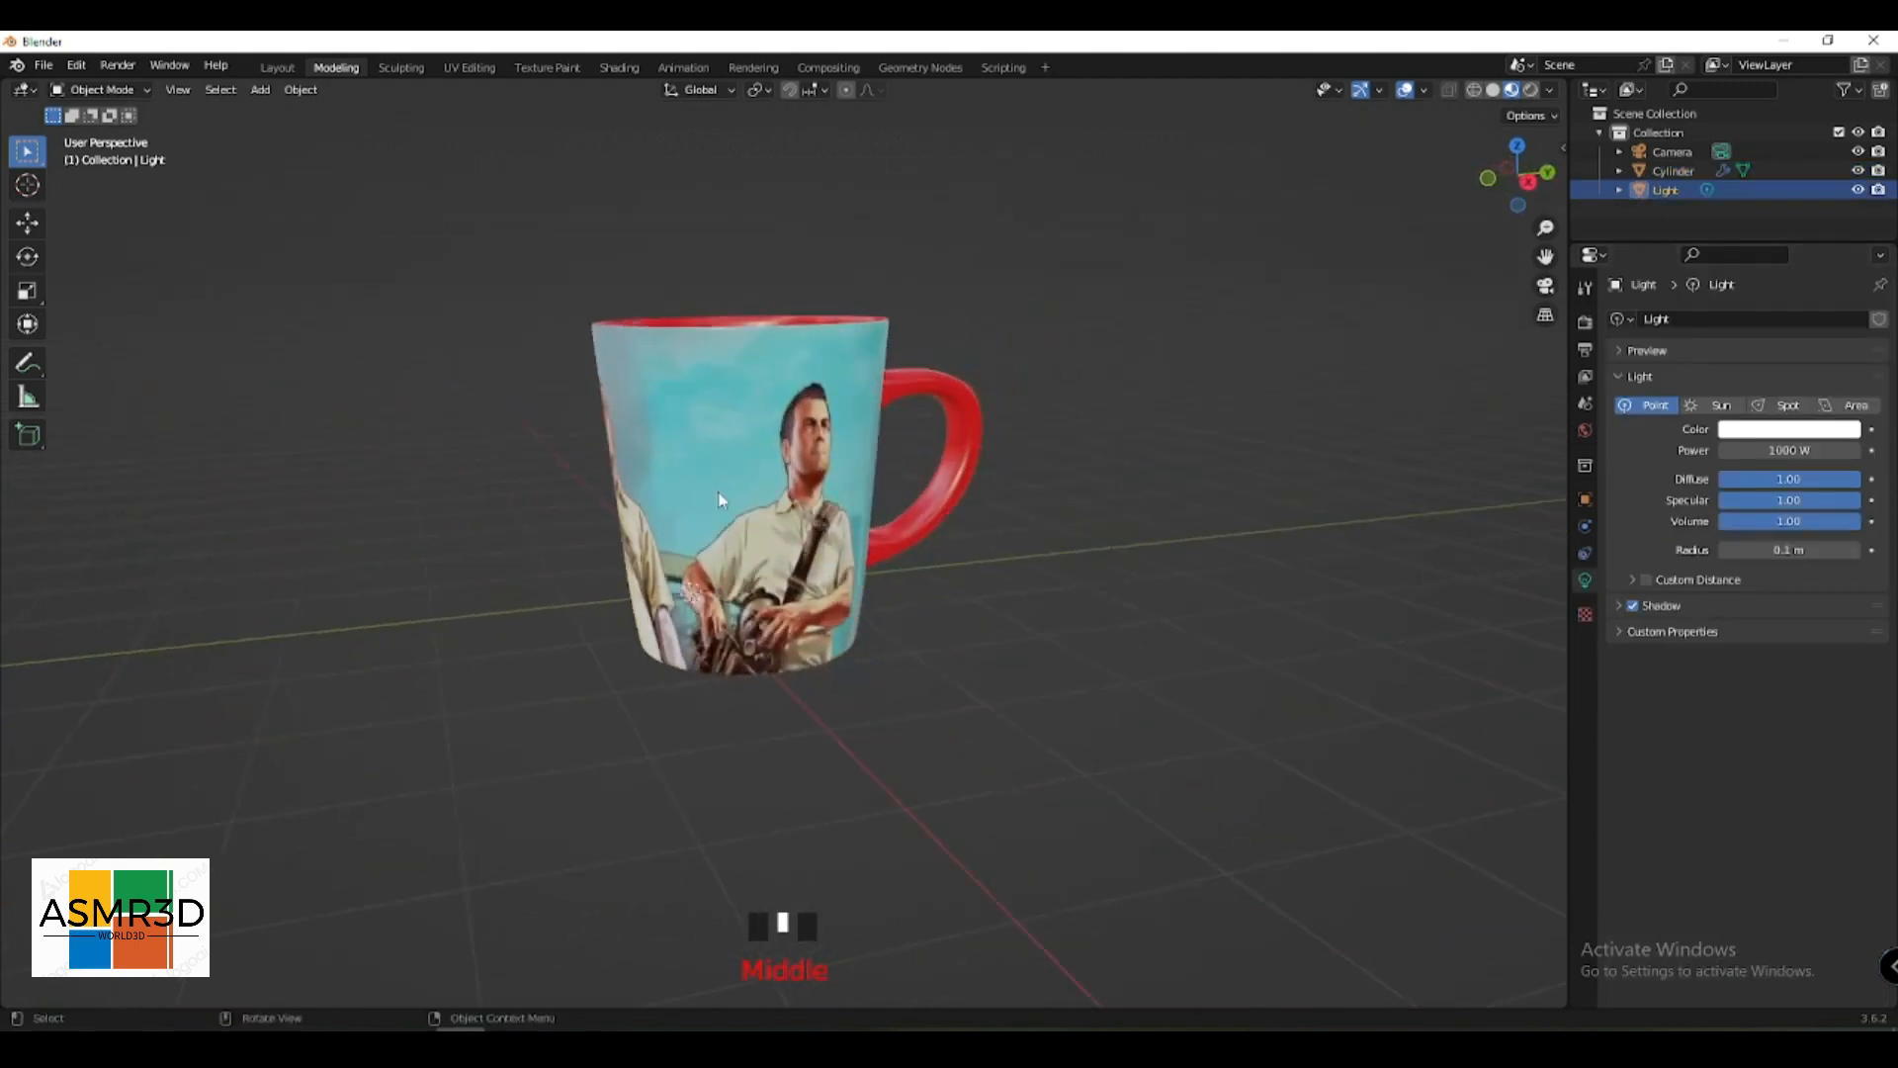
left_click(861, 557)
middle_click_drag(626, 549, 682, 551, "shift")
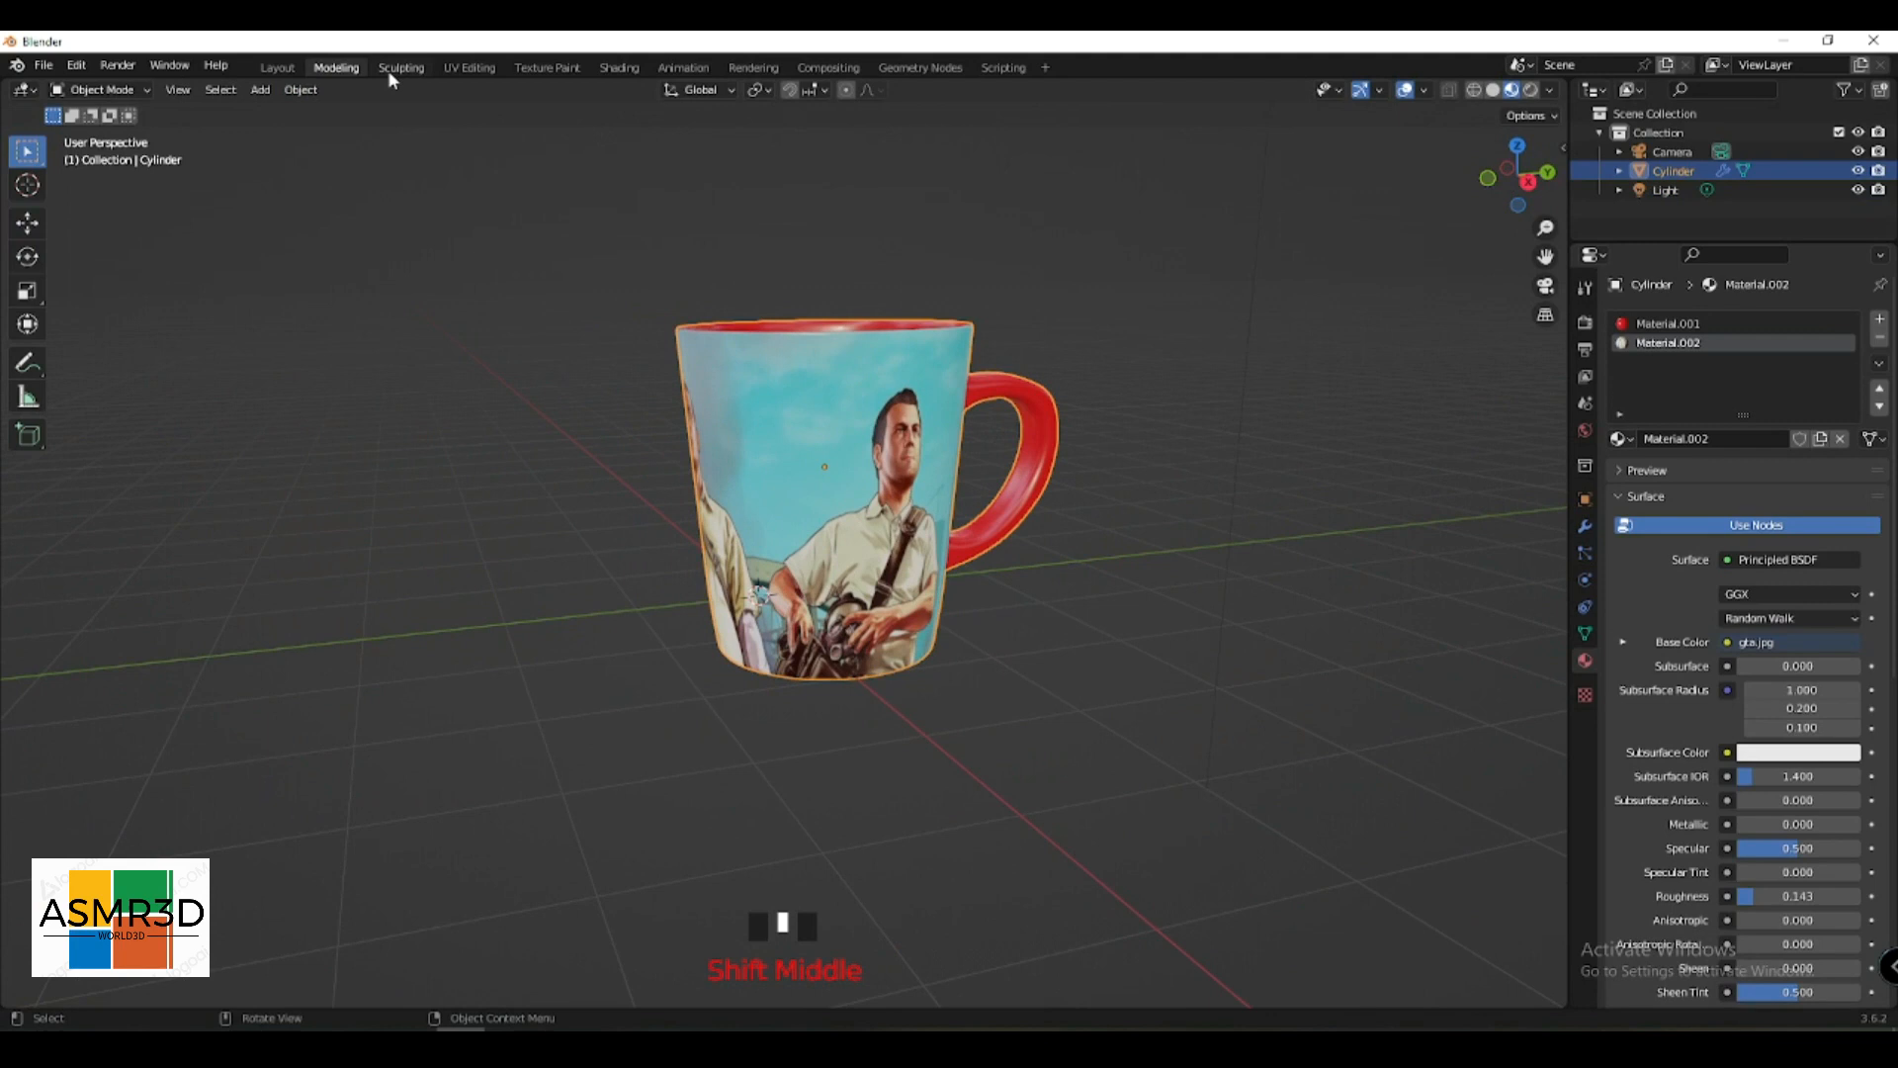
- Open the mug in the UV Editing workspace in Edit Mode with material preview shading
left_click(459, 69)
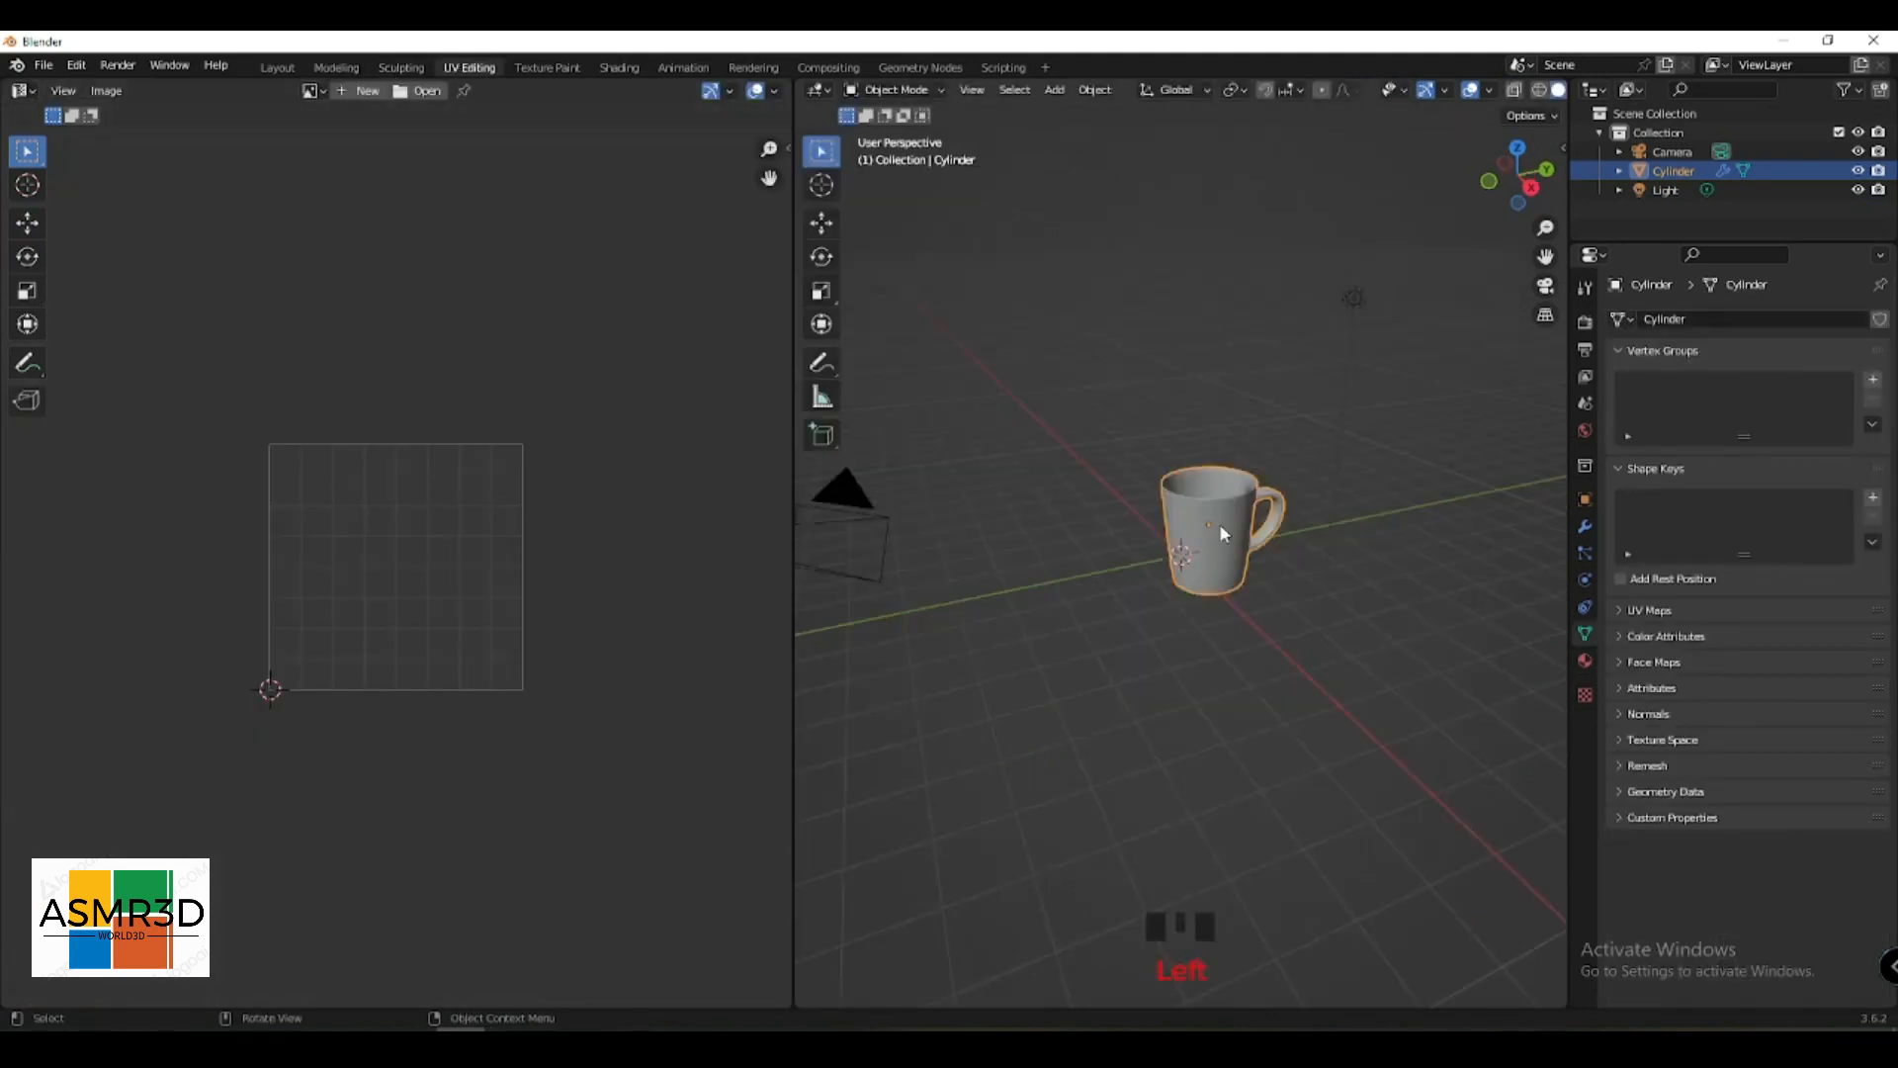
key("Tab")
key("z")
left_click(1235, 625)
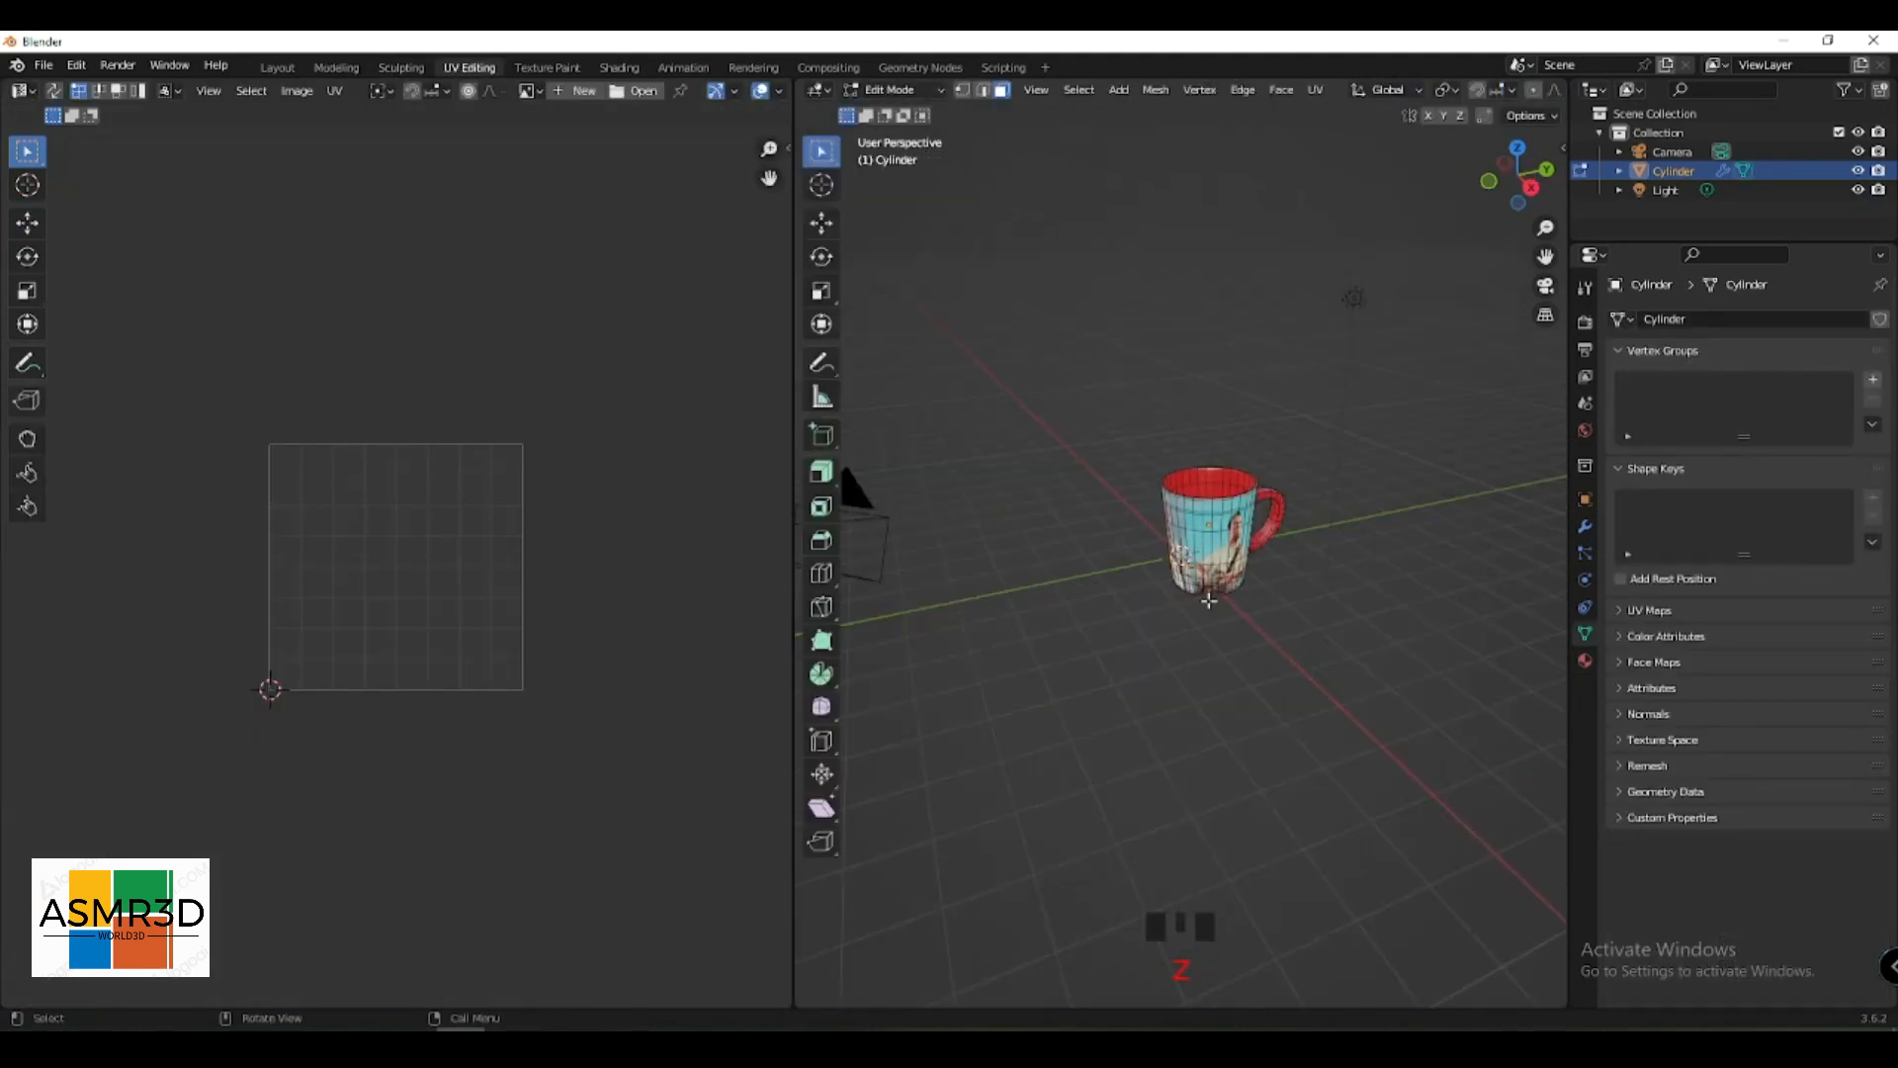
- Select all of the mug's faces and the UV grid lying over the upper part of gta.jpg
key("Home")
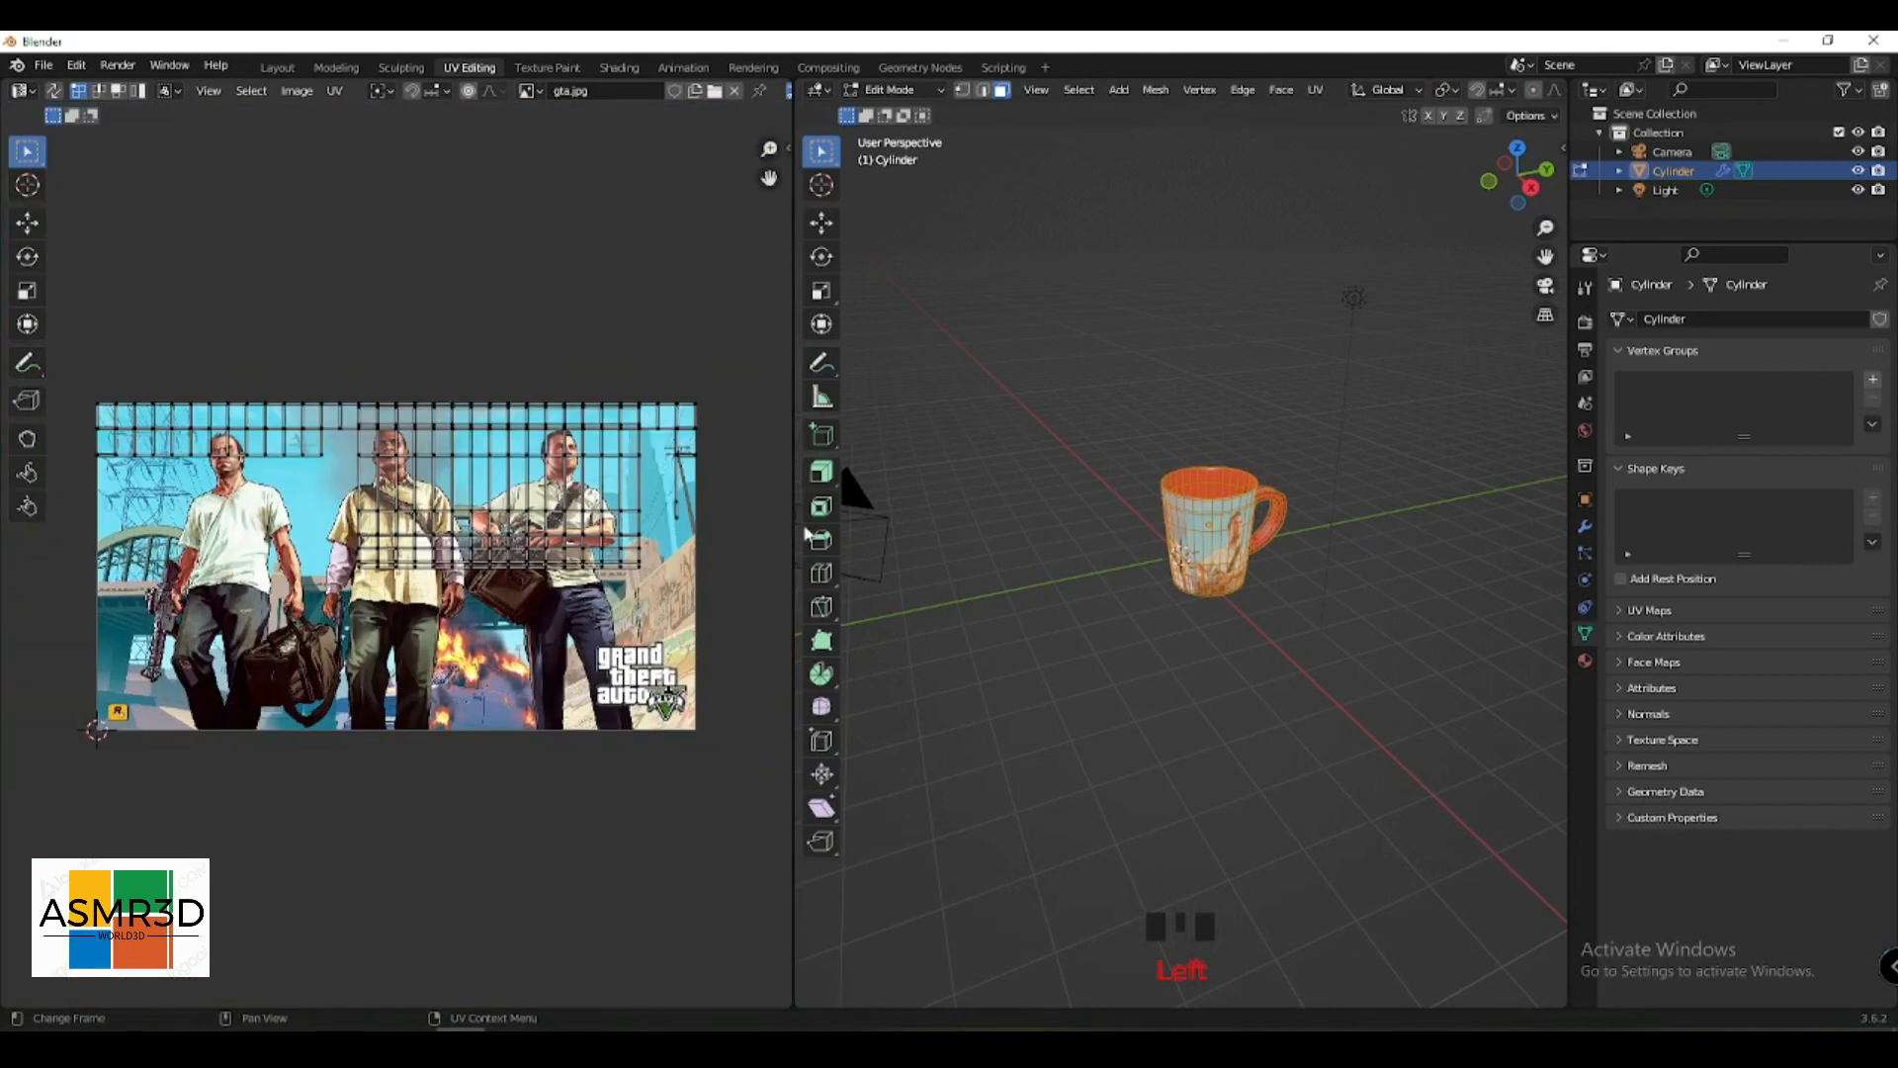
key("a")
left_click_drag(727, 309, 96, 573)
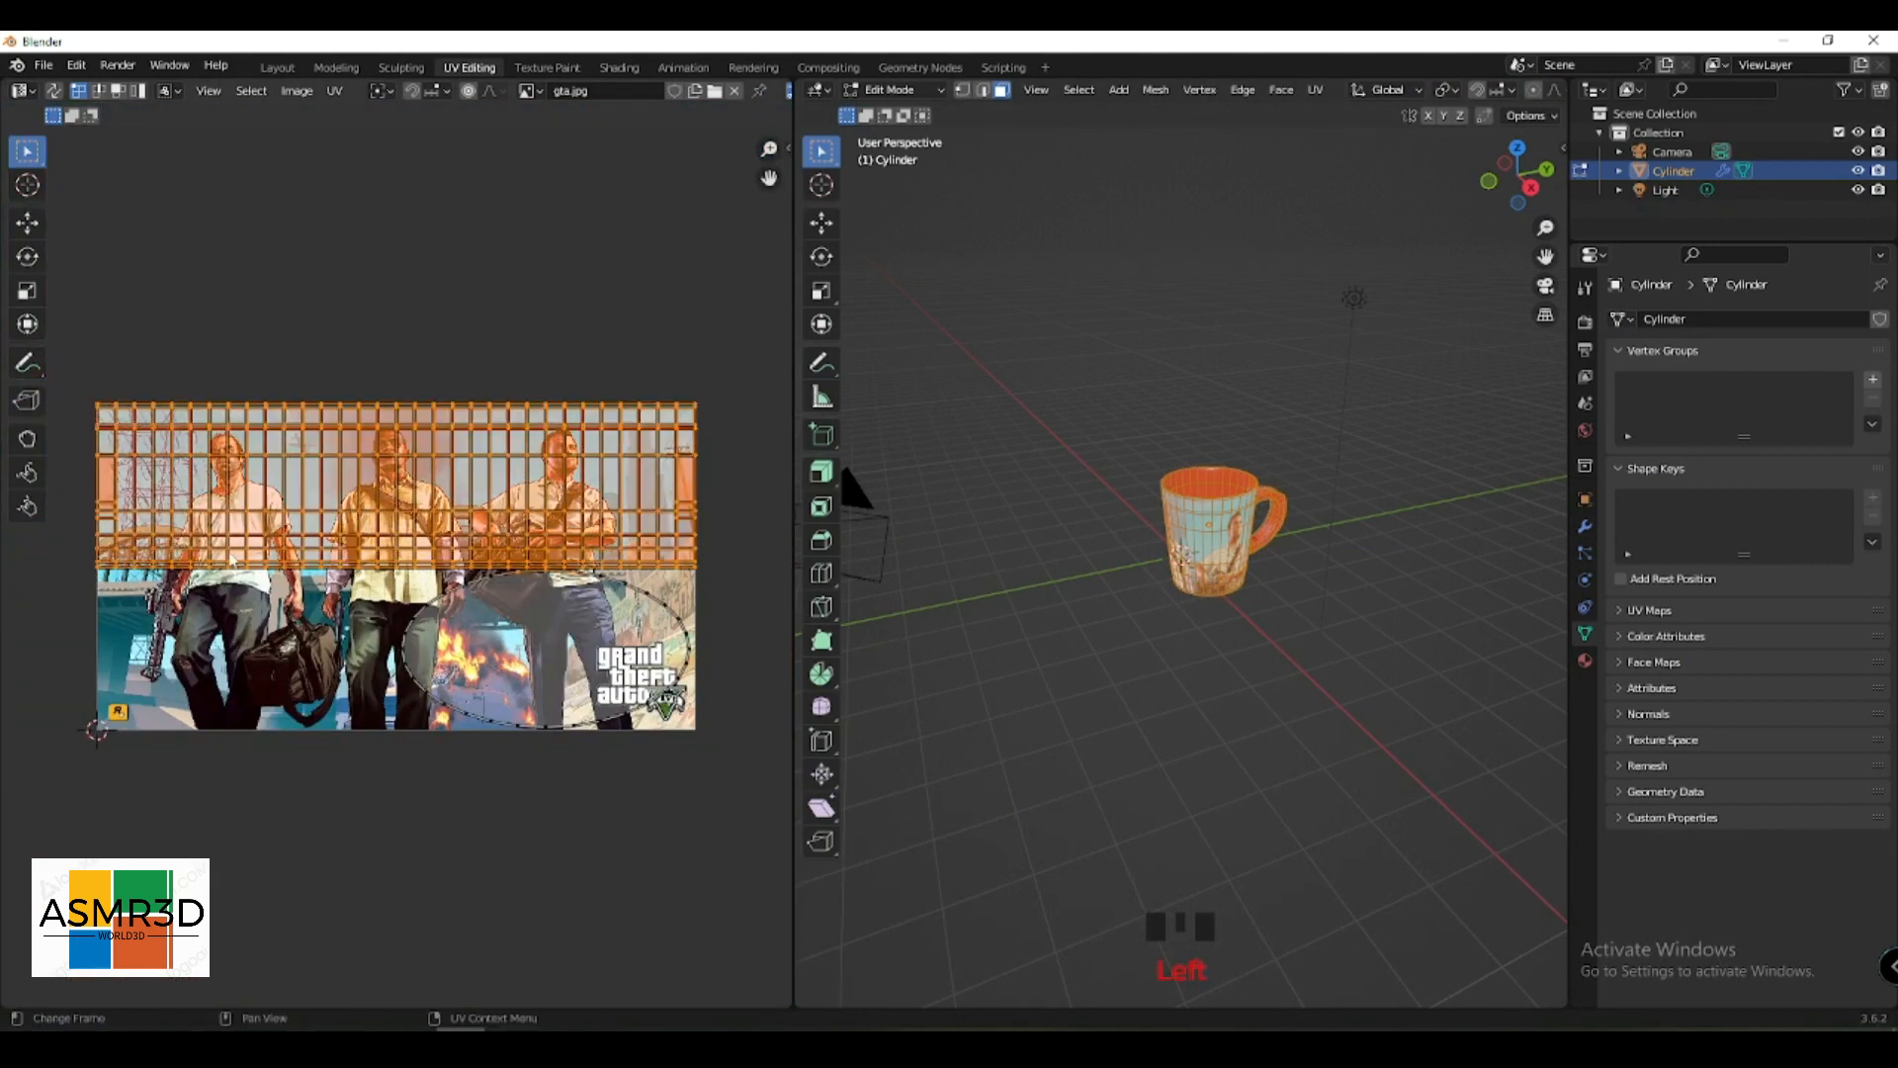
- Select one of the overlapping circular UV islands as a face and move it straight down below the UV square
left_click(515, 619)
scroll(374, 590, "up", 6)
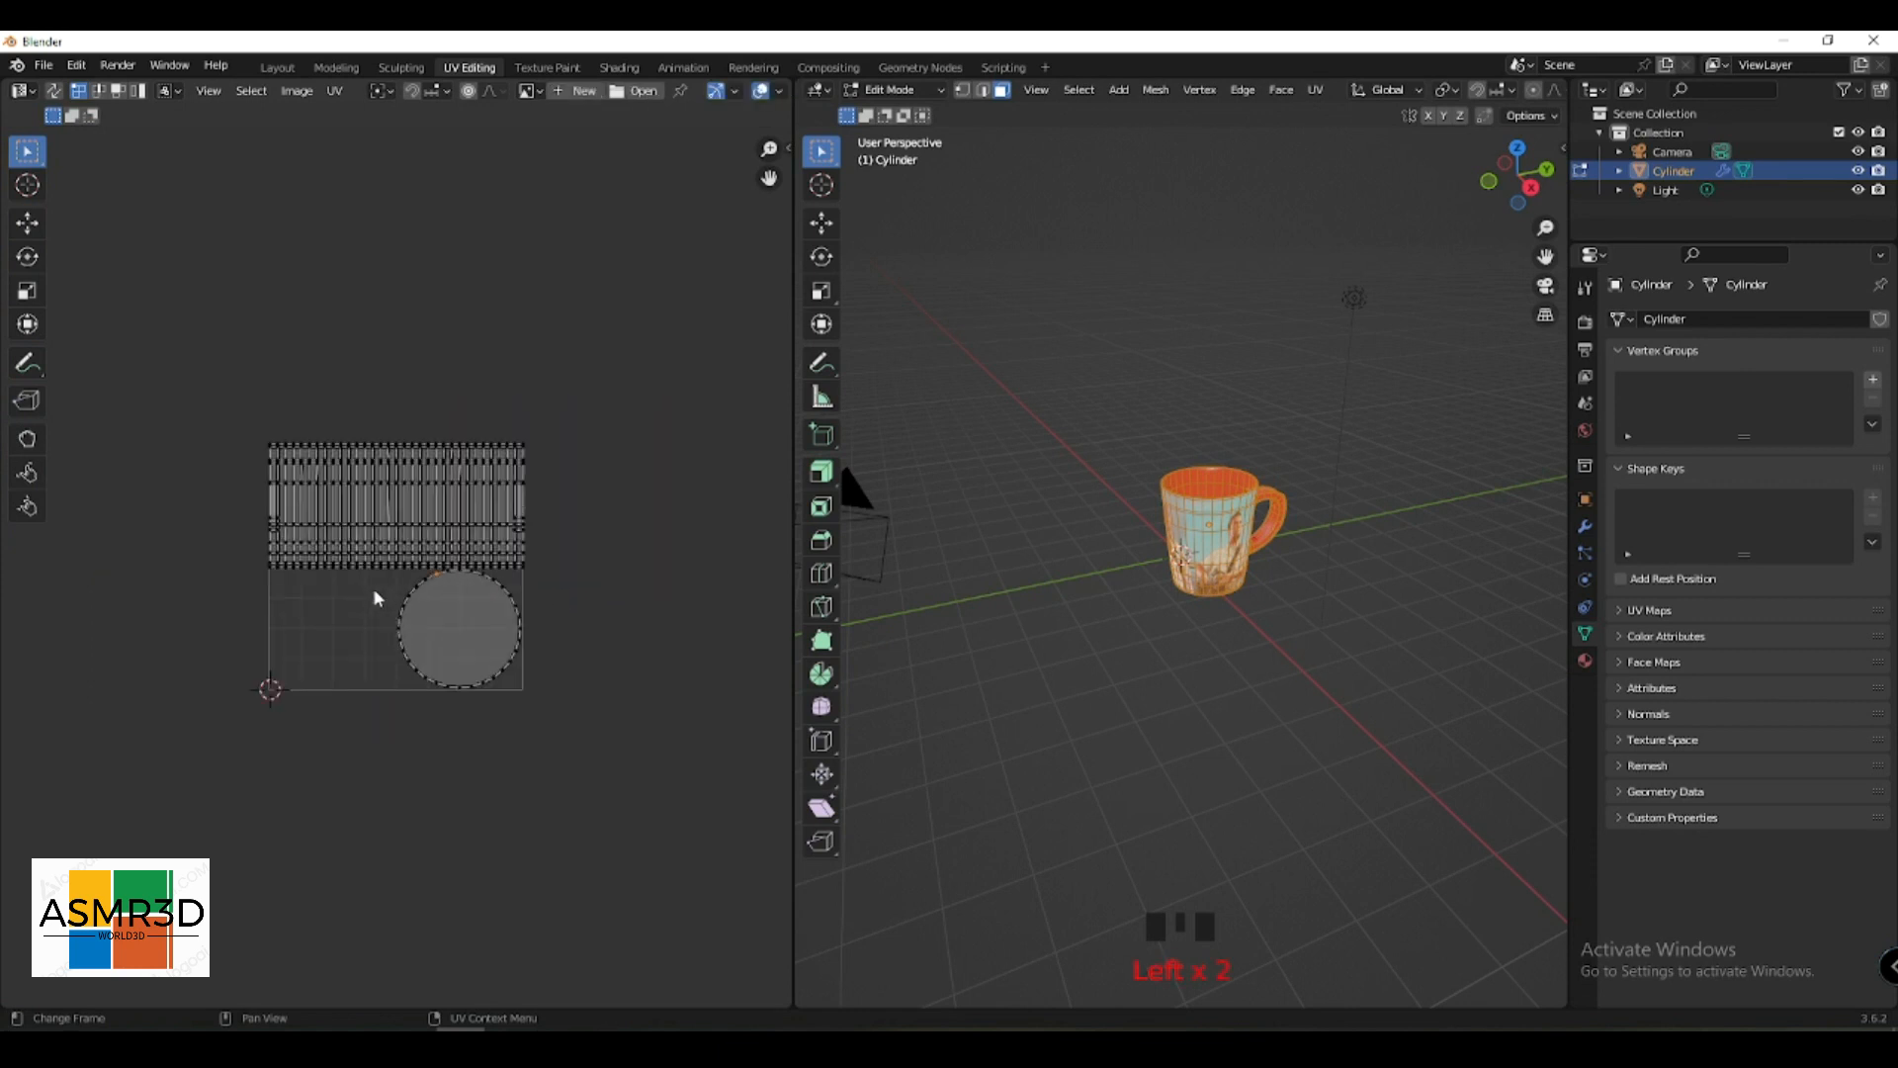
key("a")
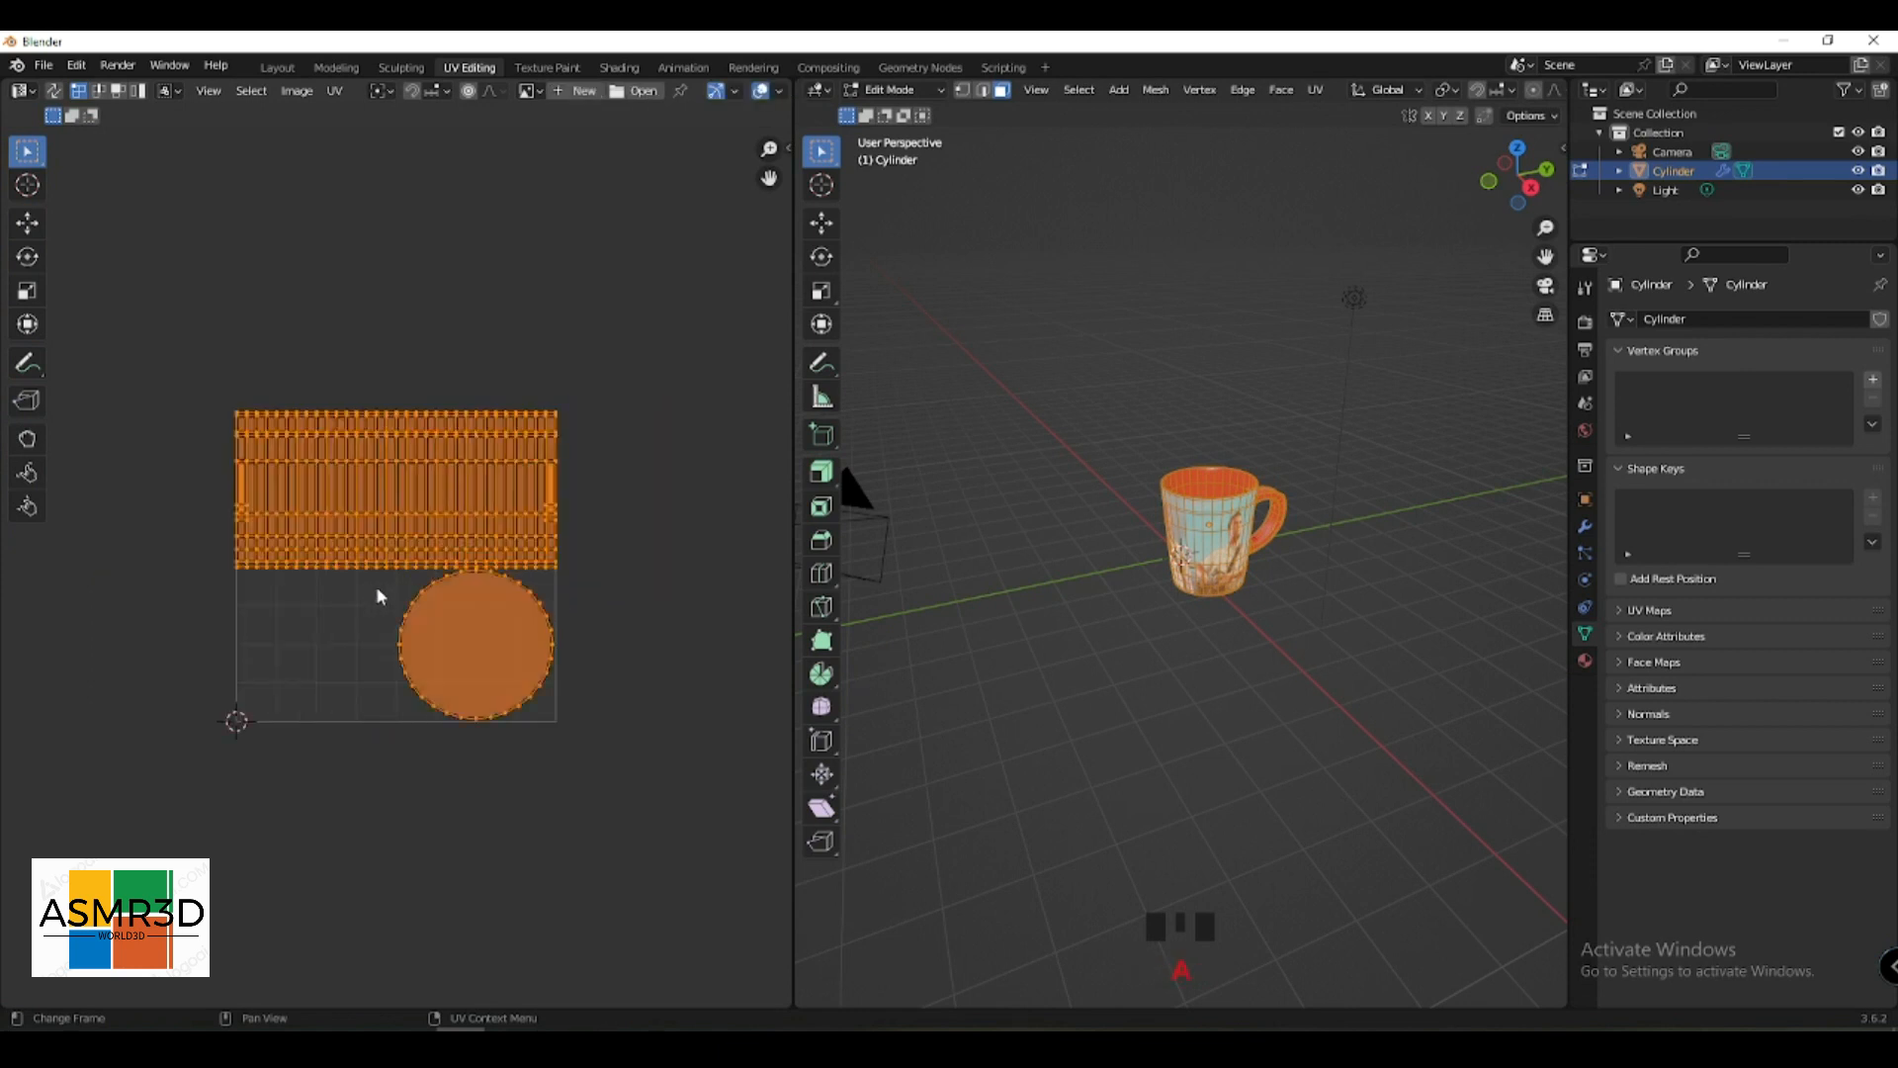
left_click(467, 623)
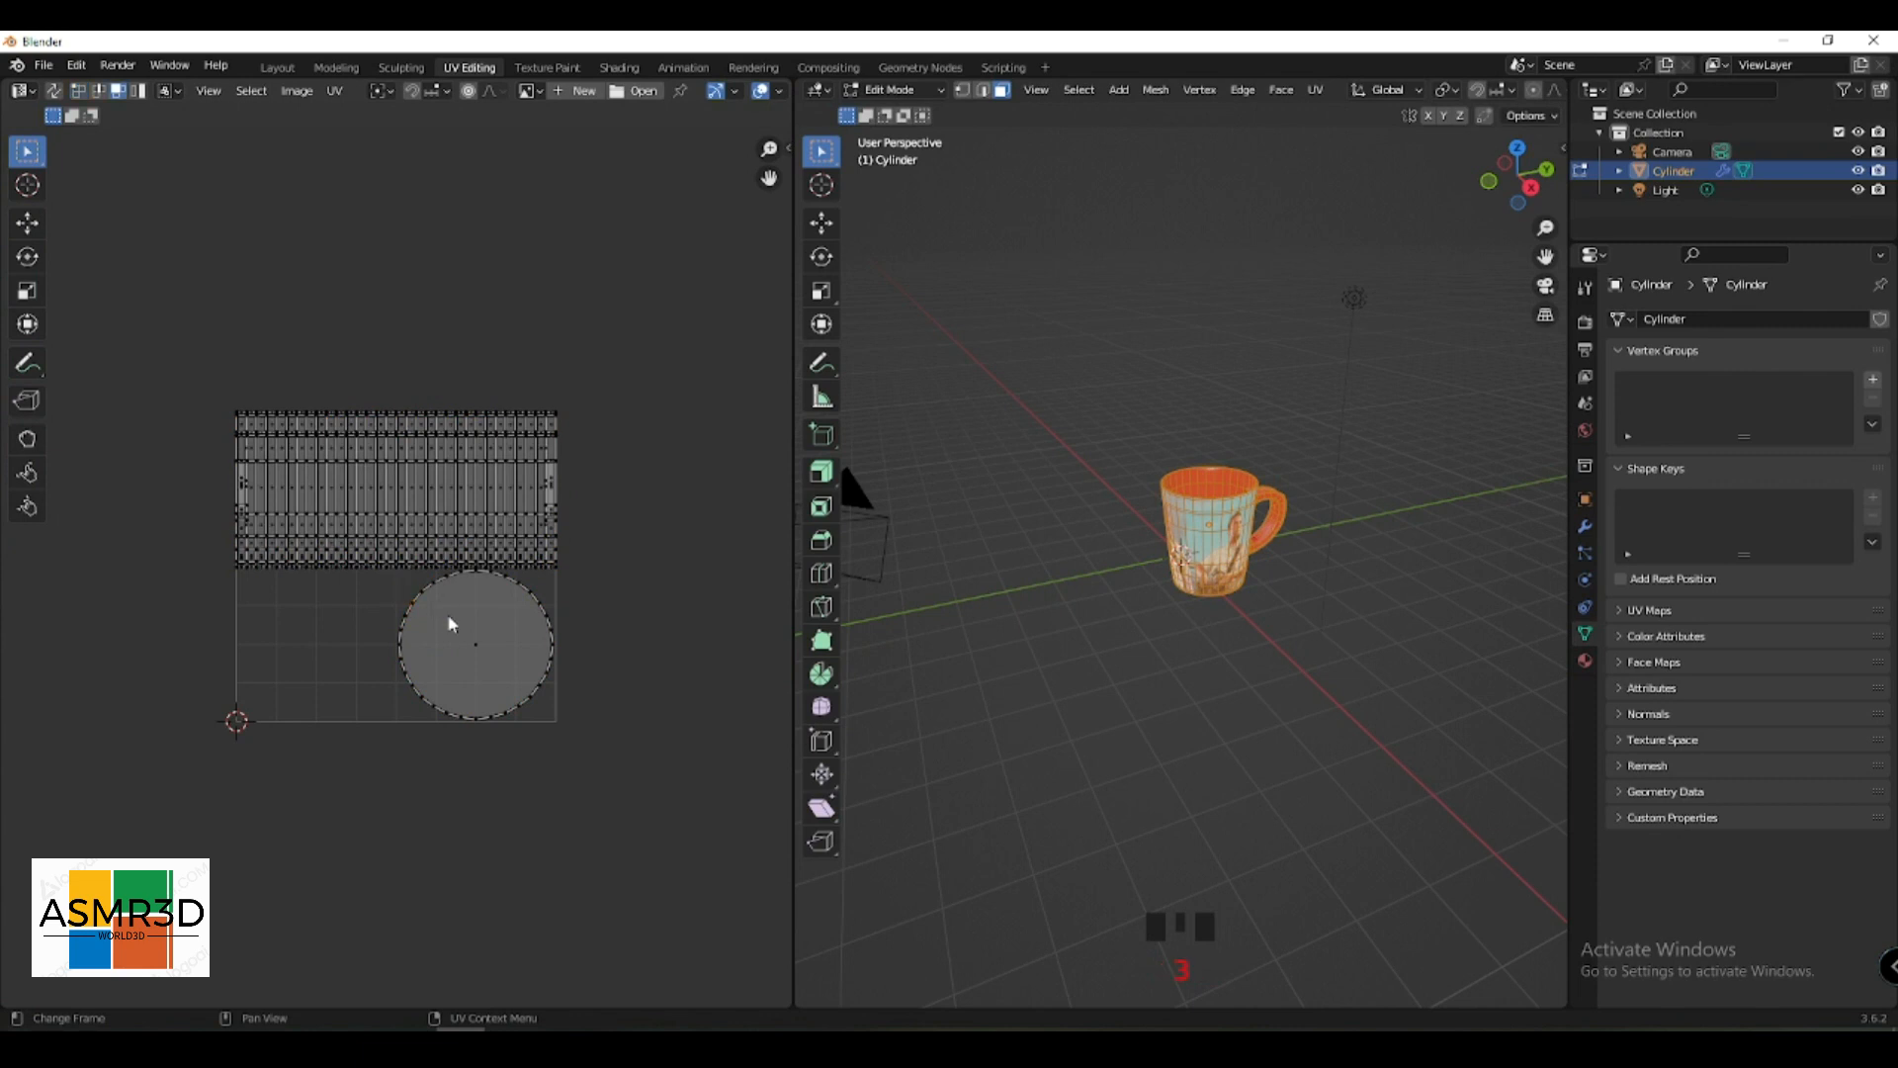
left_click(450, 624)
left_click(29, 230)
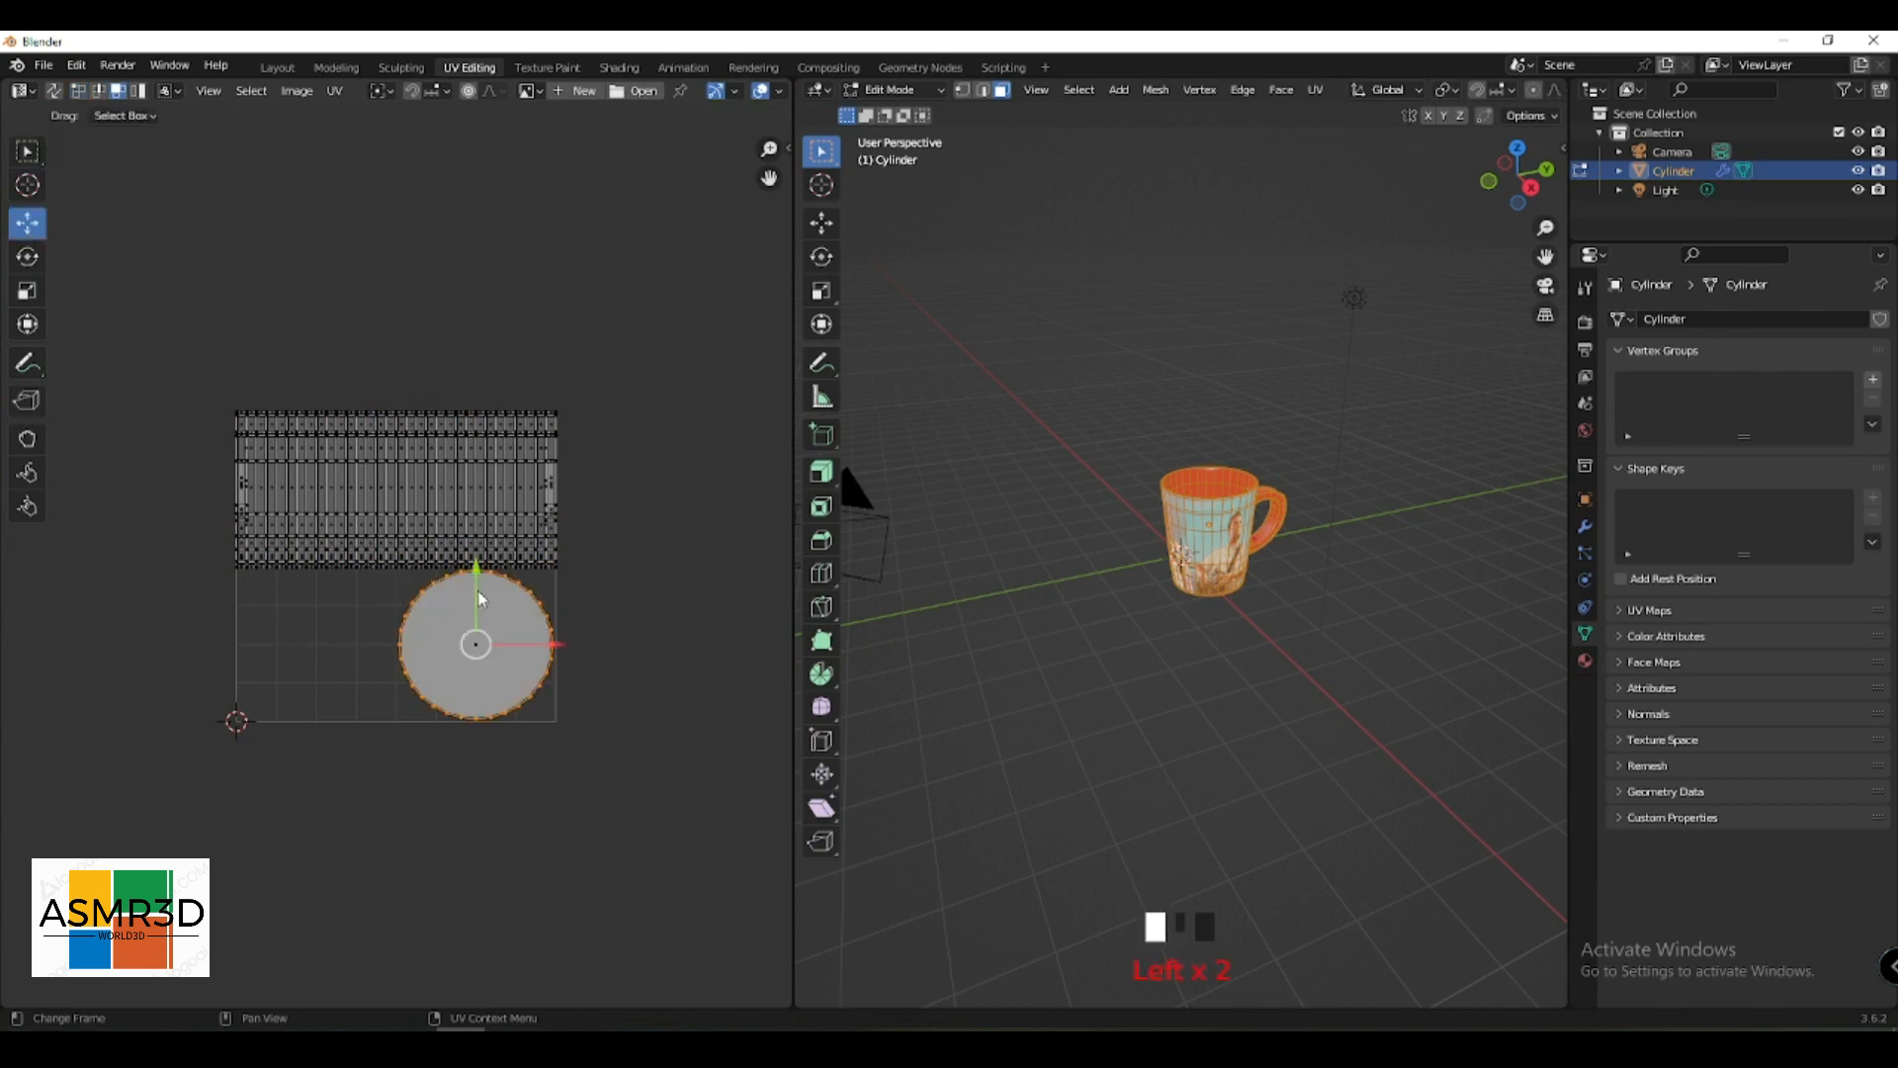
left_click(442, 739)
left_click(480, 566)
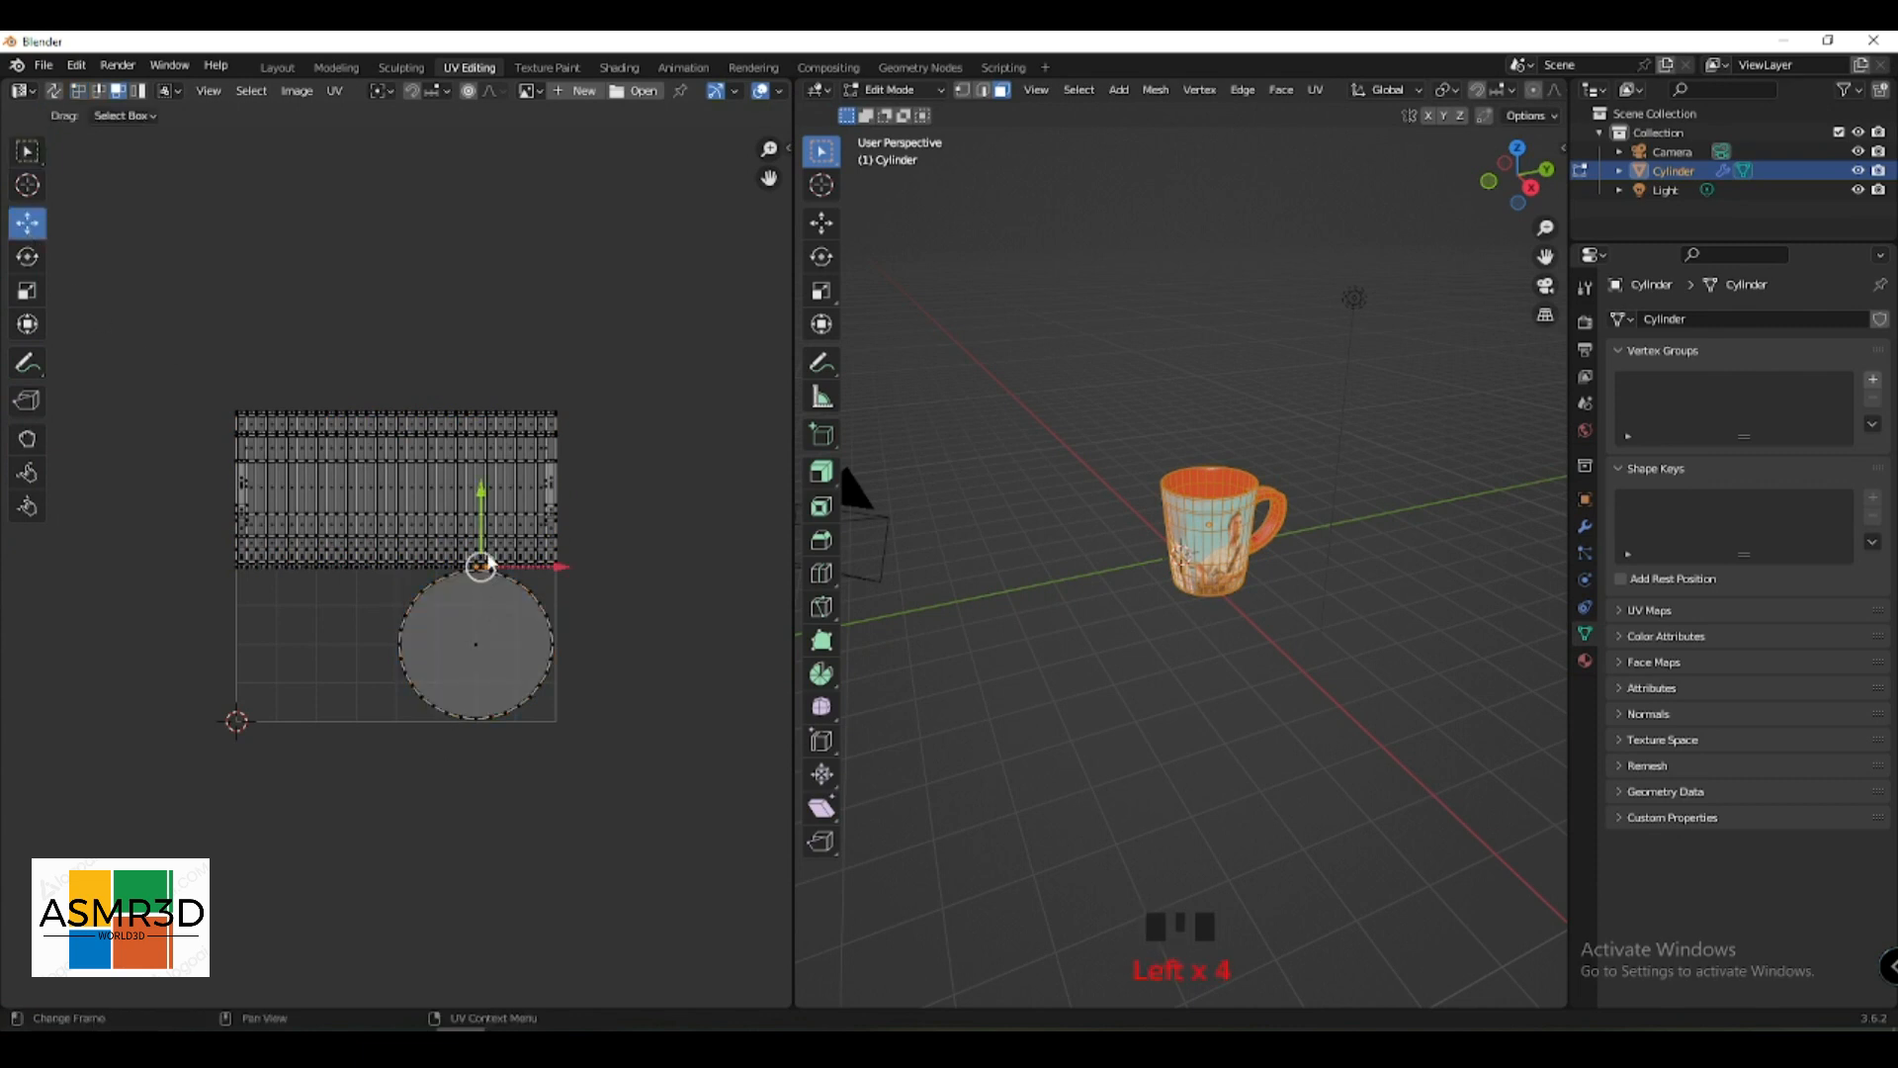
left_click(473, 674)
left_click_drag(480, 601, 480, 843)
- Move the remaining circular UV island horizontally to the right, outside the UV square
left_click(472, 621)
left_click(471, 629)
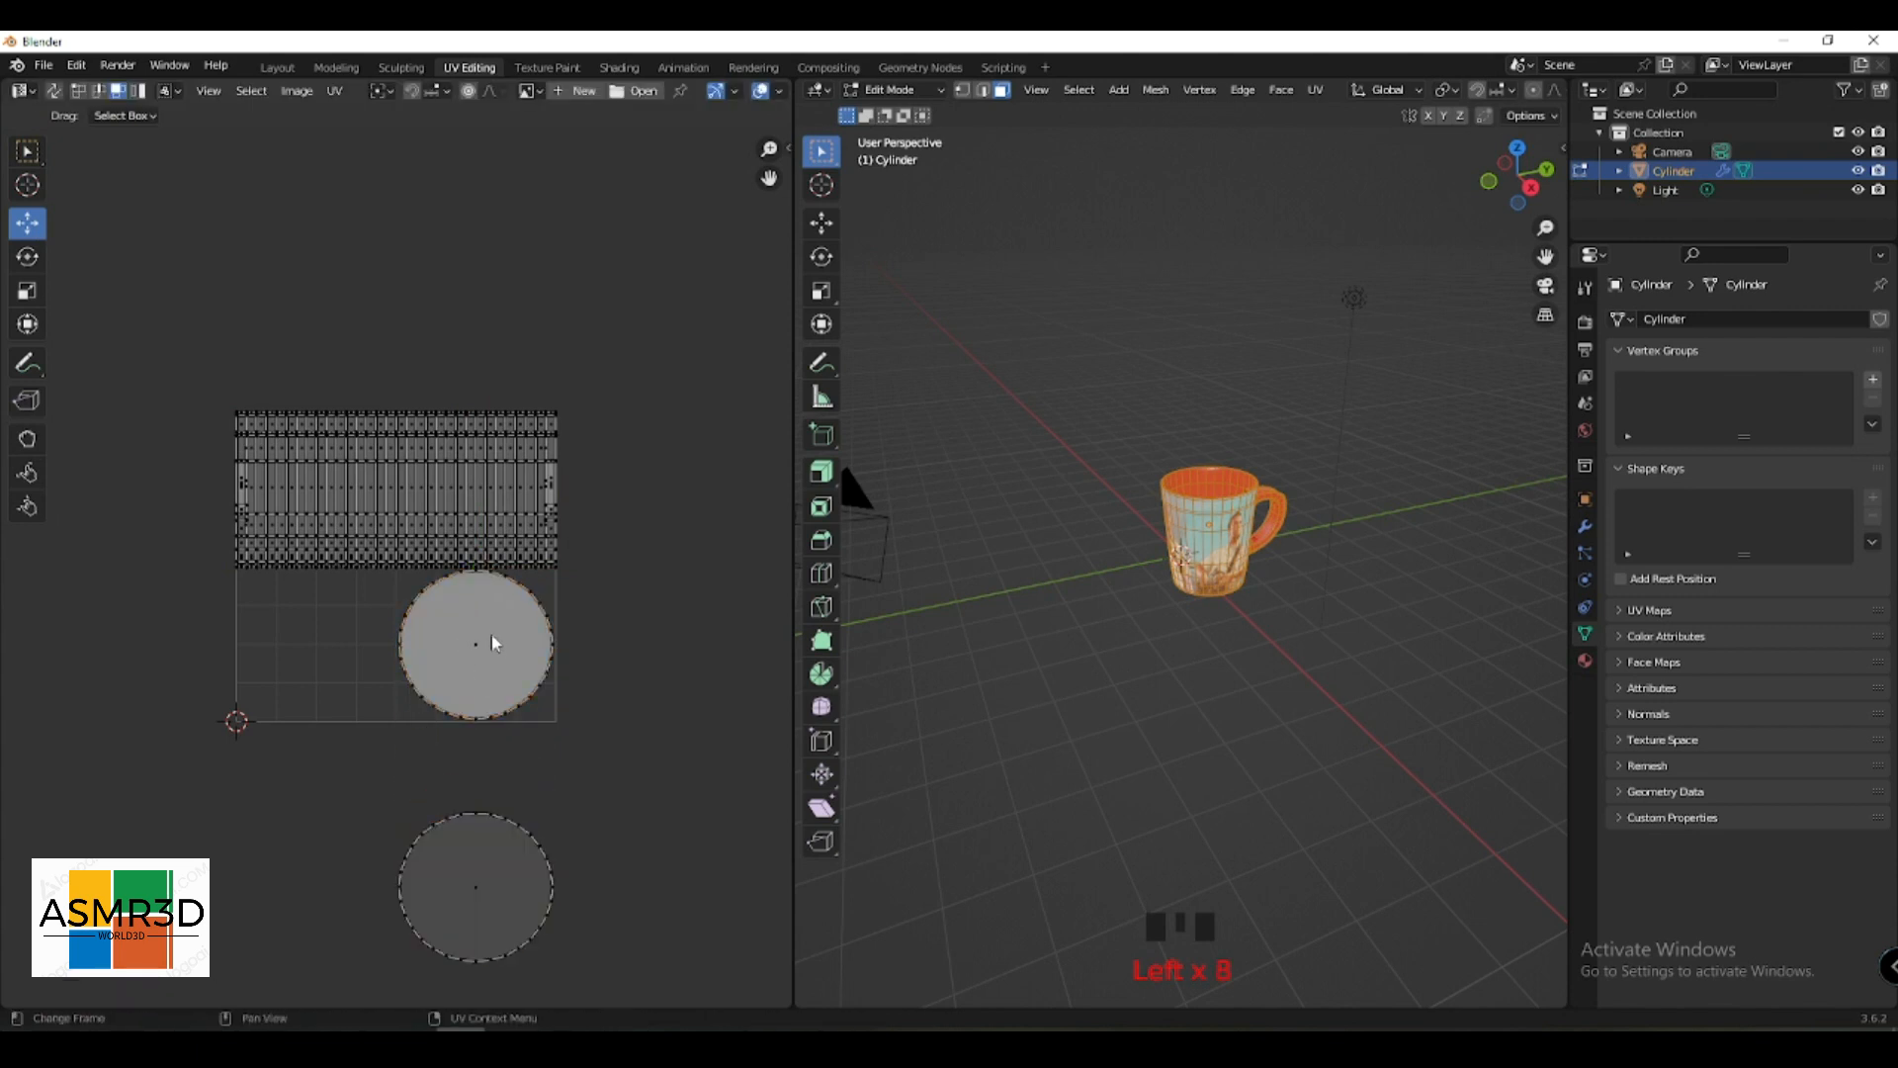
left_click_drag(513, 647, 756, 647)
- Select the rectangular wall UV grid, scale it up slightly, and shift it down a little to refit the image on the mug
left_click_drag(645, 365, 169, 571)
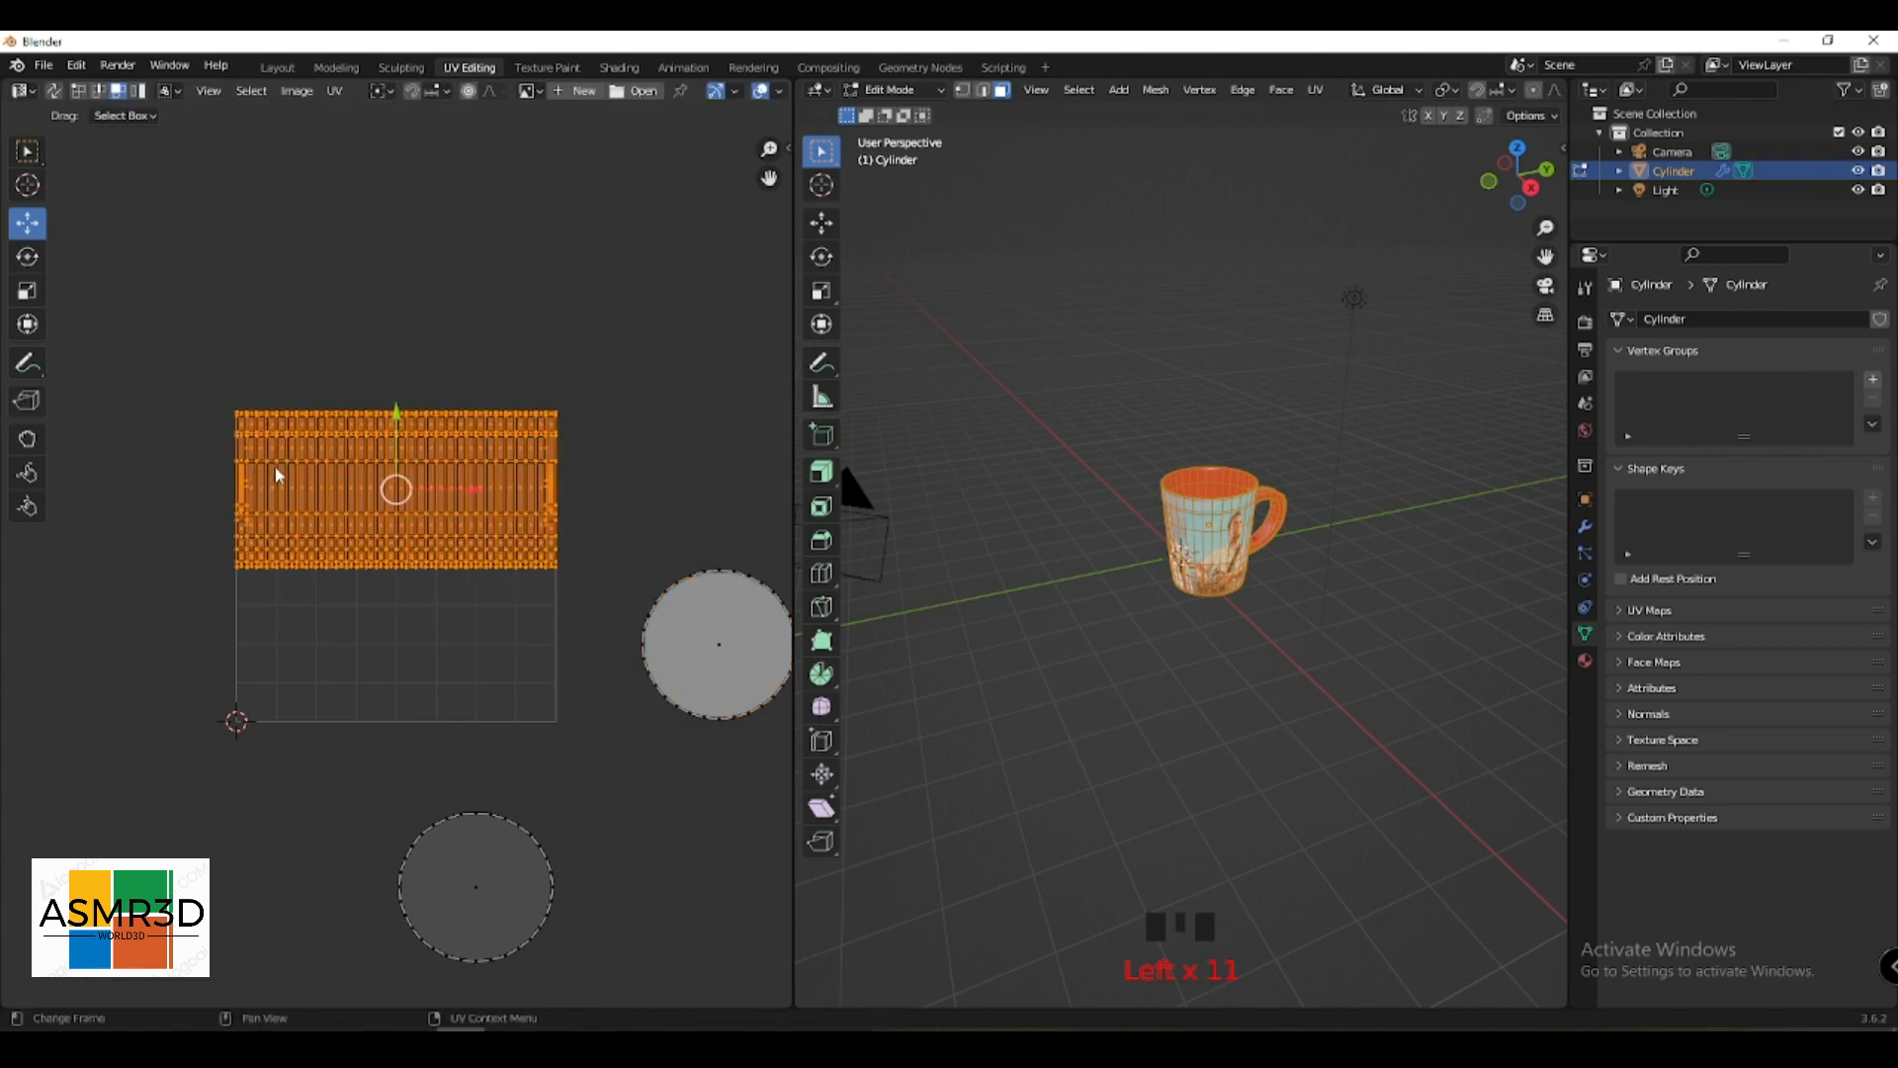
key("s")
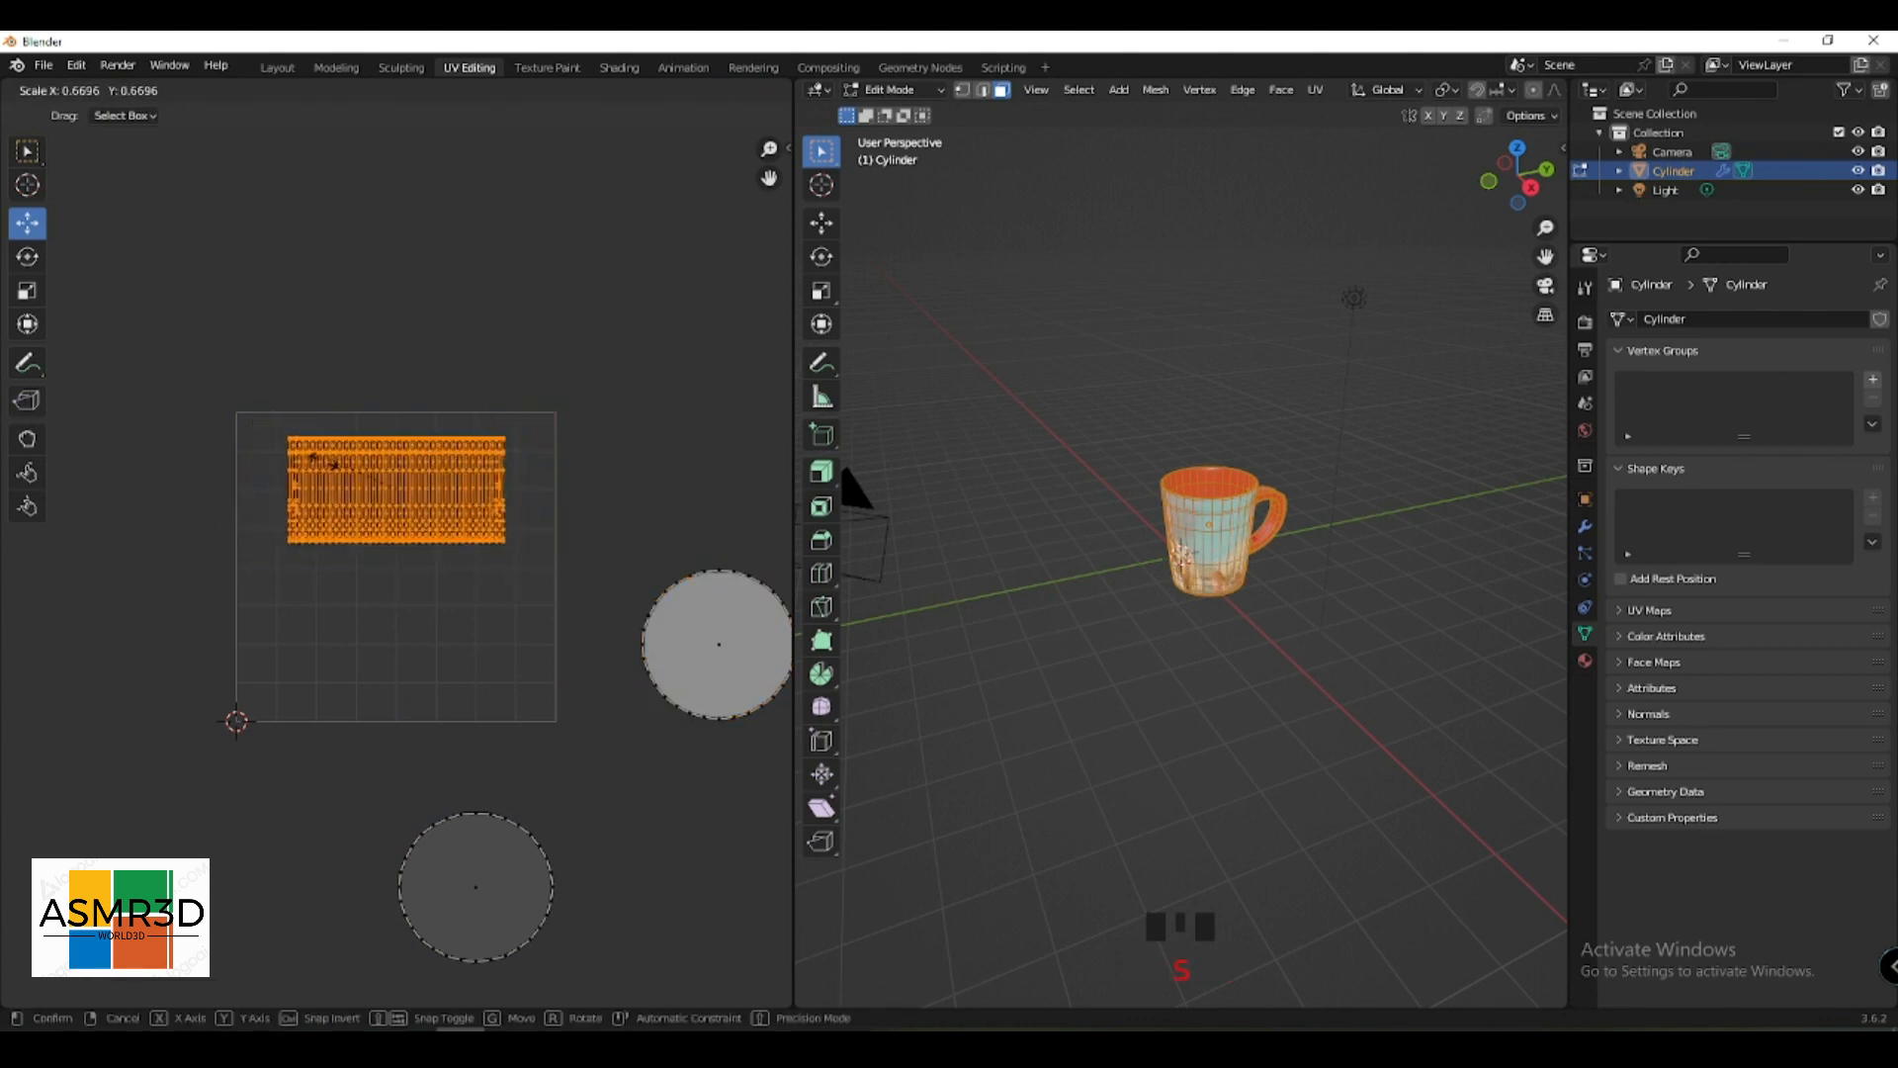
left_click(278, 478)
middle_click_drag(1252, 518, 1168, 559)
scroll(1281, 432, "up", 4)
scroll(1280, 432, "up", 2)
scroll(1169, 560, "up", 3)
mouse_move(392, 457)
left_mouse_down()
mouse_move(383, 485)
mouse_move(382, 469)
left_mouse_up()
- Return the mug to Object Mode with material preview shading and check the image from several sides
middle_click_drag(1014, 479, 1365, 554)
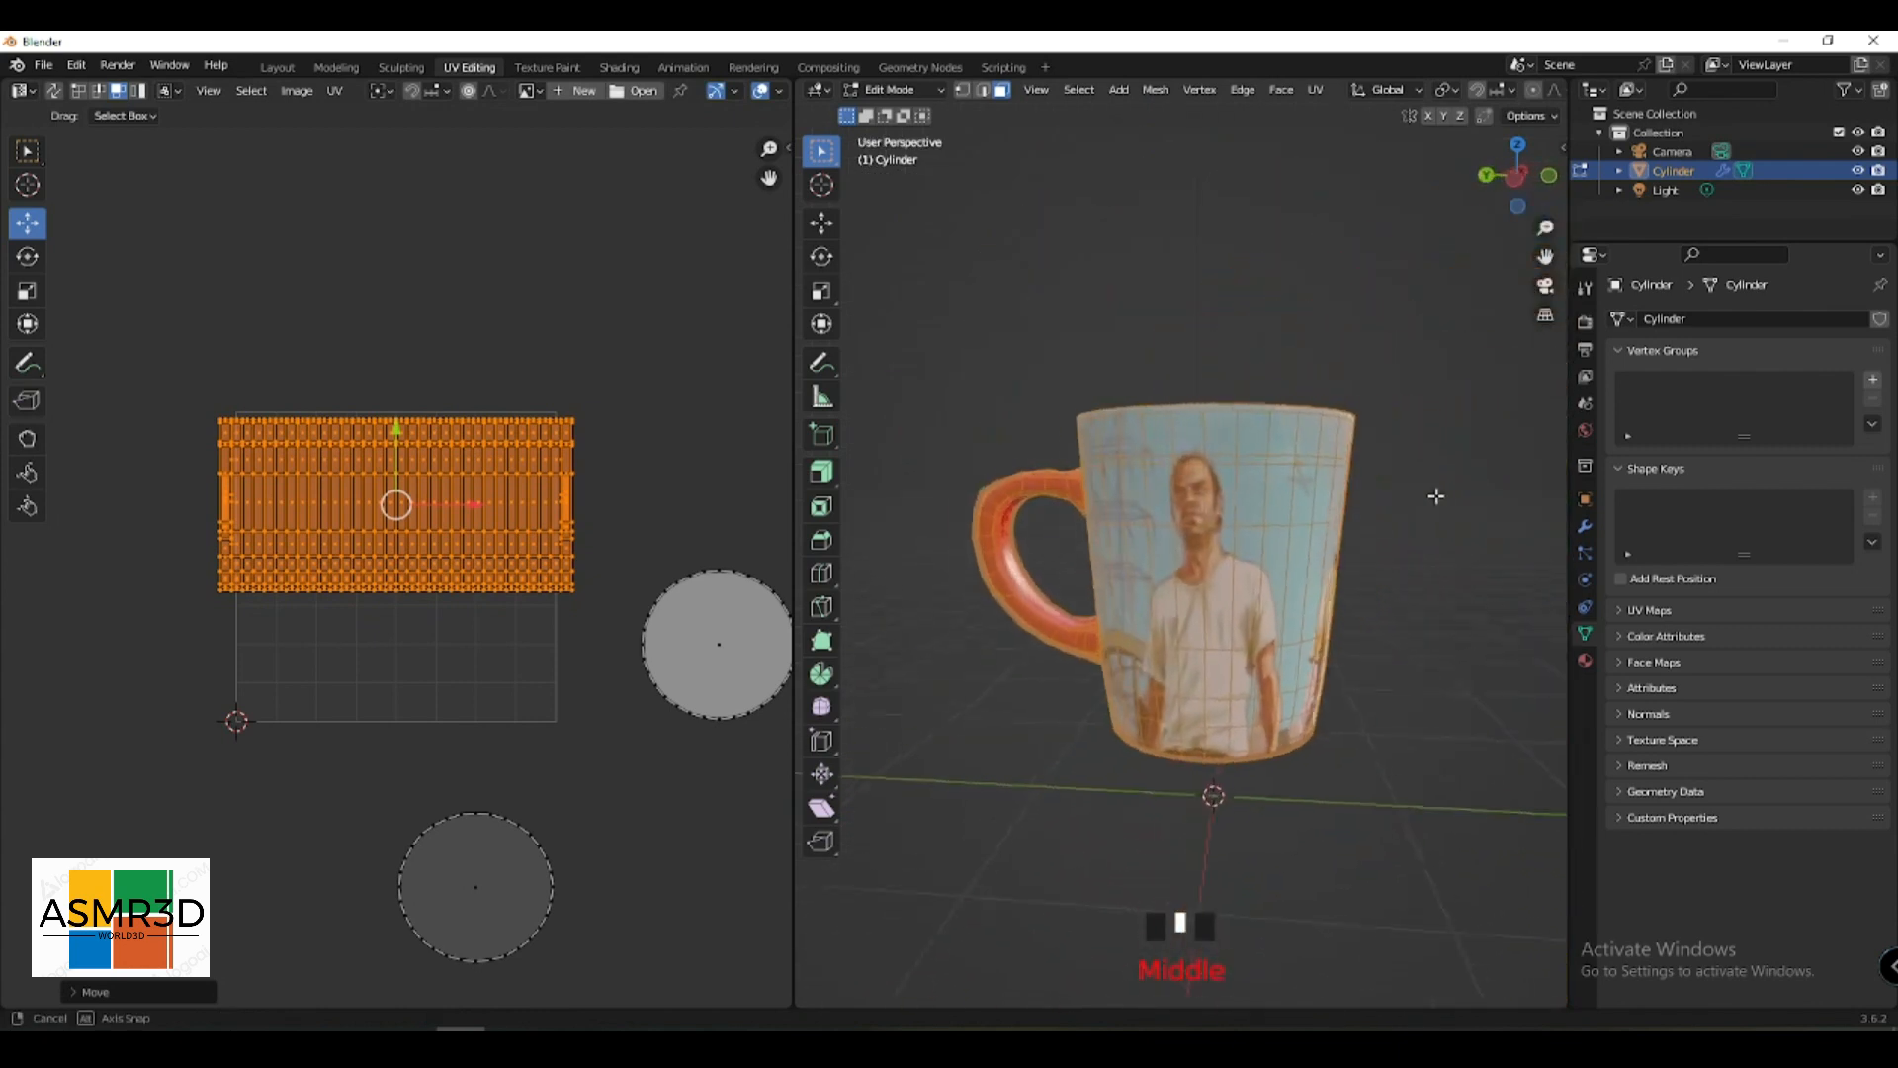
left_click(1419, 604)
key("Tab")
middle_click_drag(1416, 629, 1226, 635)
scroll(1360, 662, "down", 3)
mouse_move(1360, 662)
middle_mouse_down()
mouse_move(1168, 660)
mouse_move(1232, 707)
middle_mouse_up()
key("z")
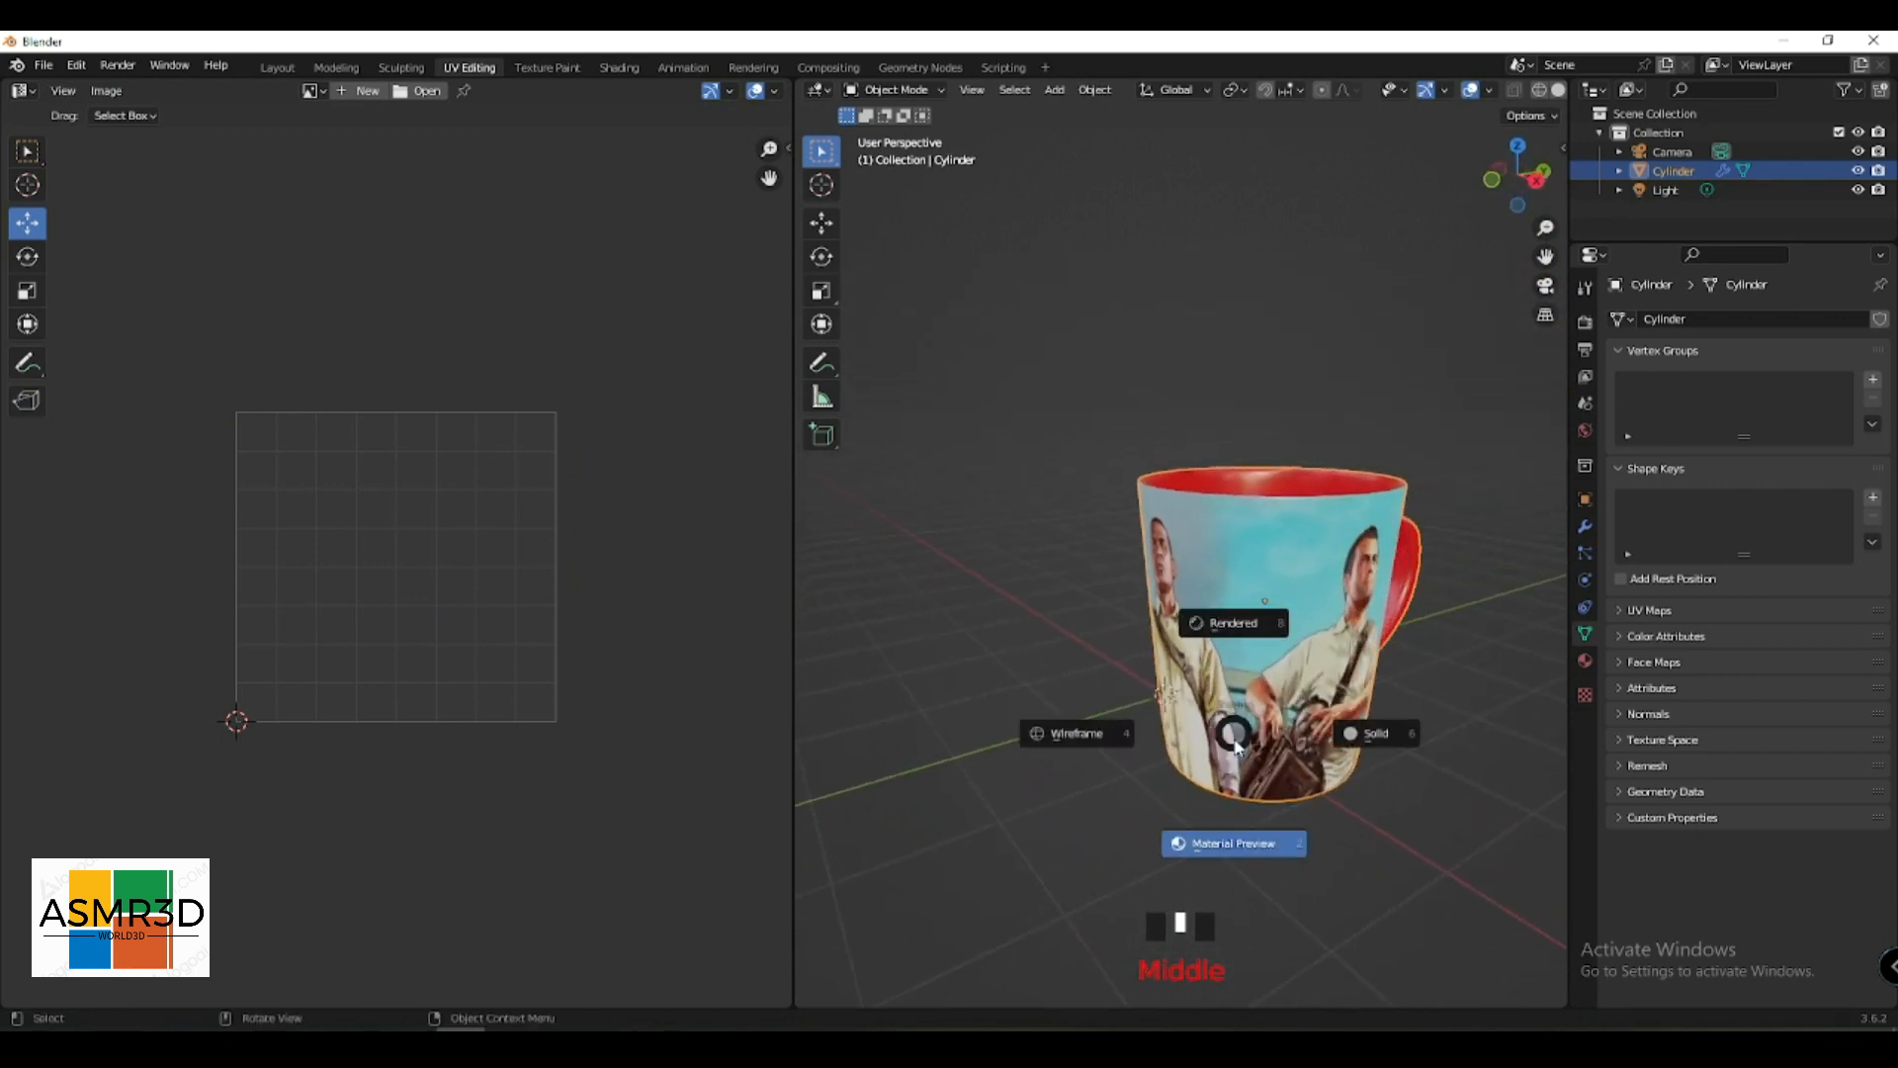
key("z")
left_click(916, 491)
- Widen the 3D viewport by shrinking the UV editor to a narrow strip
left_click_drag(803, 444, 204, 435)
scroll(966, 593, "up", 2)
middle_click_drag(966, 593, 892, 570)
scroll(870, 643, "down", 2)
- Add a loop cut to the mug's outer wall near the rim in Edit Mode, and return to Object Mode
key("Tab")
scroll(870, 554, "up", 4)
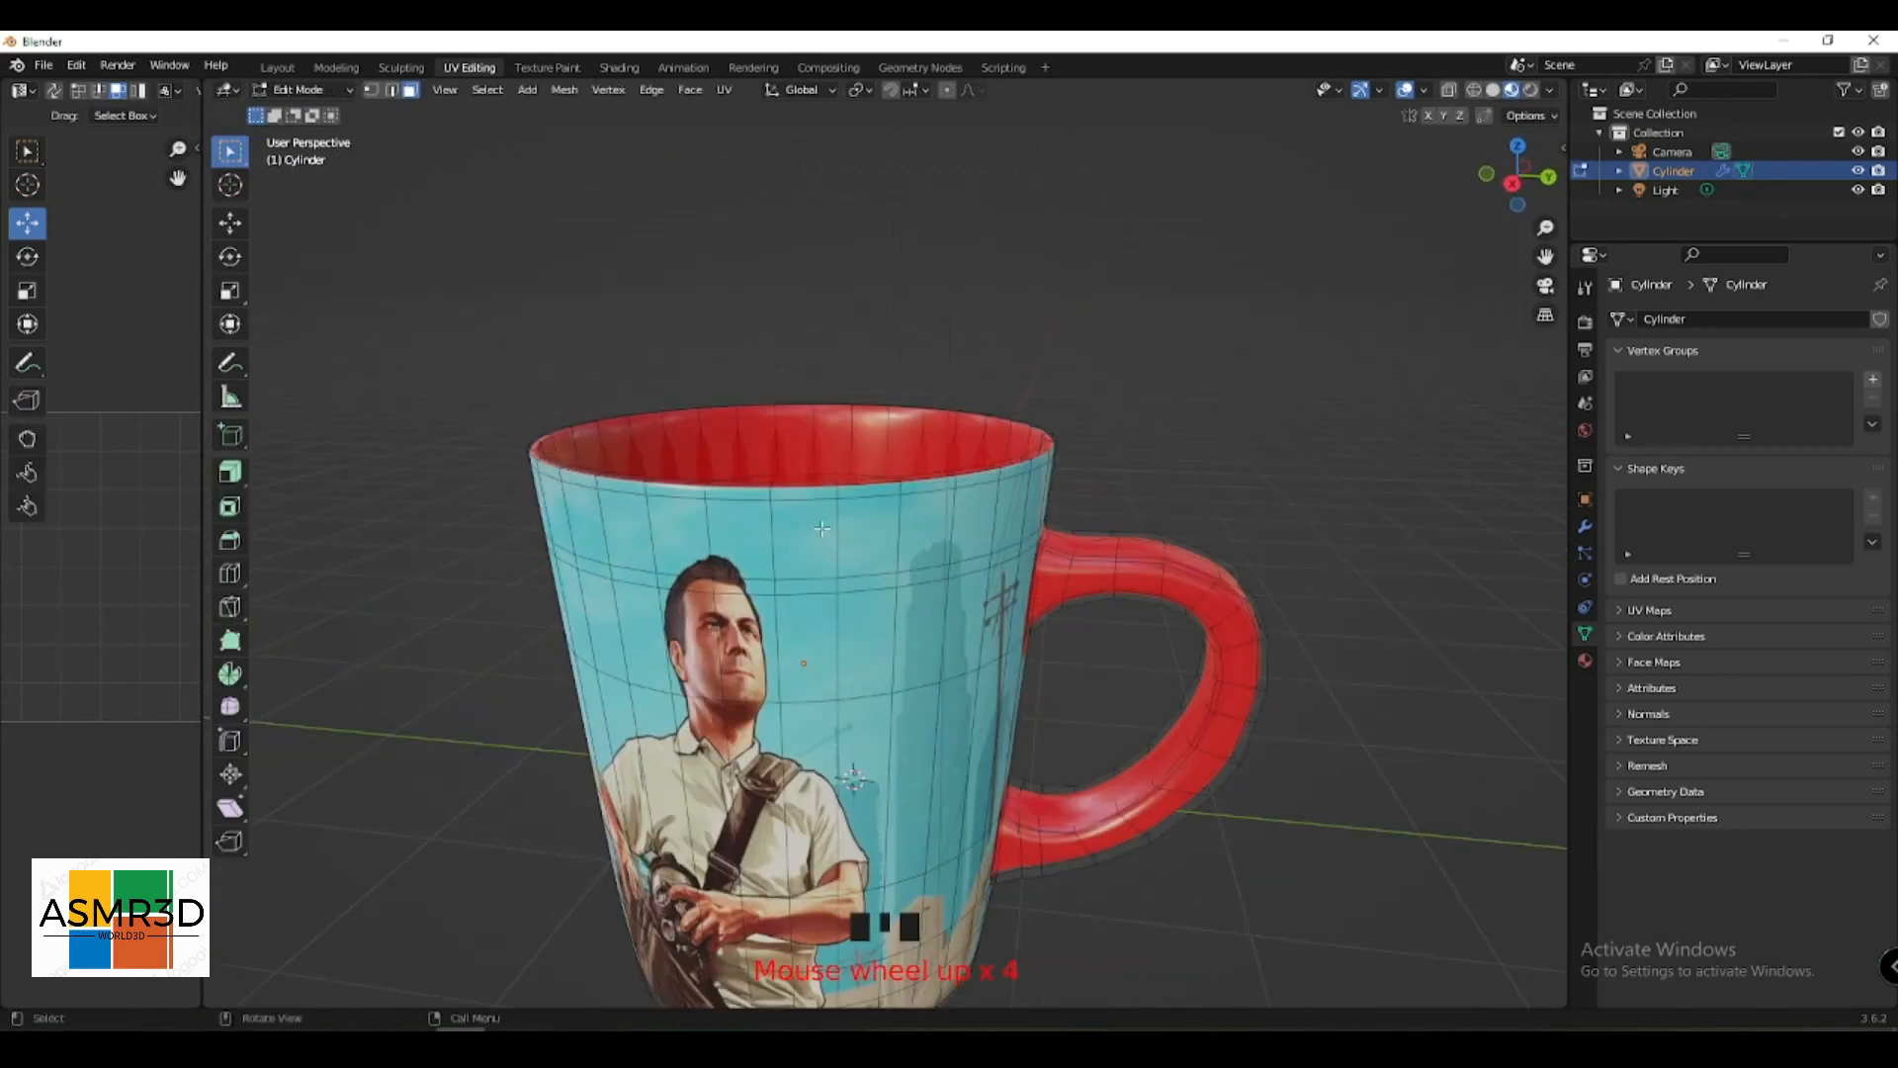
key("ctrl+r")
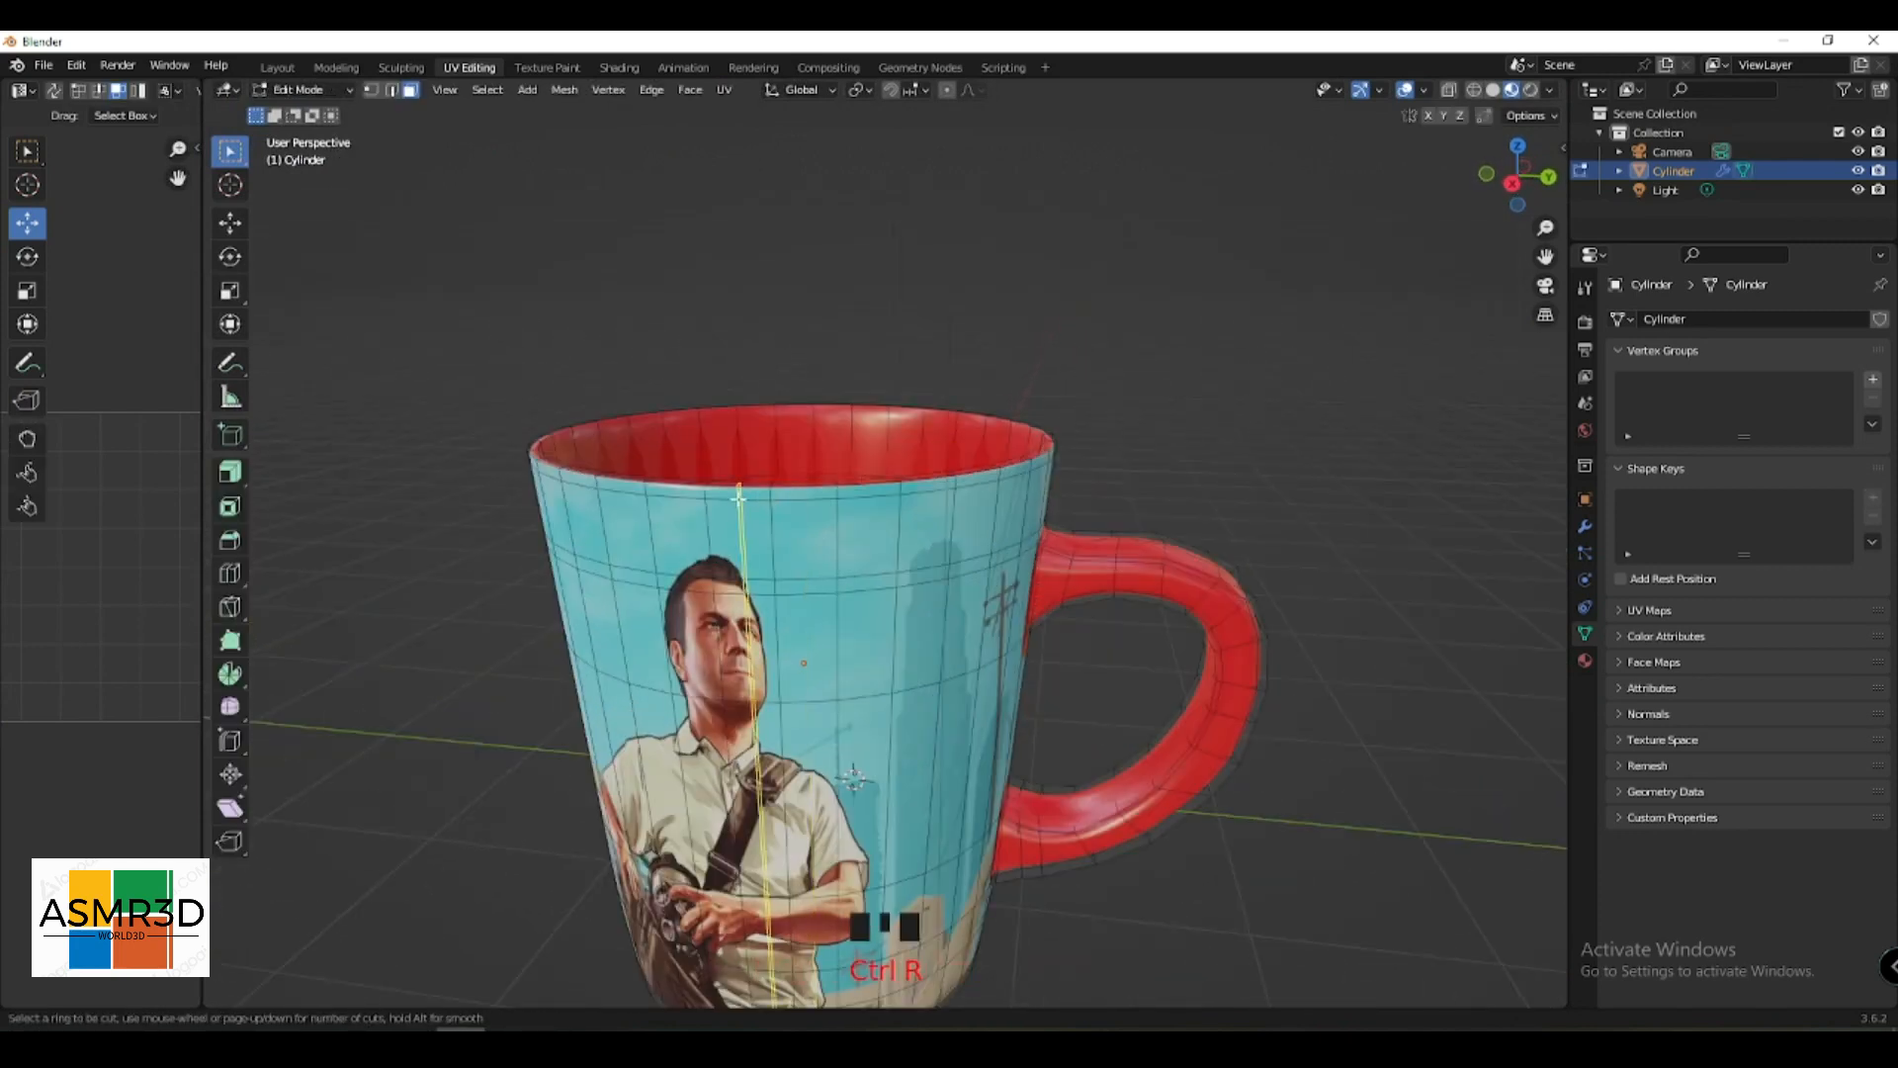
left_click(772, 496)
left_click(772, 497)
key("Tab")
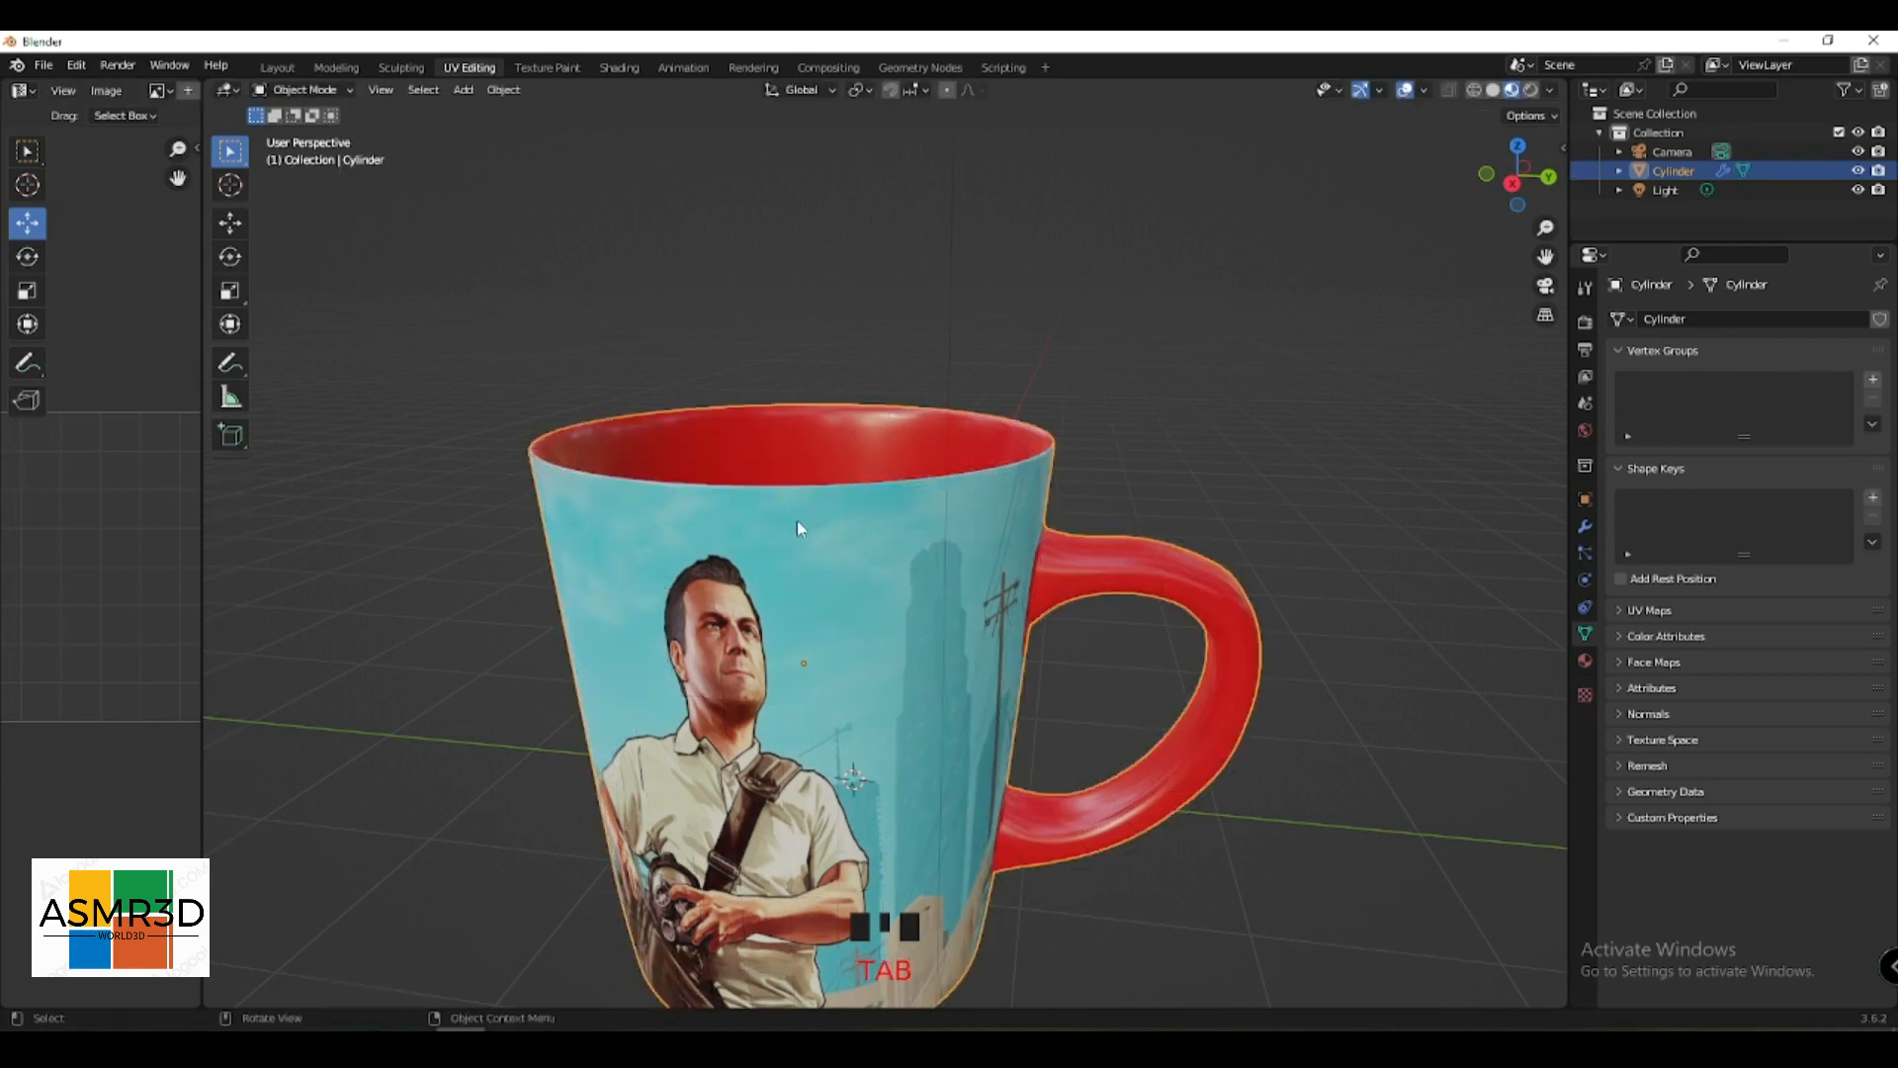
scroll(797, 527, "down", 2)
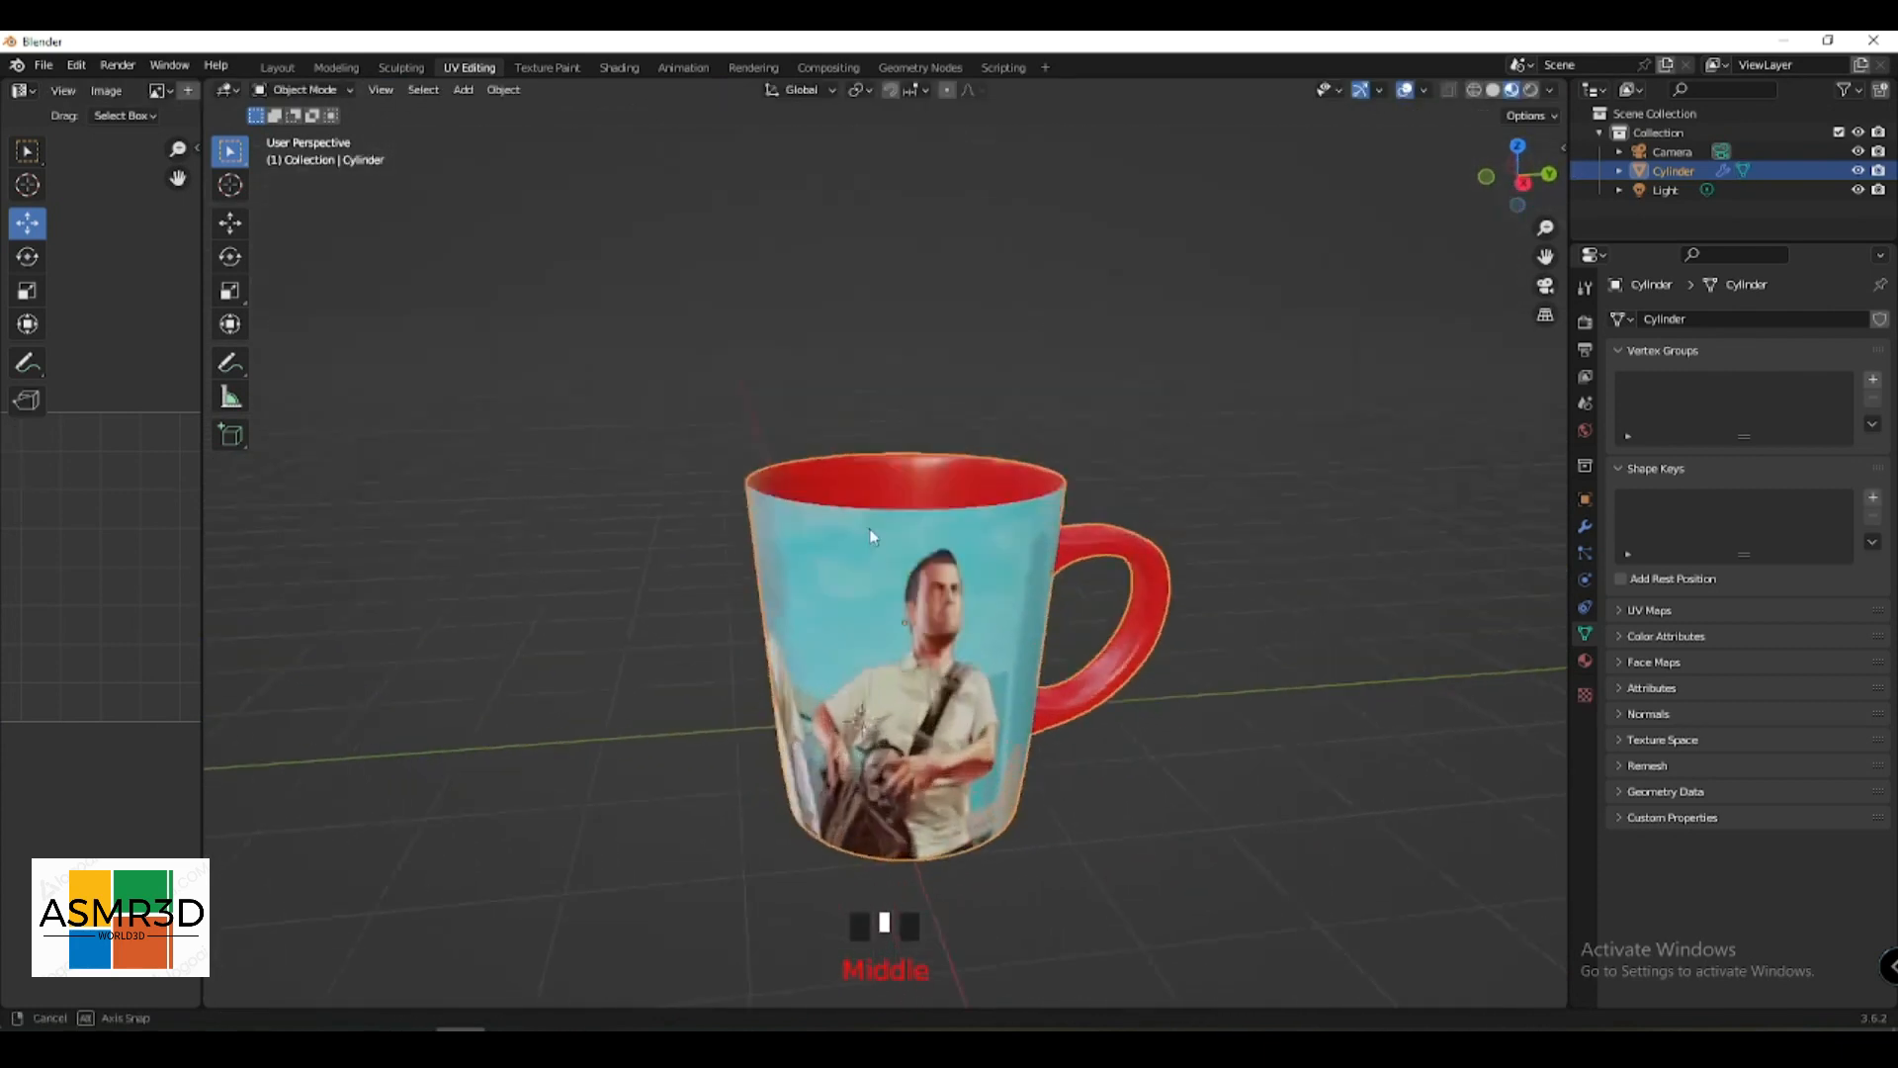